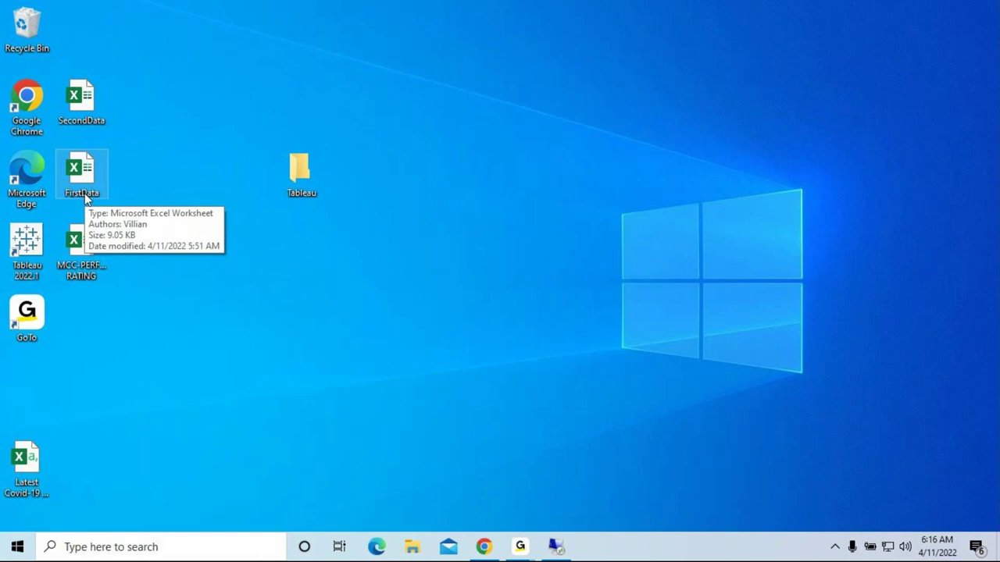
{"action": "left_click", "coordinate": [85, 197]}
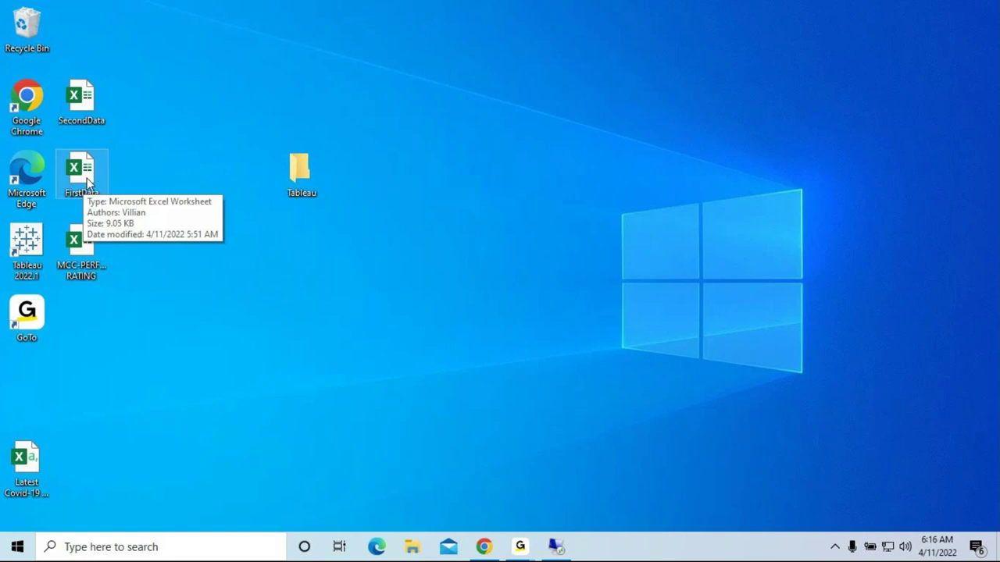
{"action": "left_click", "coordinate": [180, 549]}
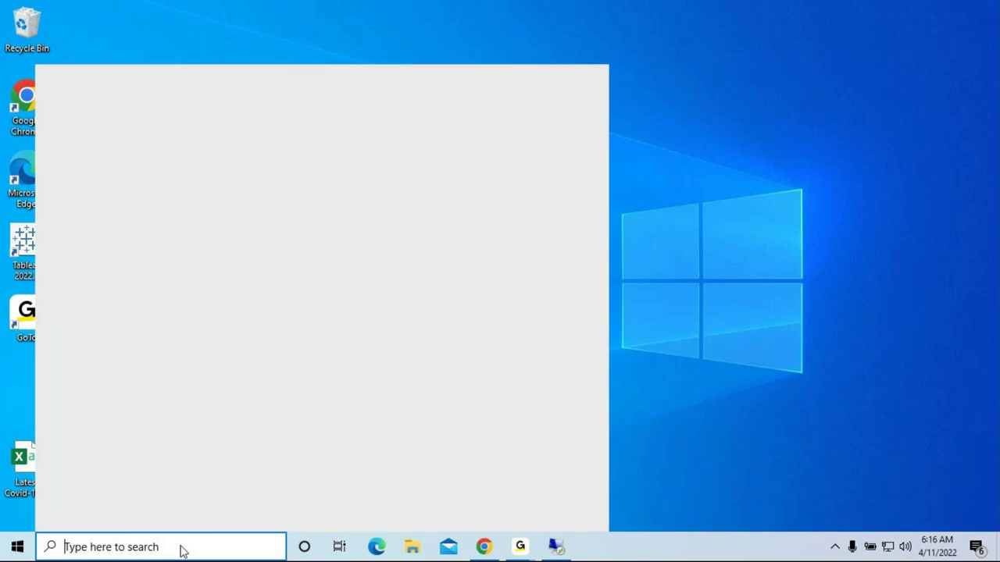
{"action": "type", "text": "not"}
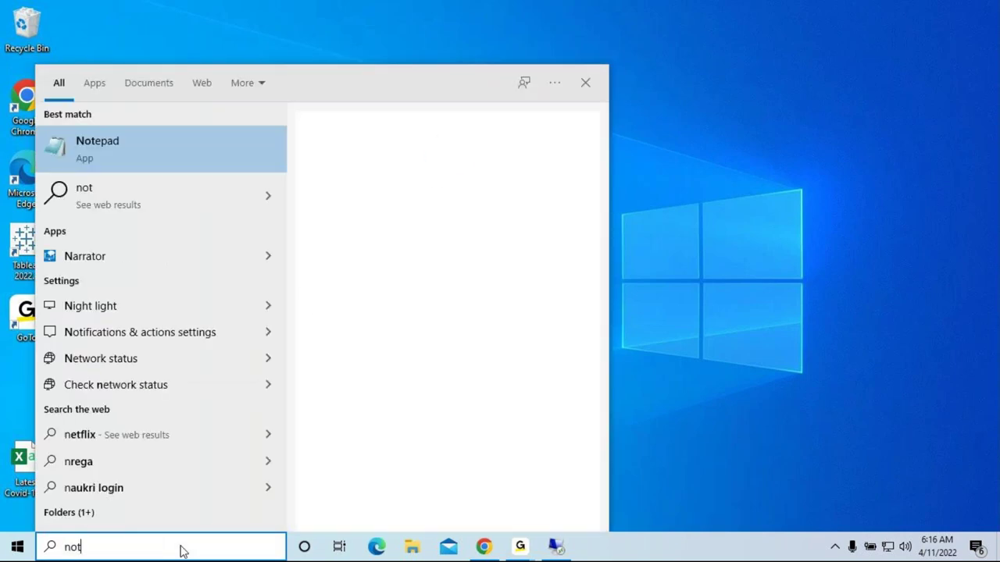
{"action": "type", "text": "e"}
{"action": "left_click", "coordinate": [716, 171]}
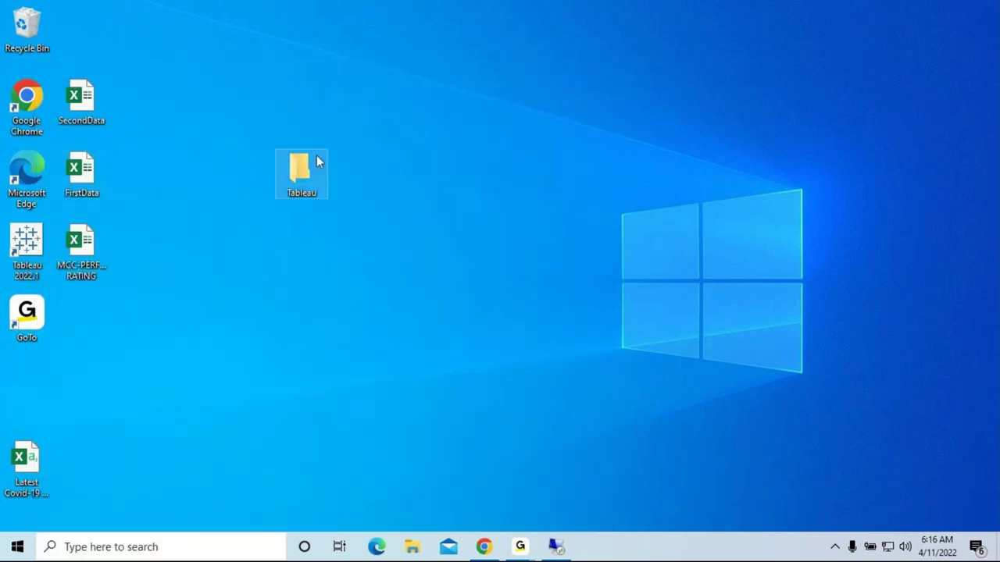
Create a folder named "Tableau Session 11" inside the desktop's Tableau folder and open it
{"action": "double_click", "coordinate": [318, 160]}
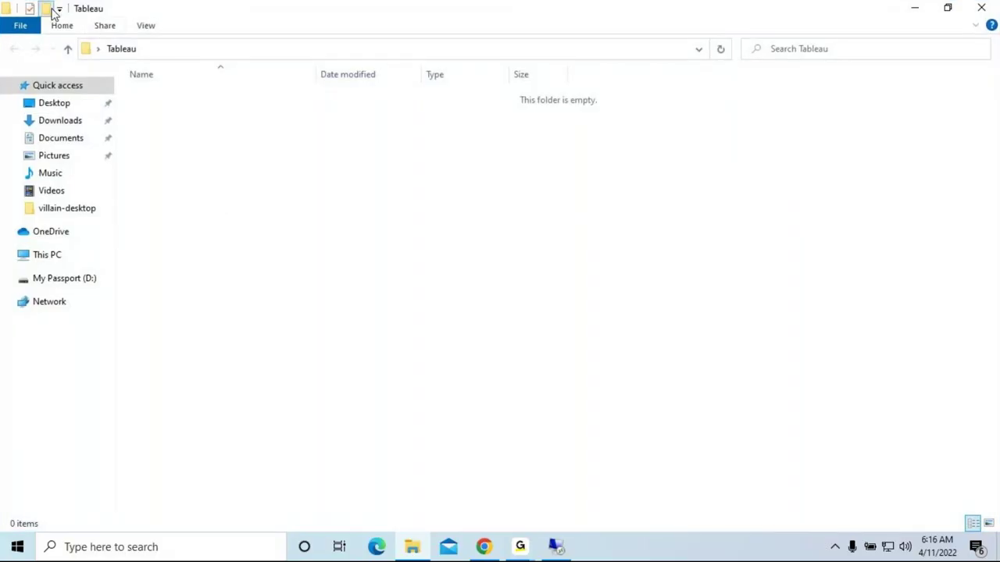
{"action": "left_click", "coordinate": [47, 9]}
{"action": "type", "text": "Tablea"}
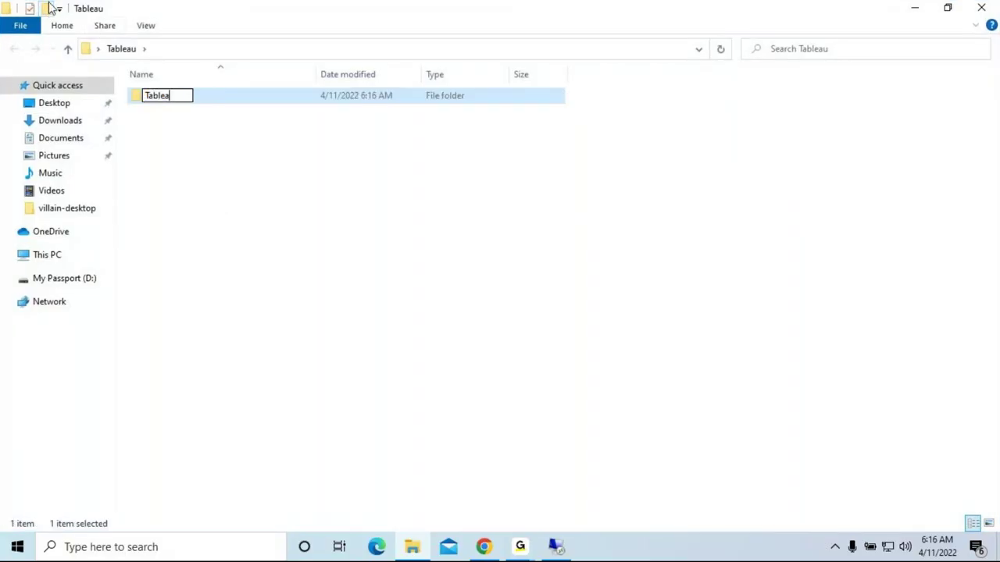
{"action": "type", "text": "u Session 11"}
{"action": "key", "text": "Return"}
{"action": "left_click", "coordinate": [258, 343]}
{"action": "double_click", "coordinate": [210, 95]}
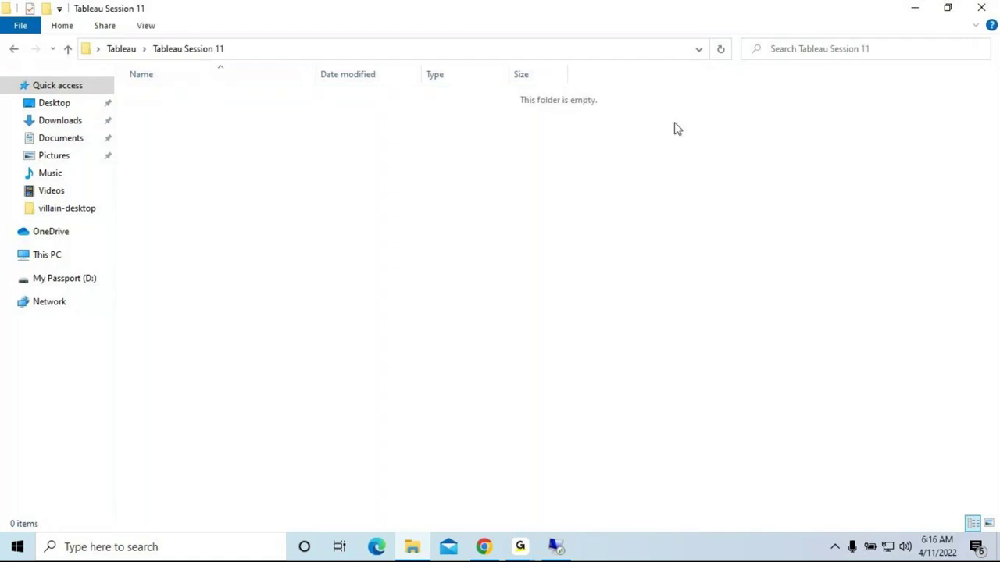
Shrink the folder window to uncover the desktop and move the SecondData and FirstData workbooks into Tableau Session 11
{"action": "left_click", "coordinate": [948, 8]}
{"action": "left_click_drag", "start_coordinate": [399, 96], "coordinate": [504, 67]}
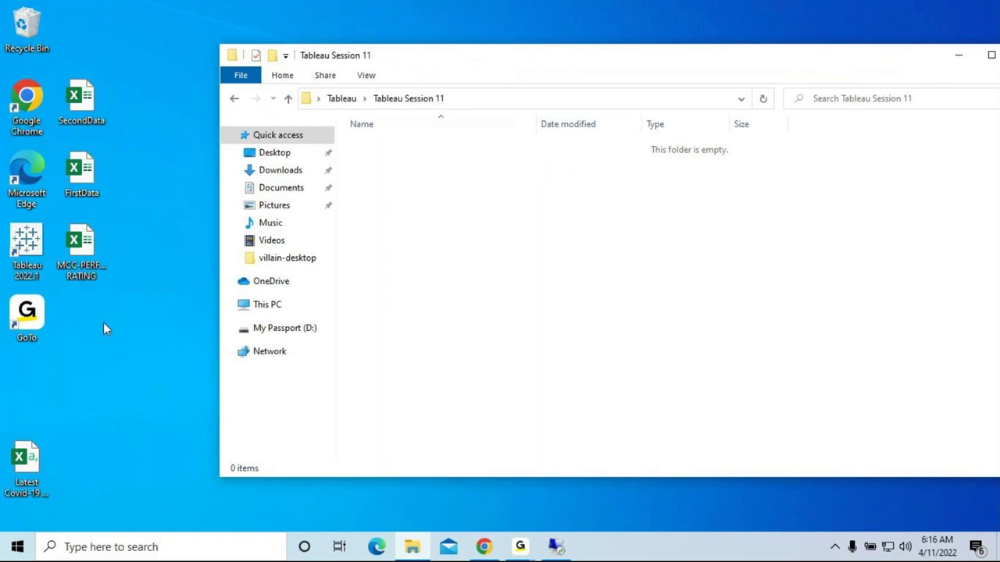
{"action": "left_click", "coordinate": [81, 100]}
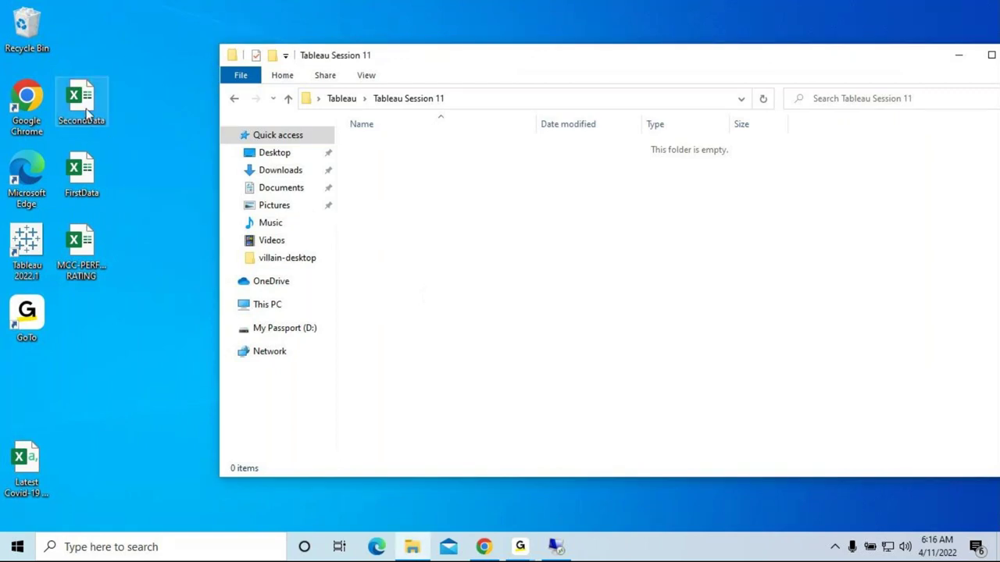
{"action": "left_click_drag", "start_coordinate": [459, 261], "coordinate": [459, 262]}
{"action": "left_click_drag", "start_coordinate": [81, 172], "coordinate": [506, 265]}
{"action": "left_click", "coordinate": [504, 266]}
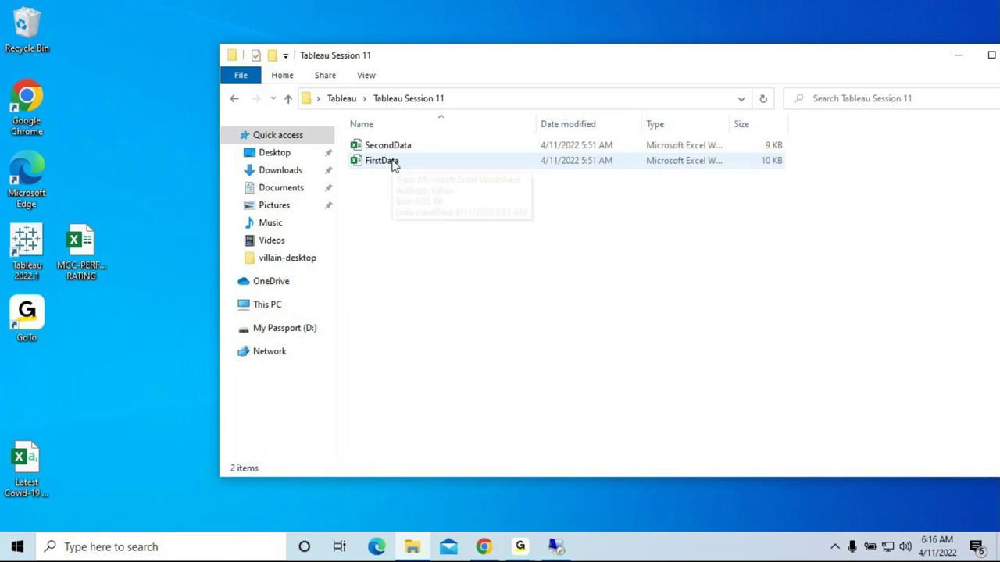
{"action": "left_click", "coordinate": [398, 149]}
Find Notepad through the Windows search and open it with a blank document
{"action": "left_click", "coordinate": [209, 557]}
{"action": "type", "text": "notepad"}
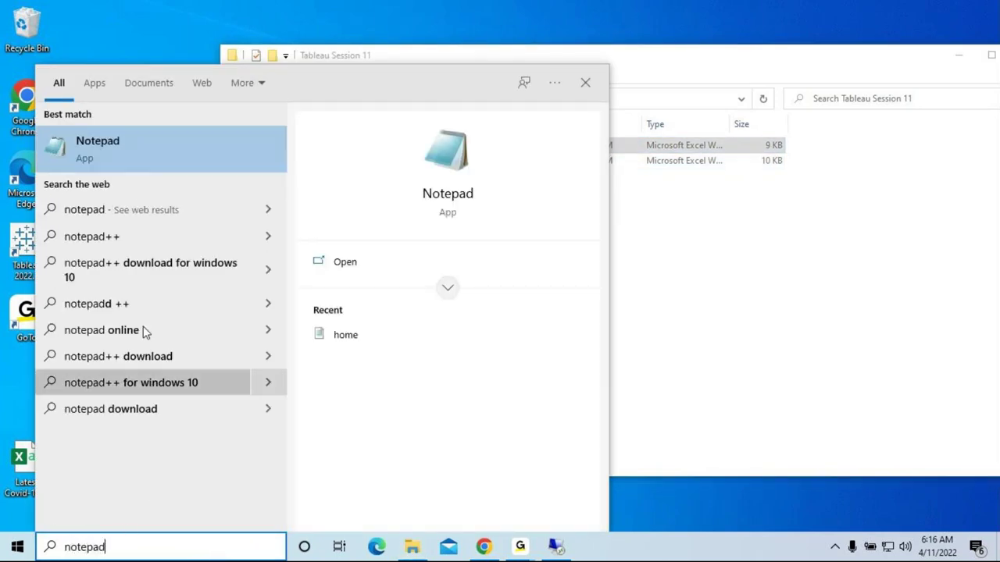
{"action": "left_click", "coordinate": [194, 146]}
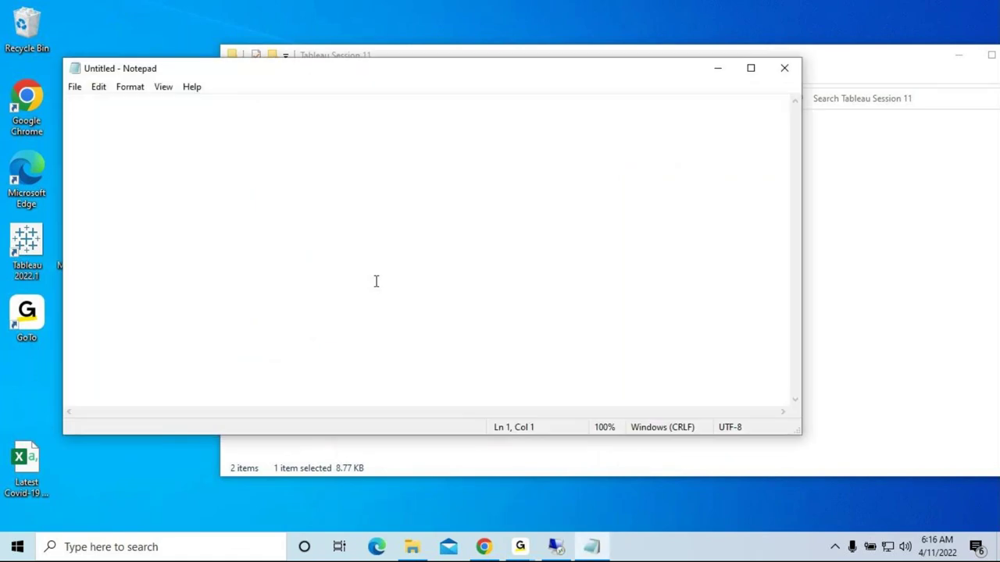
Set the Notepad font style to Bold at size 22 and move the window away from the desktop icons
{"action": "left_click", "coordinate": [98, 88]}
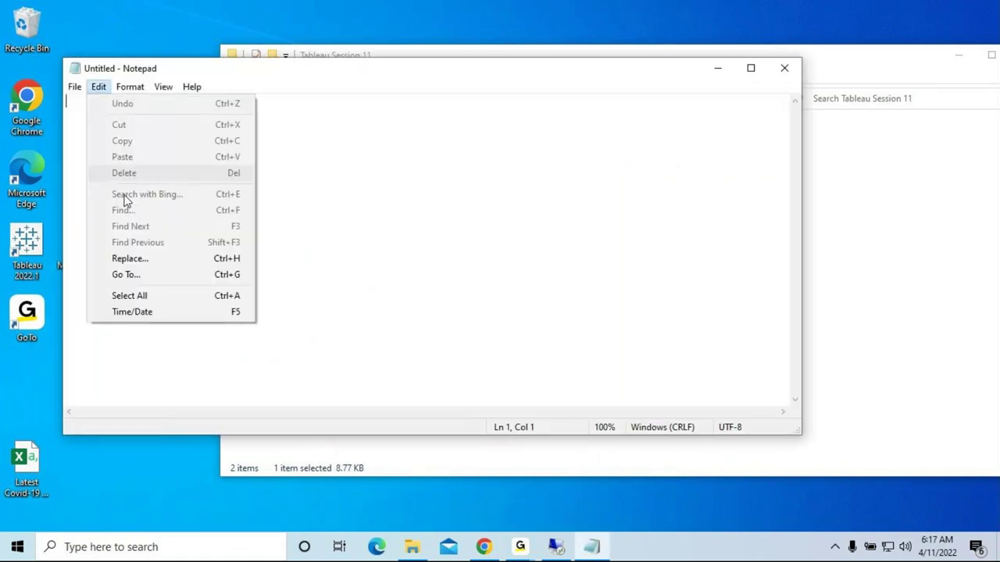
{"action": "left_click", "coordinate": [130, 87]}
{"action": "left_click", "coordinate": [129, 87]}
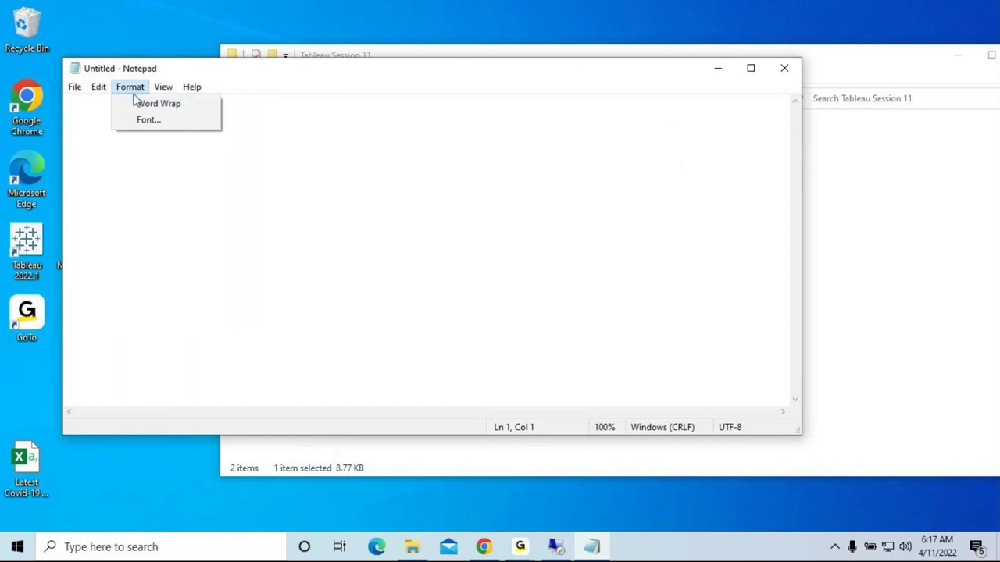
{"action": "left_click", "coordinate": [148, 121]}
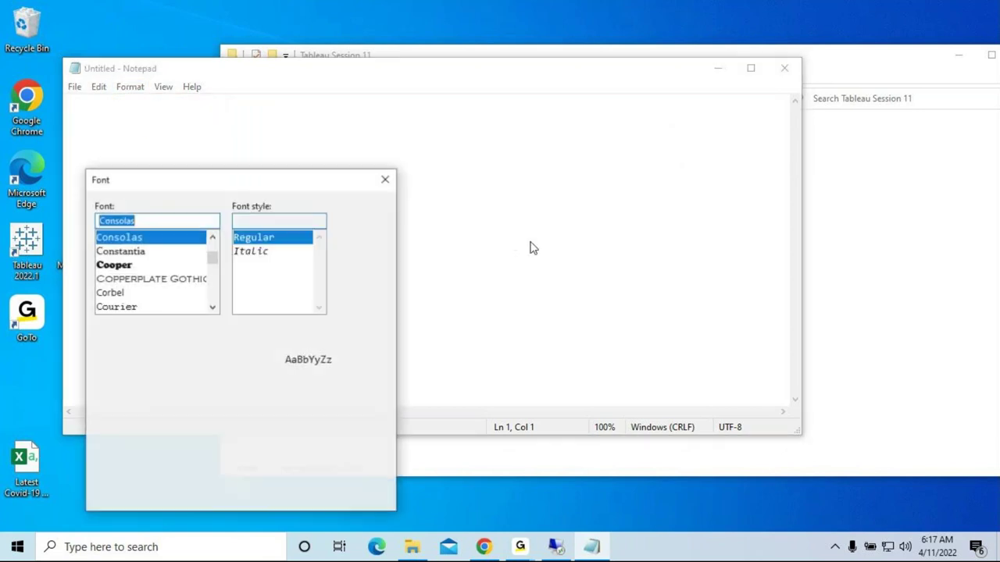
{"action": "left_click", "coordinate": [250, 265]}
{"action": "left_click", "coordinate": [348, 301]}
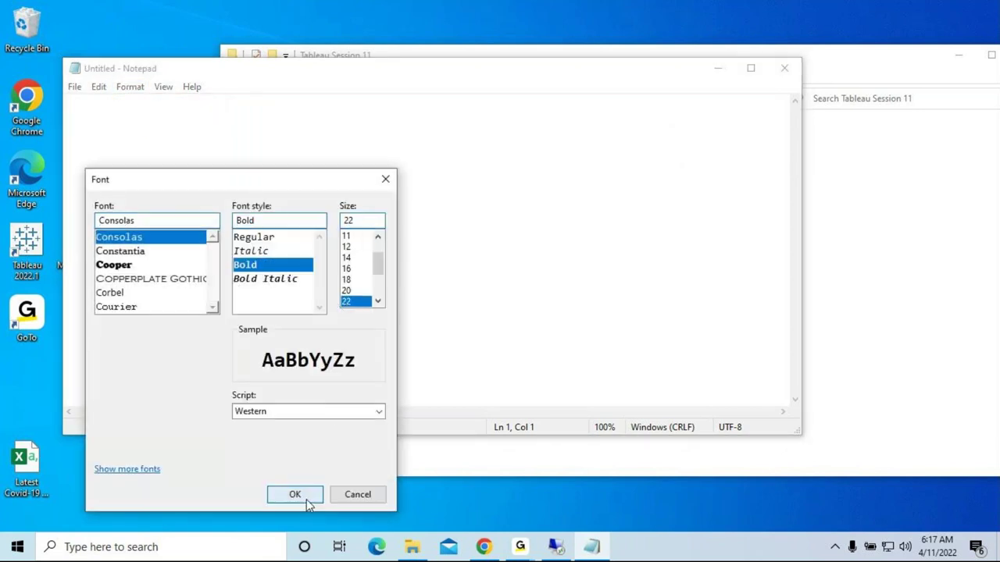
{"action": "left_click", "coordinate": [306, 499]}
{"action": "left_click_drag", "start_coordinate": [410, 77], "coordinate": [576, 106]}
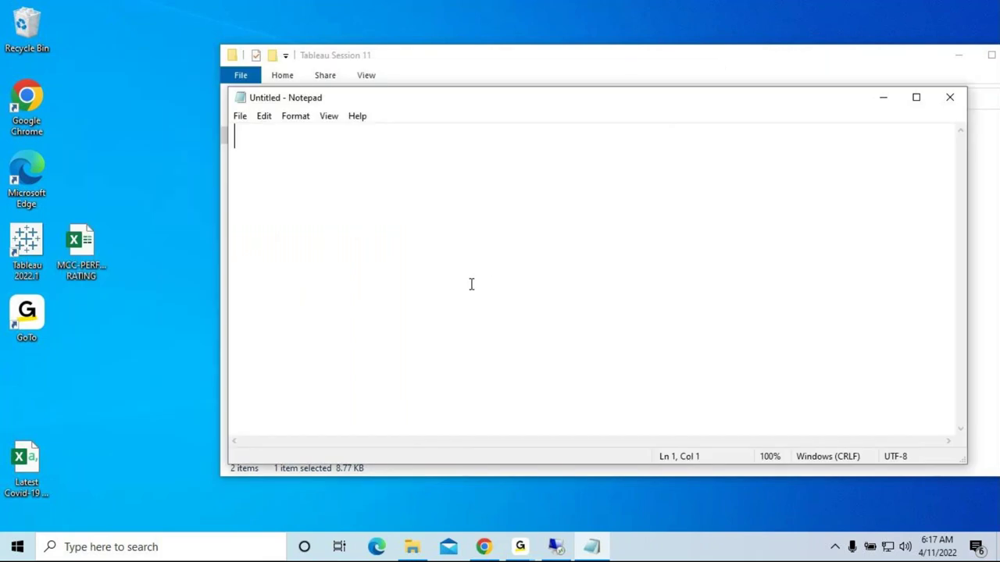
Enter the line "Tableau : Advanced Level Of Data Blending" in the blank note and start a new line
{"action": "type", "text": "Tableau "}
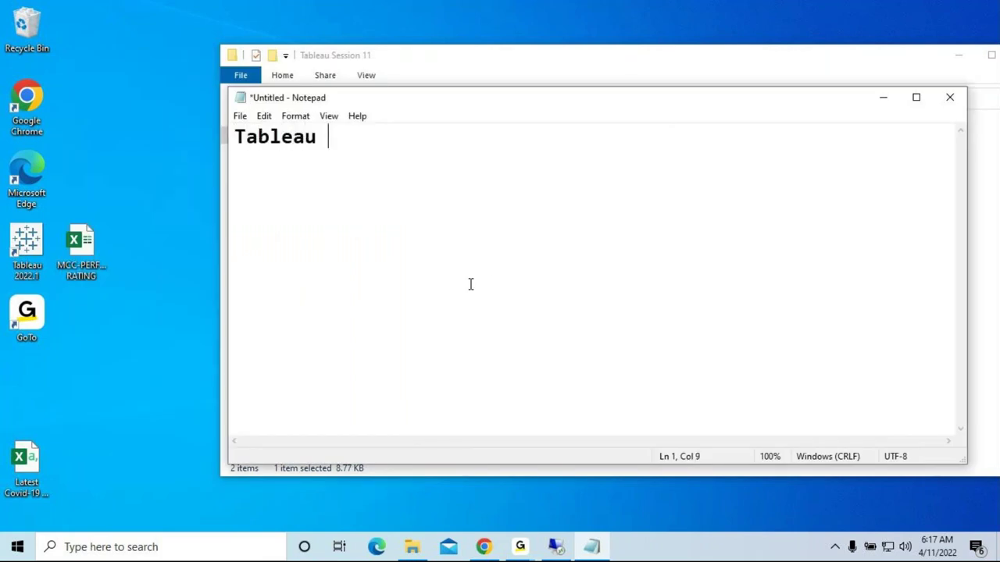
{"action": "type", "text": ": Adva"}
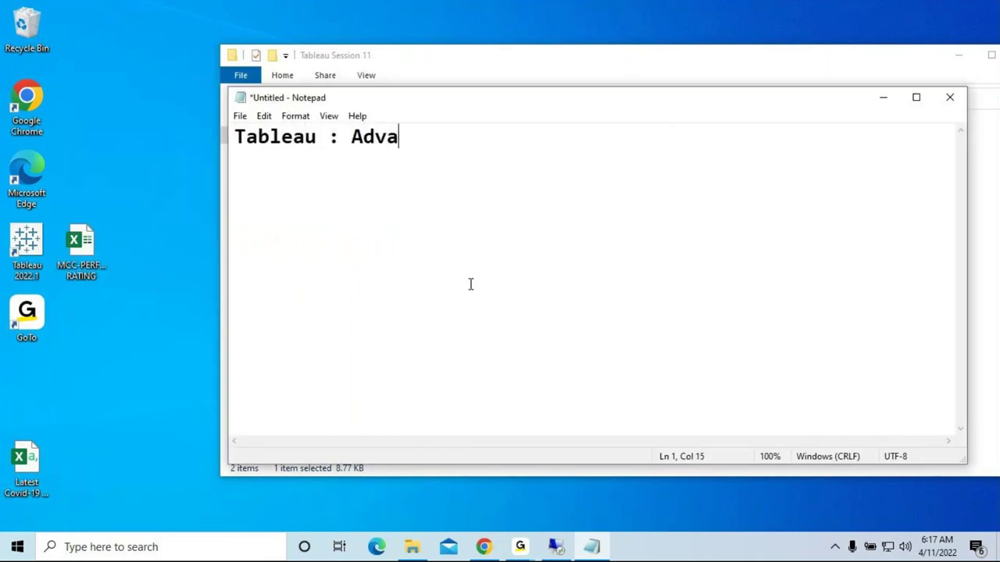
{"action": "type", "text": "nced Level Of "}
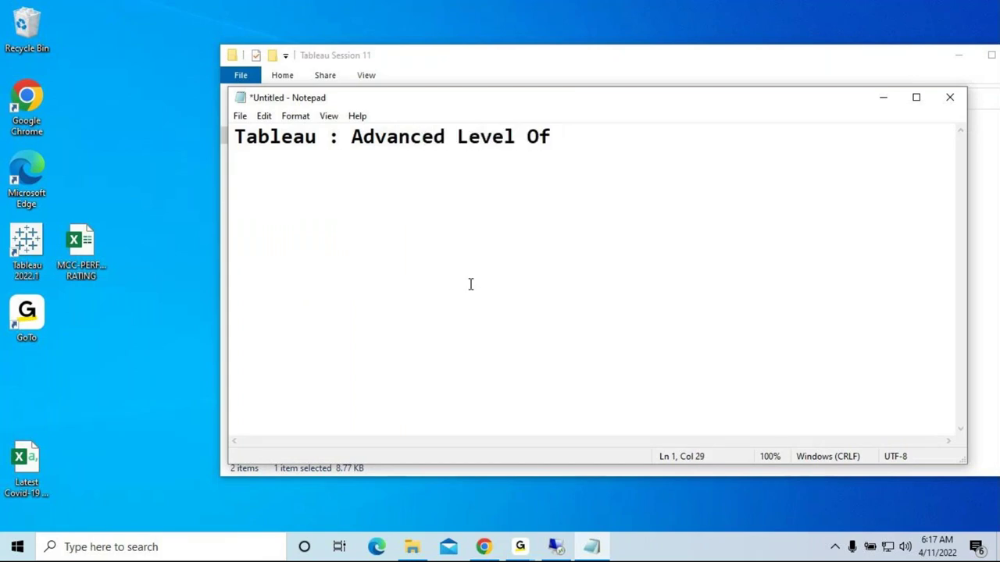
{"action": "type", "text": "Data "}
{"action": "type", "text": "Ble"}
{"action": "key", "text": "BackSpace"}
{"action": "type", "text": "lending"}
{"action": "key", "text": "Return"}
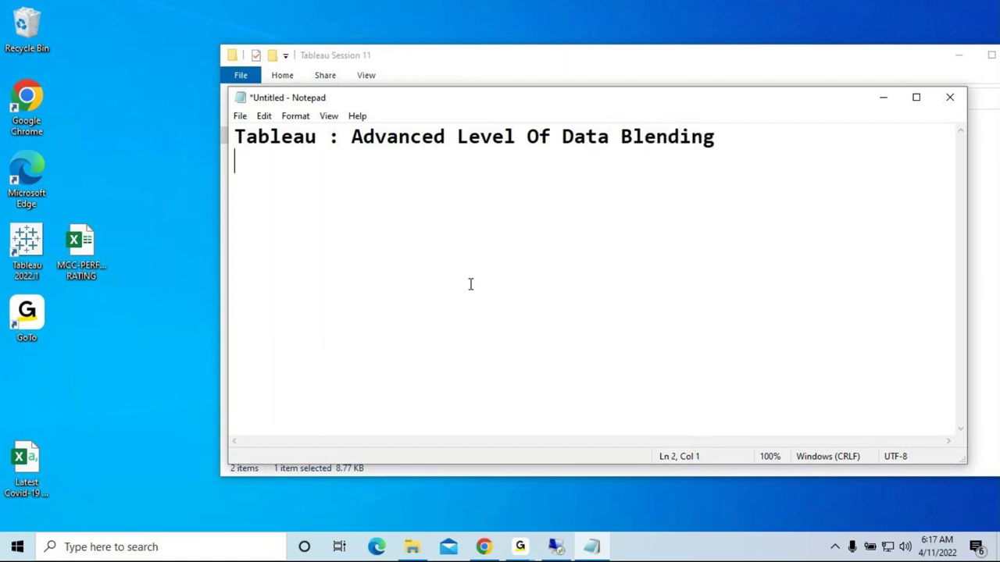
{"action": "type", "text": "Using "}
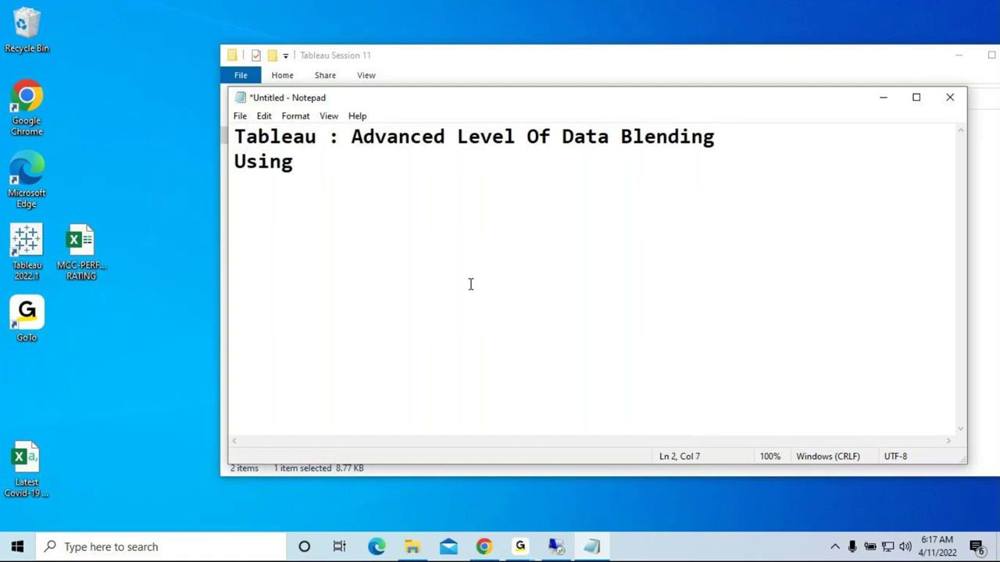
{"action": "type", "text": "\\"}
{"action": "key", "text": "BackSpace"}
{"action": "key", "text": "BackSpace"}
{"action": "key", "text": "BackSpace"}
{"action": "key", "text": "BackSpace"}
{"action": "key", "text": "BackSpace"}
{"action": "key", "text": "BackSpace"}
{"action": "key", "text": "BackSpace"}
Prefix the first line with "1." and add the second line "2. Tableau : Data Blending Calculated Field"
{"action": "key", "text": "Up"}
{"action": "type", "text": "1."}
{"action": "key", "text": "Down"}
{"action": "type", "text": "2. Tableau : "}
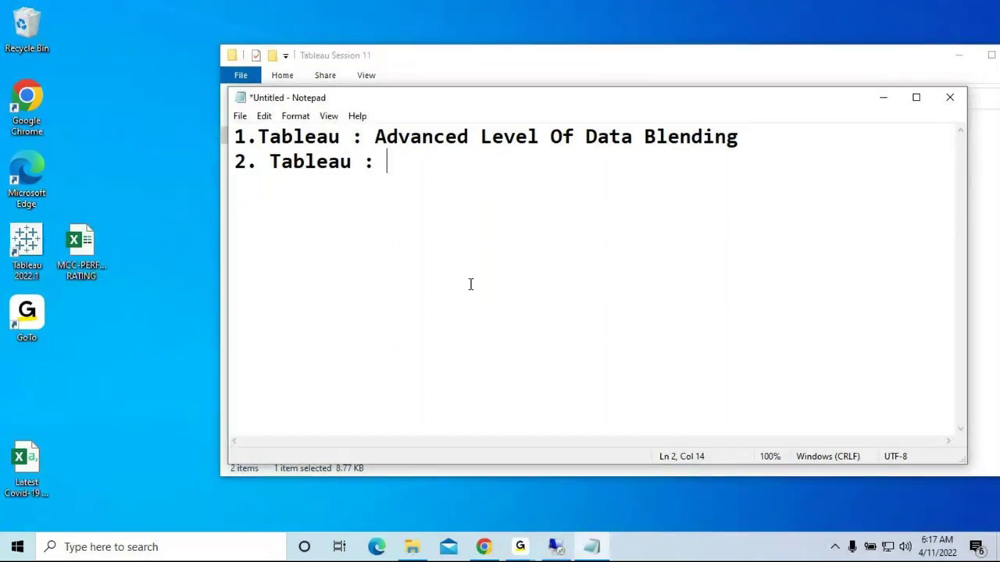
{"action": "type", "text": "Ba"}
{"action": "key", "text": "BackSpace"}
{"action": "key", "text": "BackSpace"}
{"action": "type", "text": "Data Blending Calculatede"}
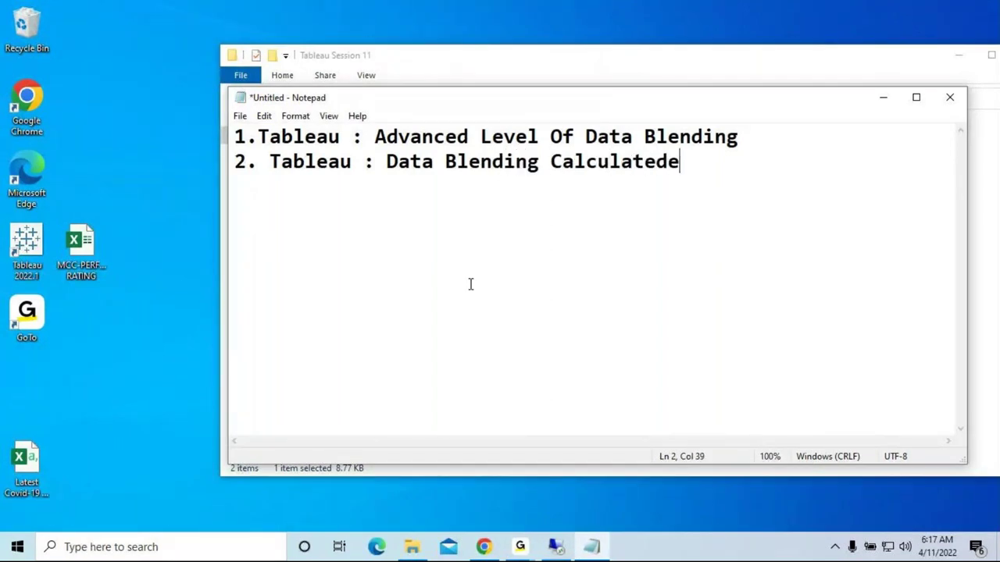
{"action": "key", "text": "BackSpace"}
{"action": "key", "text": "BackSpace"}
{"action": "type", "text": "Field"}
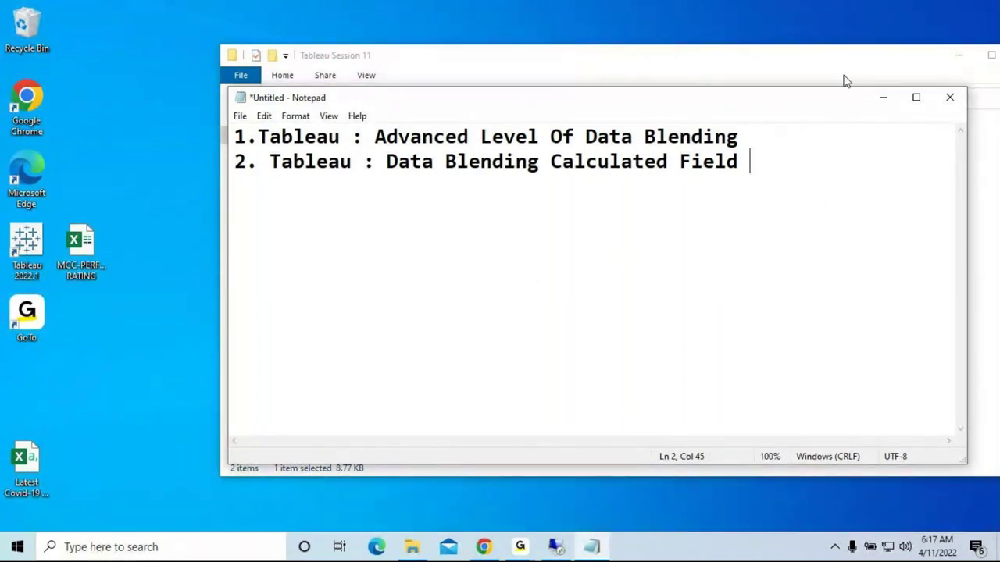
Move the Notepad window below the two listed workbooks and remove the space after "2." in the second line
{"action": "left_click_drag", "start_coordinate": [821, 93], "coordinate": [805, 200]}
{"action": "left_click", "coordinate": [798, 205]}
{"action": "left_click", "coordinate": [591, 546]}
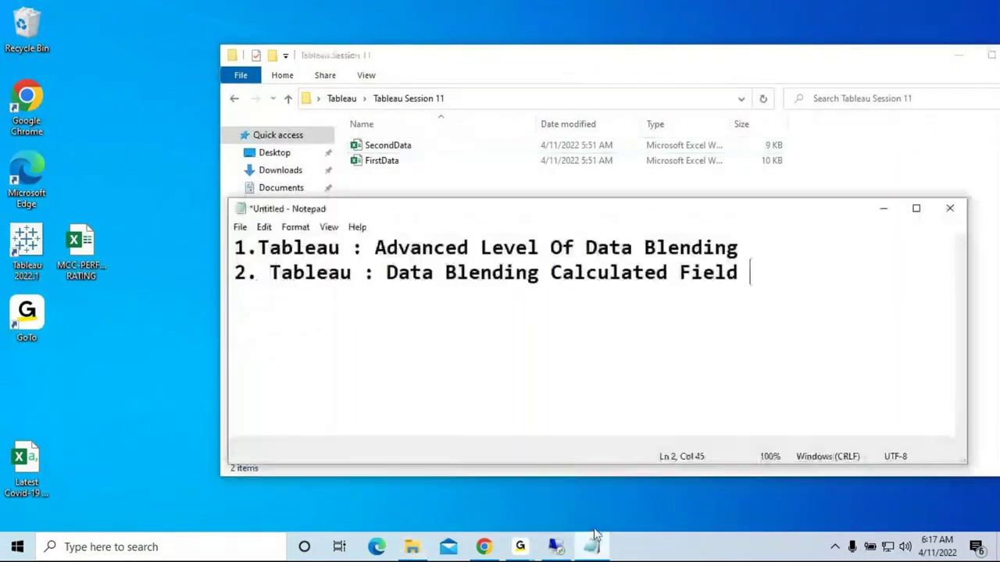
{"action": "left_click_drag", "start_coordinate": [746, 247], "coordinate": [234, 249]}
{"action": "left_click", "coordinate": [271, 275]}
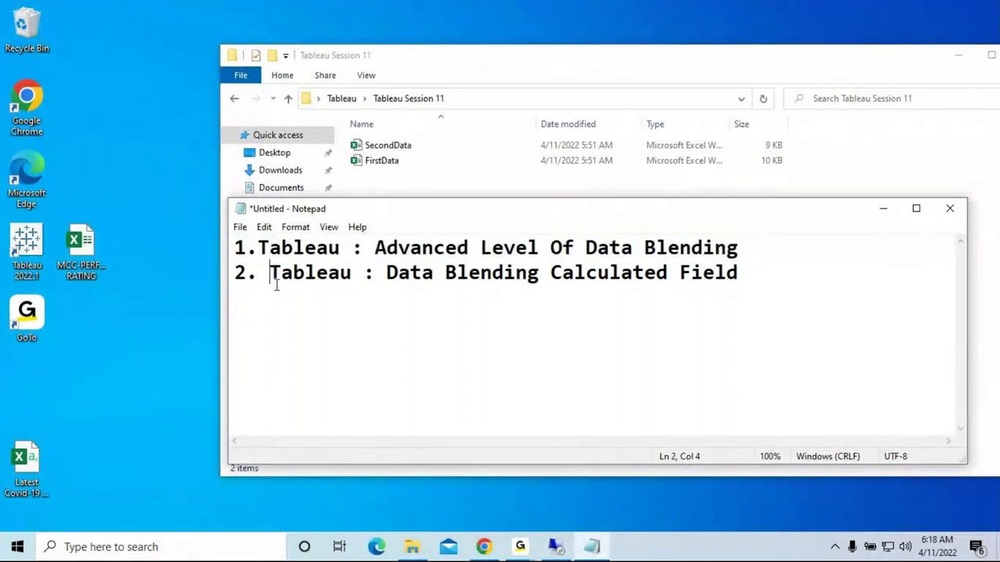
{"action": "key", "text": "BackSpace"}
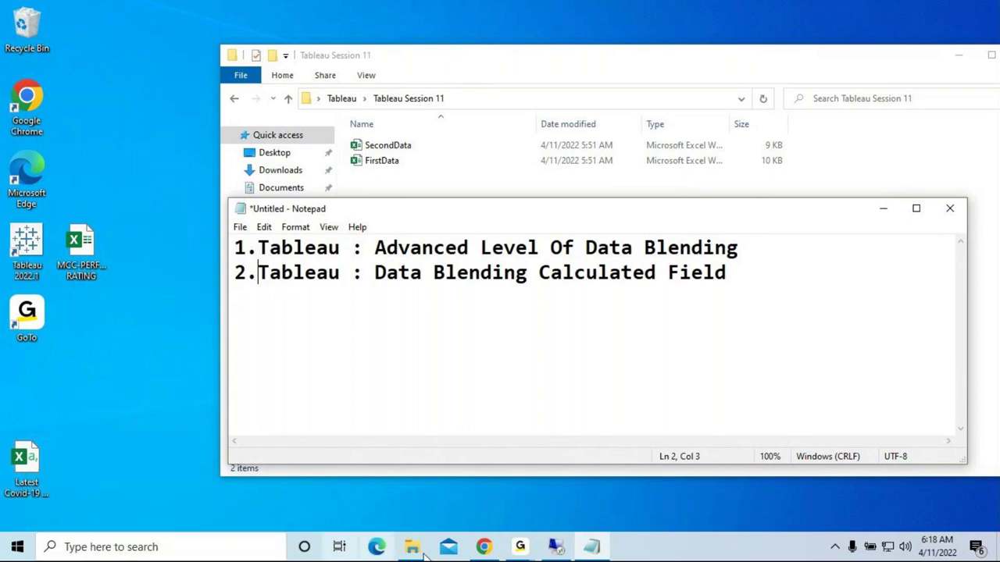
Minimize Notepad, open the FirstData workbook in Excel and dismiss the Office expiry notice
{"action": "left_click", "coordinate": [521, 548]}
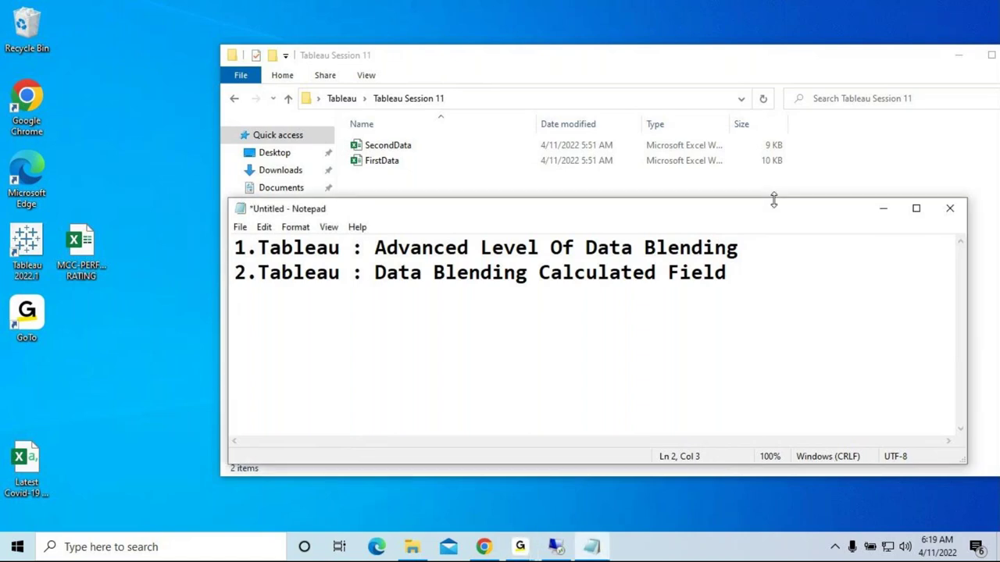
{"action": "left_click", "coordinate": [882, 212]}
{"action": "left_click", "coordinate": [398, 165]}
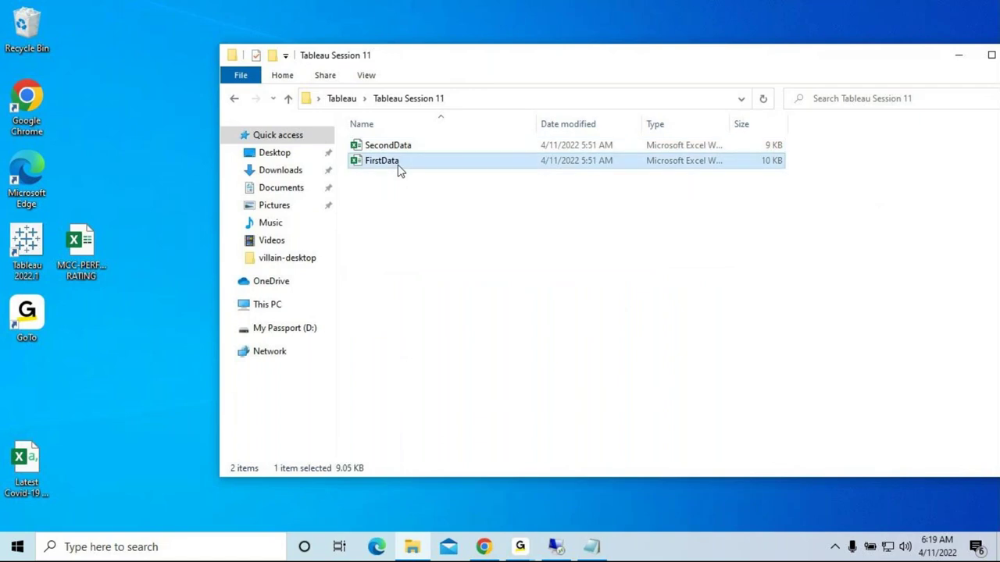
{"action": "double_click", "coordinate": [397, 162]}
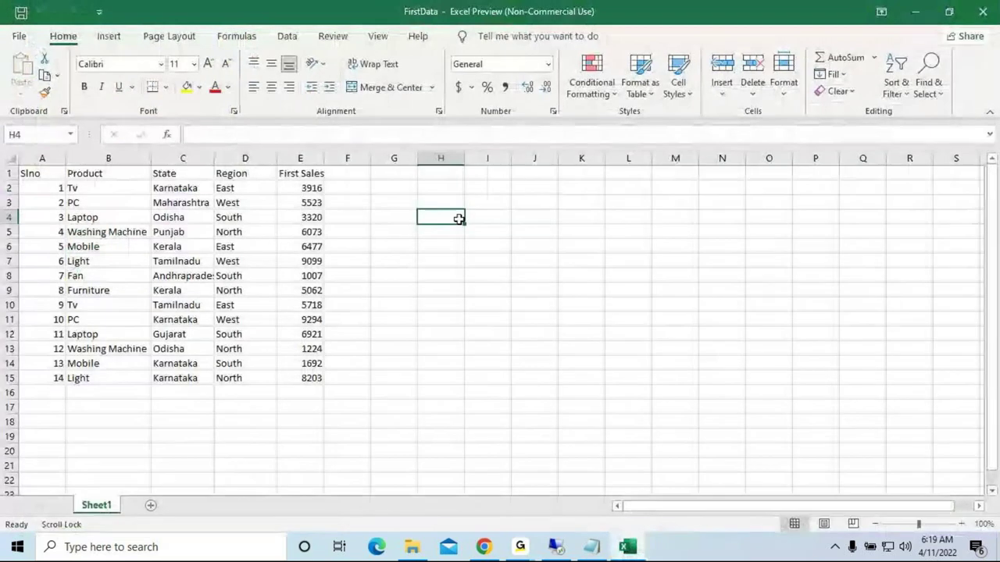
{"action": "left_click", "coordinate": [424, 319]}
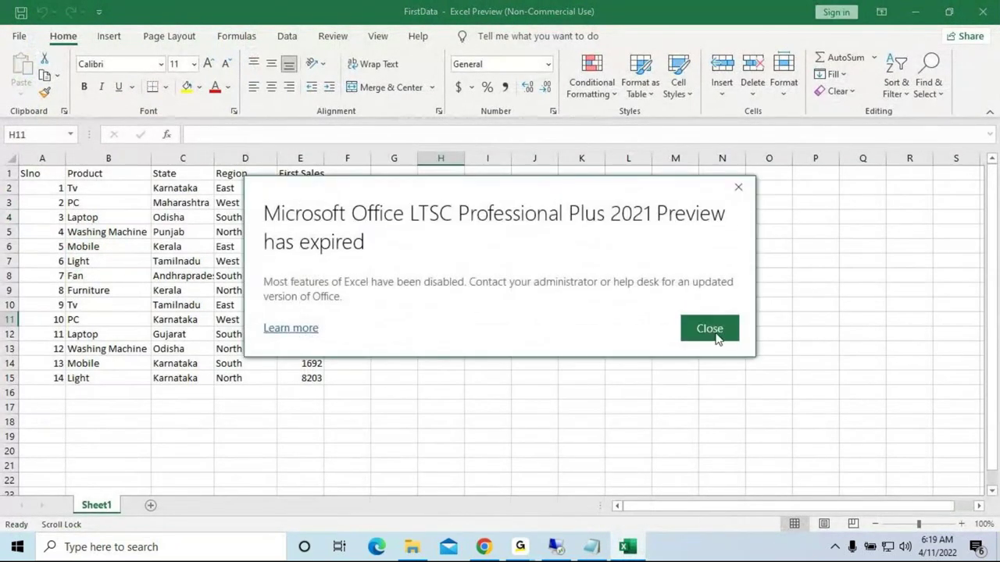
{"action": "left_click", "coordinate": [708, 328]}
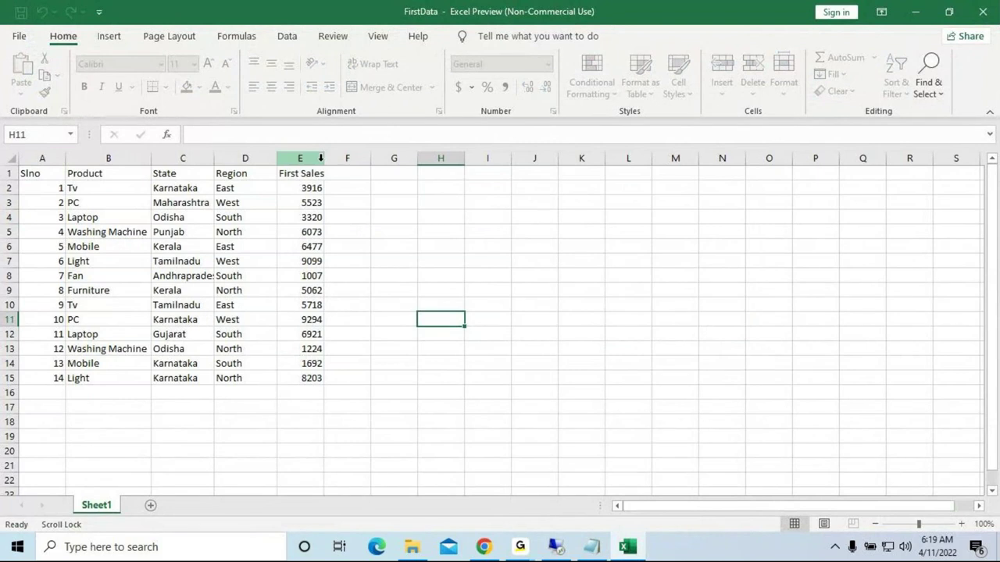
Examine the First Sales column and the product, state and region records in the FirstData sheet
{"action": "left_click", "coordinate": [305, 172]}
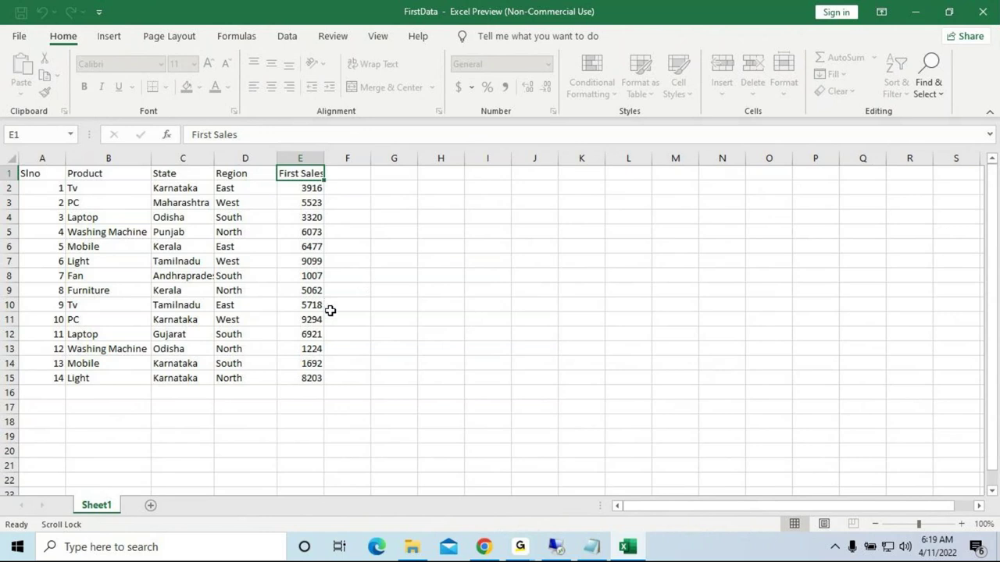
{"action": "left_click", "coordinate": [300, 175]}
{"action": "left_click_drag", "start_coordinate": [117, 192], "coordinate": [304, 375]}
{"action": "left_click", "coordinate": [29, 173]}
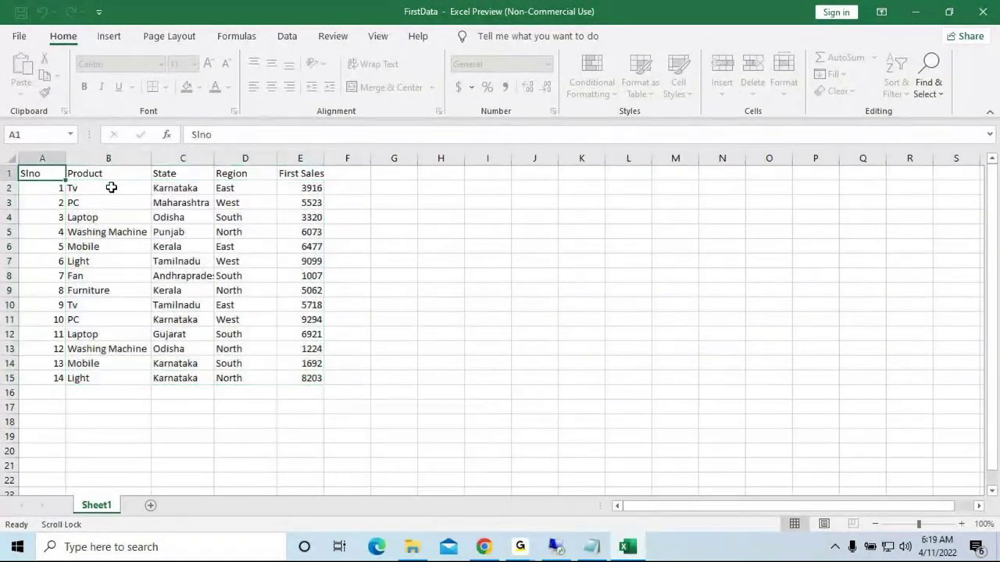
Review the Product, State and Region column headers in the FirstData sheet
{"action": "left_click", "coordinate": [107, 173]}
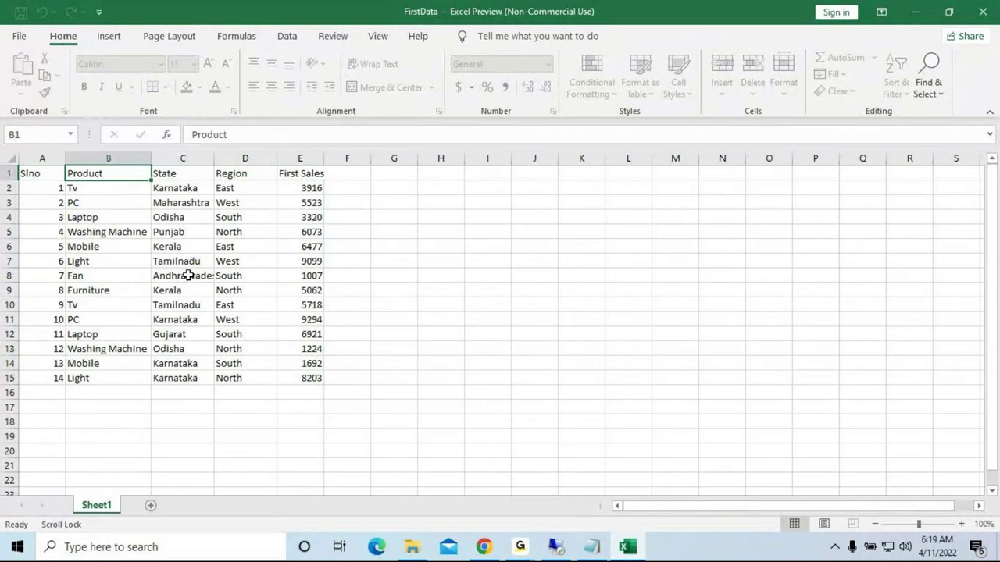
{"action": "left_click", "coordinate": [168, 174]}
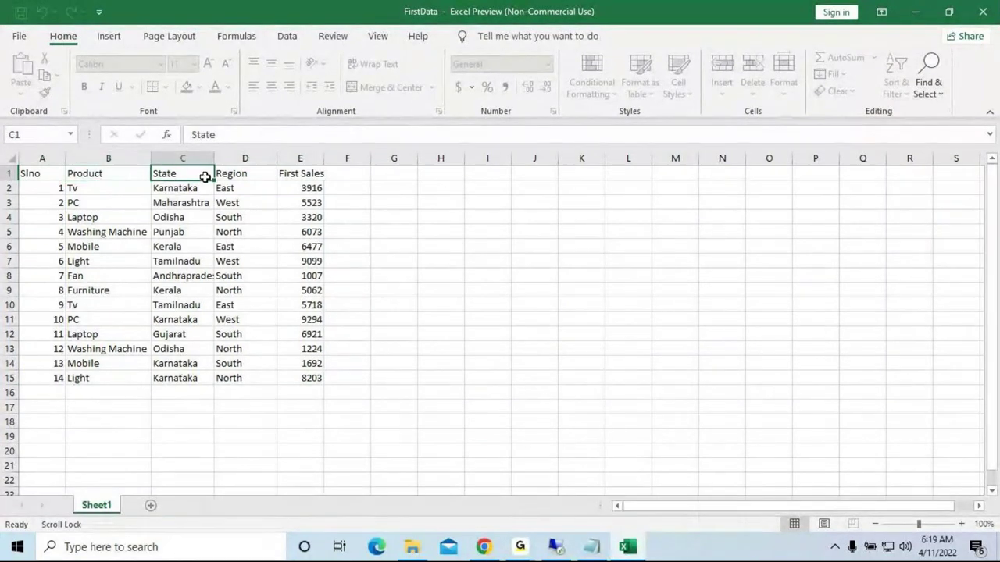
{"action": "left_click", "coordinate": [251, 173]}
Restore the FirstData window from full screen and resize it to occupy the left half of the desktop
{"action": "left_click", "coordinate": [950, 13]}
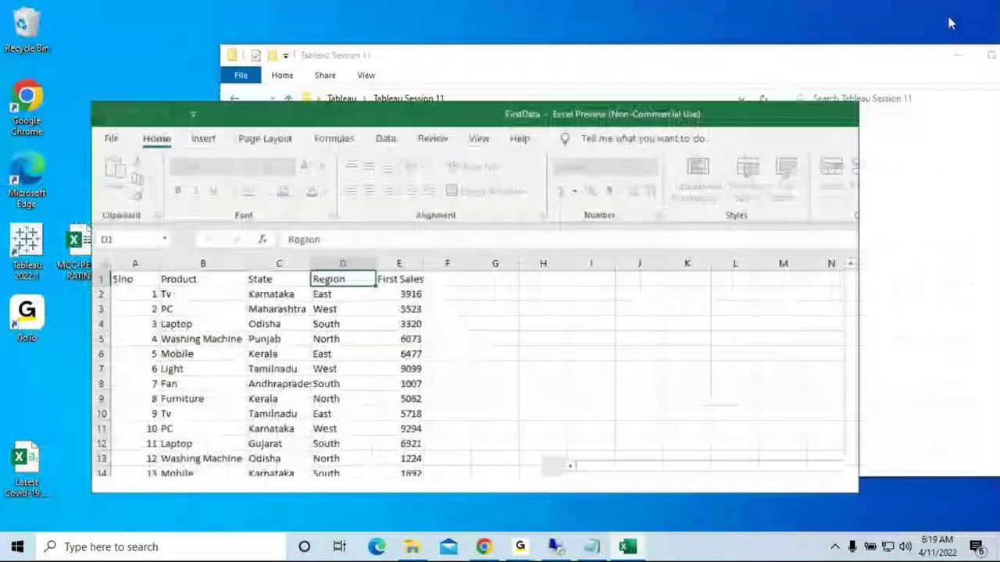
{"action": "left_click_drag", "start_coordinate": [857, 202], "coordinate": [481, 202]}
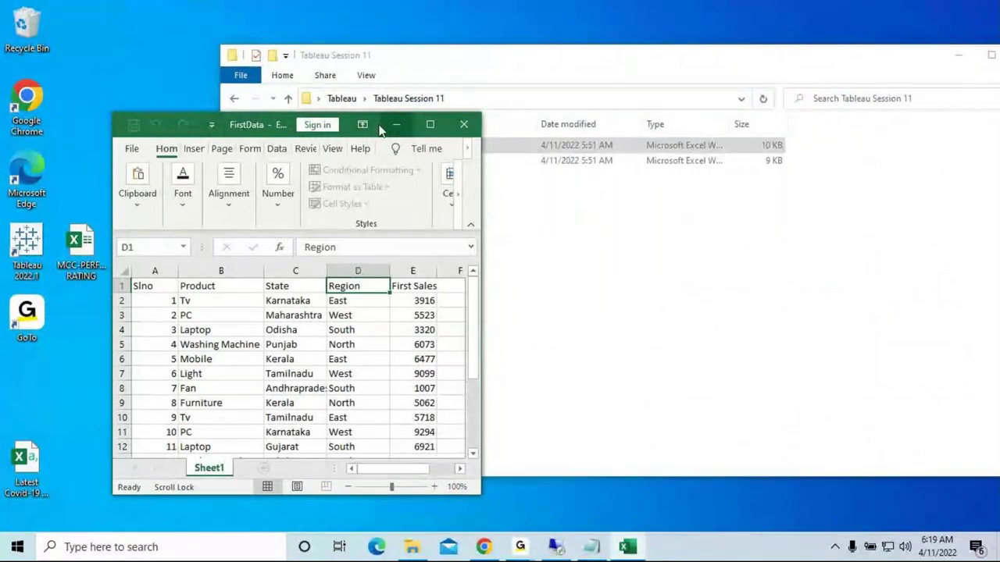
{"action": "left_click_drag", "start_coordinate": [275, 114], "coordinate": [272, 30]}
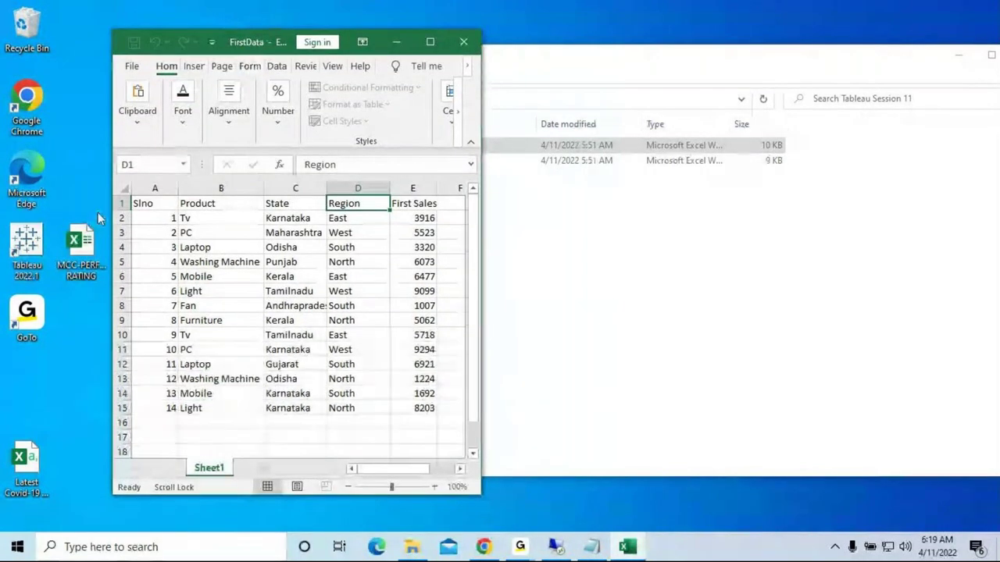
{"action": "left_click_drag", "start_coordinate": [109, 201], "coordinate": [4, 188]}
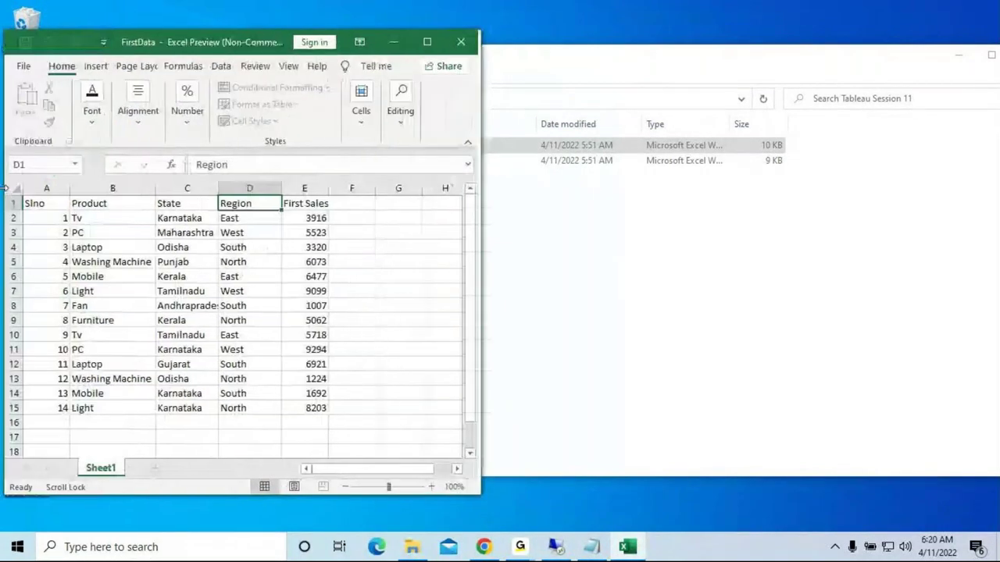
{"action": "left_click_drag", "start_coordinate": [332, 501], "coordinate": [332, 522]}
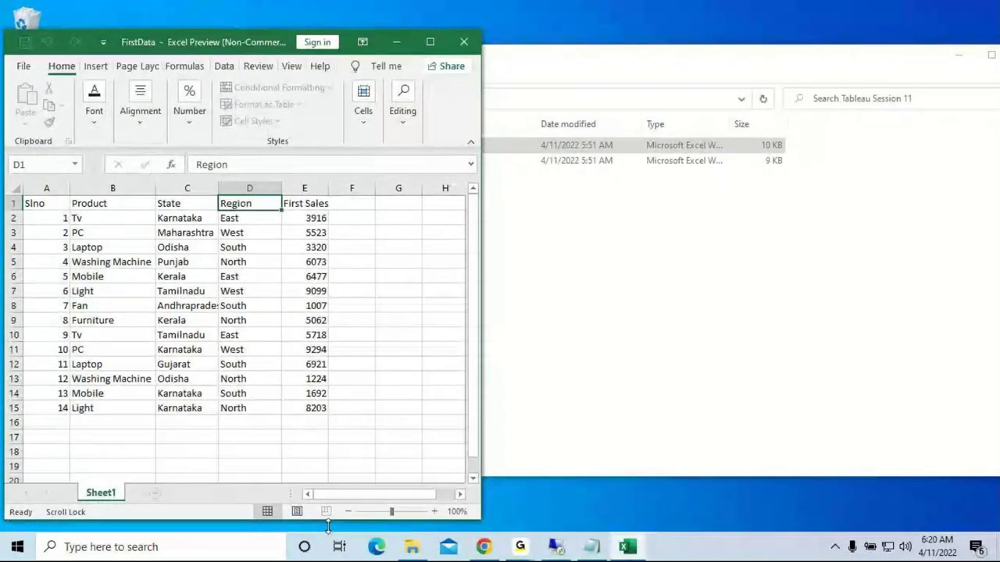
Open the SecondData workbook from the Tableau Session 11 folder, minimize the folder window and place SecondData beside FirstData
{"action": "left_click", "coordinate": [736, 239]}
{"action": "left_click", "coordinate": [398, 164]}
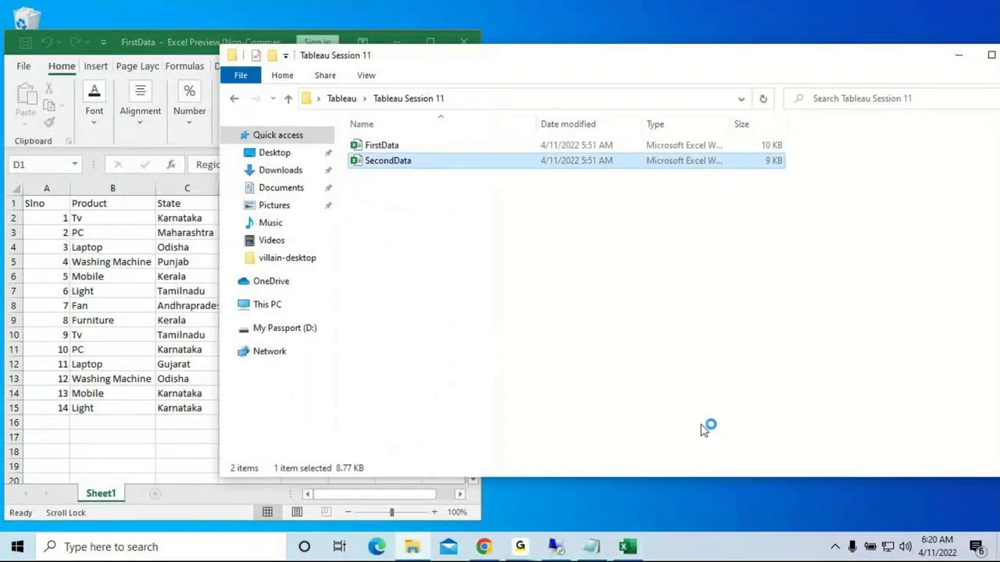
{"action": "key", "text": "alt+Tab"}
{"action": "left_click", "coordinate": [956, 59]}
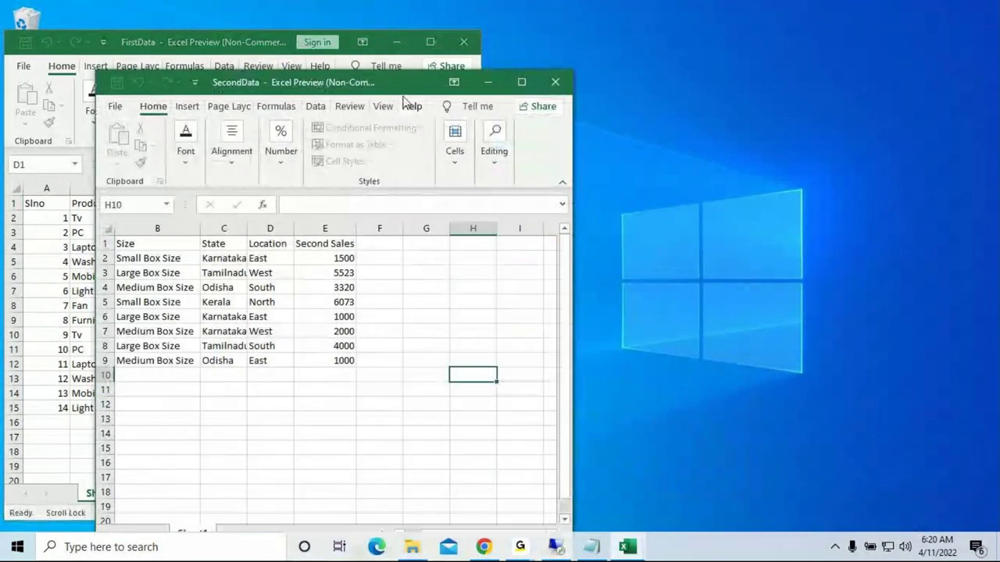
{"action": "left_click_drag", "start_coordinate": [411, 79], "coordinate": [799, 48]}
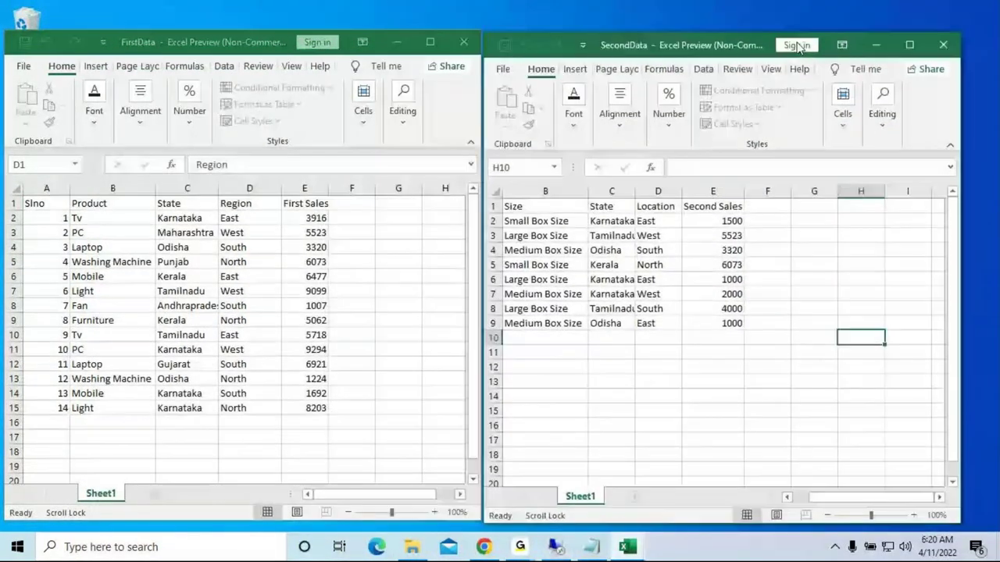
Examine the Location column and the State entries down to row 6 in the SecondData sheet
{"action": "left_click", "coordinate": [697, 357]}
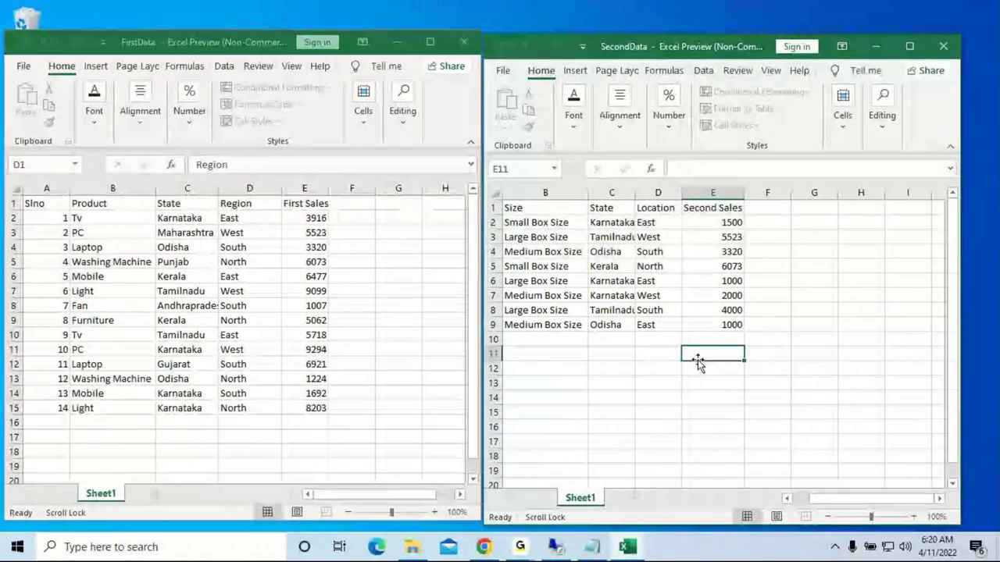
{"action": "left_click", "coordinate": [636, 197]}
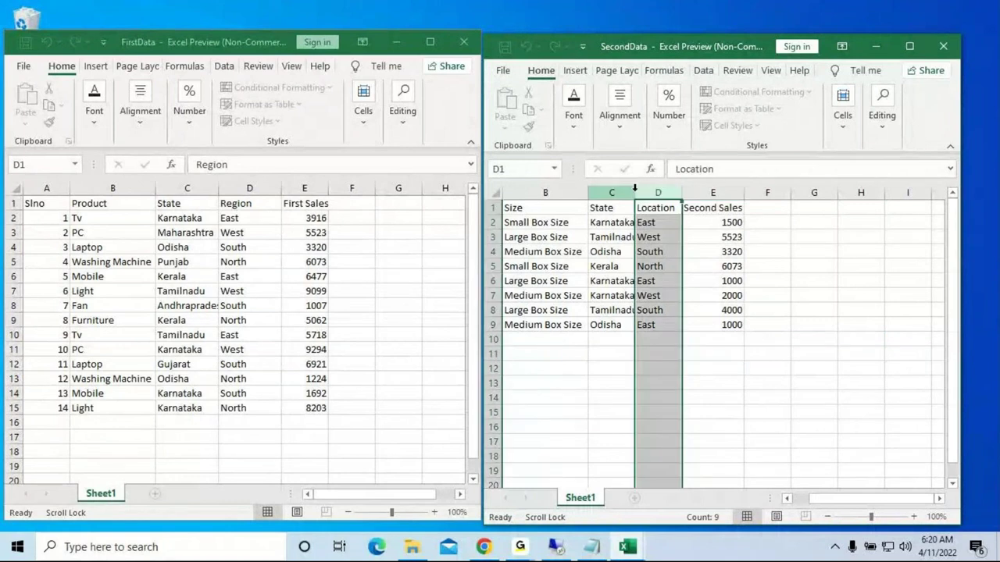
{"action": "key", "text": "Left"}
{"action": "key", "text": "Down"}
{"action": "key", "text": "Down"}
{"action": "key", "text": "Down"}
{"action": "key", "text": "Down"}
{"action": "key", "text": "Down"}
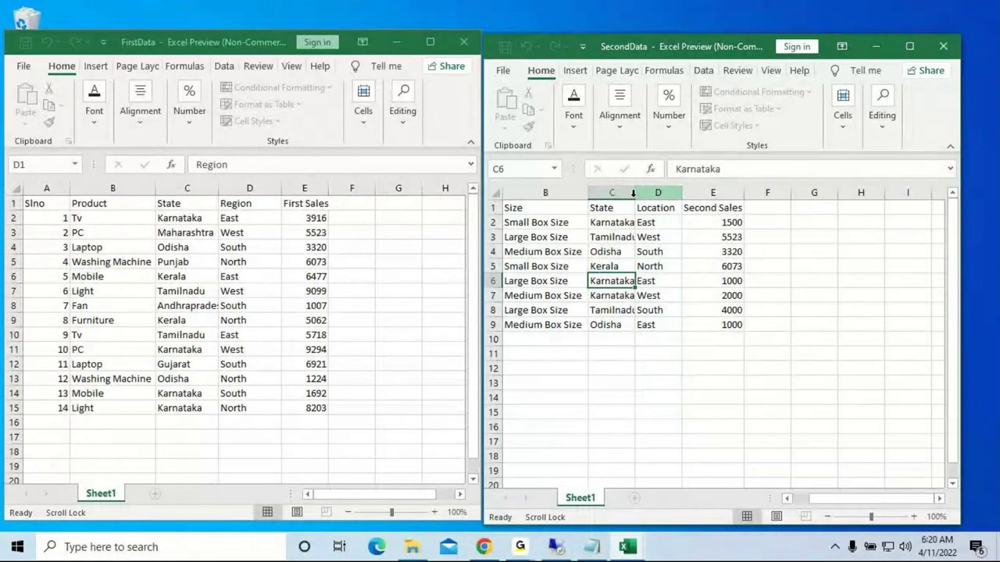
Compare FirstData's Product column with SecondData's Size column, and the State columns of both workbooks
{"action": "left_click", "coordinate": [175, 205]}
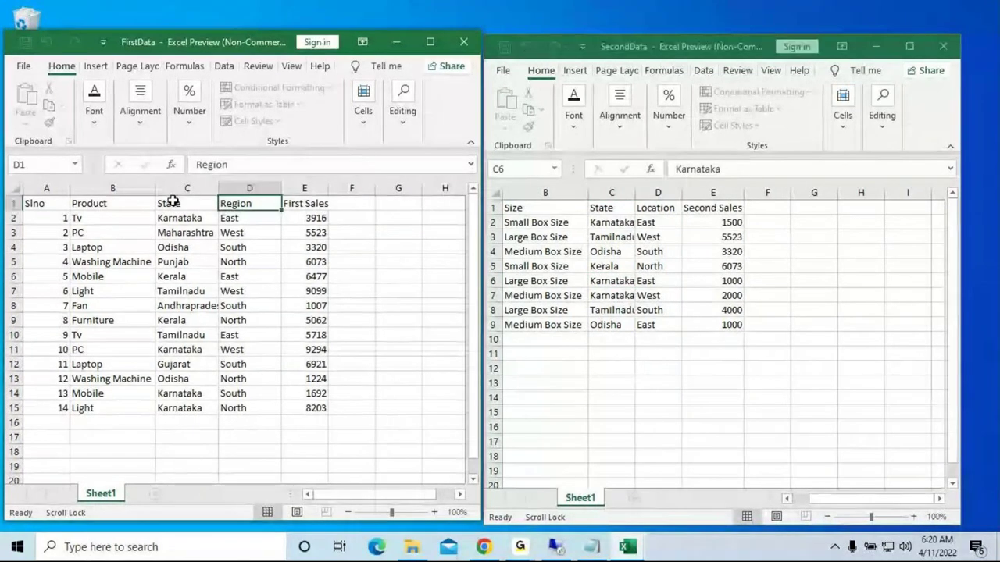
{"action": "left_click", "coordinate": [114, 204]}
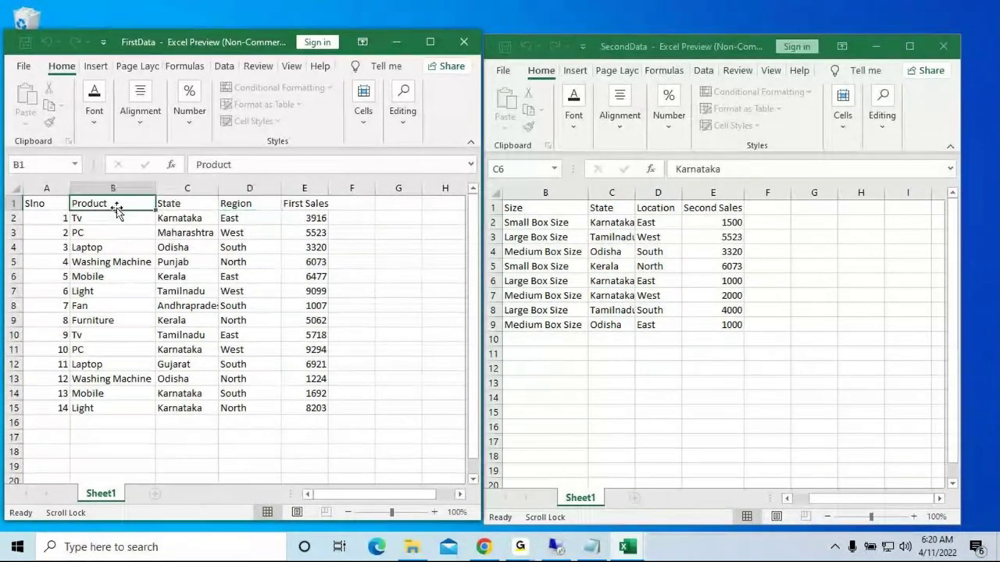
{"action": "left_click", "coordinate": [565, 207]}
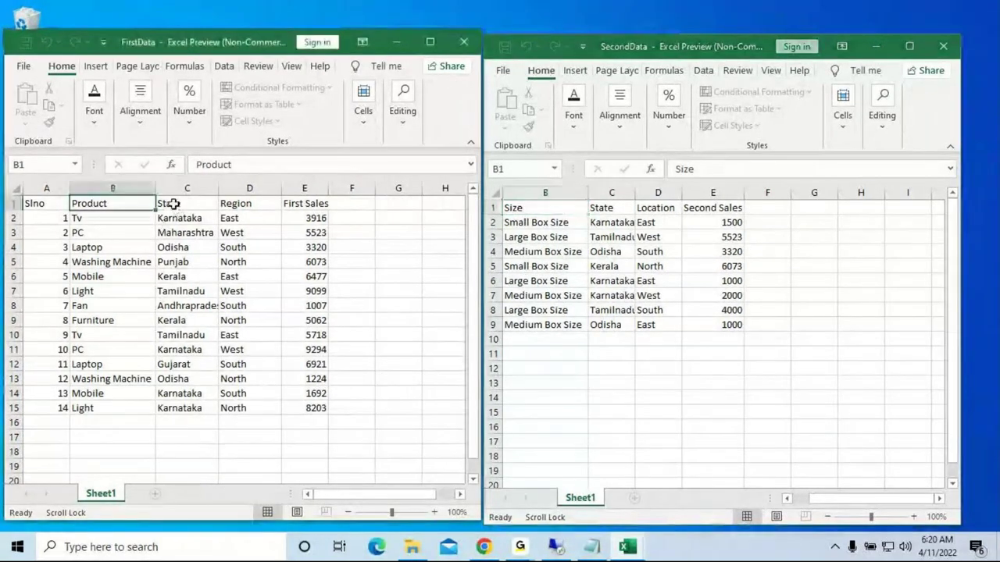
{"action": "left_click", "coordinate": [173, 204]}
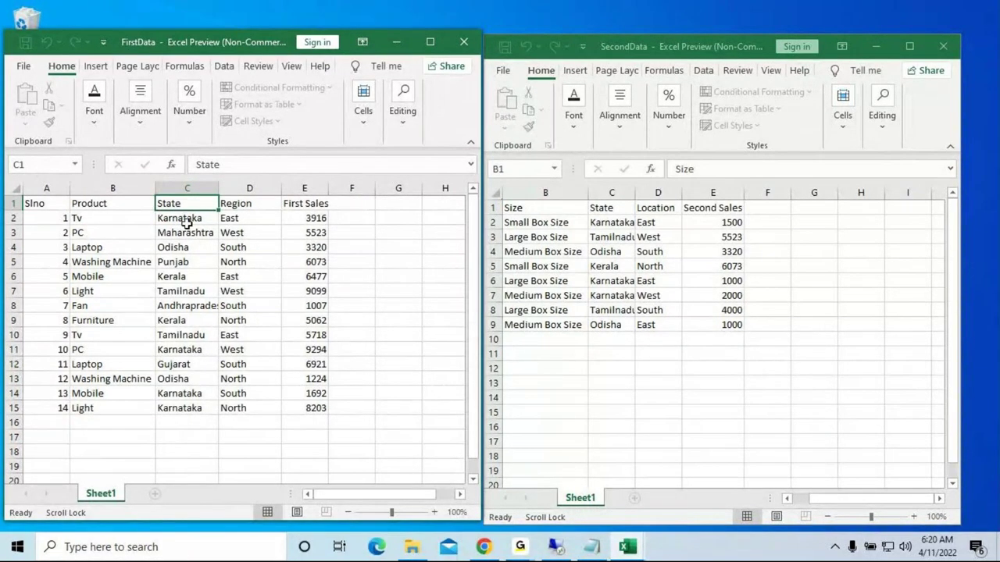
{"action": "left_click", "coordinate": [600, 208]}
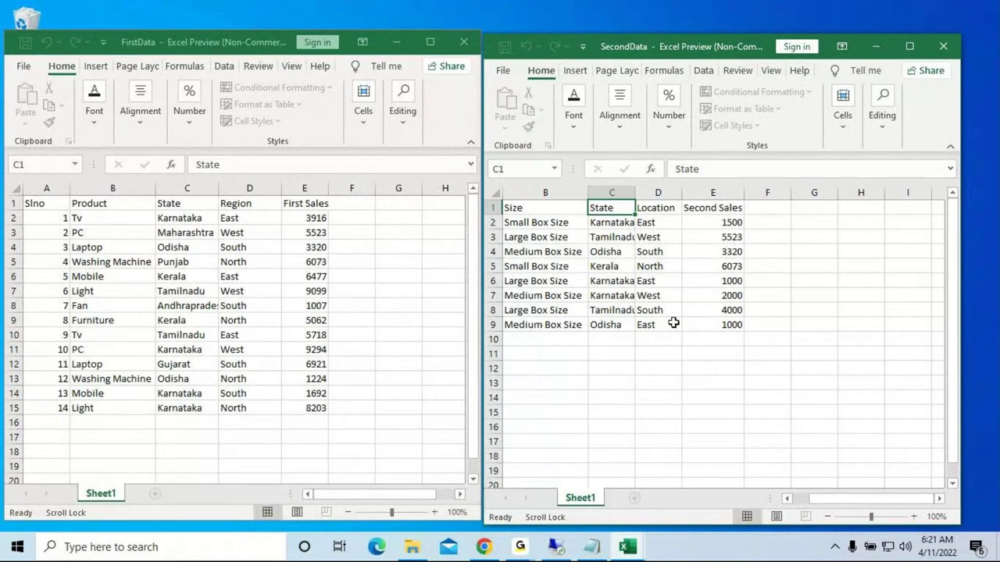
Examine the Size header and its Small, Large and Medium Box Size entries in SecondData
{"action": "left_click", "coordinate": [531, 208]}
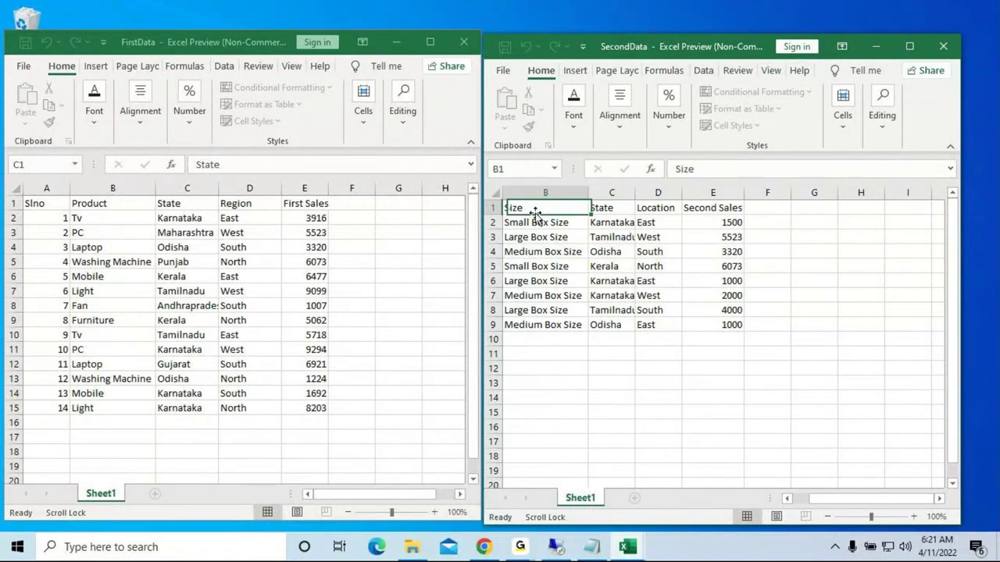
{"action": "left_click", "coordinate": [537, 226]}
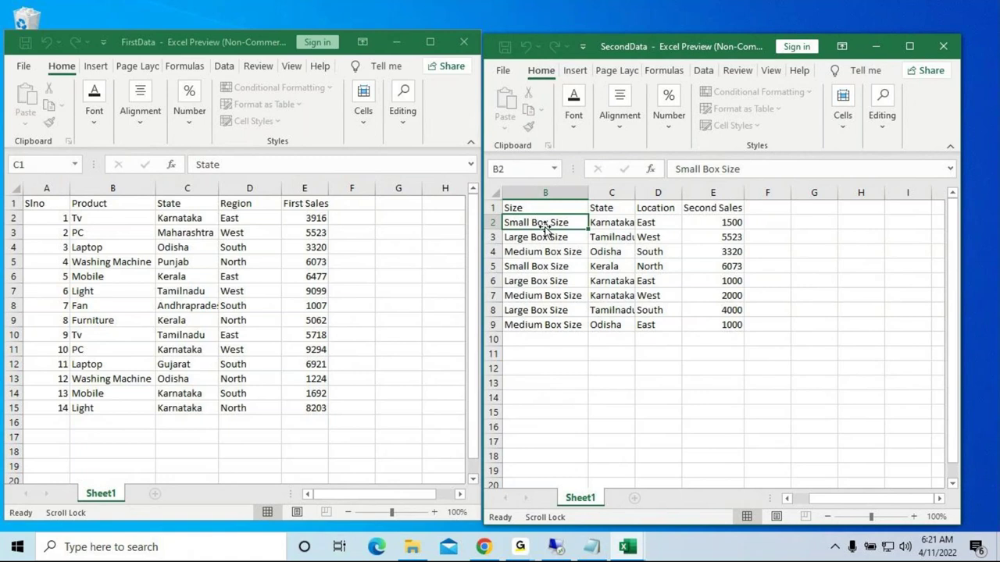
{"action": "left_click", "coordinate": [568, 239]}
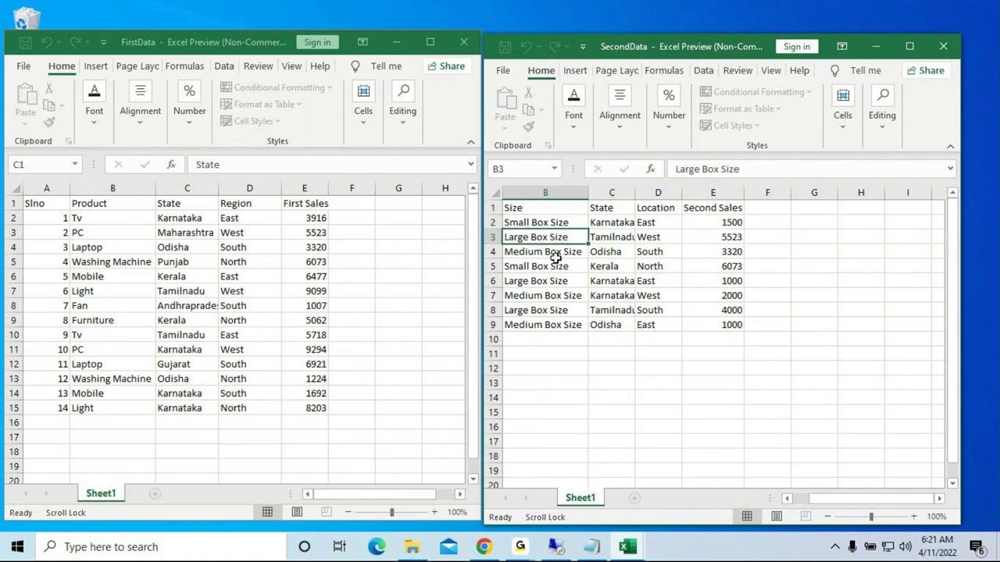
{"action": "left_click", "coordinate": [556, 255]}
{"action": "left_click", "coordinate": [555, 203]}
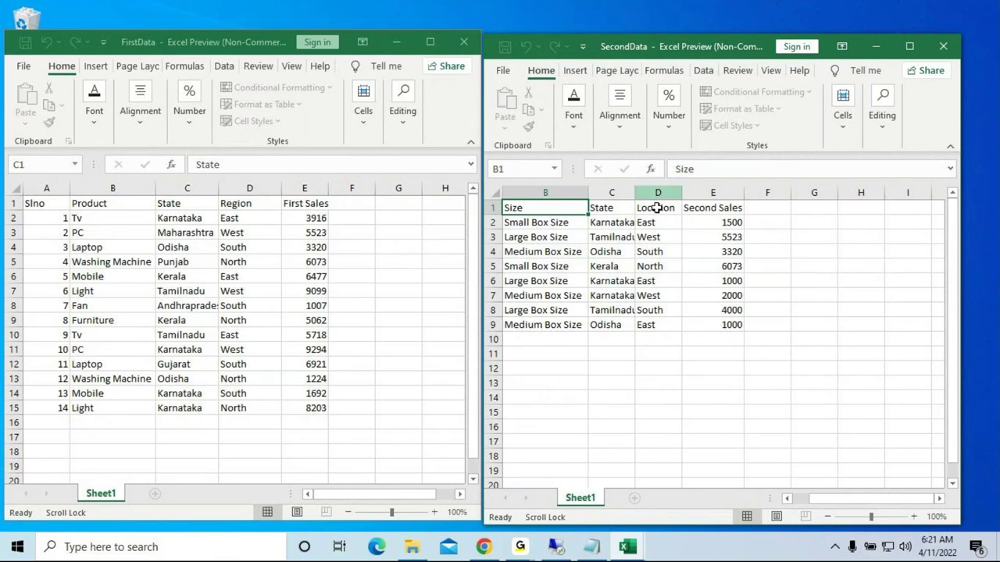
Compare Region in FirstData with Location in SecondData, and the First Sales column with the Second Sales column
{"action": "left_click", "coordinate": [250, 206]}
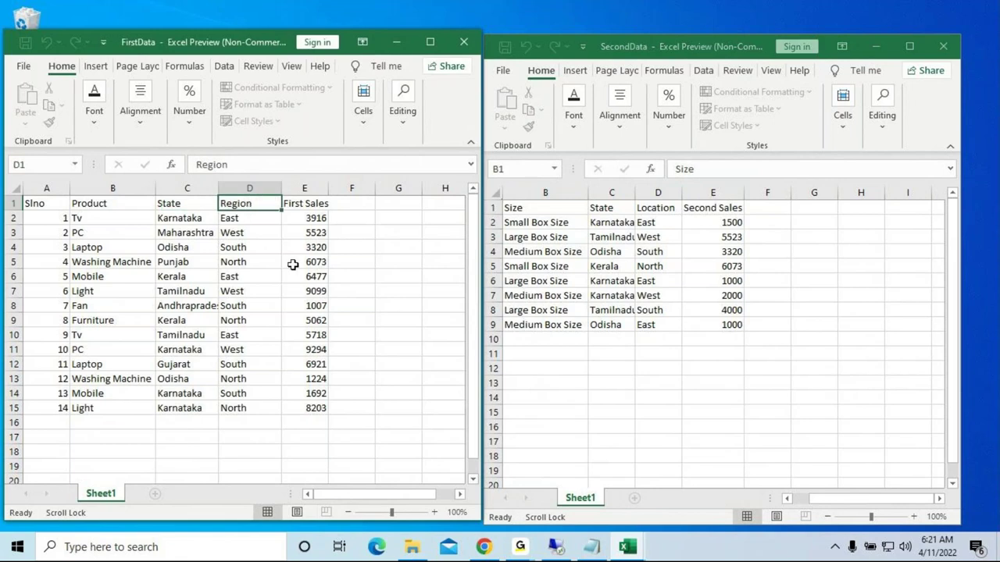
{"action": "left_click", "coordinate": [656, 209]}
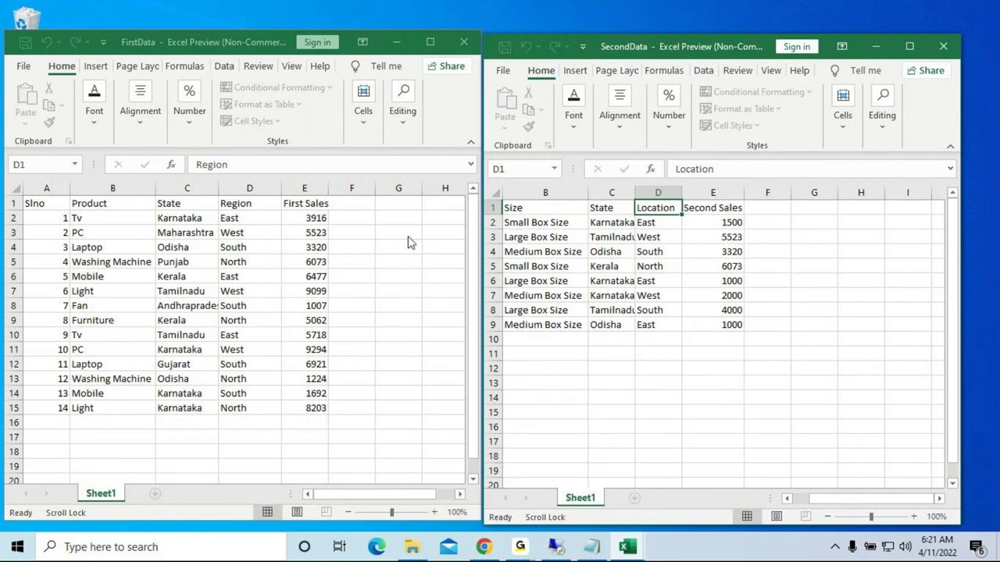
{"action": "left_click", "coordinate": [313, 204]}
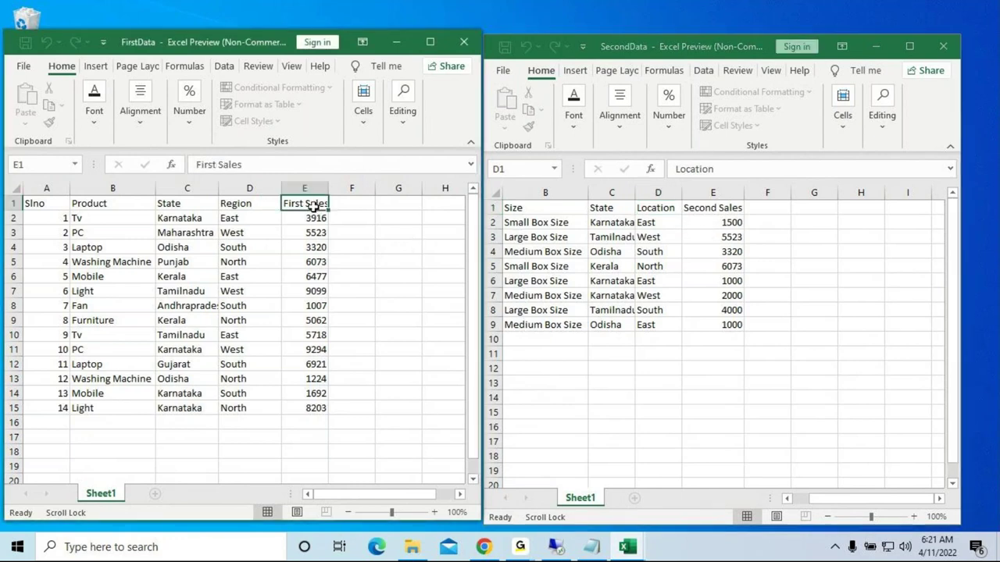
{"action": "left_click", "coordinate": [714, 209]}
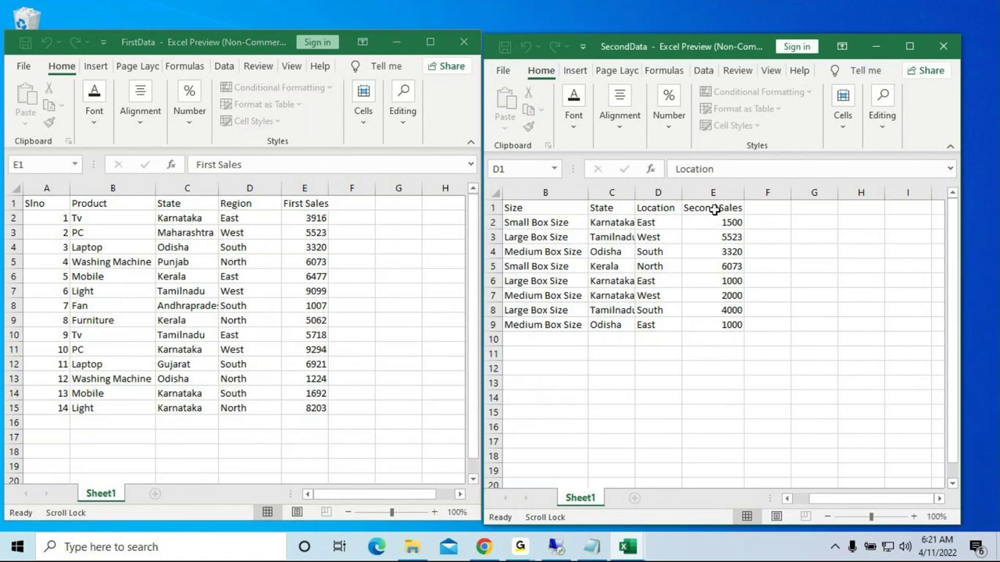
{"action": "left_click", "coordinate": [313, 205]}
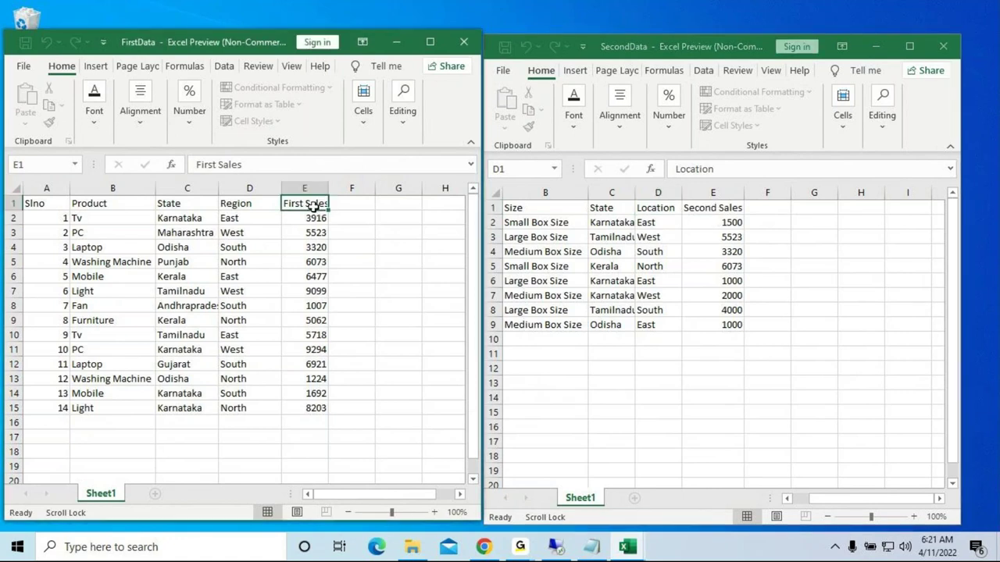
{"action": "left_click", "coordinate": [722, 209]}
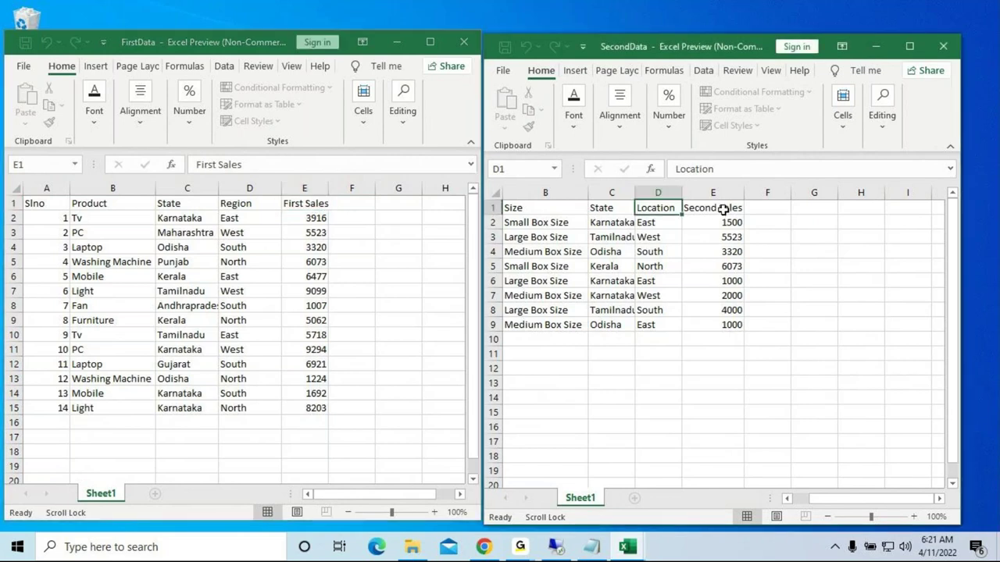
{"action": "left_click", "coordinate": [722, 209]}
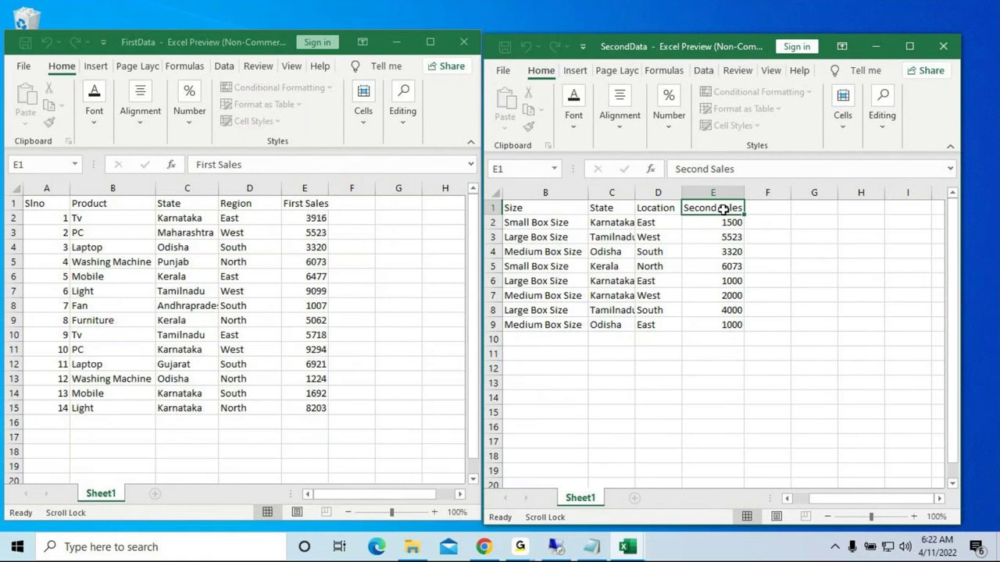
Review the matching field pairs across the two workbooks: State with State and Region with Location
{"action": "left_click", "coordinate": [170, 207]}
{"action": "left_click", "coordinate": [611, 207]}
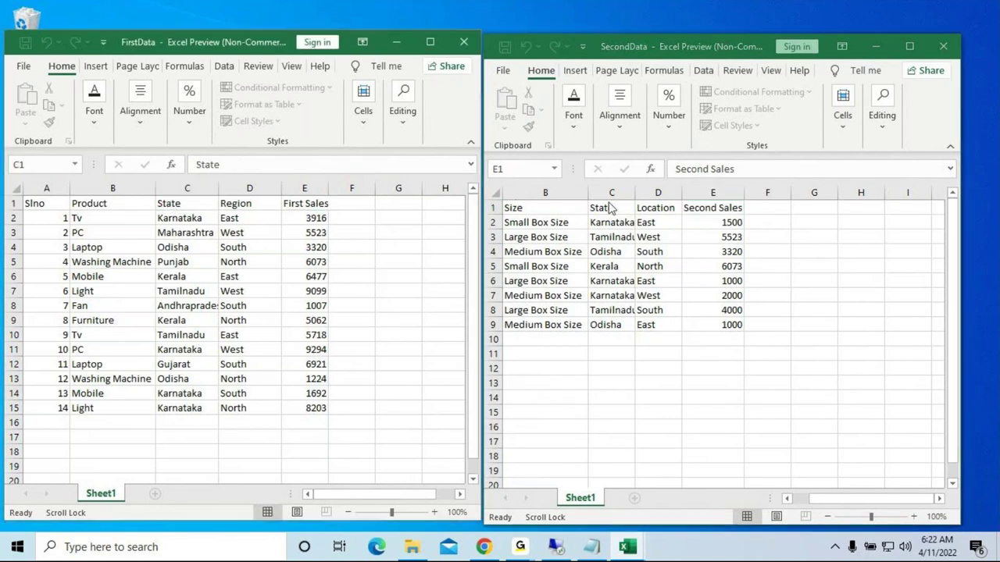
{"action": "left_click", "coordinate": [611, 207]}
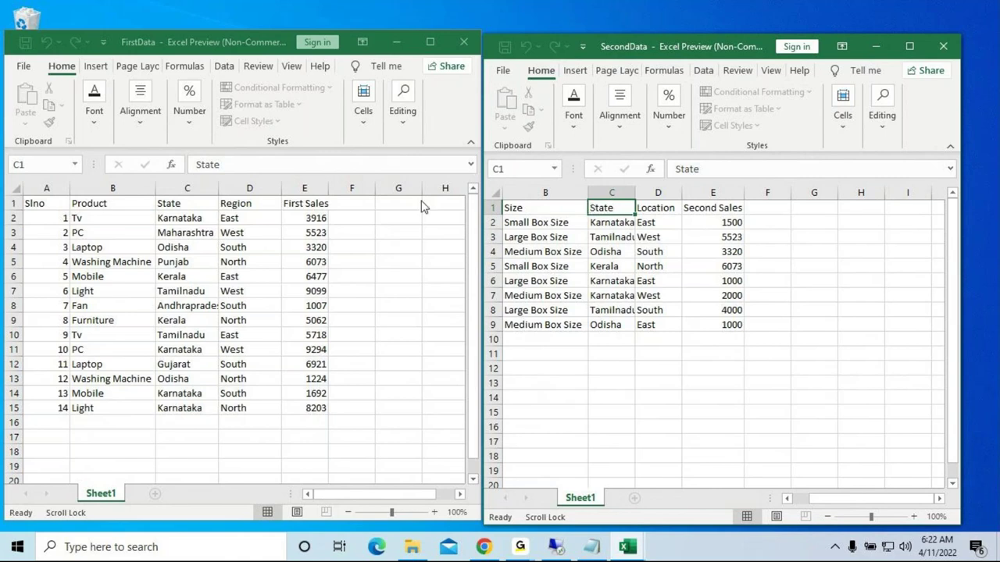
{"action": "left_click", "coordinate": [238, 205]}
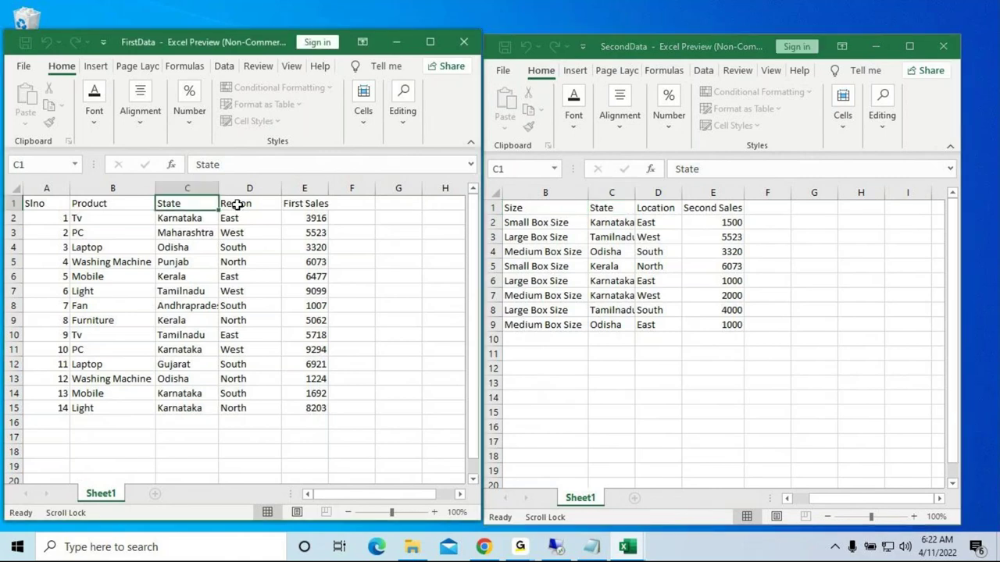
{"action": "left_click", "coordinate": [237, 205]}
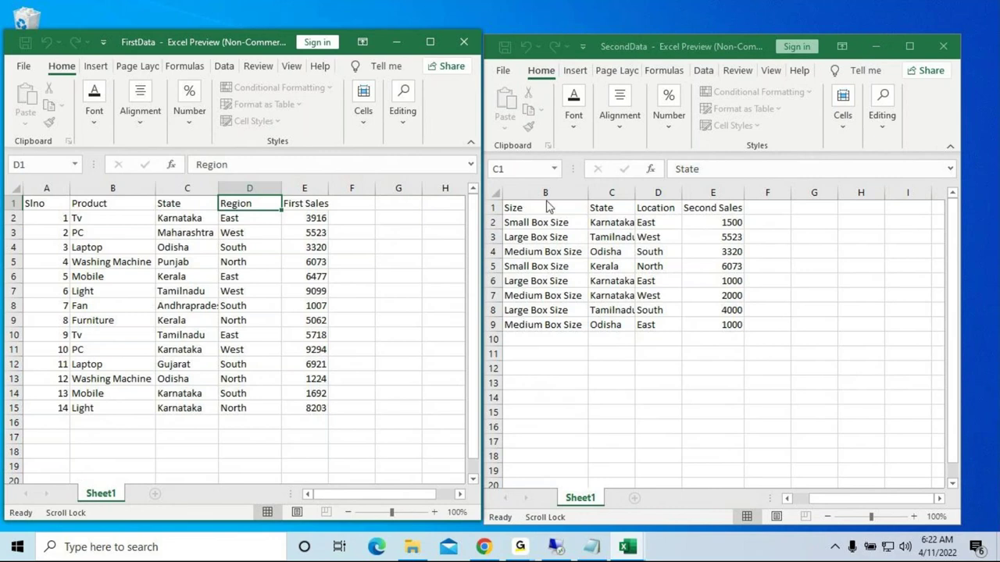
{"action": "left_click", "coordinate": [670, 207]}
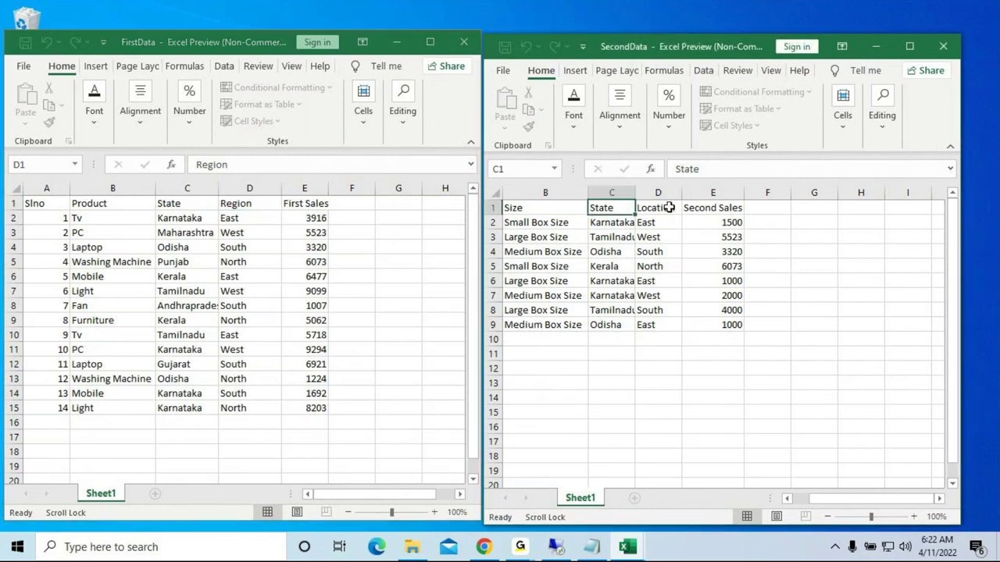
{"action": "left_click", "coordinate": [670, 207]}
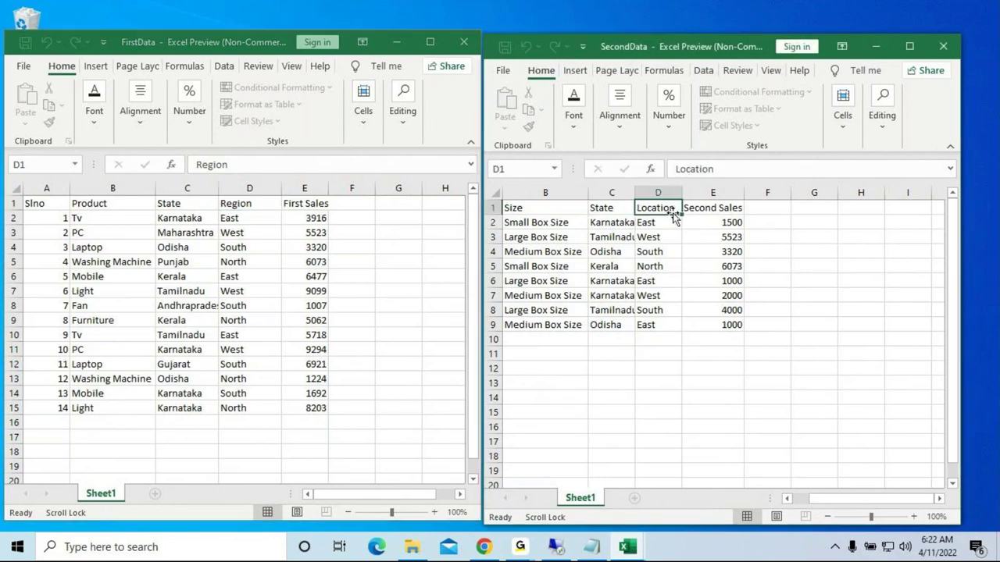
Compare the East, West, South and North entries under Region in FirstData with those under Location in SecondData
{"action": "left_click", "coordinate": [239, 208]}
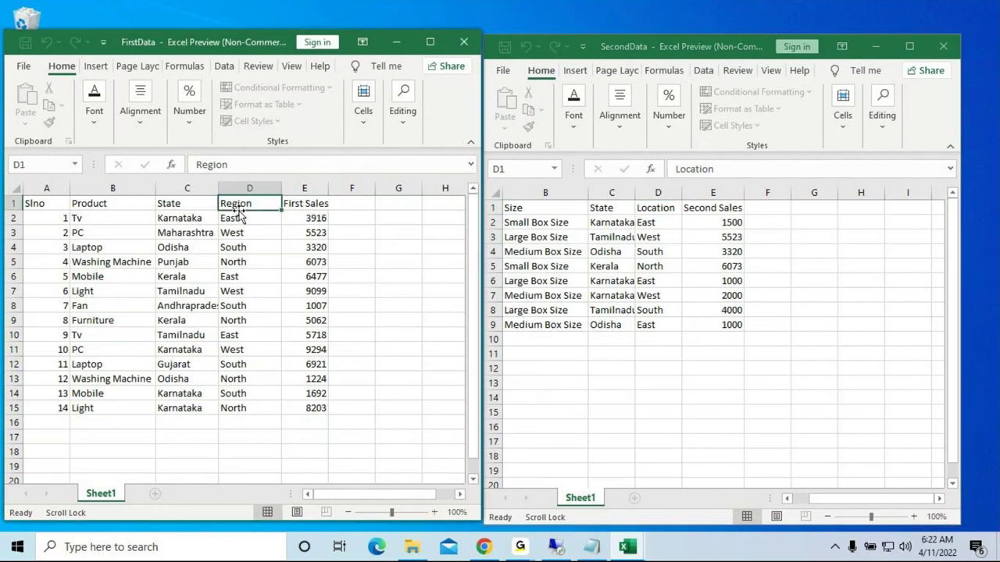
{"action": "left_click_drag", "start_coordinate": [254, 220], "coordinate": [247, 404]}
{"action": "left_click", "coordinate": [646, 222]}
{"action": "left_click_drag", "start_coordinate": [645, 223], "coordinate": [646, 310]}
{"action": "left_click", "coordinate": [270, 225]}
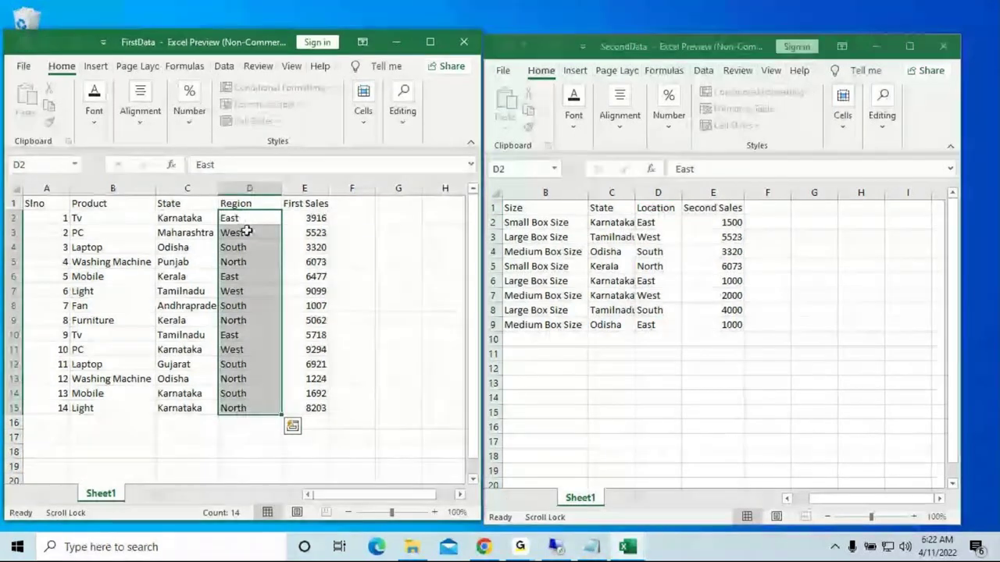
{"action": "left_click", "coordinate": [656, 221]}
{"action": "left_click", "coordinate": [664, 222]}
{"action": "left_click_drag", "start_coordinate": [664, 223], "coordinate": [653, 324]}
{"action": "left_click", "coordinate": [269, 226]}
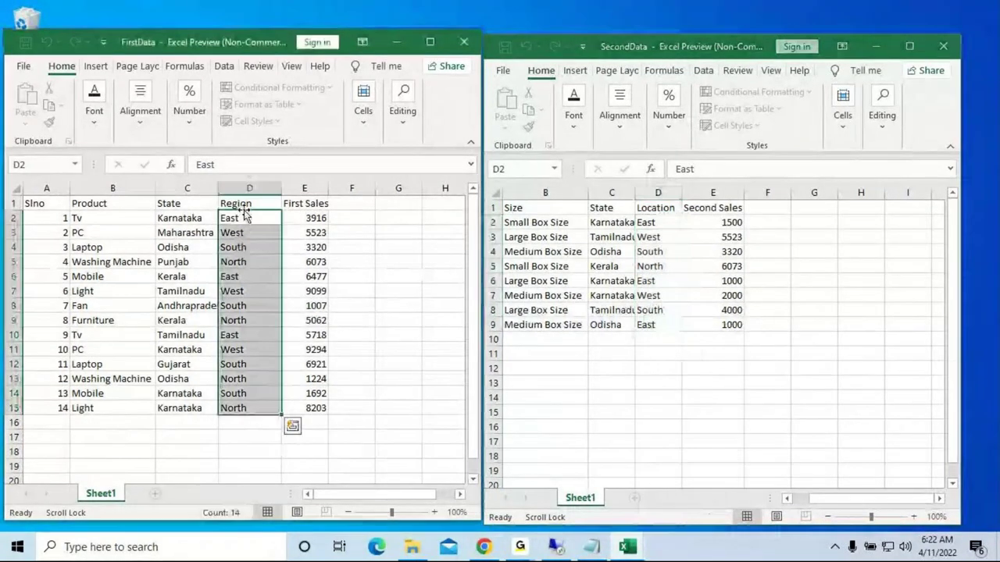
{"action": "left_click", "coordinate": [263, 206]}
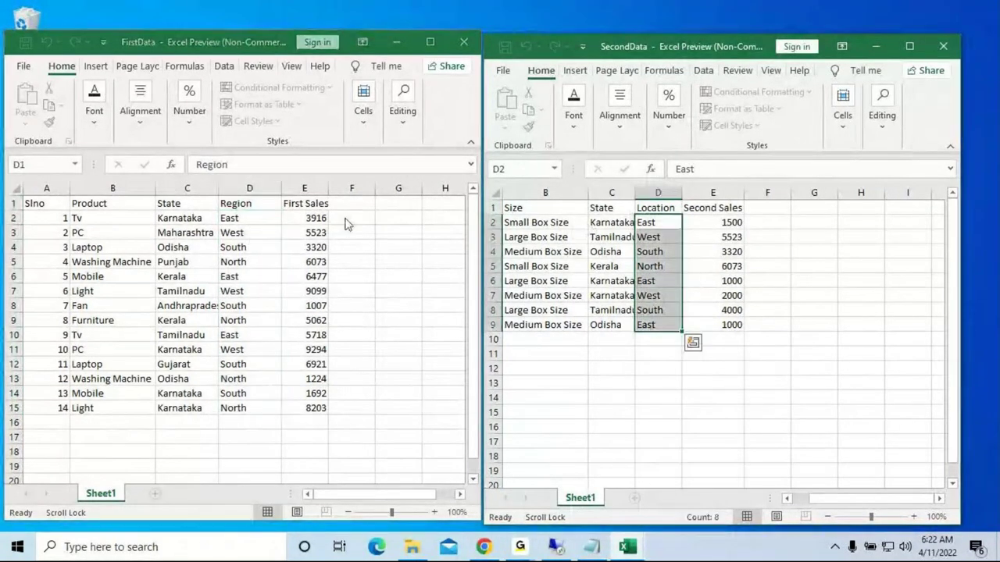
{"action": "left_click_drag", "start_coordinate": [243, 221], "coordinate": [247, 389]}
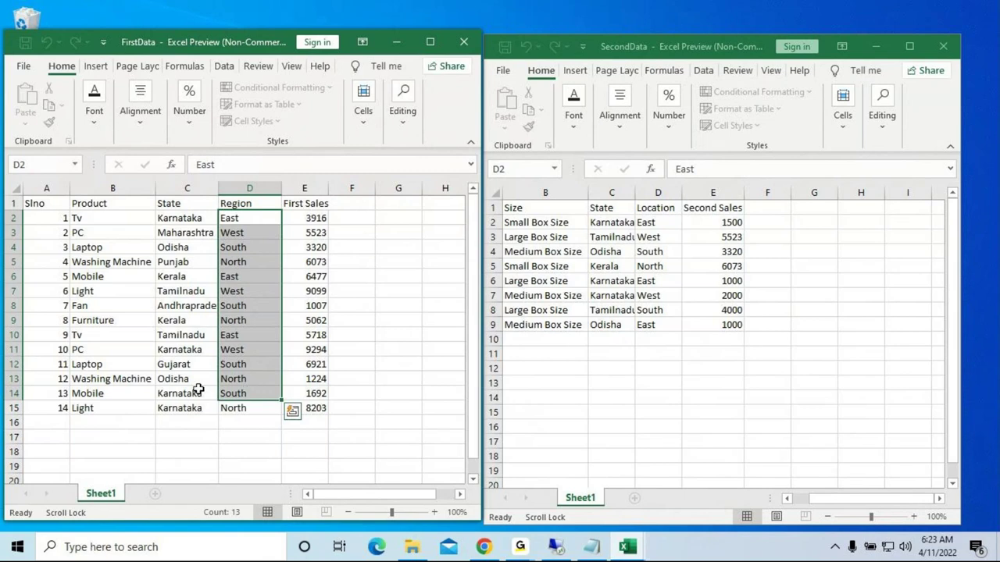
Launch Tableau 2022.1 and continue with the product trial
{"action": "left_click", "coordinate": [166, 549]}
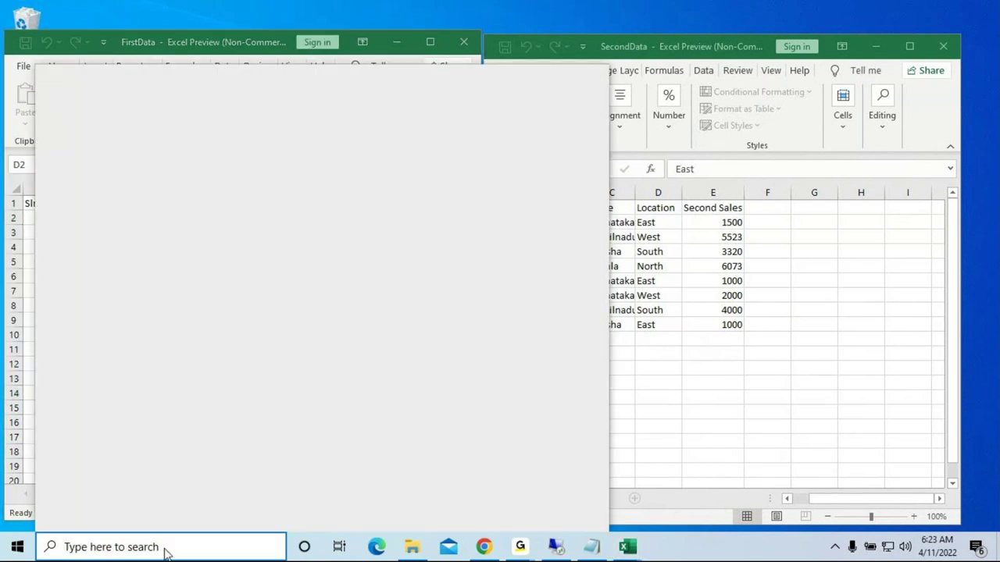
{"action": "type", "text": "tablea"}
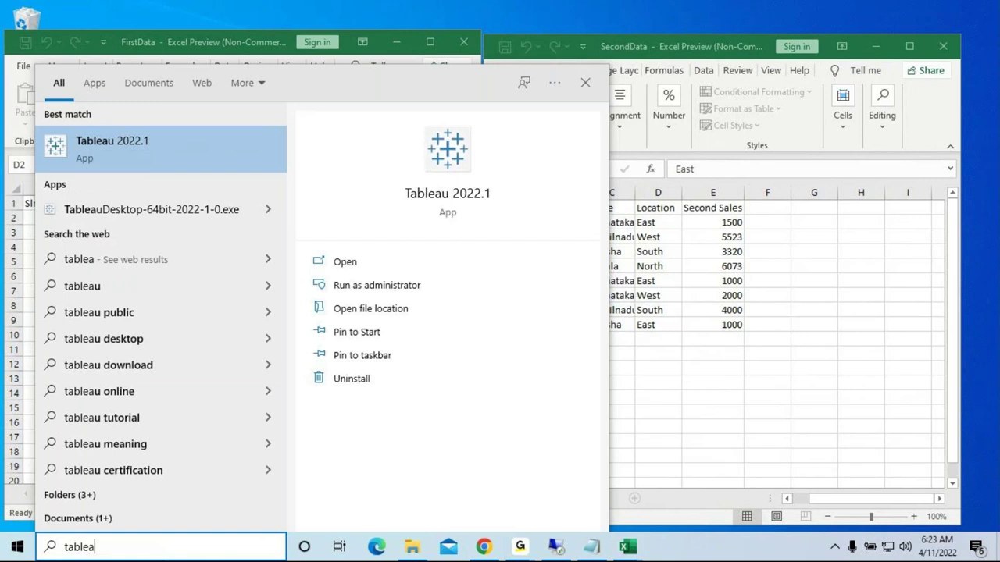
{"action": "left_click", "coordinate": [147, 161]}
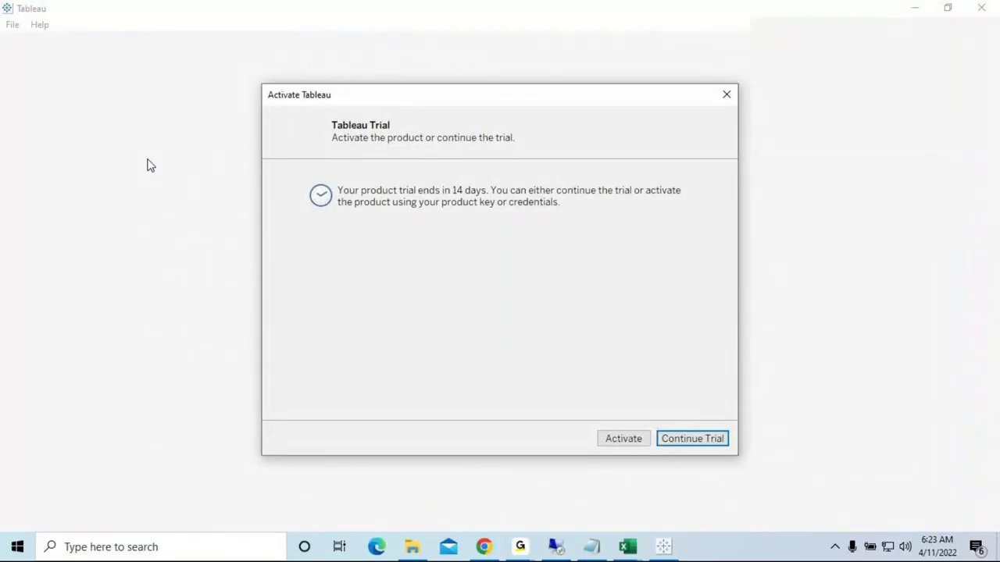
{"action": "left_click", "coordinate": [687, 442]}
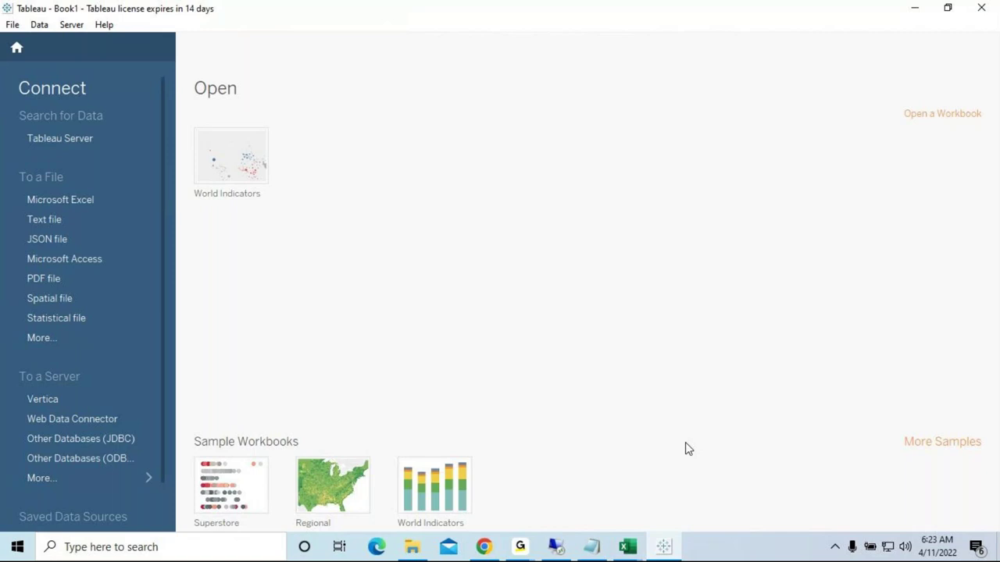
{"action": "left_click", "coordinate": [522, 550]}
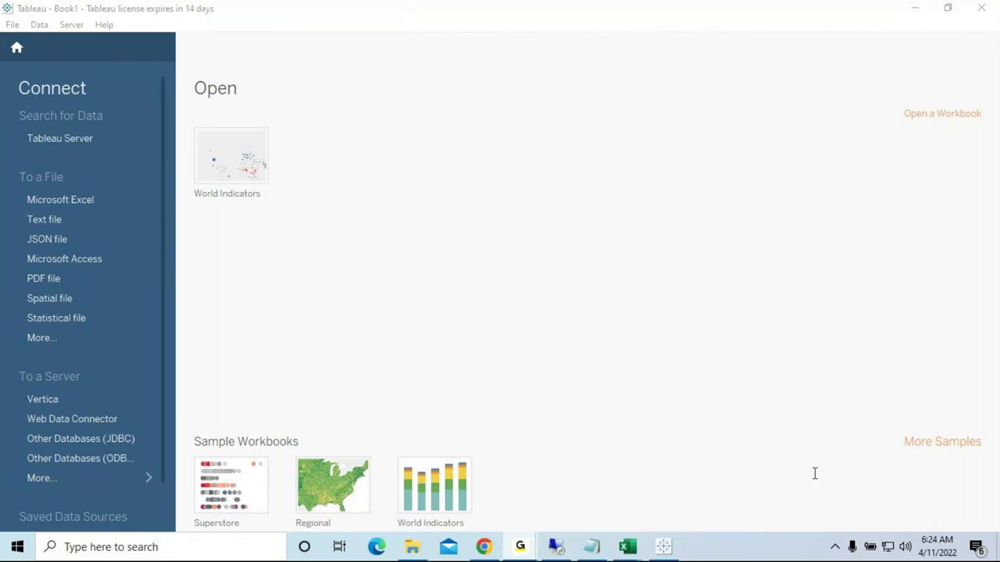
{"action": "left_click", "coordinate": [917, 16]}
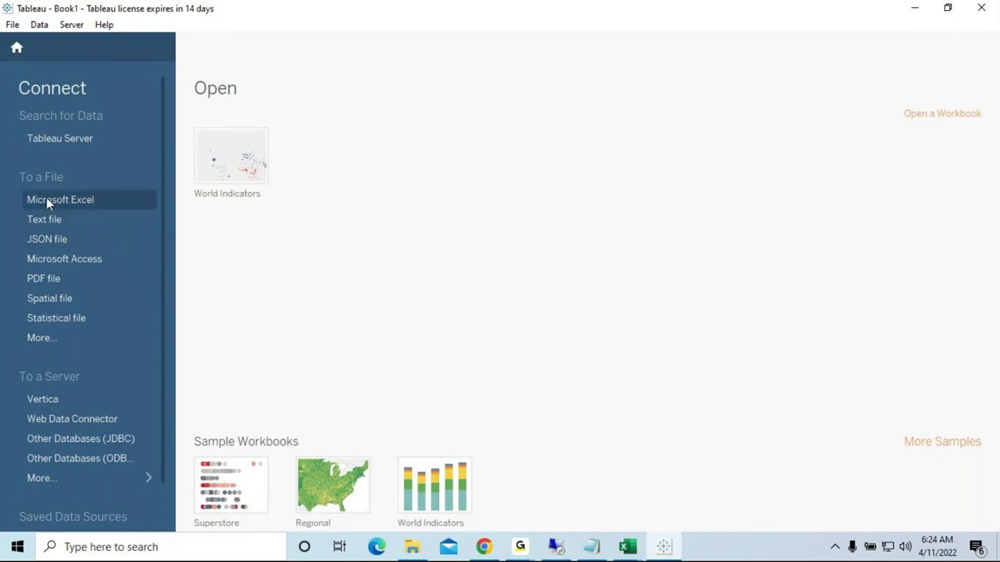
Connect to the FirstData Excel workbook in Desktop > Tableau > Tableau Session 11, collapse its table details, and open Sheet 1
{"action": "left_click", "coordinate": [93, 199]}
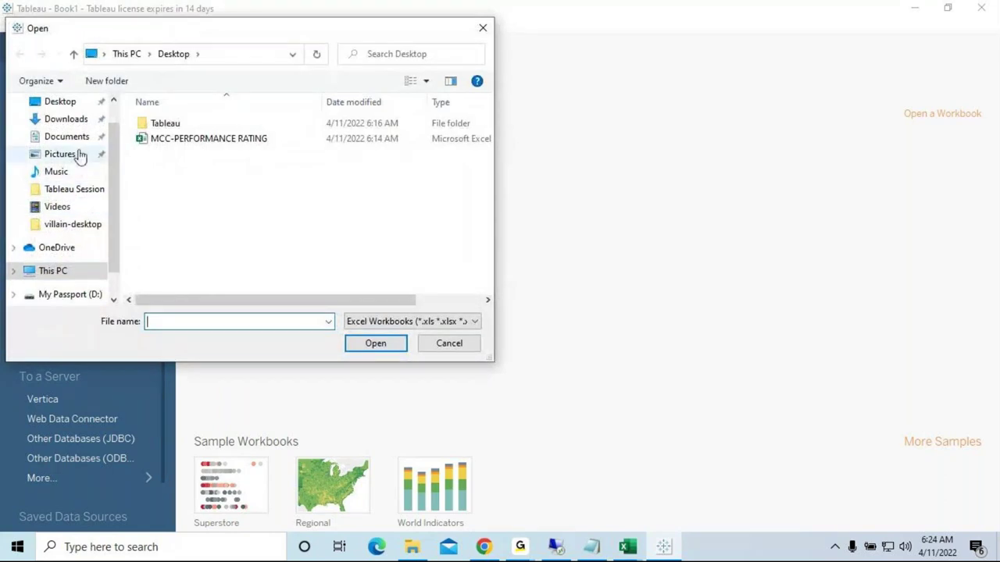
{"action": "left_click", "coordinate": [73, 110]}
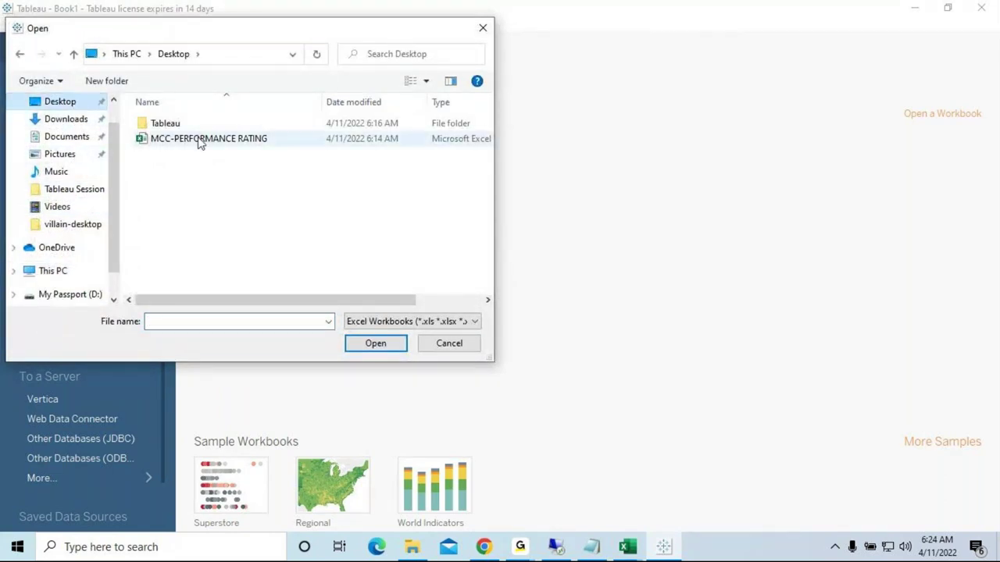
{"action": "double_click", "coordinate": [170, 130]}
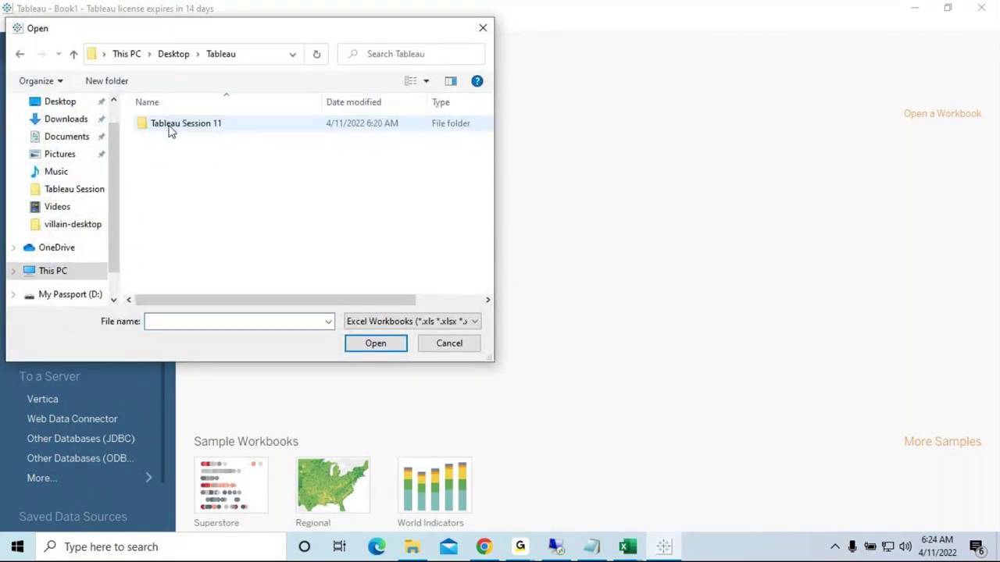
{"action": "double_click", "coordinate": [178, 129]}
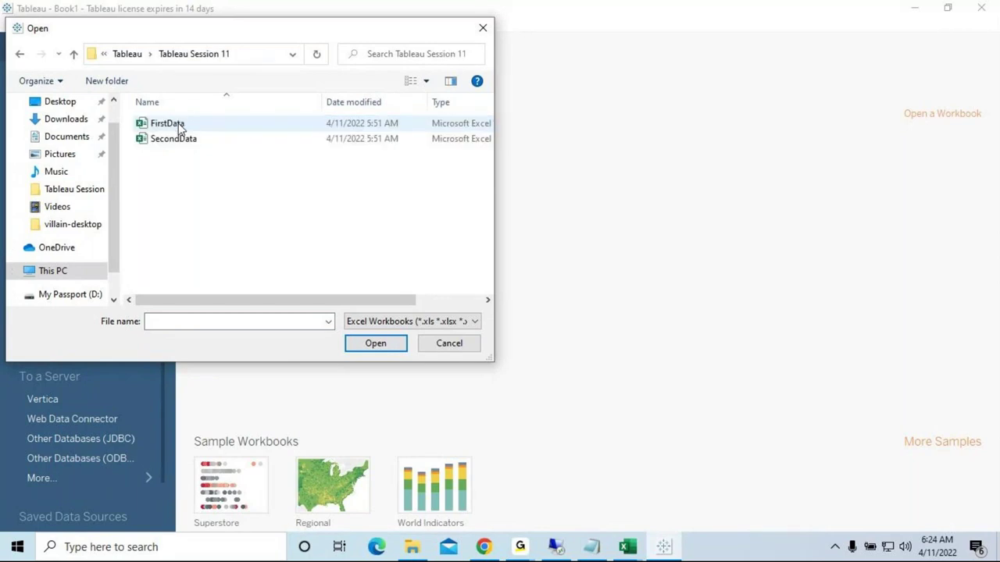
{"action": "left_click", "coordinate": [179, 128]}
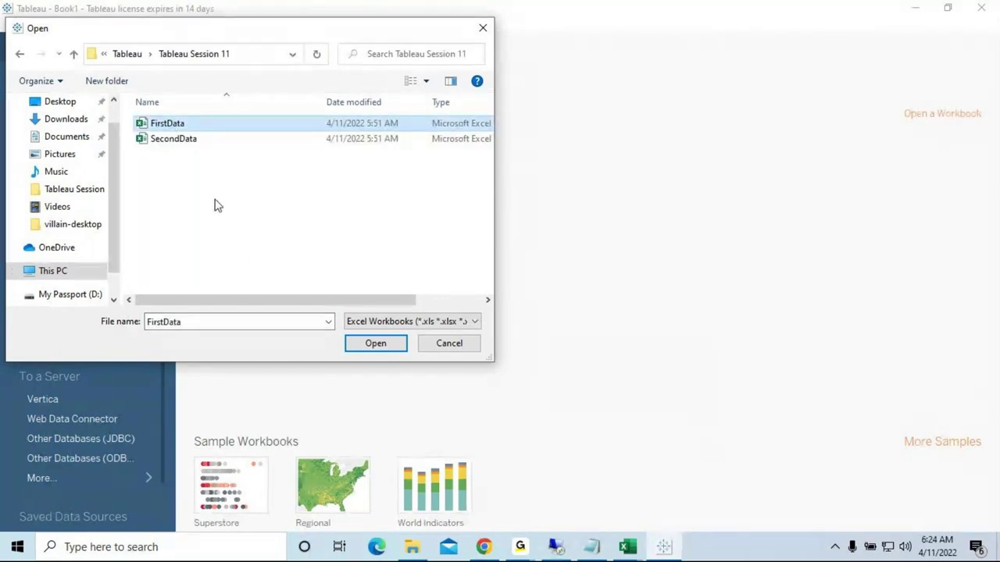
{"action": "left_click", "coordinate": [354, 343]}
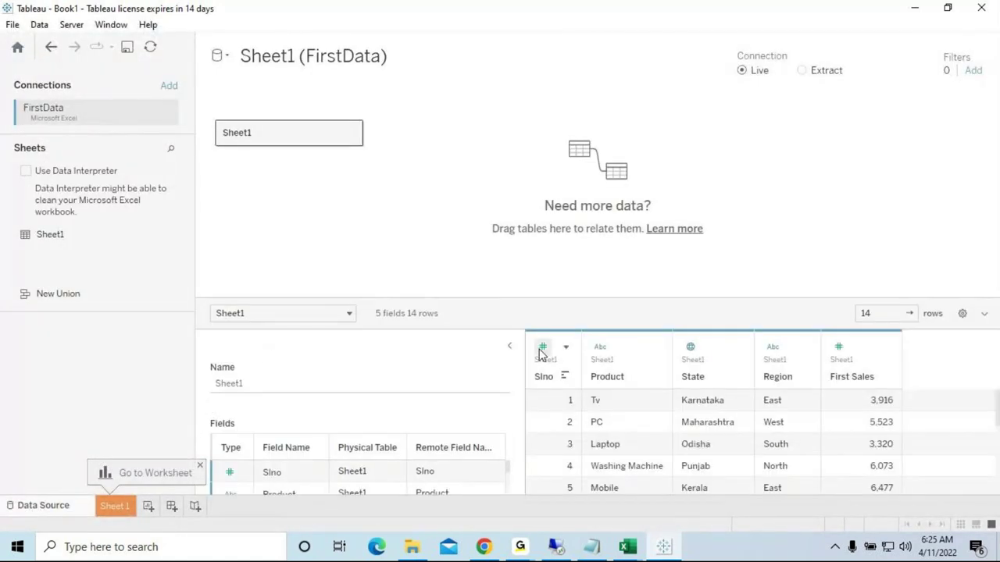
{"action": "left_click", "coordinate": [508, 346]}
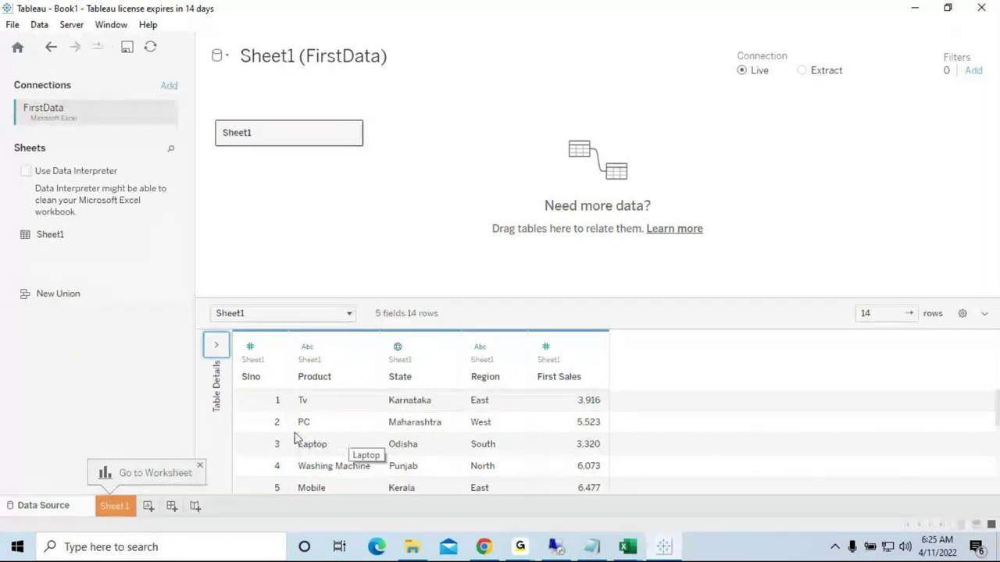
{"action": "left_click", "coordinate": [114, 507]}
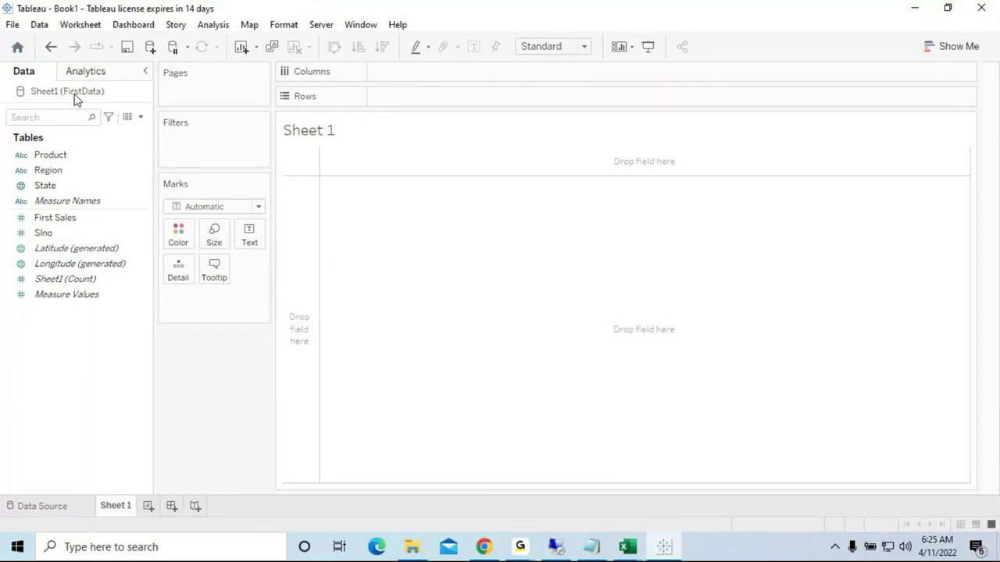
Add the SecondData Excel workbook as a new data source, collapse its table details, and return to Sheet 1
{"action": "left_click", "coordinate": [39, 26]}
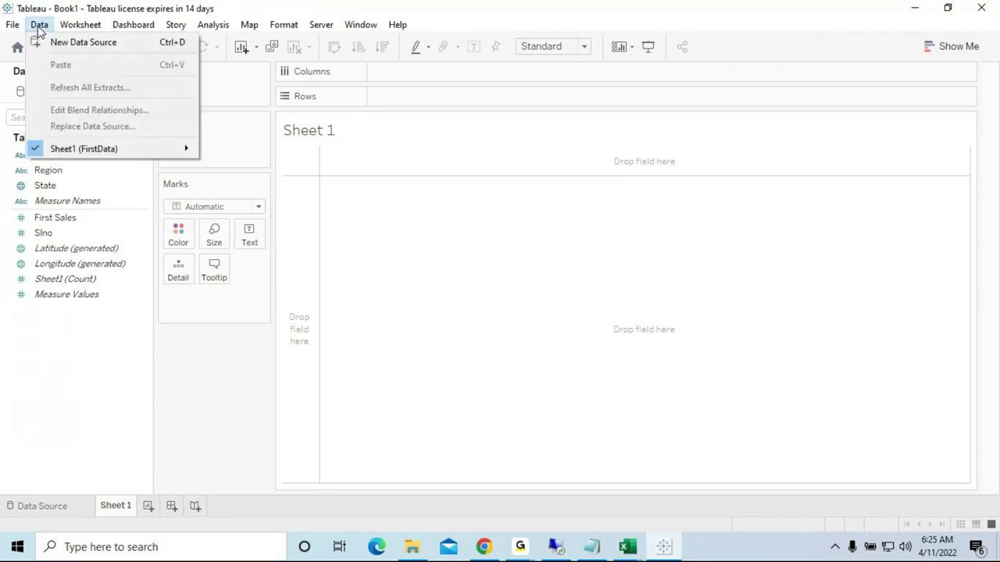
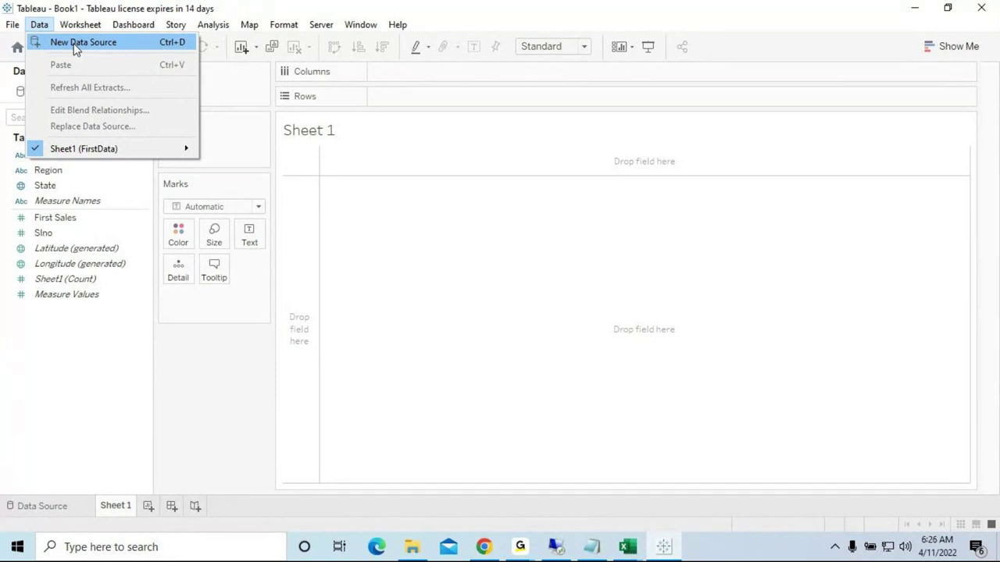
{"action": "left_click", "coordinate": [75, 44]}
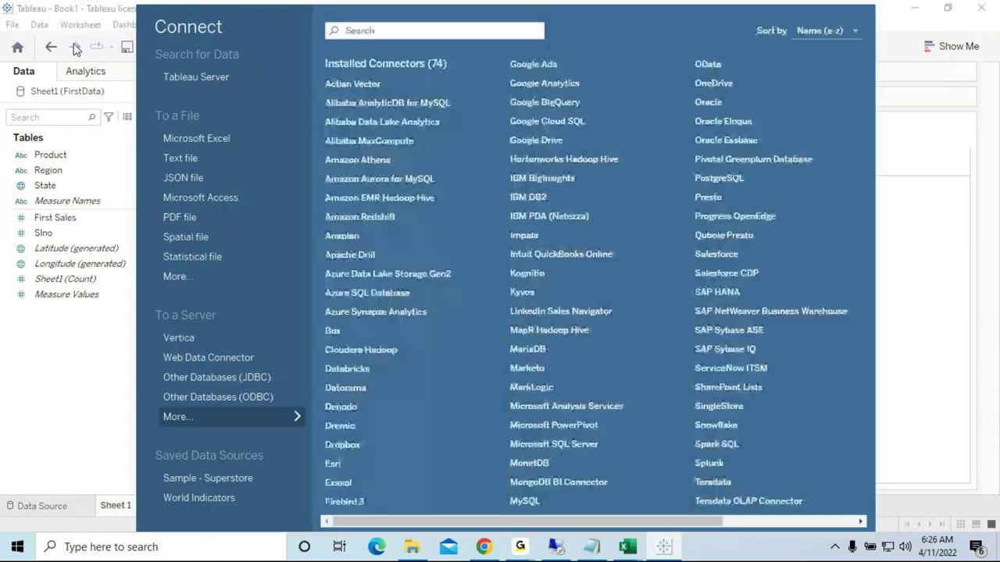
{"action": "left_click", "coordinate": [216, 139]}
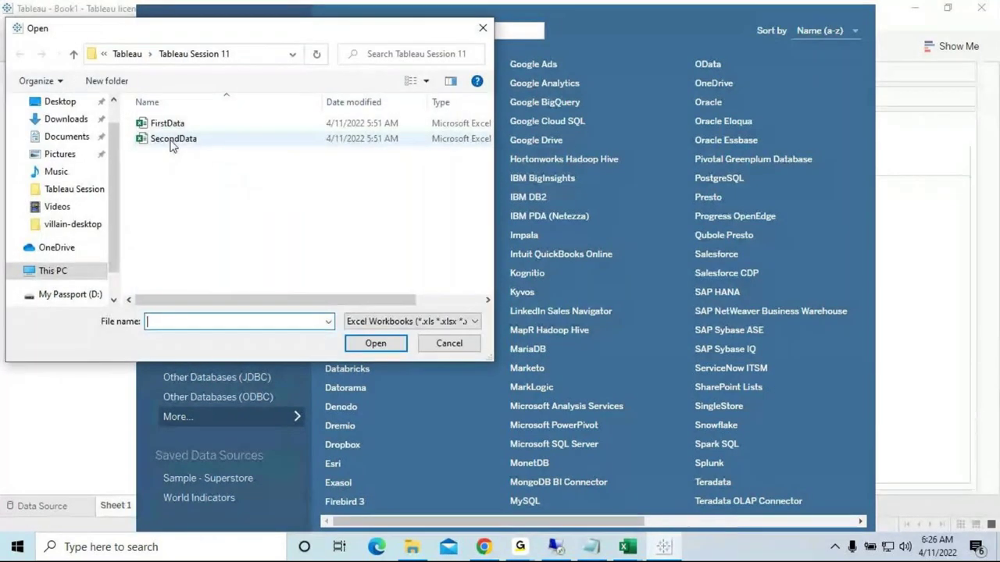
{"action": "left_click", "coordinate": [172, 141]}
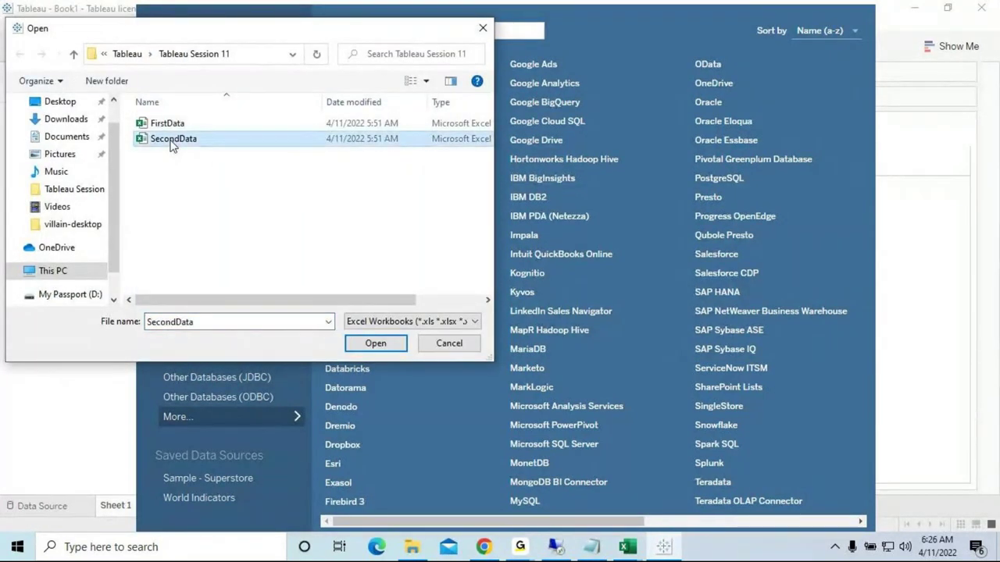
{"action": "left_click", "coordinate": [374, 344]}
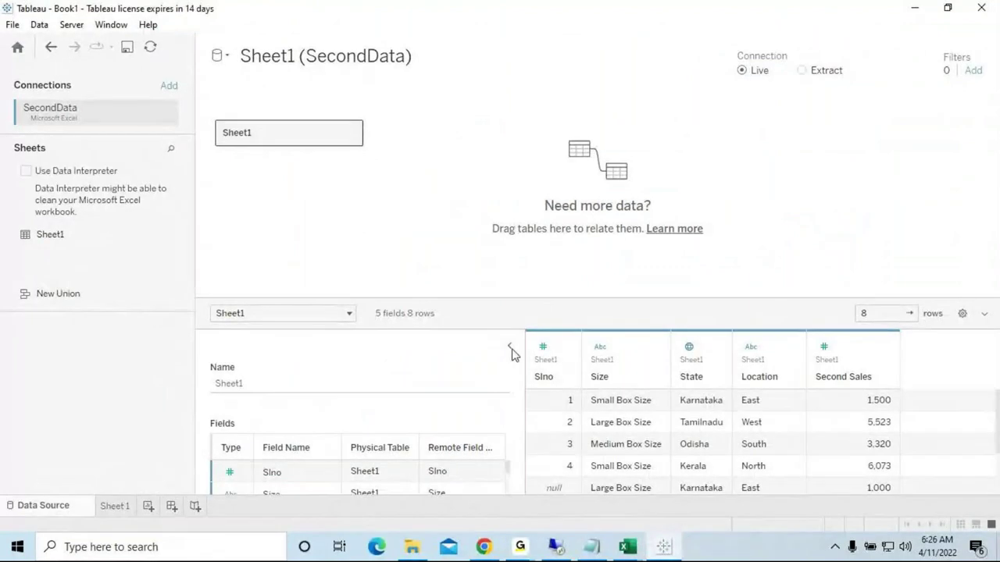
{"action": "left_click", "coordinate": [510, 348]}
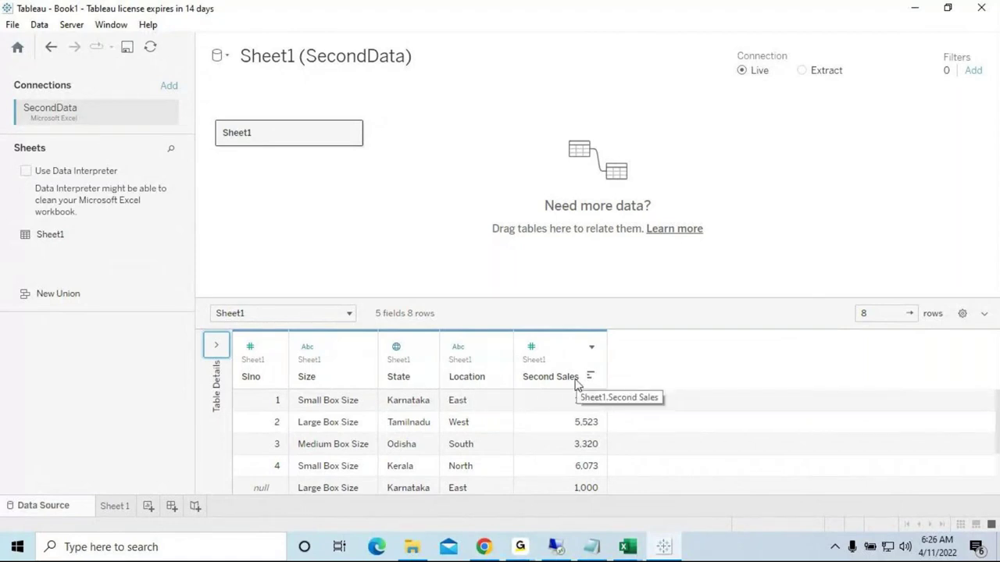
{"action": "left_click", "coordinate": [117, 508]}
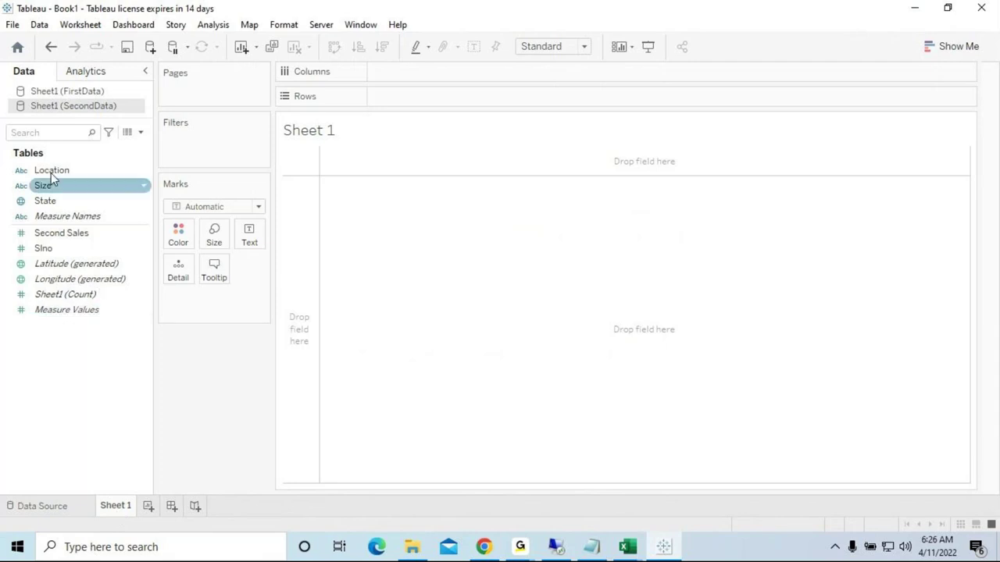
Compare the field lists of the FirstData and SecondData sources, examining FirstData's Product, Region and State fields
{"action": "left_click", "coordinate": [67, 92]}
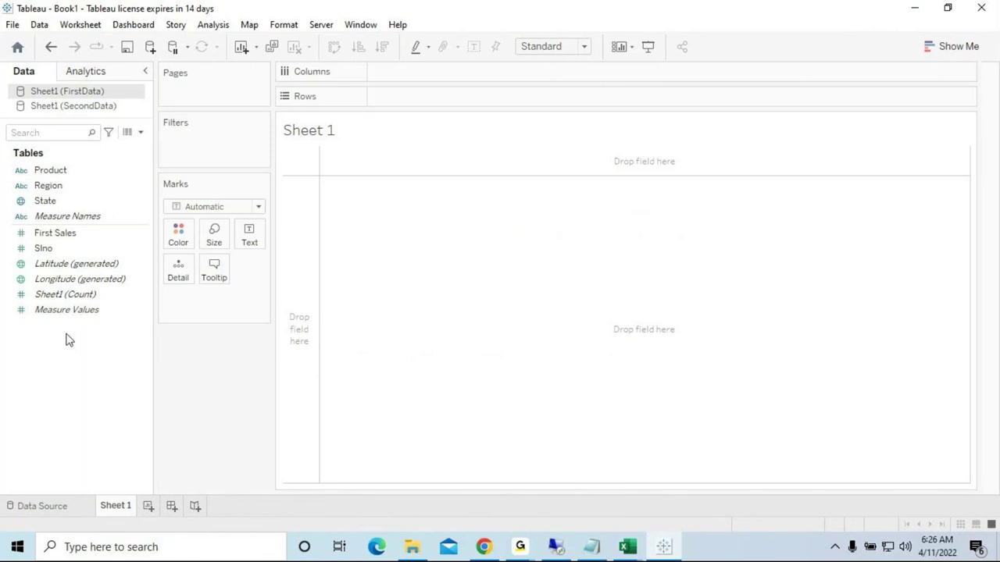
{"action": "left_click", "coordinate": [57, 107]}
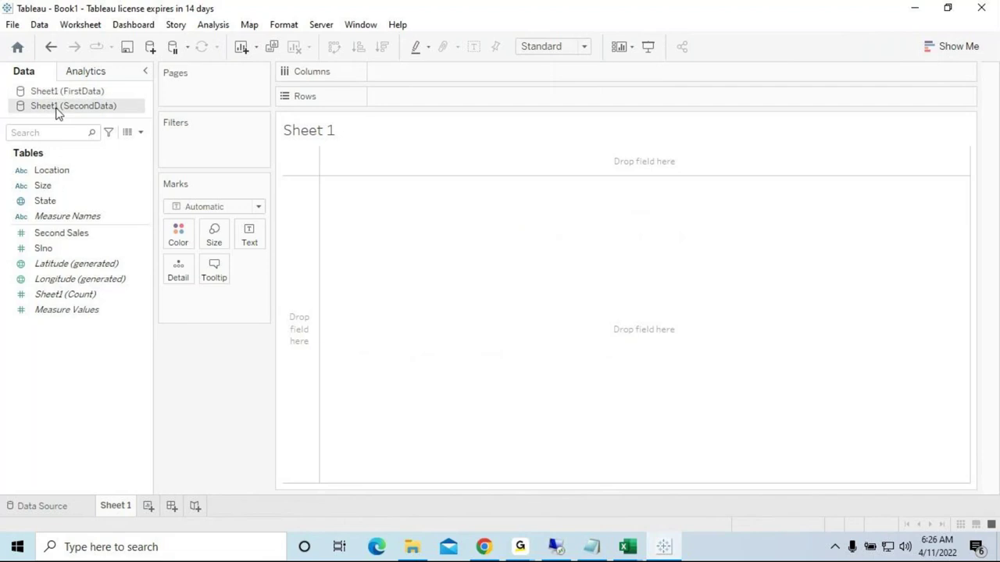
{"action": "left_click", "coordinate": [66, 92]}
{"action": "left_click", "coordinate": [39, 188]}
{"action": "left_click", "coordinate": [45, 201]}
{"action": "left_click", "coordinate": [75, 107]}
{"action": "left_click", "coordinate": [82, 92]}
{"action": "left_click", "coordinate": [83, 108]}
{"action": "left_click", "coordinate": [86, 94]}
{"action": "left_click", "coordinate": [86, 109]}
{"action": "left_click", "coordinate": [88, 95]}
{"action": "left_click", "coordinate": [50, 171]}
{"action": "left_click", "coordinate": [46, 201]}
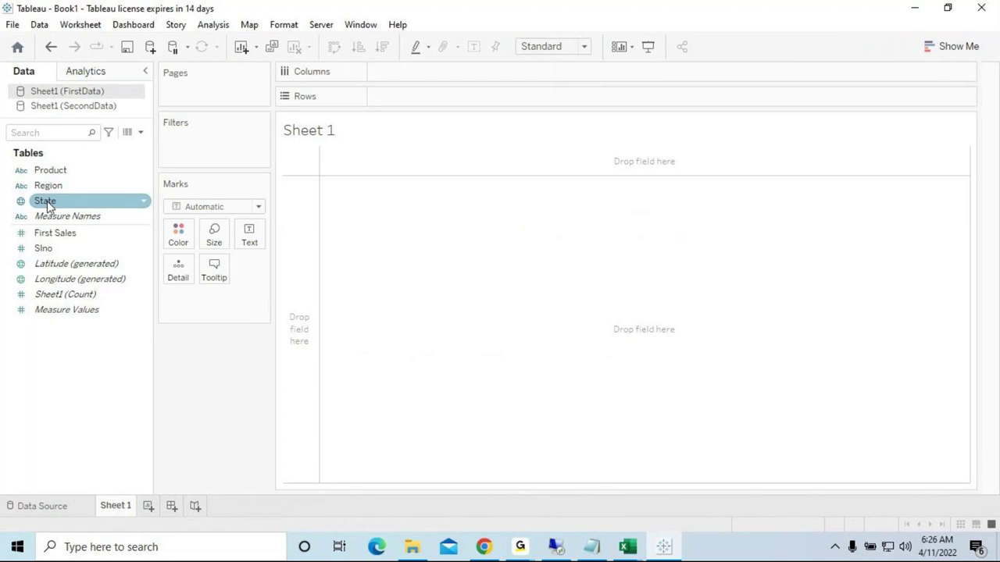
Review FirstData's State and Region fields against SecondData's field list as candidates for linking the two sources
{"action": "left_click", "coordinate": [75, 108]}
{"action": "left_click", "coordinate": [75, 94]}
{"action": "left_click", "coordinate": [78, 107]}
{"action": "left_click", "coordinate": [81, 94]}
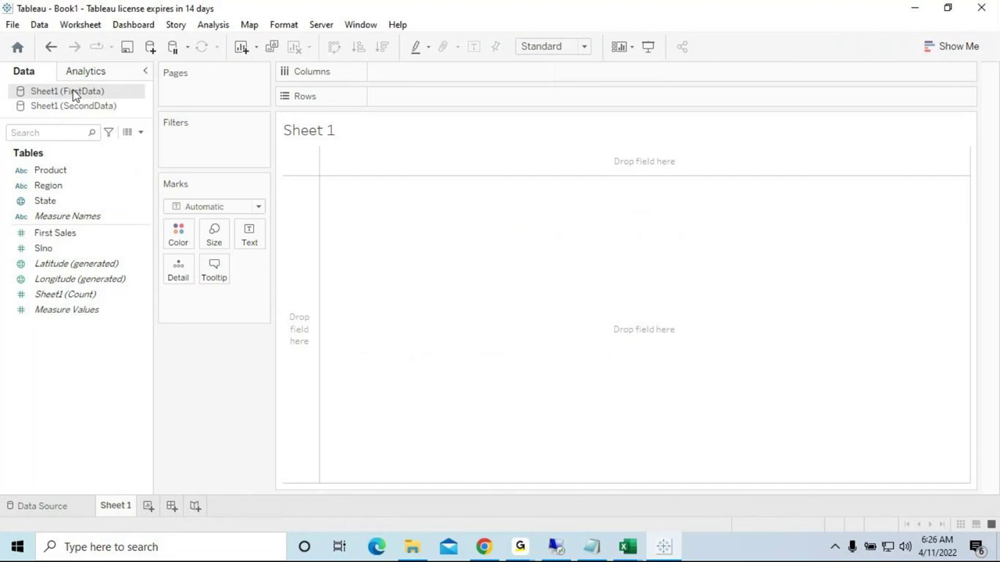
{"action": "left_click", "coordinate": [44, 203]}
{"action": "left_click", "coordinate": [48, 191]}
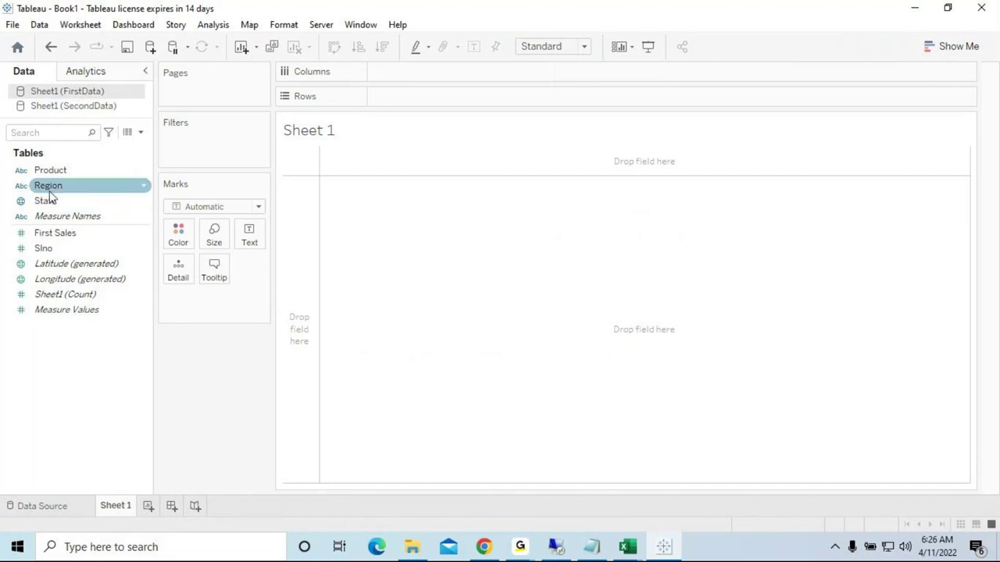
{"action": "left_click", "coordinate": [84, 110]}
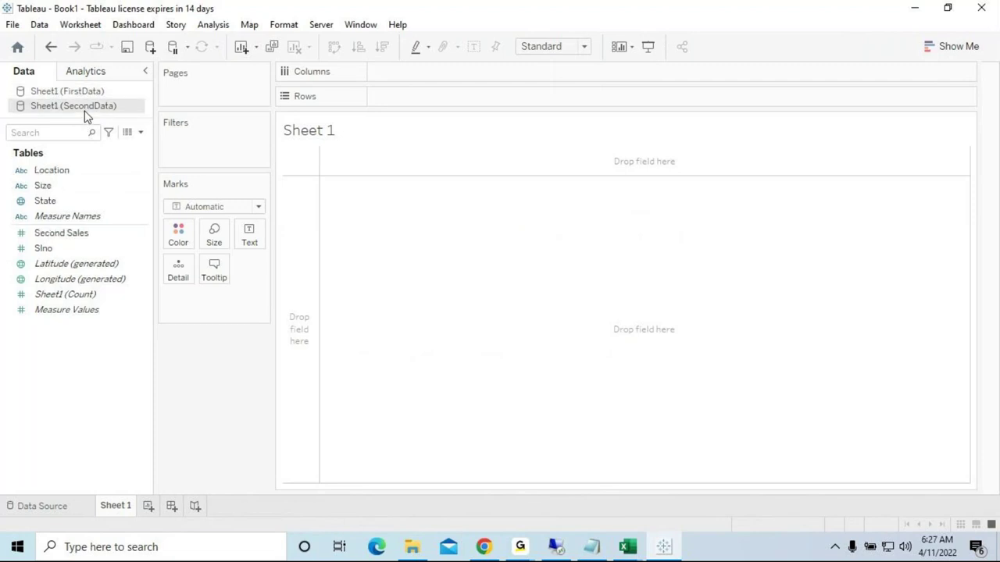
{"action": "left_click", "coordinate": [85, 93]}
{"action": "left_click", "coordinate": [92, 107]}
{"action": "left_click", "coordinate": [68, 93]}
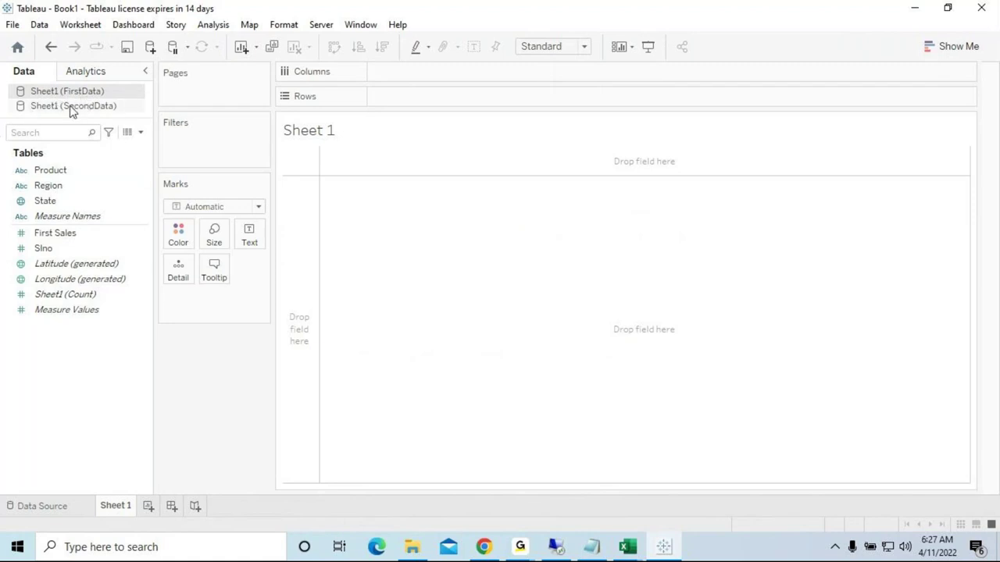
{"action": "left_click", "coordinate": [74, 109]}
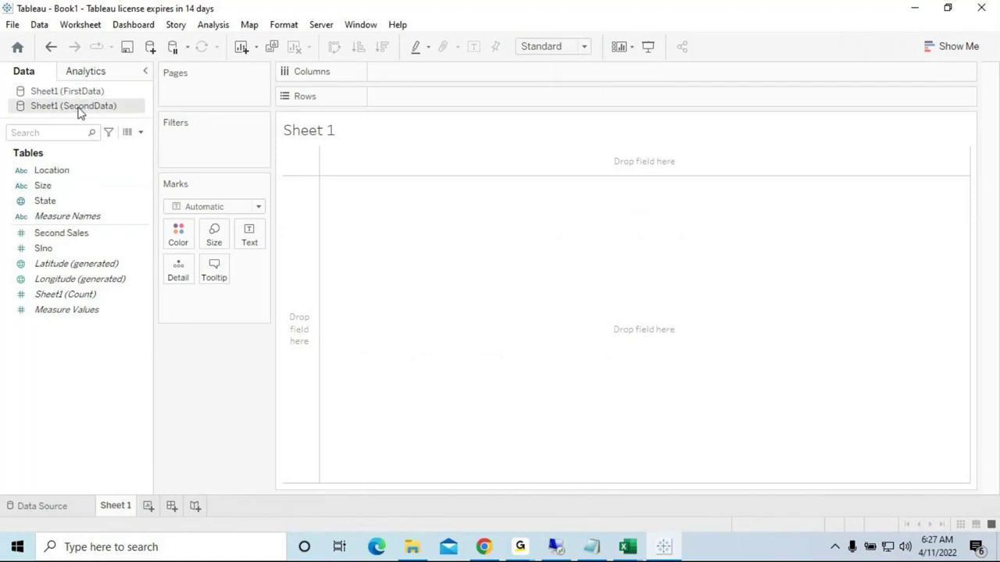
Select the FirstData source, switch to Notepad, and start a line below the two topics with "Data Blending {"
{"action": "left_click", "coordinate": [84, 96]}
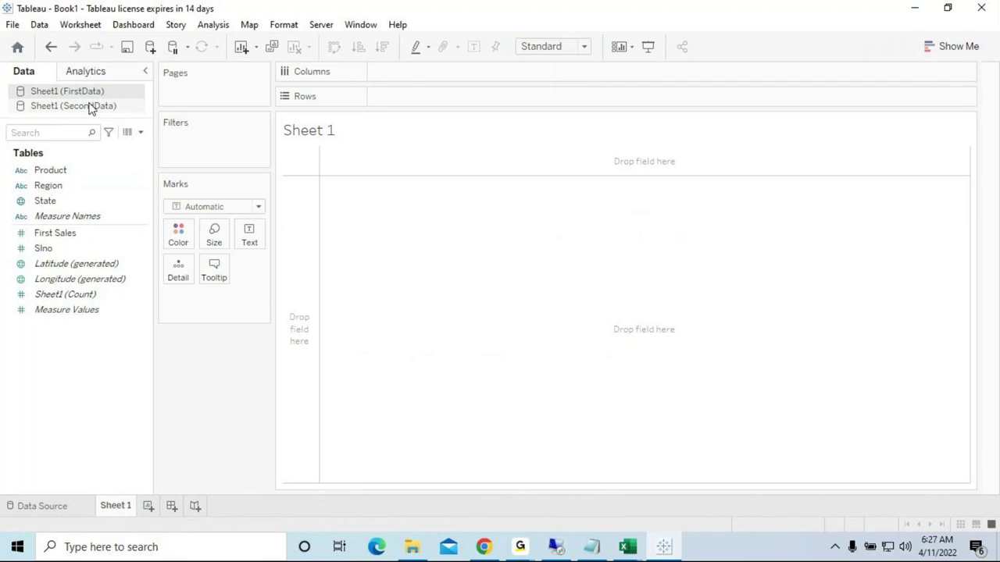
{"action": "left_click", "coordinate": [591, 547]}
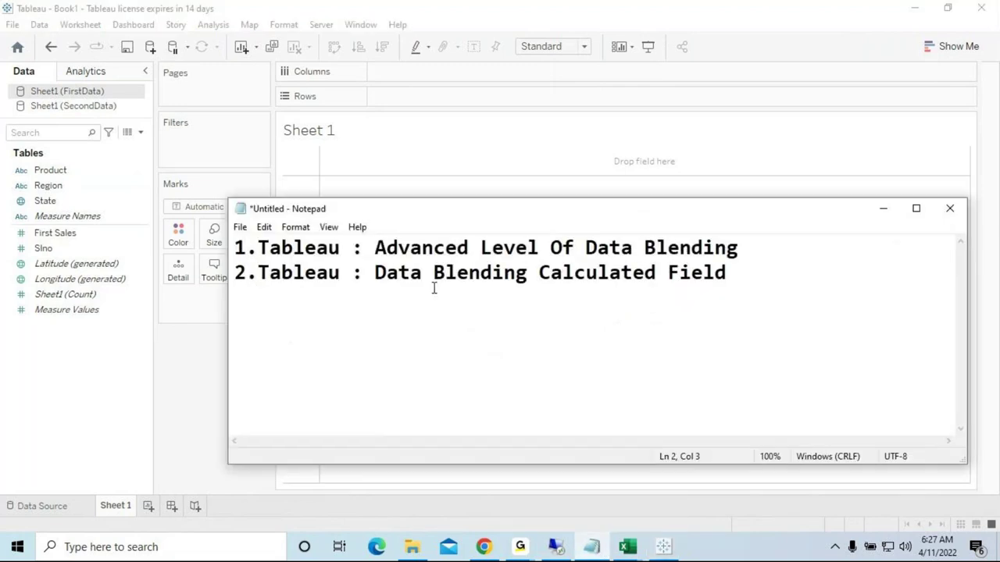
{"action": "left_click_drag", "start_coordinate": [749, 248], "coordinate": [584, 248]}
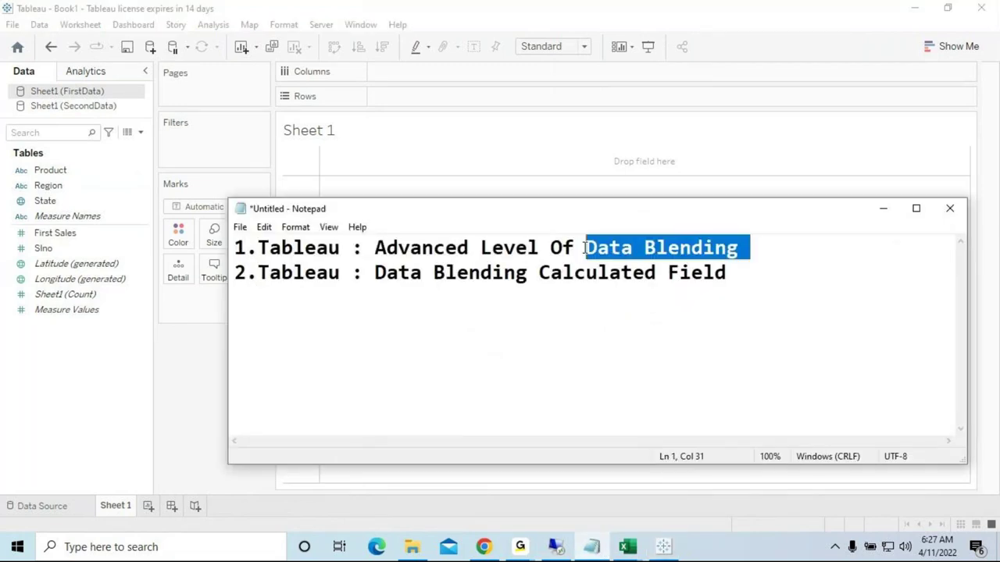
{"action": "left_click", "coordinate": [719, 275]}
{"action": "left_click", "coordinate": [752, 278]}
{"action": "key", "text": "Return"}
{"action": "key", "text": "Return"}
{"action": "key", "text": "Return"}
{"action": "key", "text": "BackSpace"}
{"action": "type", "text": "Da"}
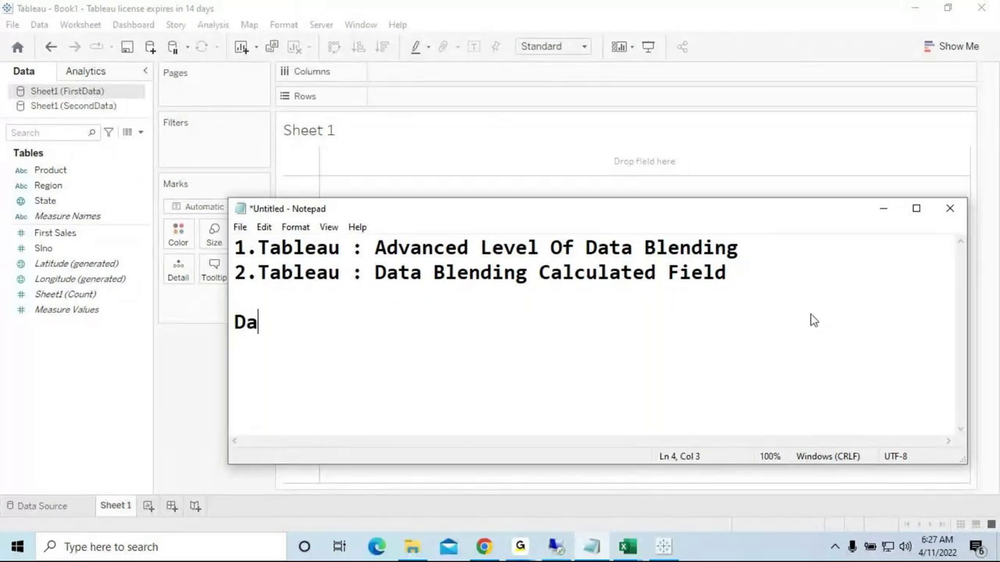
{"action": "type", "text": "ta Beln"}
{"action": "key", "text": "BackSpace"}
{"action": "key", "text": "BackSpace"}
{"action": "key", "text": "BackSpace"}
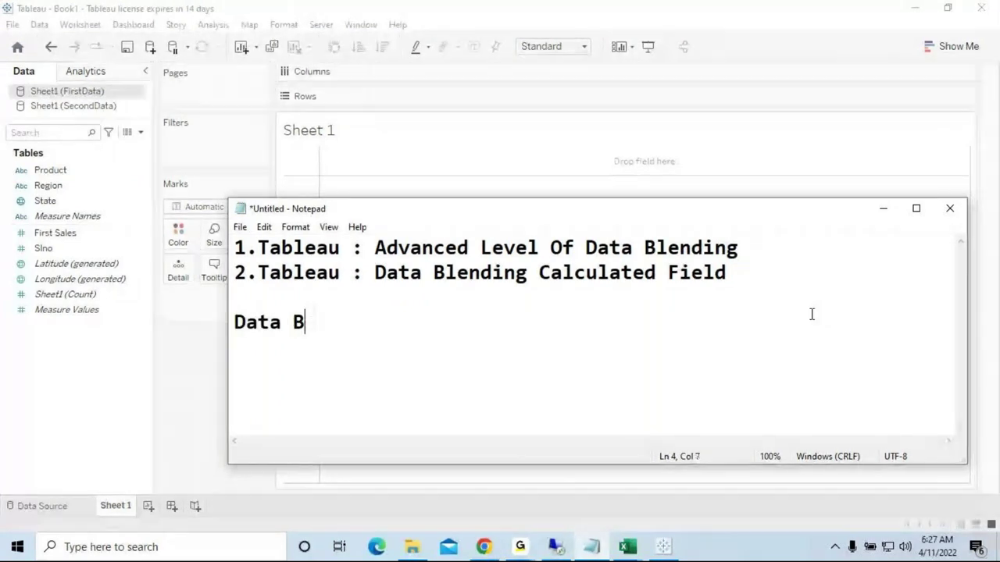
{"action": "type", "text": "lending { "}
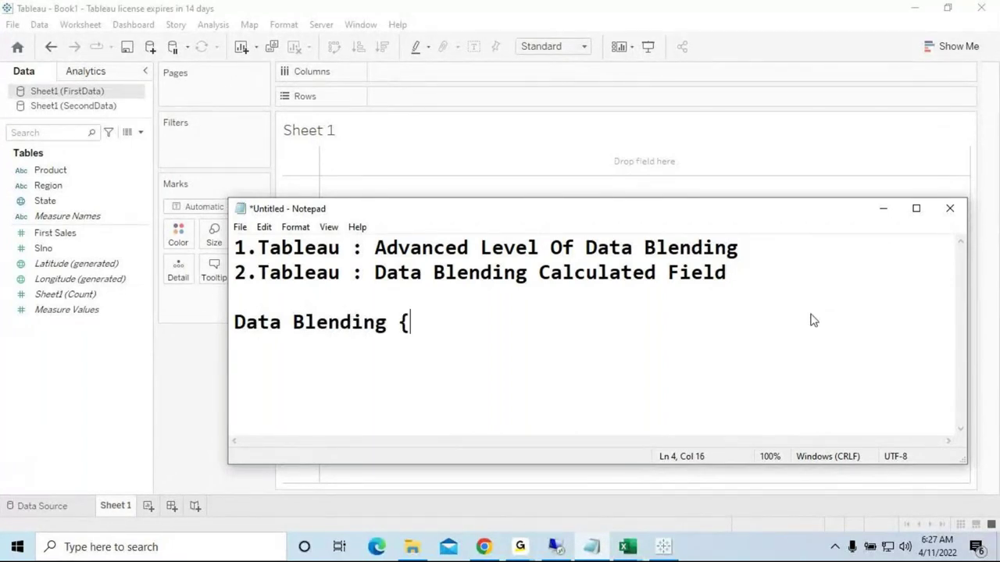
Complete the Data Blending note with "First data [Region] , Second data [Location] }"
{"action": "type", "text": "First data ["}
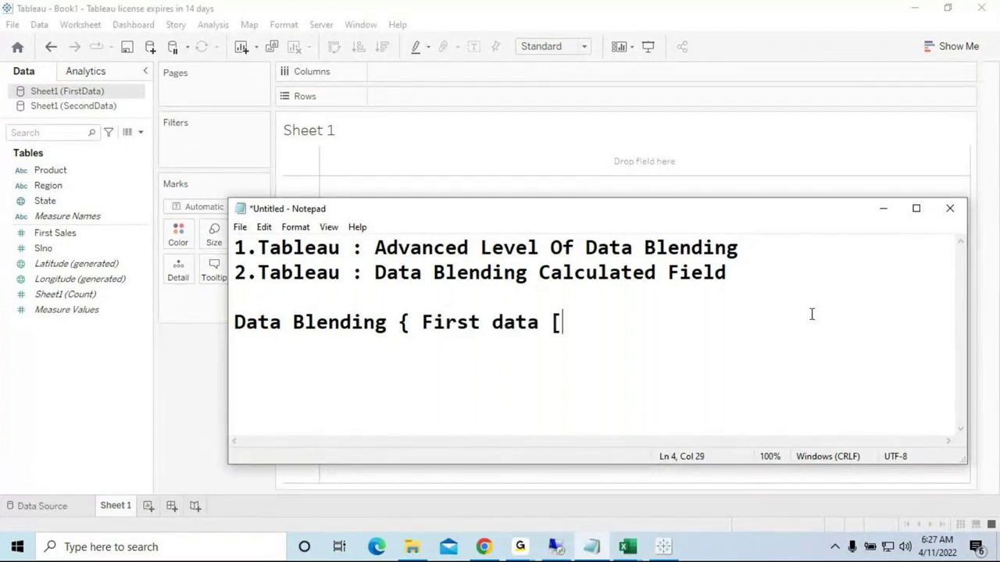
{"action": "type", "text": "Regio"}
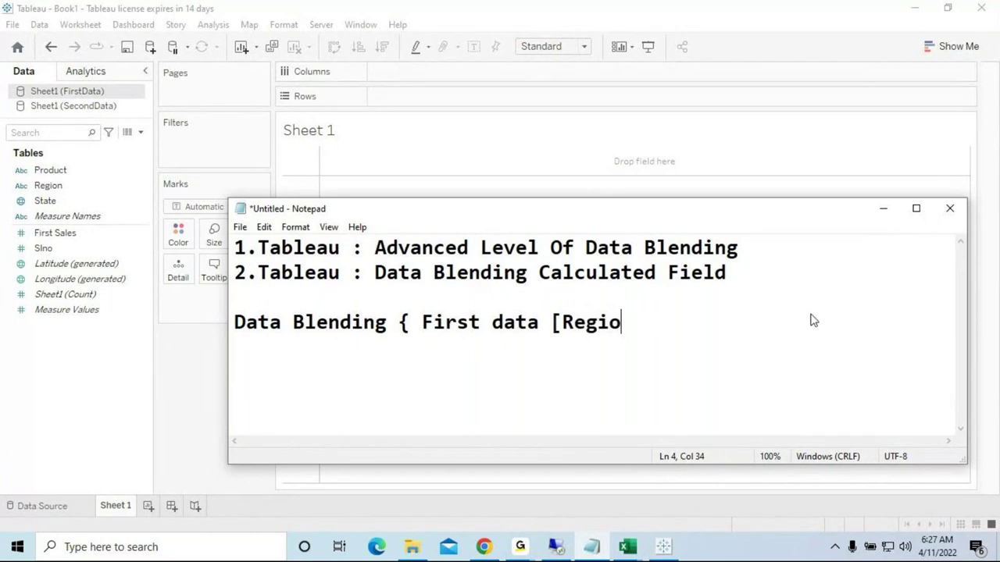
{"action": "type", "text": "n] , Second da"}
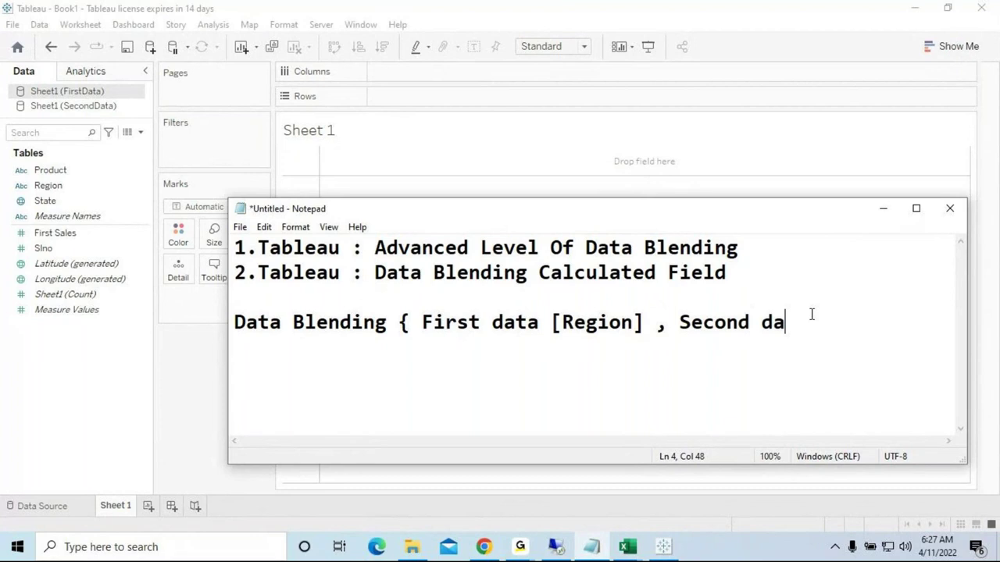
{"action": "type", "text": "ta [ L"}
{"action": "key", "text": "BackSpace"}
{"action": "key", "text": "BackSpace"}
{"action": "type", "text": "Lo"}
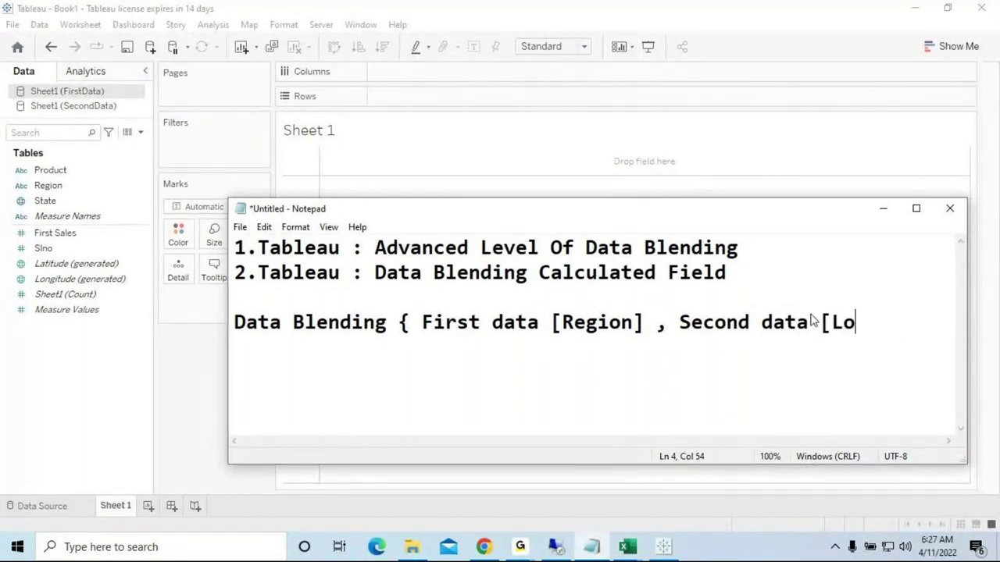
{"action": "type", "text": "cation]"}
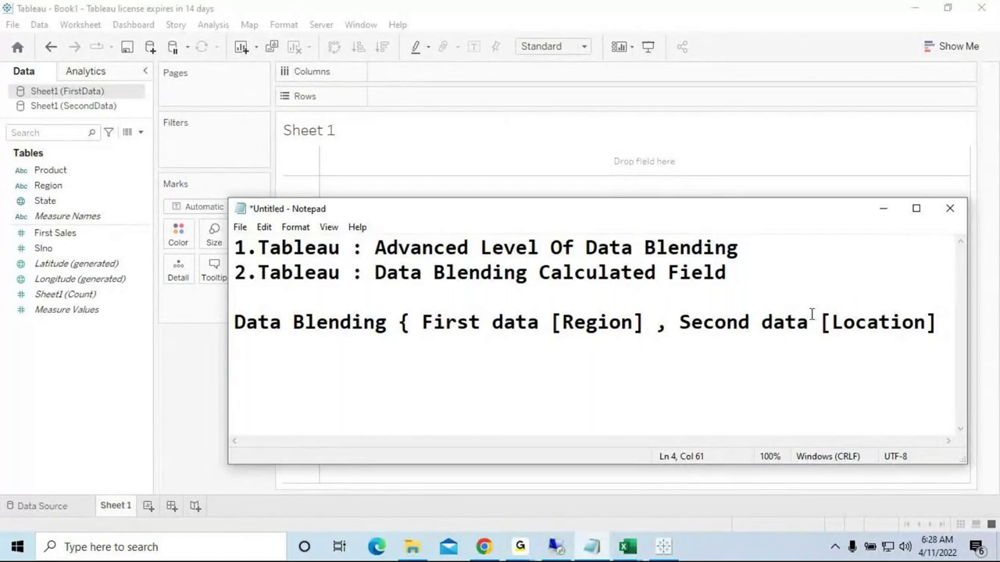
{"action": "type", "text": " }"}
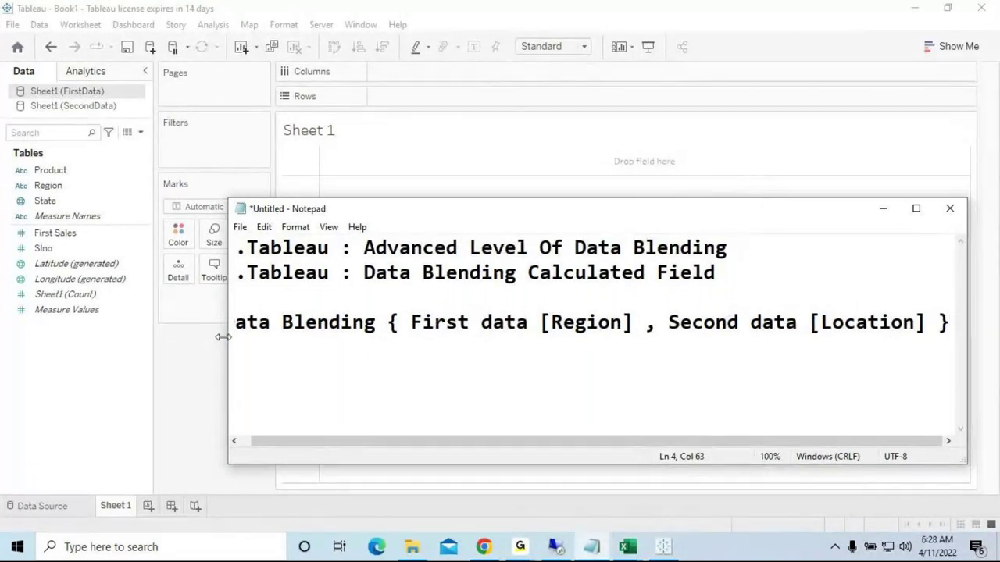
Widen the Notepad window to review the blending note and the two topic titles, and return to Tableau
{"action": "left_click_drag", "start_coordinate": [228, 330], "coordinate": [755, 333]}
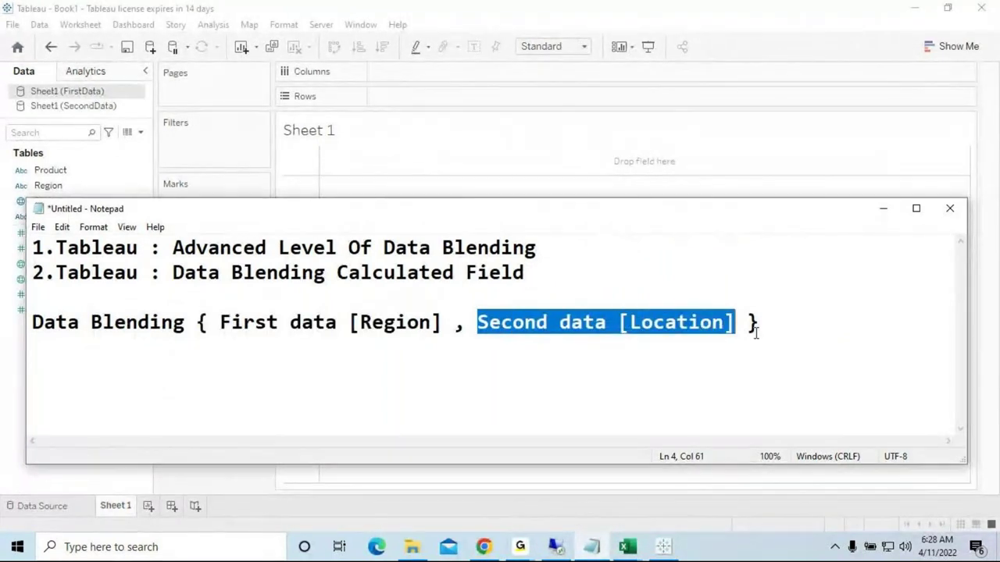
{"action": "left_click", "coordinate": [756, 329]}
{"action": "left_click_drag", "start_coordinate": [547, 246], "coordinate": [20, 243]}
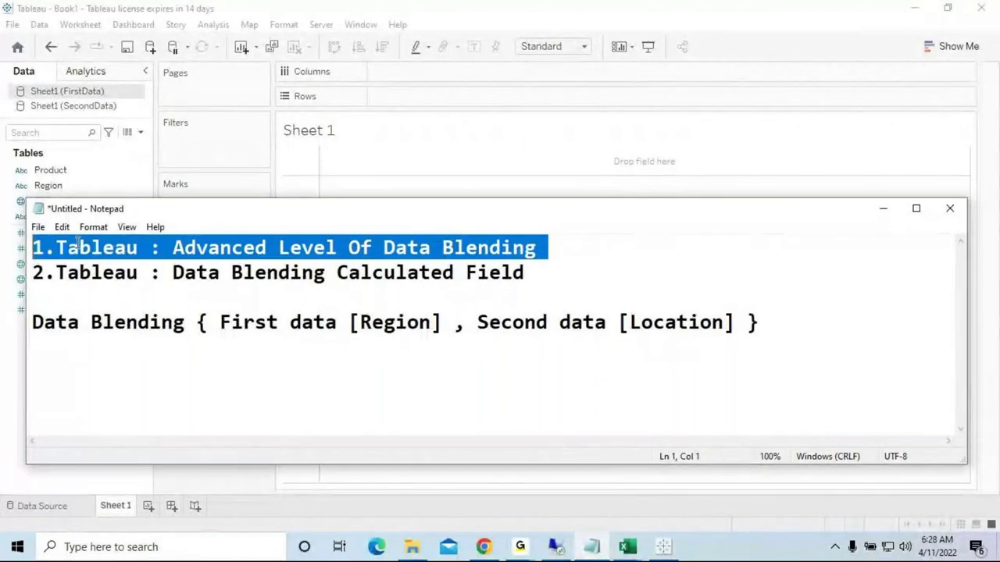
{"action": "left_click", "coordinate": [451, 294]}
{"action": "left_click_drag", "start_coordinate": [11, 289], "coordinate": [12, 278]}
{"action": "left_click", "coordinate": [245, 296]}
{"action": "left_click_drag", "start_coordinate": [184, 273], "coordinate": [525, 272]}
{"action": "left_click", "coordinate": [549, 387]}
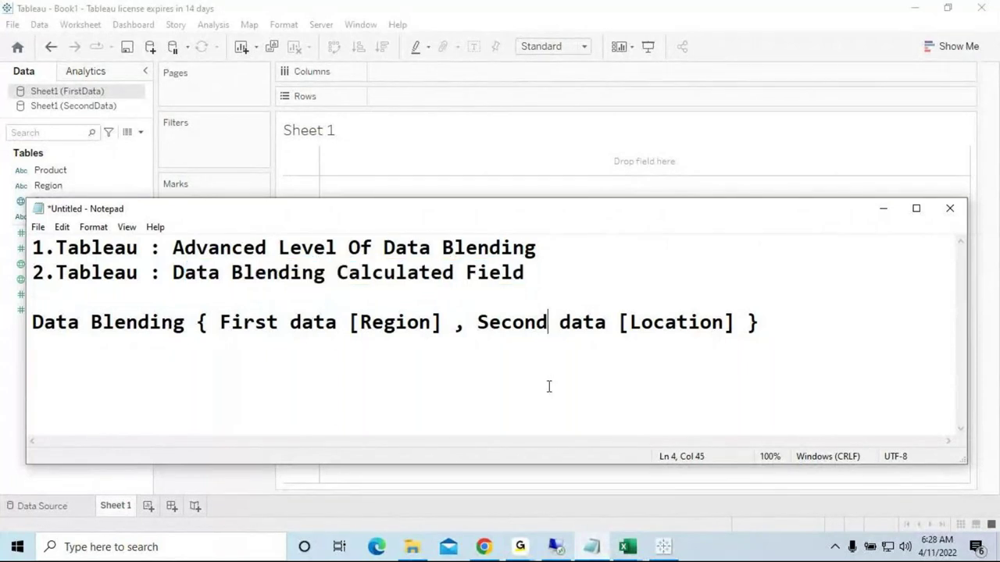
{"action": "left_click", "coordinate": [883, 209]}
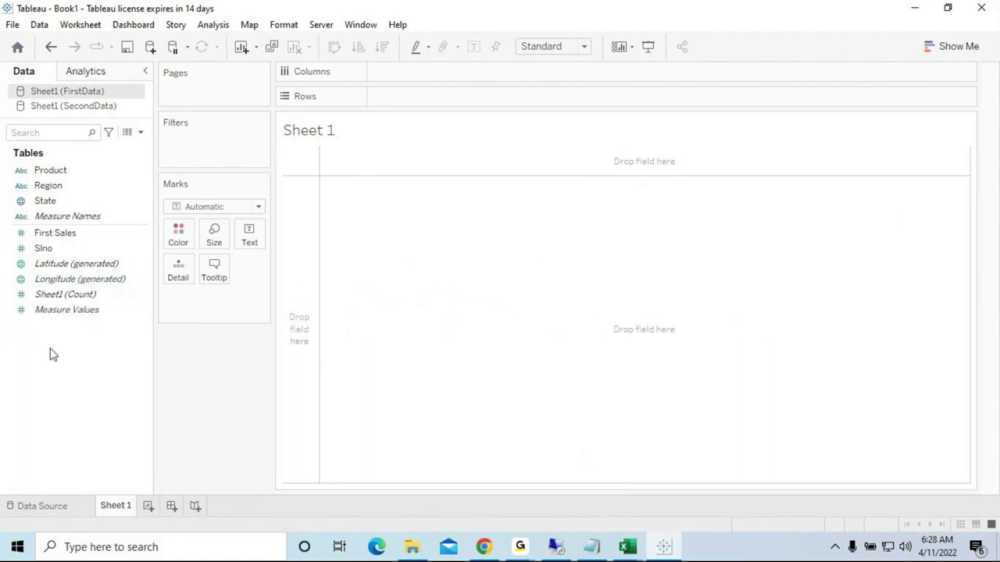
Open the blend relationships and compare the secondary source and linked fields with SecondData and FirstData each set as primary
{"action": "left_click", "coordinate": [40, 25]}
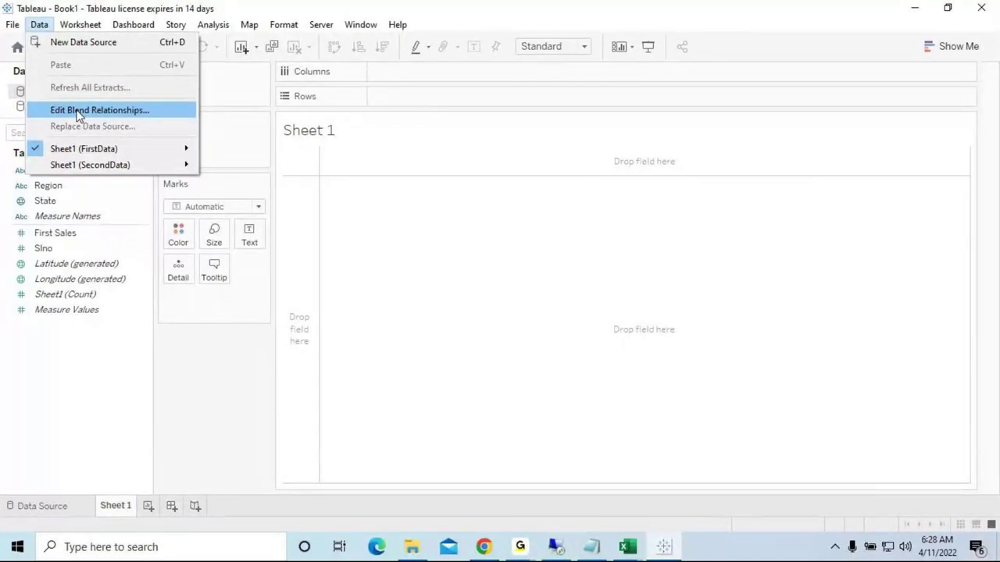
{"action": "left_click", "coordinate": [154, 111]}
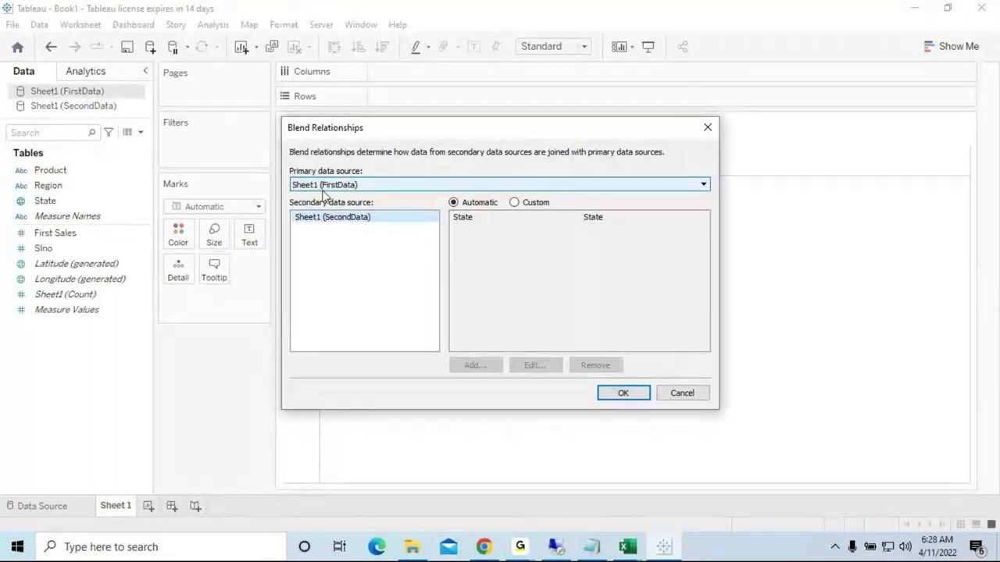
{"action": "left_click_drag", "start_coordinate": [401, 135], "coordinate": [434, 135]}
{"action": "left_click", "coordinate": [375, 219]}
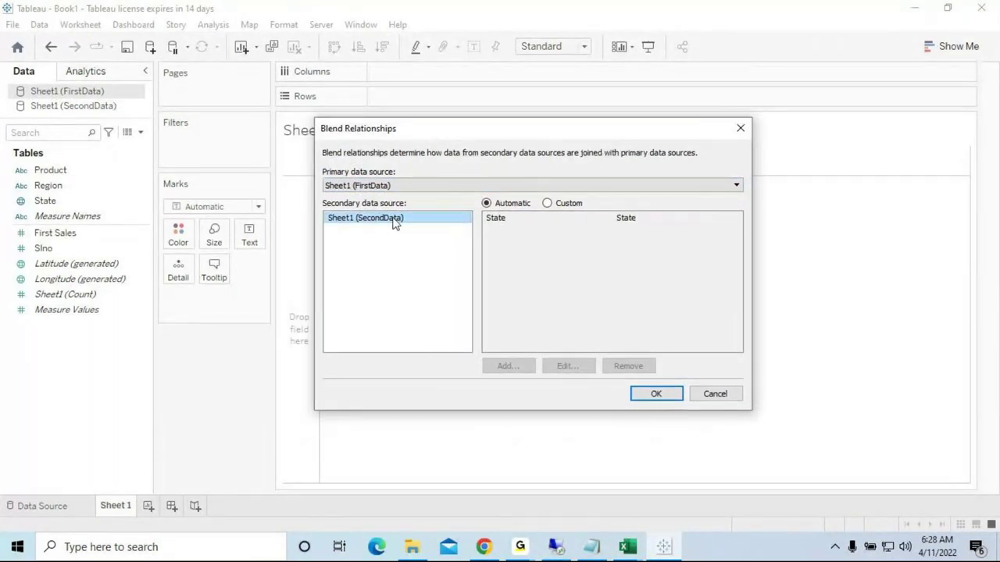
{"action": "left_click", "coordinate": [359, 186]}
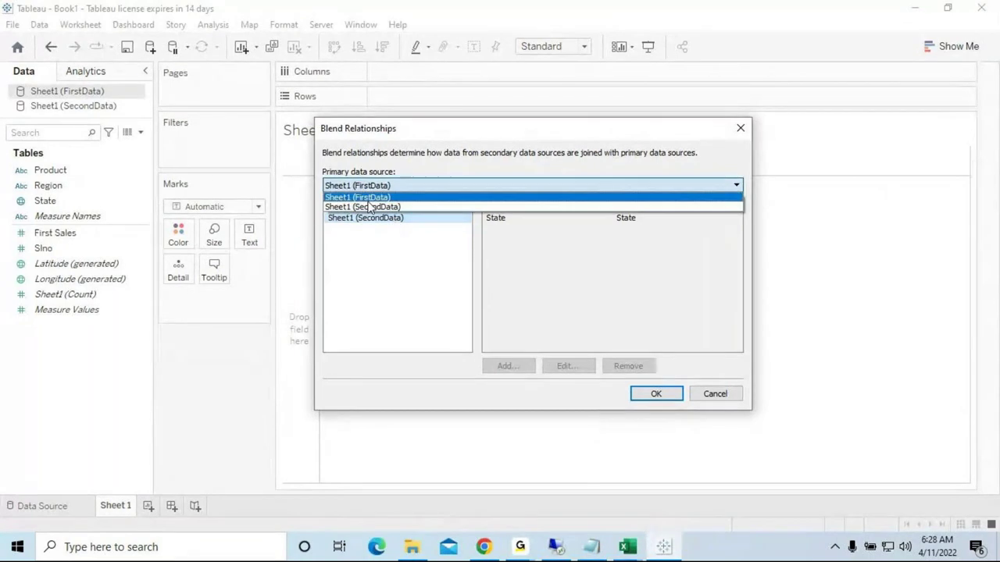
{"action": "left_click", "coordinate": [347, 203]}
{"action": "left_click", "coordinate": [397, 186]}
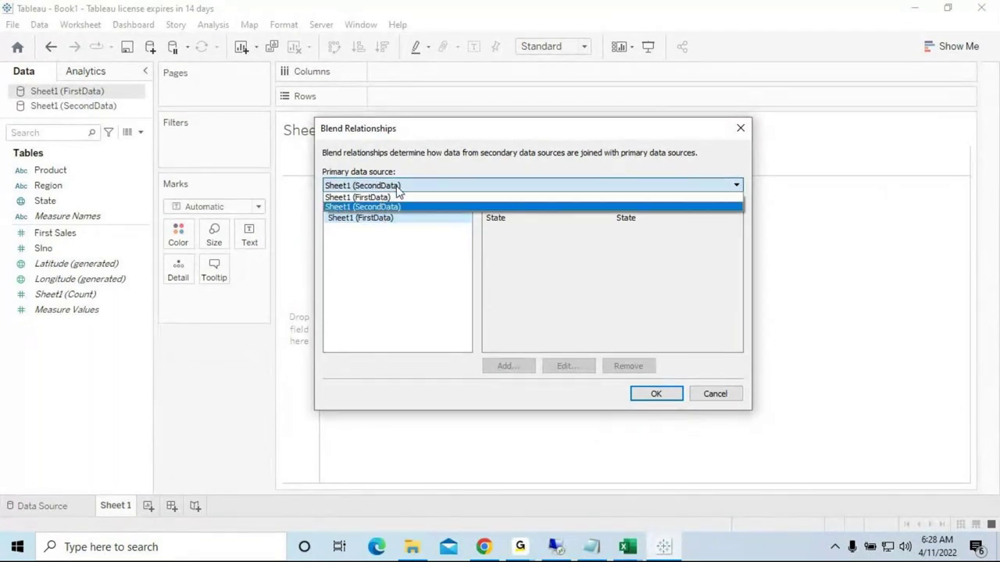
{"action": "left_click", "coordinate": [375, 195]}
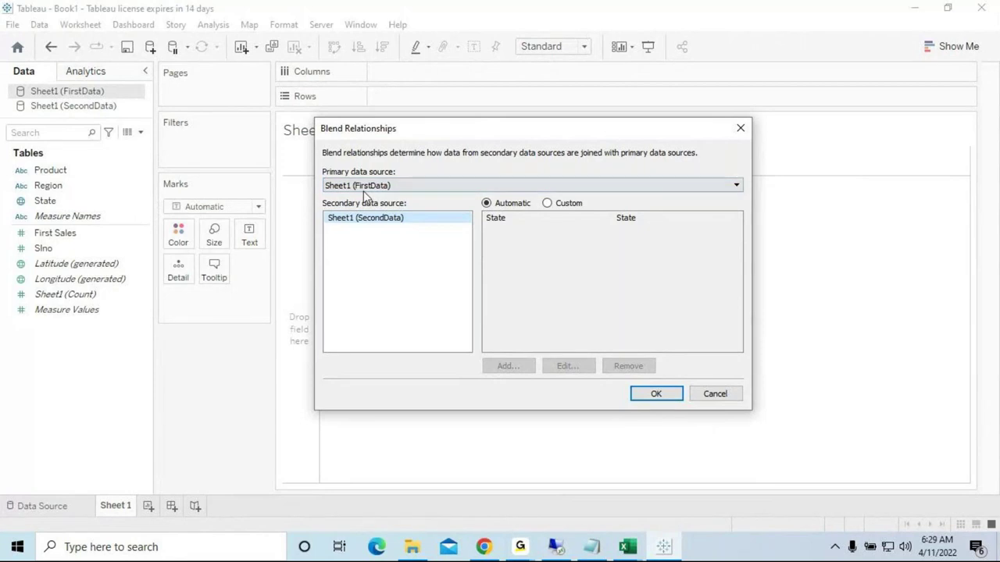
Recheck the blend's primary source choices, leave FirstData selected, and close the Blend Relationships dialog
{"action": "left_click", "coordinate": [375, 188]}
{"action": "left_click", "coordinate": [380, 196]}
{"action": "left_click", "coordinate": [381, 190]}
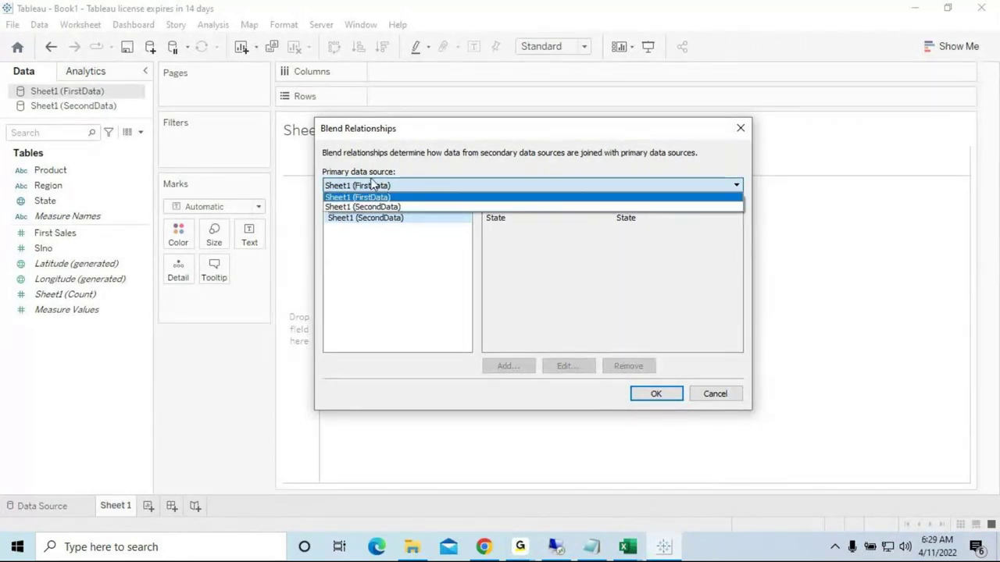
{"action": "left_click", "coordinate": [374, 187]}
{"action": "left_click", "coordinate": [396, 190]}
{"action": "left_click", "coordinate": [383, 207]}
{"action": "left_click", "coordinate": [379, 188]}
{"action": "left_click", "coordinate": [380, 197]}
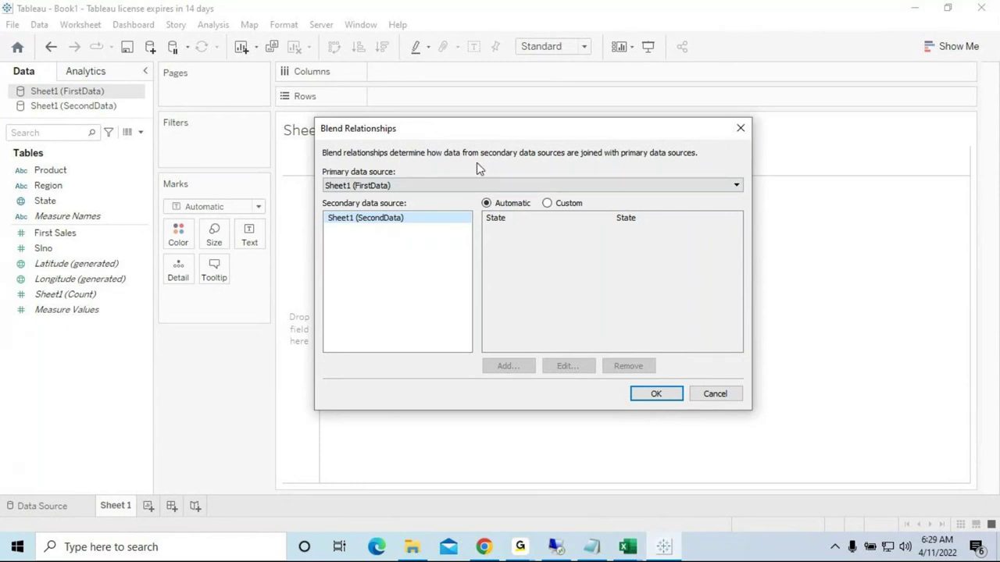
{"action": "left_click", "coordinate": [740, 127]}
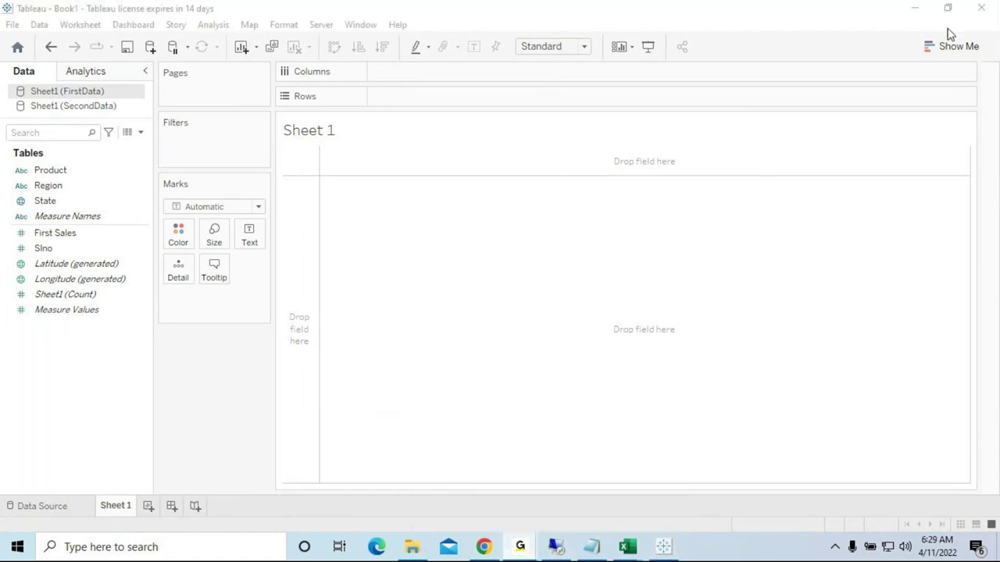
Rename Sheet 1 as FirstData and build a bar chart with State on rows and First Sales on columns
{"action": "left_click", "coordinate": [181, 513]}
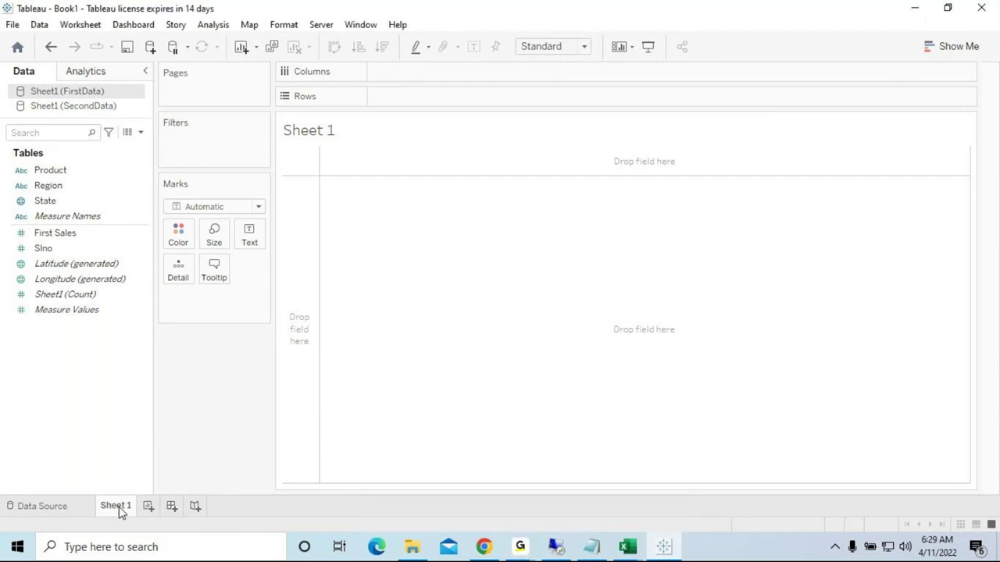
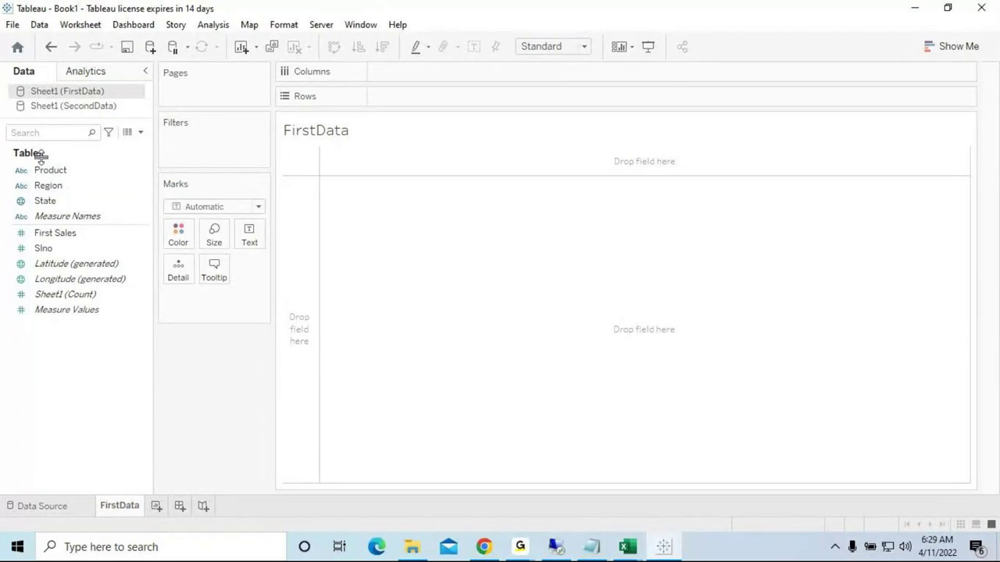
{"action": "left_click", "coordinate": [48, 205]}
{"action": "left_click_drag", "start_coordinate": [49, 207], "coordinate": [402, 104]}
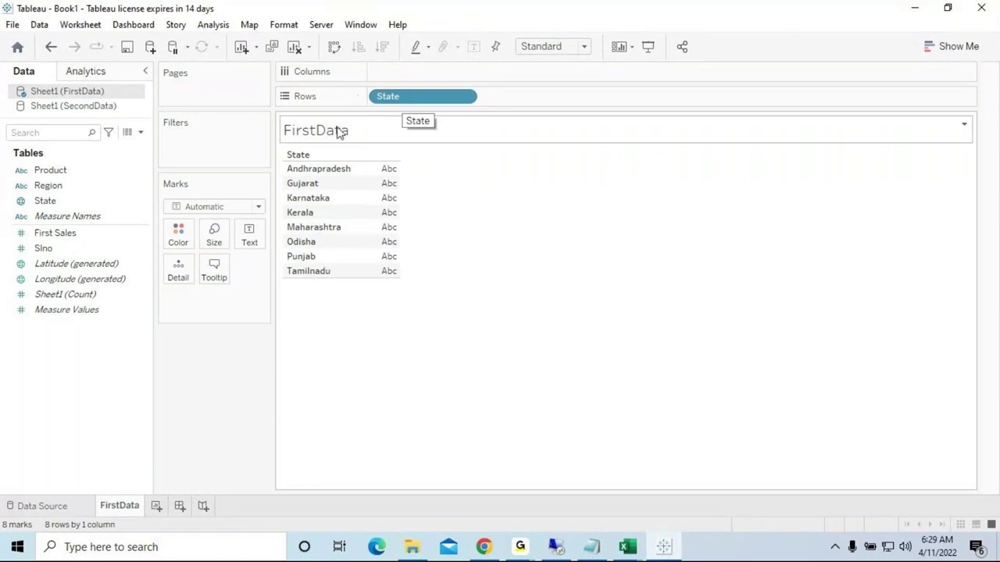
{"action": "left_click", "coordinate": [48, 235]}
{"action": "left_click_drag", "start_coordinate": [47, 239], "coordinate": [396, 72]}
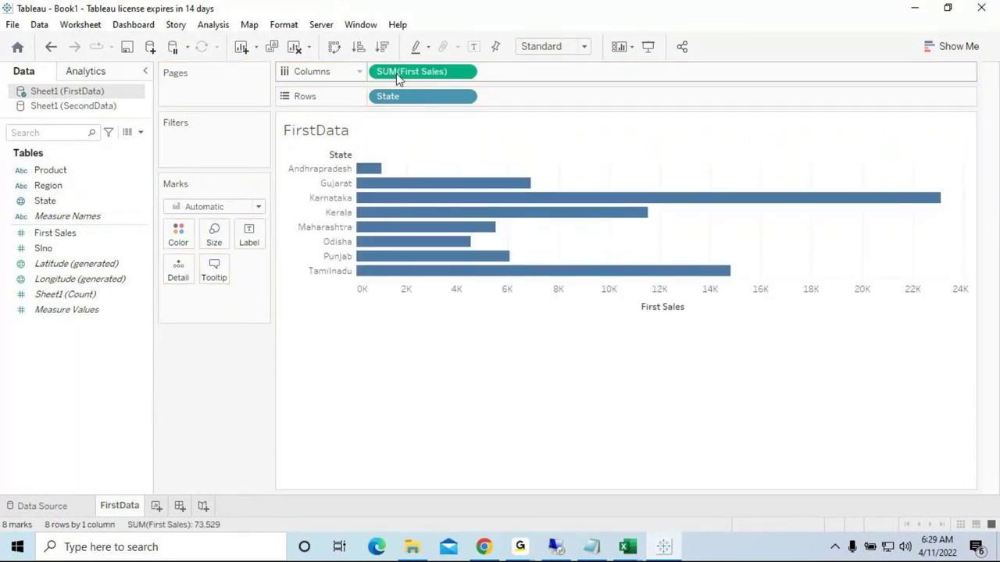
With the Show Me chart suggestions open, color the bars by State and label them with First Sales
{"action": "left_click", "coordinate": [959, 47]}
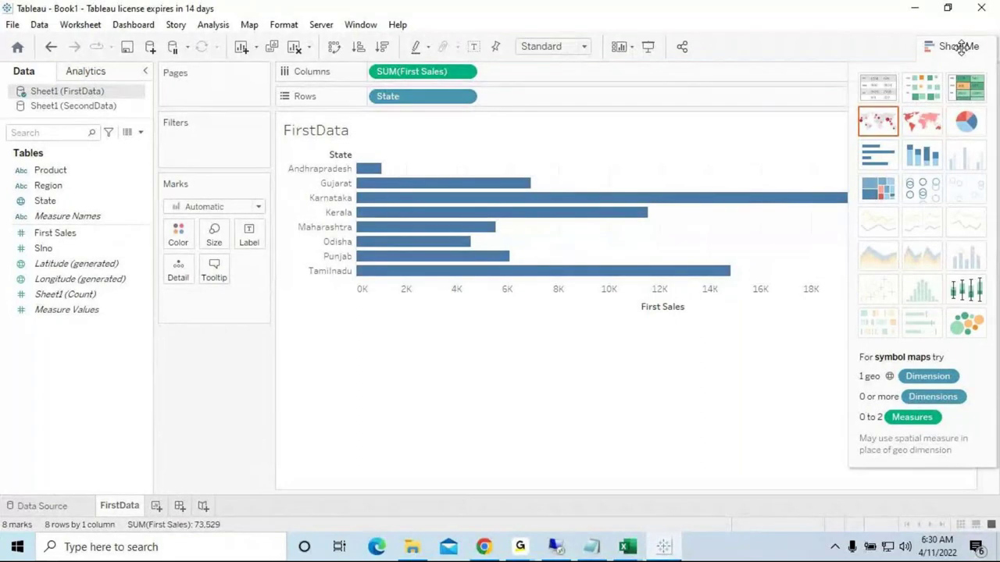
{"action": "left_click", "coordinate": [45, 201]}
{"action": "left_click", "coordinate": [45, 173]}
{"action": "left_click", "coordinate": [45, 201]}
{"action": "left_click", "coordinate": [47, 233]}
{"action": "left_click", "coordinate": [44, 248]}
{"action": "left_click", "coordinate": [45, 200]}
{"action": "left_click_drag", "start_coordinate": [47, 201], "coordinate": [178, 234]}
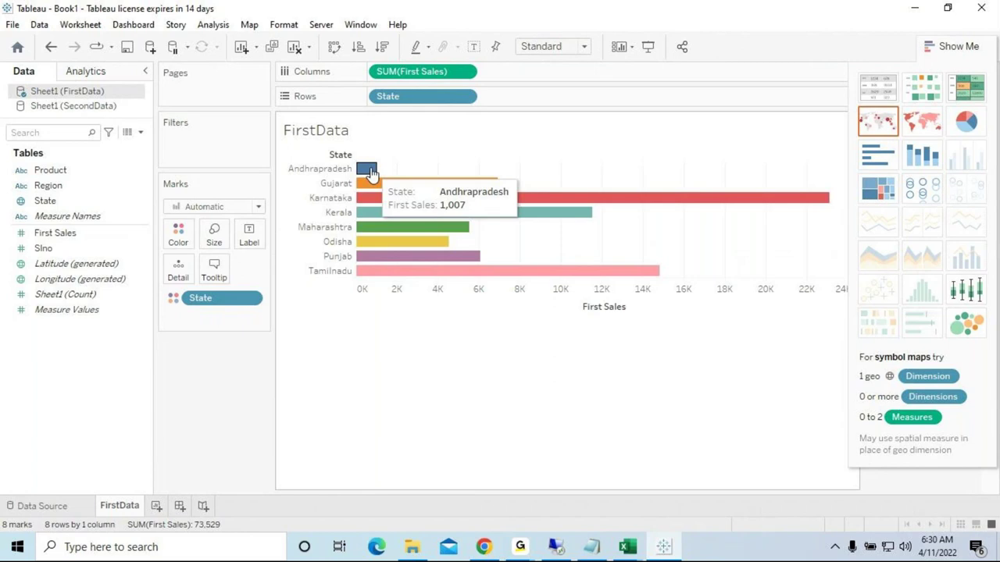
{"action": "mouse_move", "coordinate": [378, 188]}
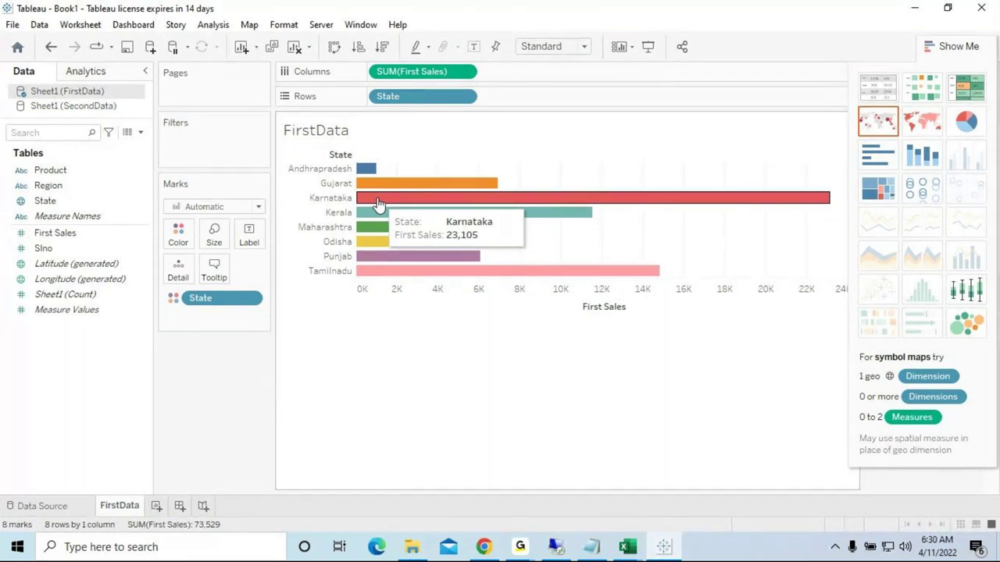
{"action": "left_click_drag", "start_coordinate": [57, 233], "coordinate": [254, 243]}
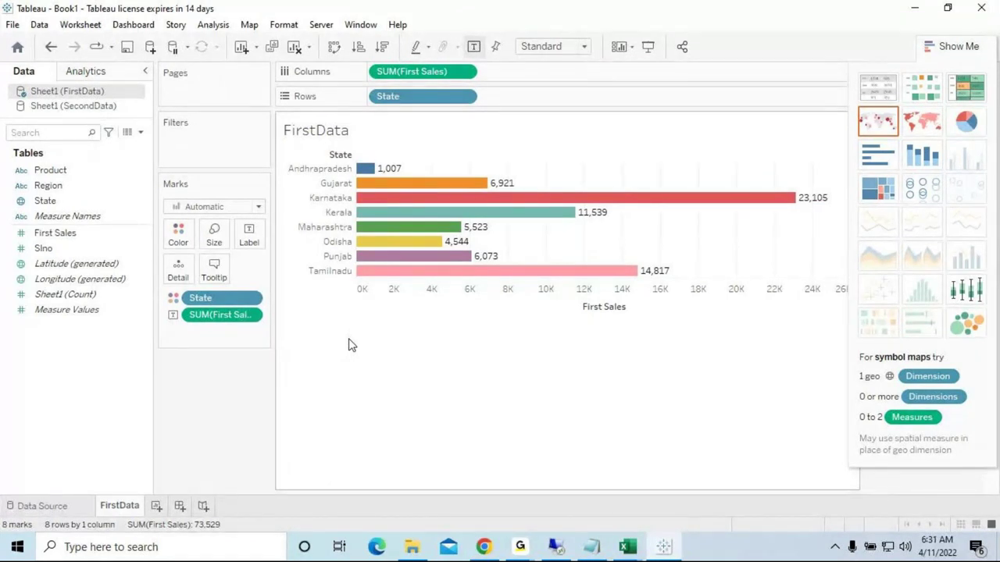
Add a new worksheet and rename it SecondData
{"action": "left_click", "coordinate": [156, 508]}
{"action": "right_click", "coordinate": [156, 511]}
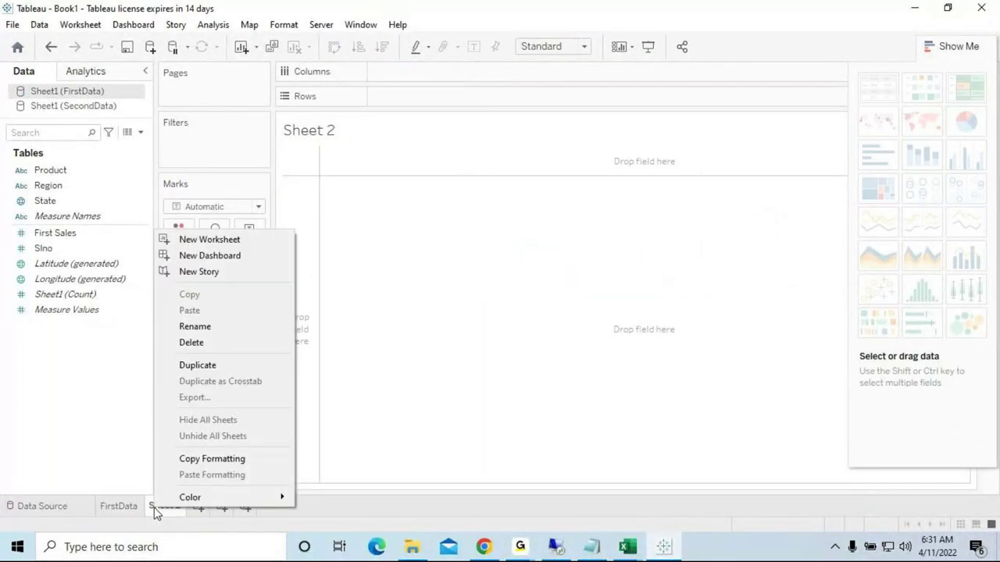
{"action": "left_click", "coordinate": [202, 336]}
{"action": "type", "text": "Se"}
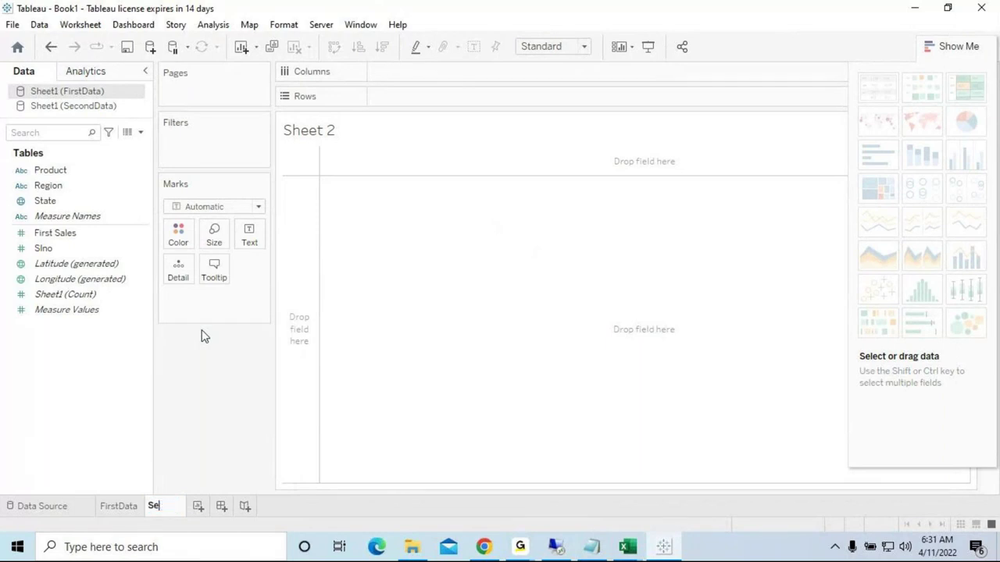
{"action": "type", "text": "condDAt"}
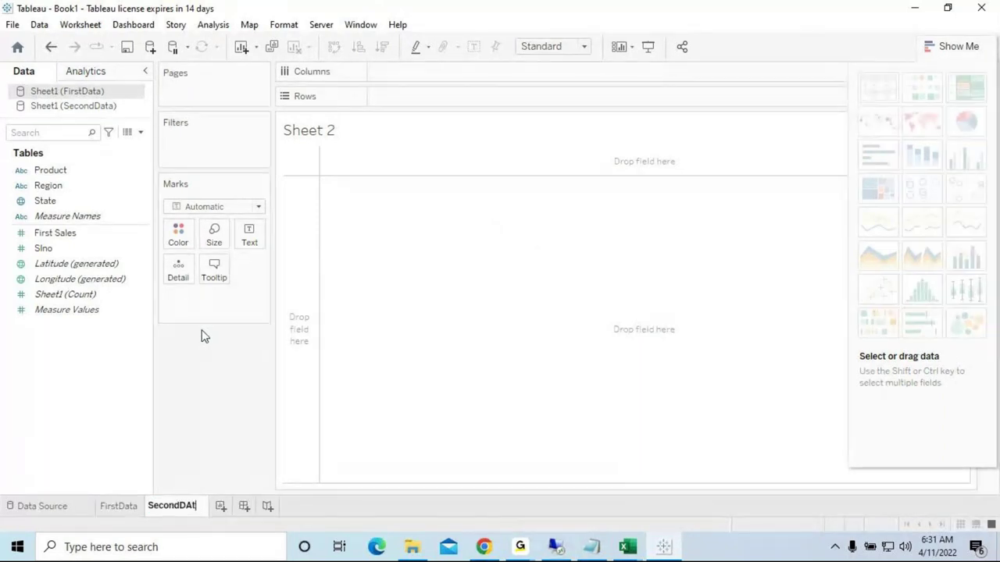
{"action": "key", "text": "BackSpace"}
{"action": "key", "text": "BackSpace"}
{"action": "type", "text": "ata"}
{"action": "key", "text": "Return"}
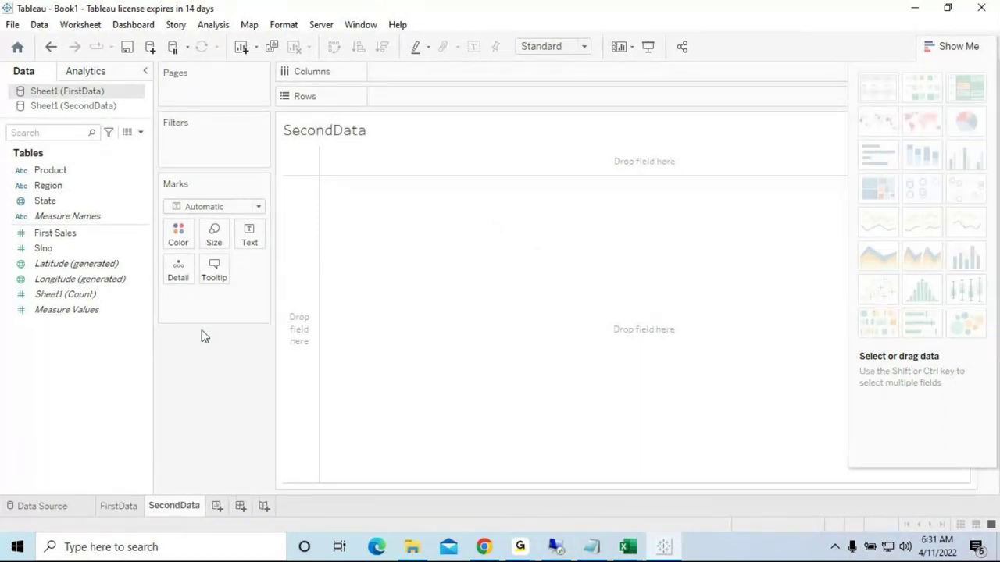
From the SecondData source, build a bar chart with State on rows and Second Sales on columns
{"action": "left_click", "coordinate": [83, 106]}
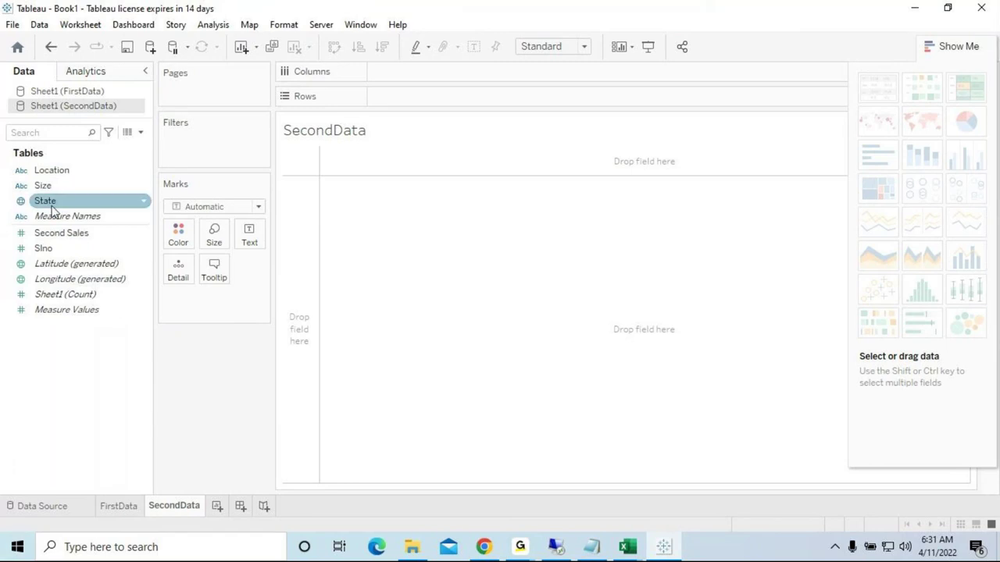
{"action": "left_click_drag", "start_coordinate": [51, 207], "coordinate": [397, 100]}
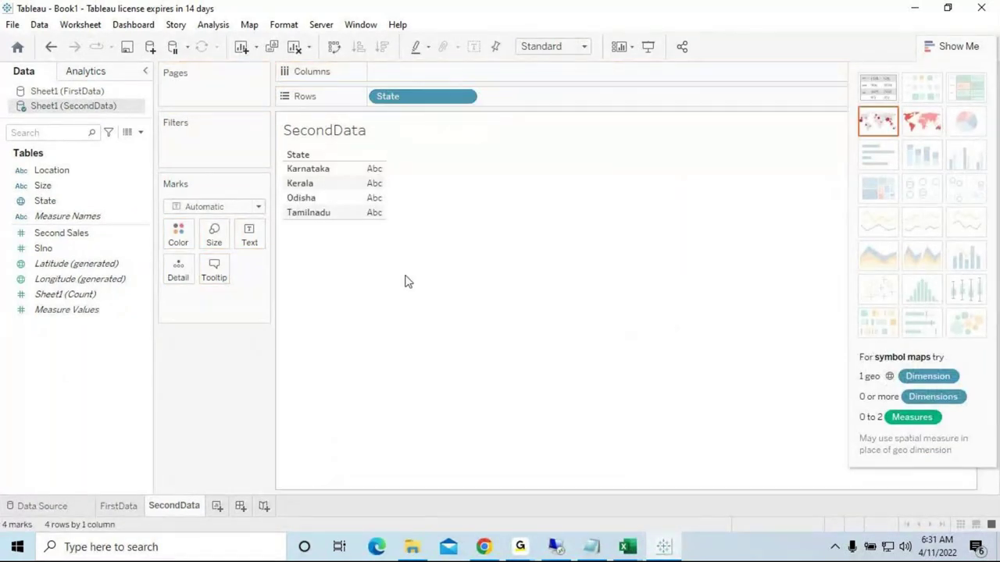
{"action": "left_click", "coordinate": [118, 506]}
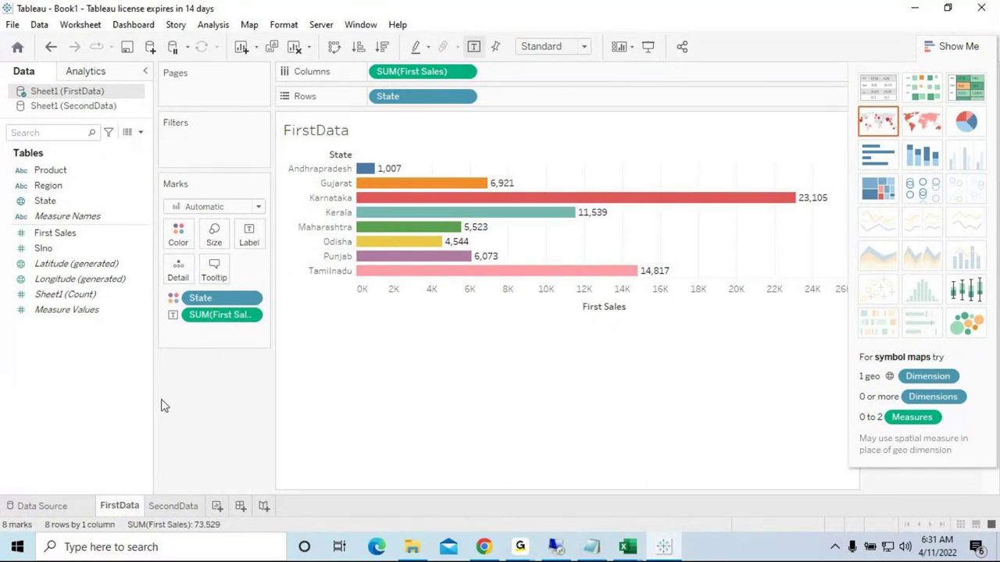
{"action": "left_click", "coordinate": [170, 507]}
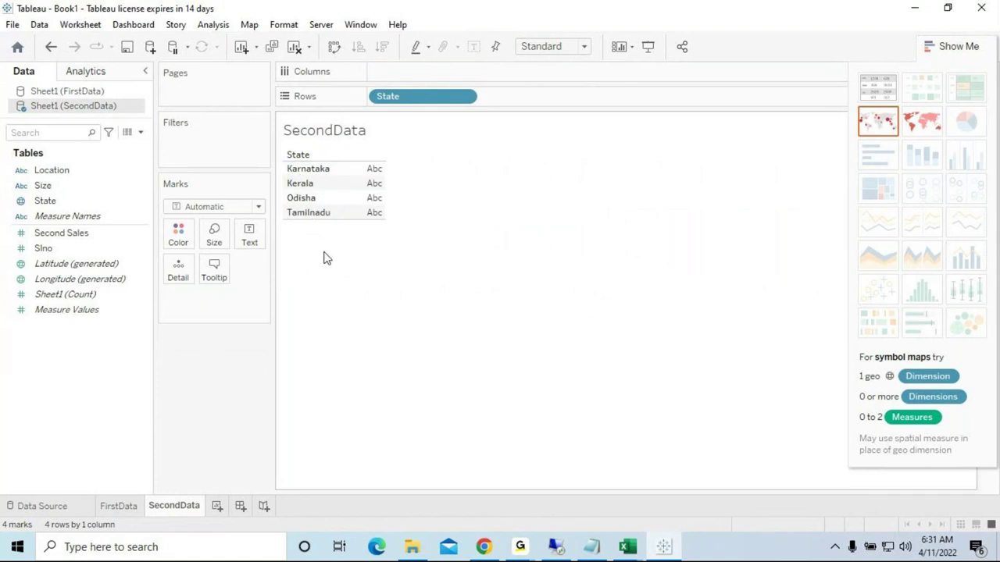
{"action": "left_click", "coordinate": [82, 238]}
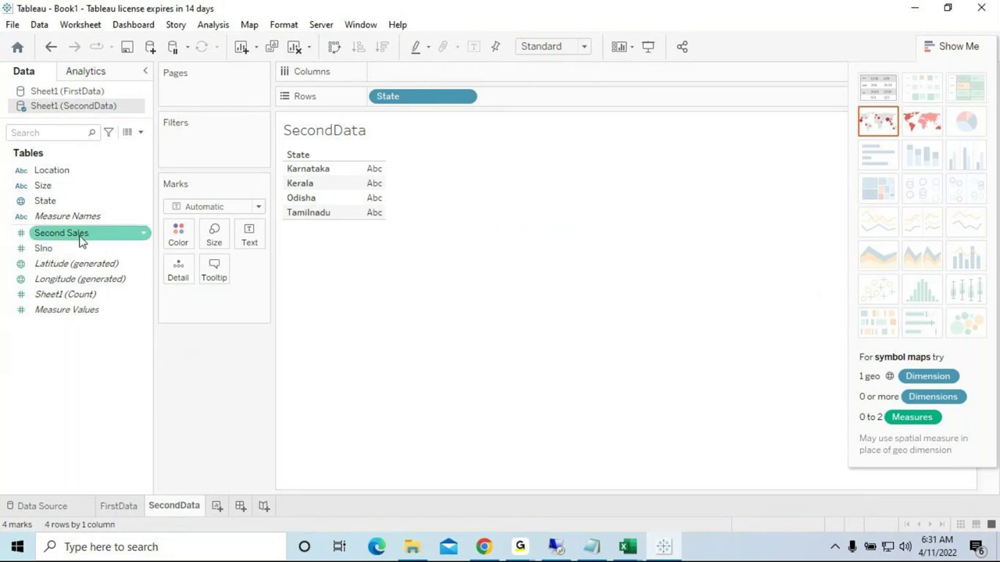
{"action": "left_click_drag", "start_coordinate": [81, 240], "coordinate": [426, 81]}
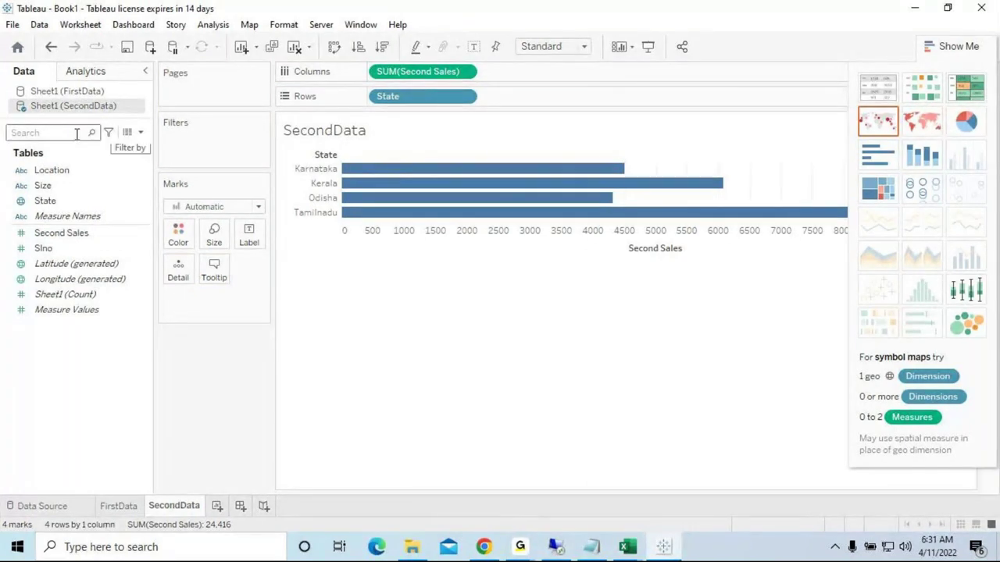
Color the SecondData bars by State and label them with Second Sales, dismissing the Remote Desktop message
{"action": "left_click_drag", "start_coordinate": [45, 200], "coordinate": [178, 235]}
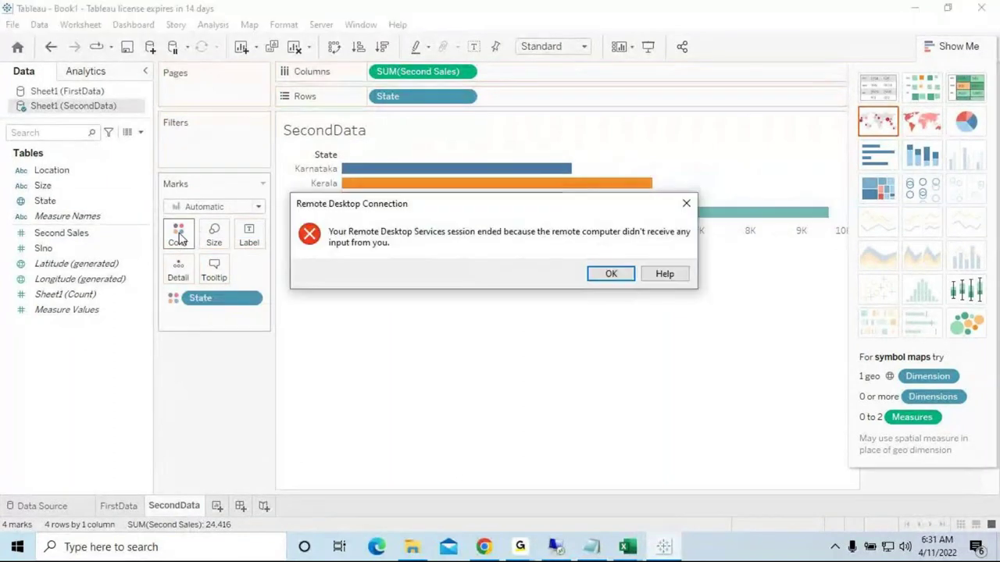
{"action": "left_click", "coordinate": [685, 203]}
{"action": "left_click", "coordinate": [630, 97]}
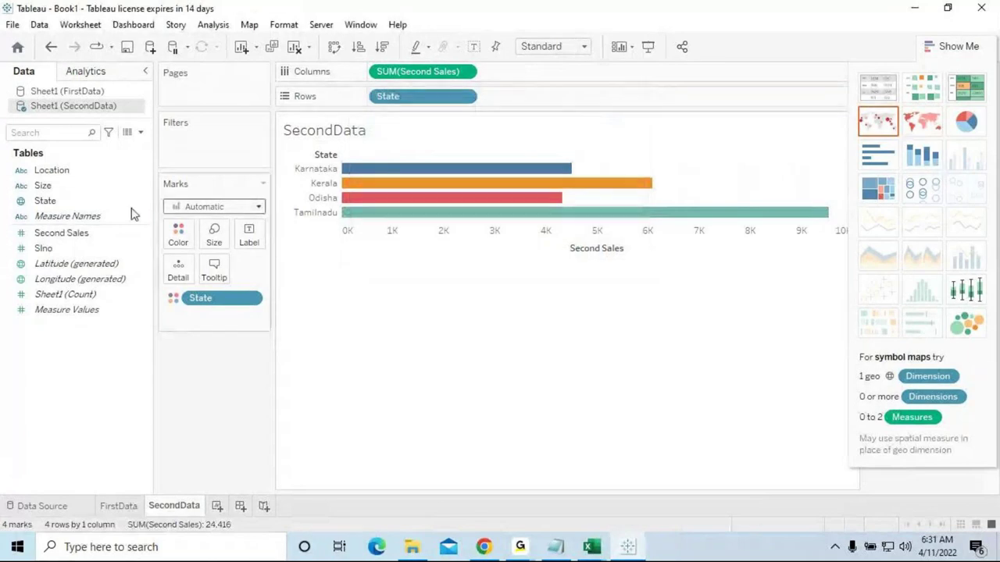
{"action": "left_click", "coordinate": [56, 238]}
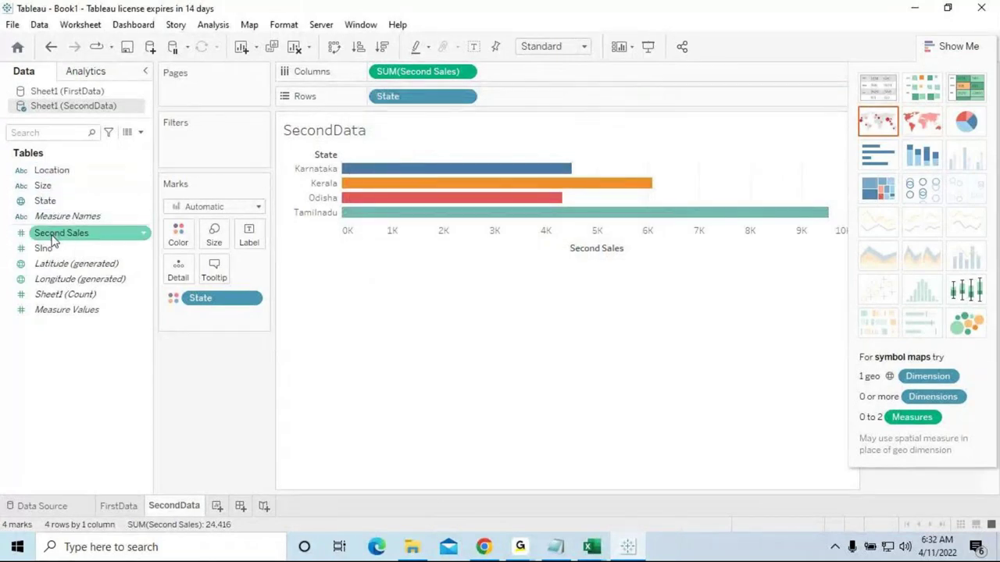
{"action": "left_click_drag", "start_coordinate": [59, 238], "coordinate": [248, 240]}
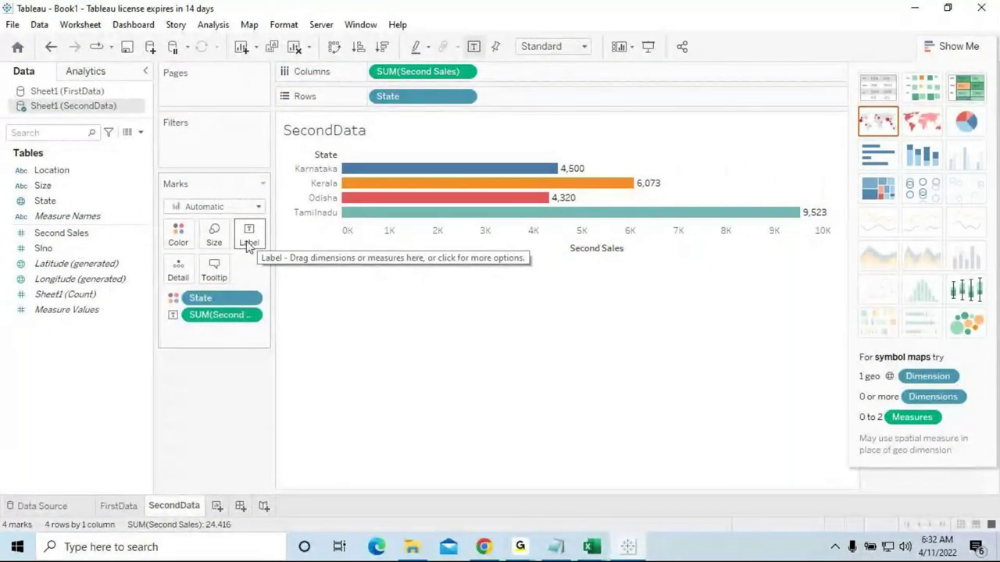
Inspect the SecondData bars and compare the state sales charts on the FirstData and SecondData sheets
{"action": "mouse_move", "coordinate": [403, 172]}
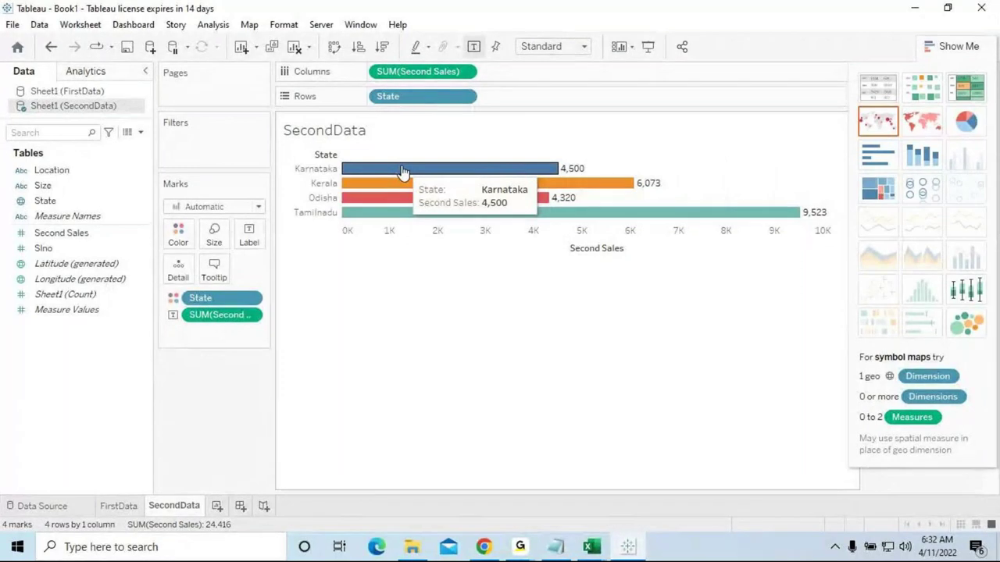
{"action": "mouse_move", "coordinate": [391, 190]}
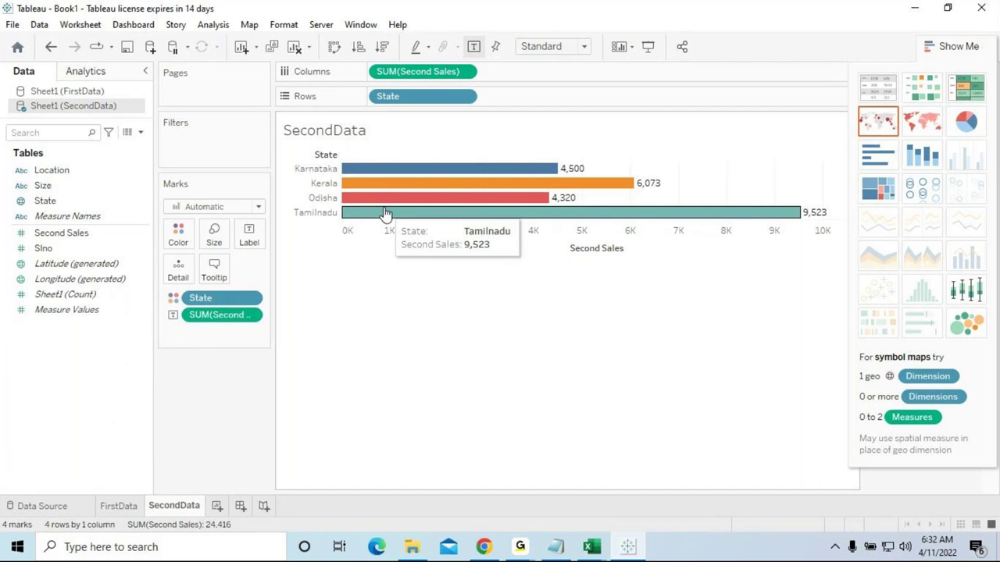
{"action": "left_click", "coordinate": [121, 506]}
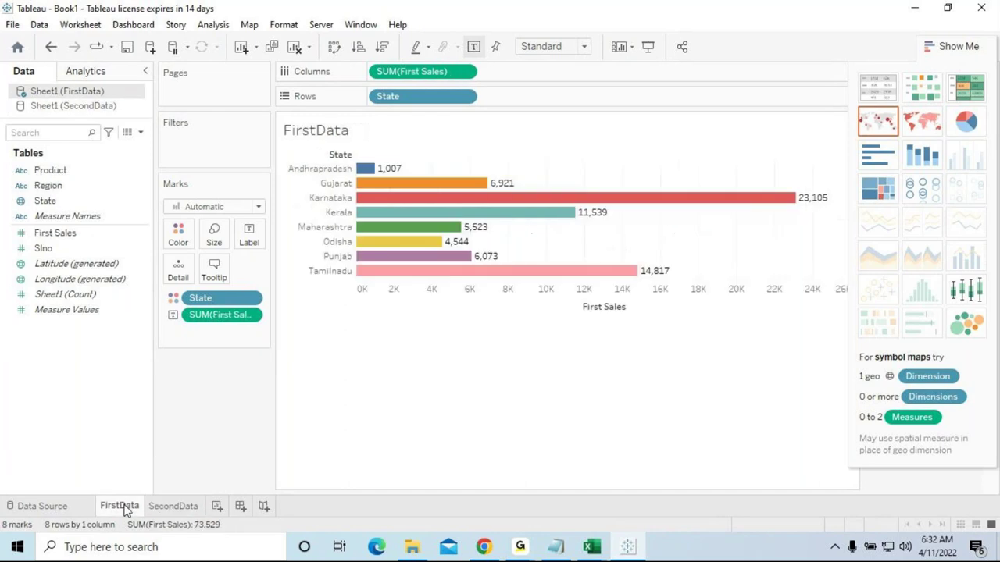
{"action": "left_click", "coordinate": [171, 508]}
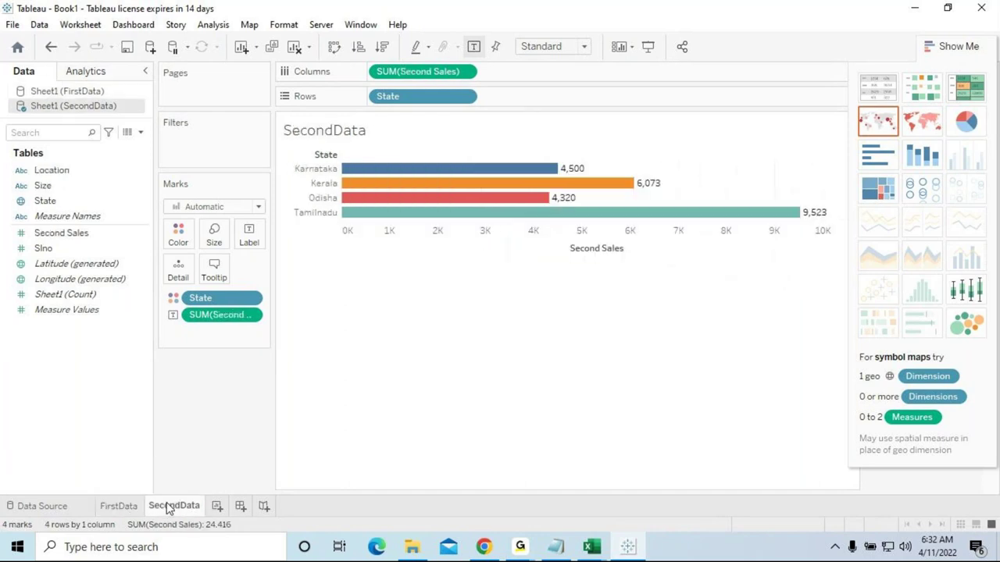
{"action": "left_click", "coordinate": [121, 509]}
{"action": "left_click", "coordinate": [166, 508]}
{"action": "left_click", "coordinate": [123, 507]}
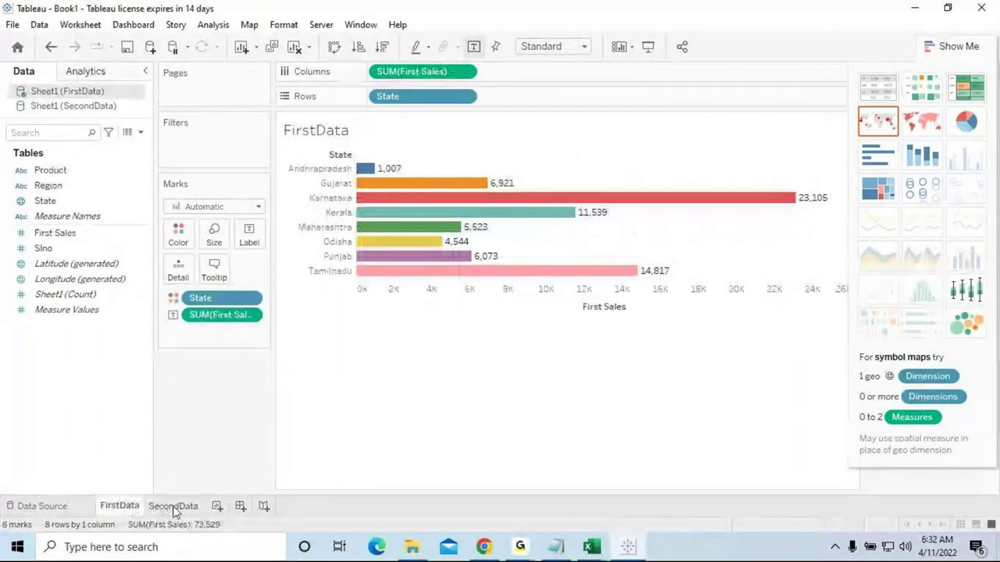
{"action": "left_click", "coordinate": [176, 507]}
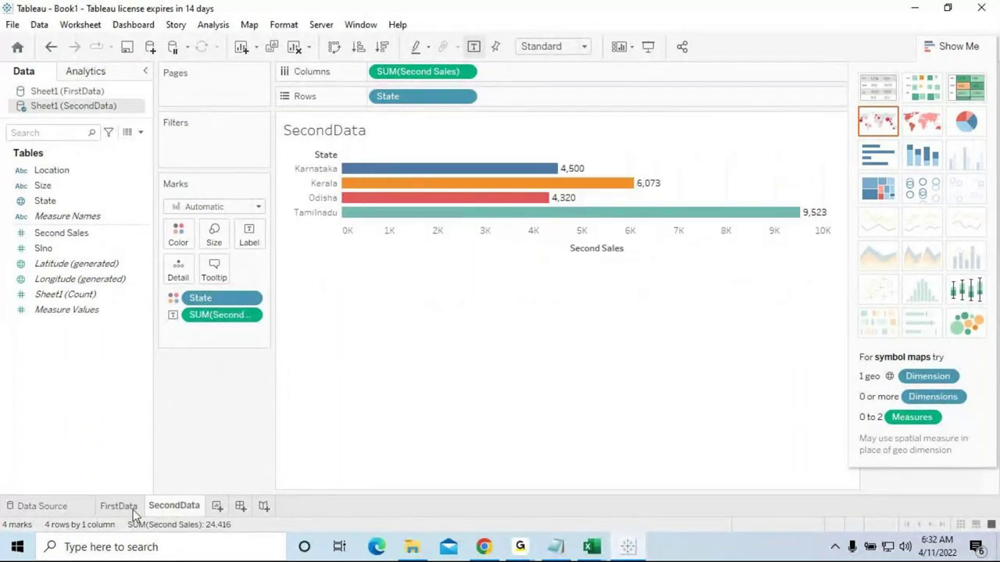
{"action": "left_click", "coordinate": [130, 508]}
{"action": "left_click", "coordinate": [175, 512]}
Add another worksheet and rename it DataBlending
{"action": "left_click", "coordinate": [219, 508]}
{"action": "right_click", "coordinate": [221, 507]}
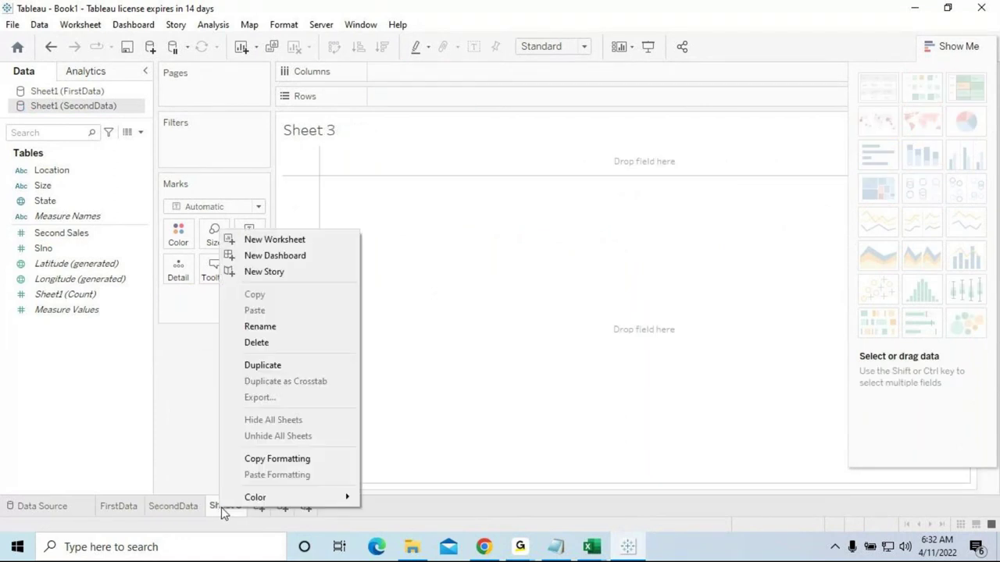
{"action": "left_click", "coordinate": [272, 328]}
{"action": "type", "text": "DataBe"}
{"action": "key", "text": "BackSpace"}
{"action": "type", "text": "lending"}
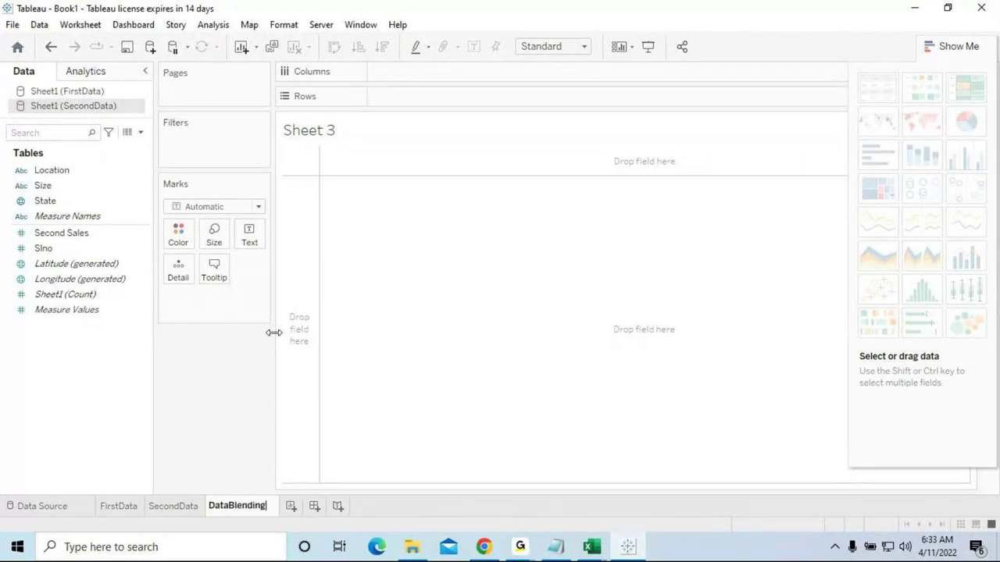
{"action": "key", "text": "Return"}
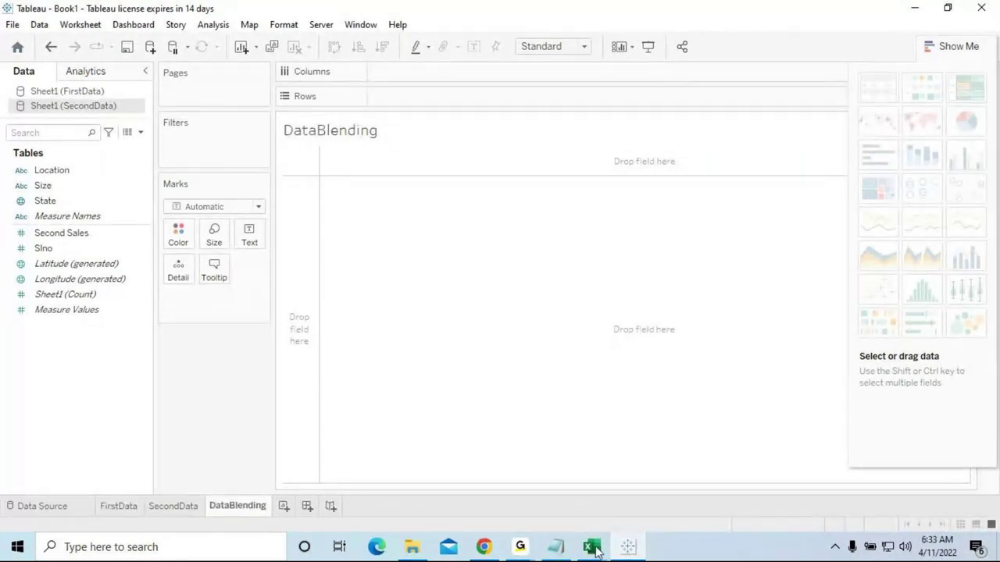
Select the FirstData source for the DataBlending sheet and open the blend relationships for editing
{"action": "mouse_move", "coordinate": [592, 549]}
{"action": "left_click", "coordinate": [55, 93]}
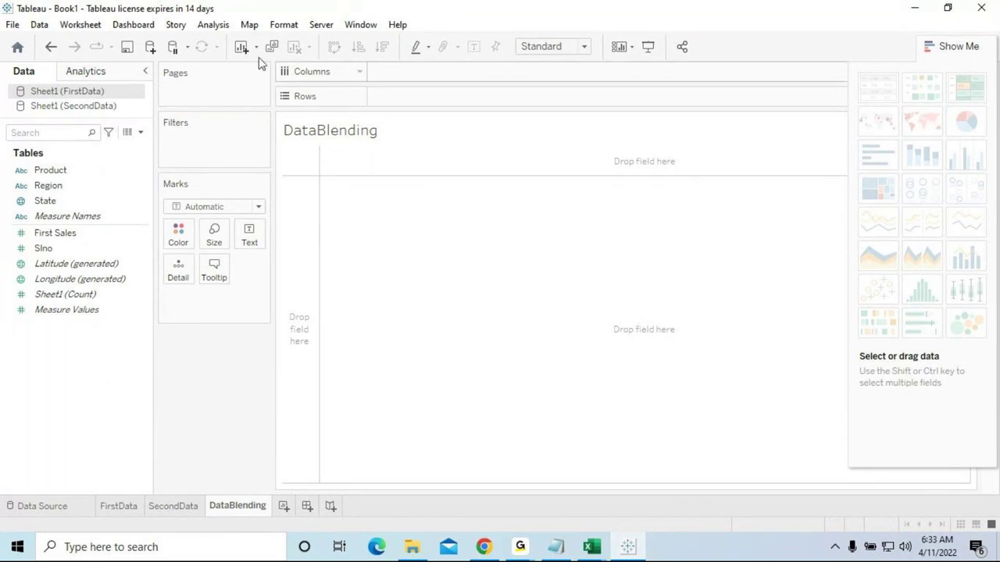
{"action": "left_click", "coordinate": [40, 25]}
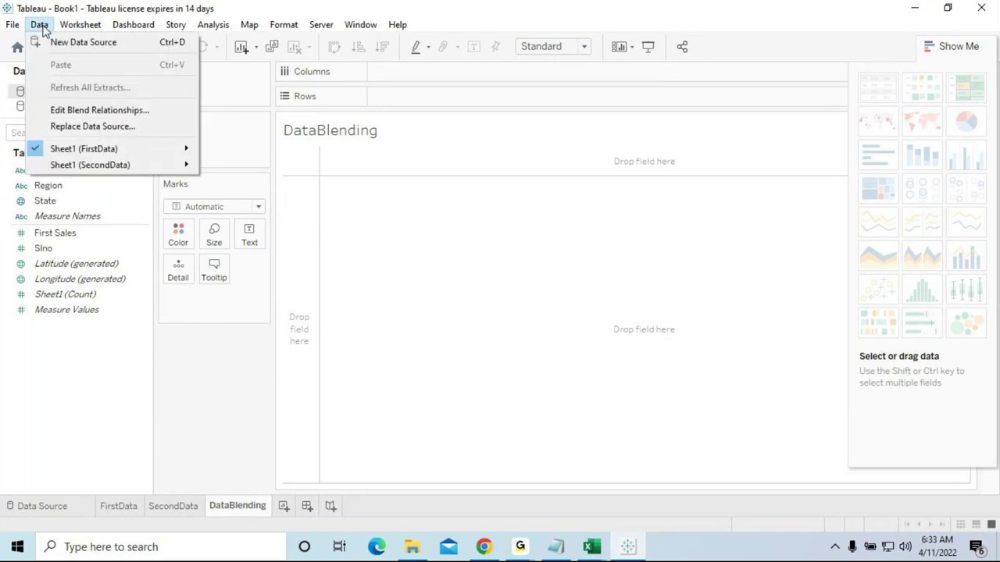
{"action": "left_click", "coordinate": [91, 112]}
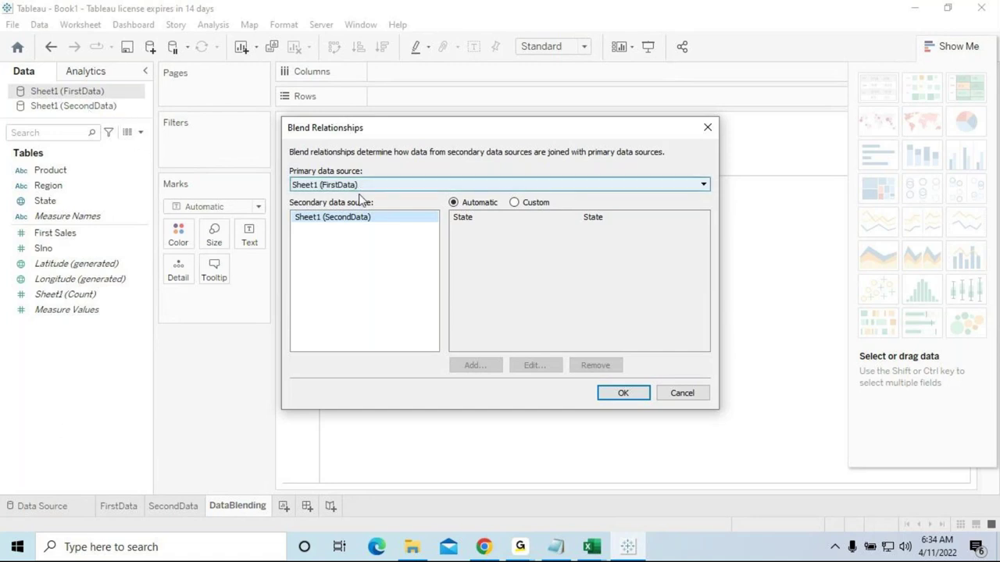
Alternate the primary data source between SecondData and FirstData to compare the secondary source and linked fields
{"action": "left_click", "coordinate": [333, 187]}
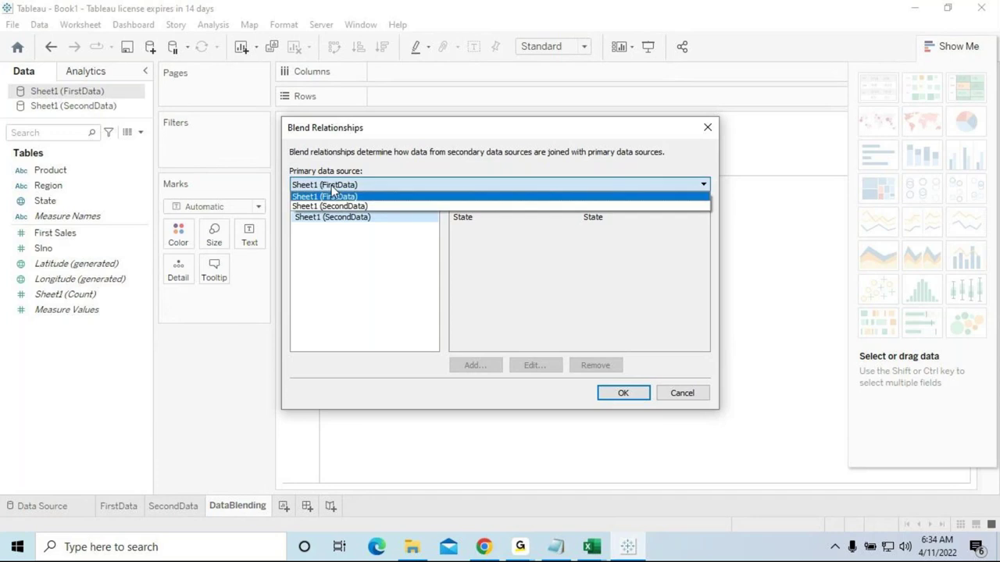
{"action": "left_click", "coordinate": [331, 206]}
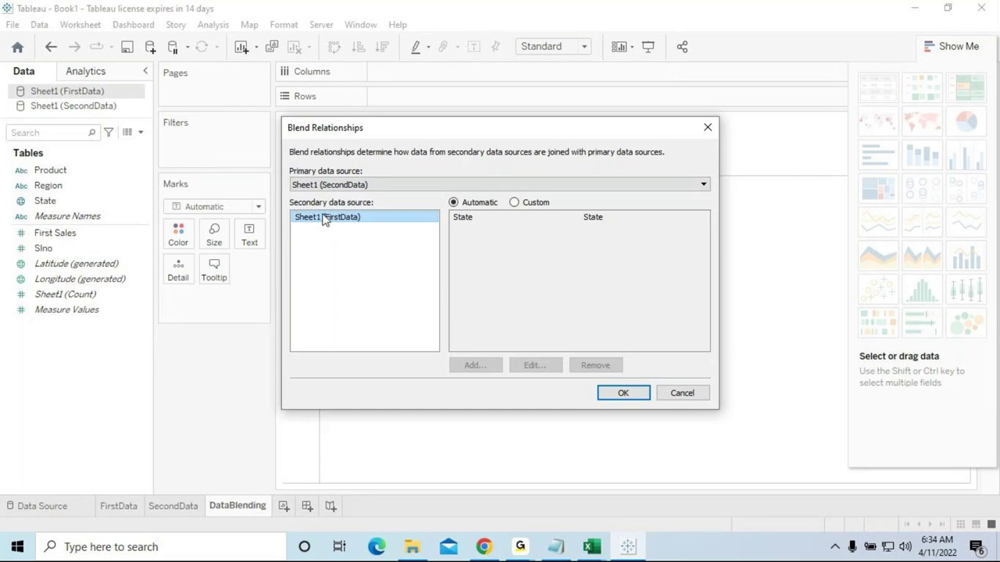
{"action": "left_click", "coordinate": [330, 185]}
{"action": "left_click", "coordinate": [330, 197]}
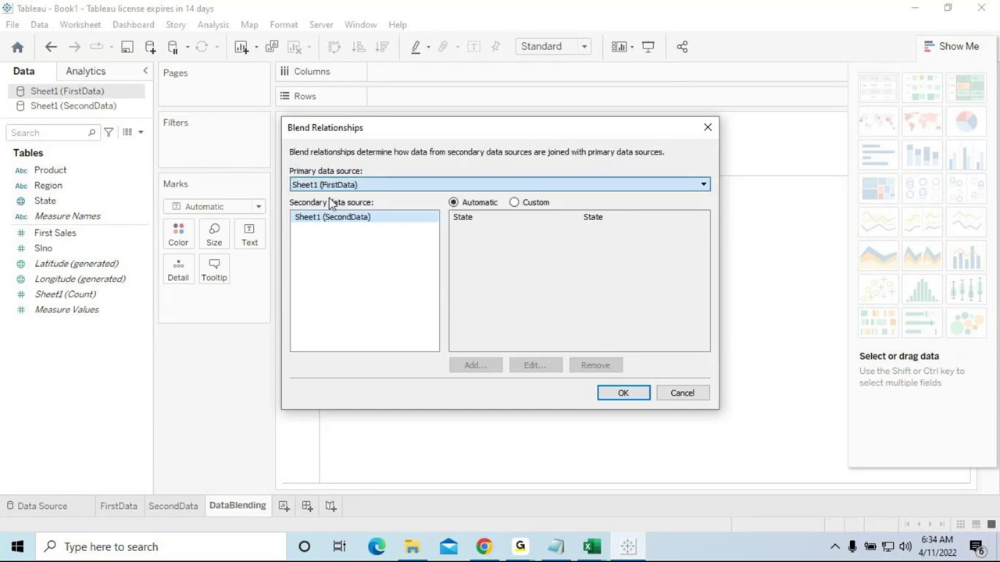
{"action": "left_click", "coordinate": [330, 184]}
{"action": "left_click", "coordinate": [334, 205]}
{"action": "left_click", "coordinate": [331, 184]}
{"action": "left_click", "coordinate": [329, 197]}
{"action": "left_click", "coordinate": [330, 184]}
{"action": "left_click", "coordinate": [332, 197]}
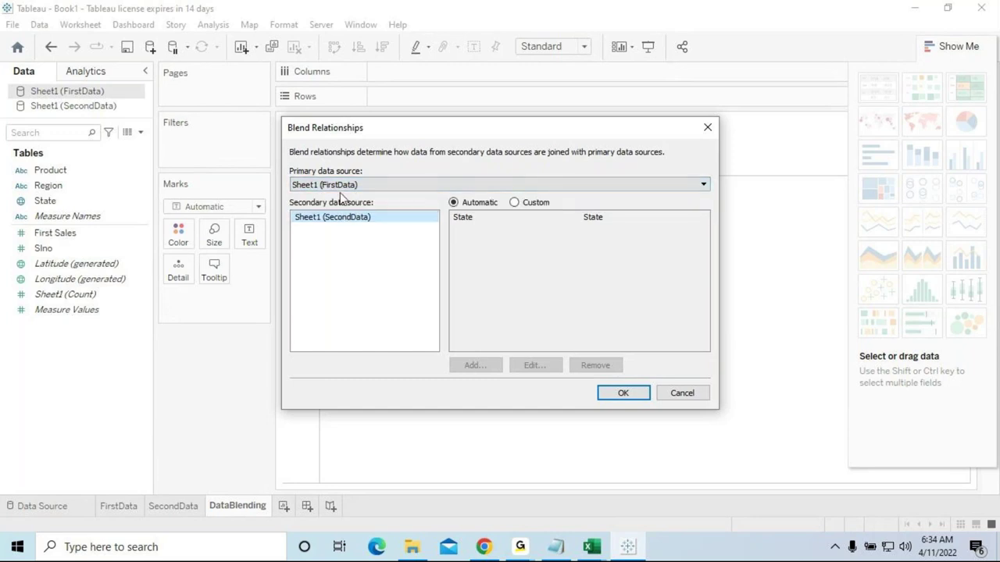
Set SecondData as the primary data source, try the Custom relationship mode, and return to Automatic
{"action": "left_click", "coordinate": [340, 188]}
{"action": "left_click", "coordinate": [341, 188]}
{"action": "left_click", "coordinate": [341, 187]}
{"action": "left_click", "coordinate": [332, 206]}
{"action": "left_click", "coordinate": [514, 204]}
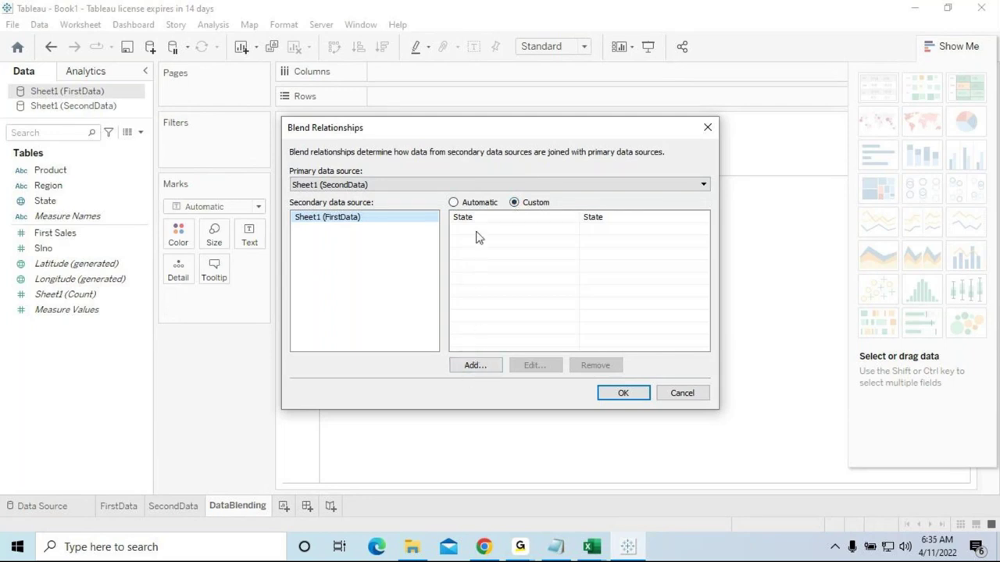
{"action": "left_click", "coordinate": [457, 204]}
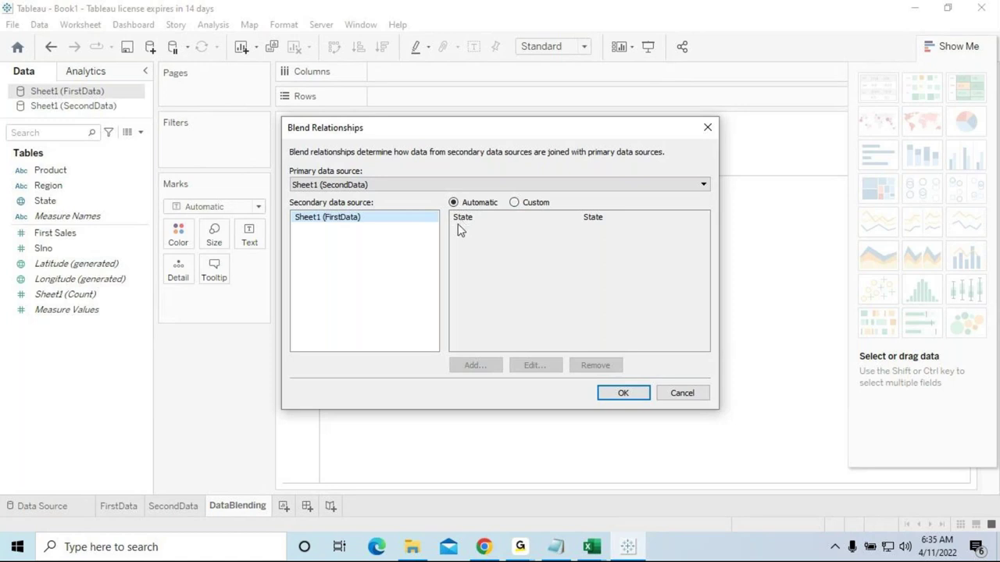
Switch to the Notepad notes, review the Region and Location fields planned for the blend, and minimize them
{"action": "left_click", "coordinate": [561, 550]}
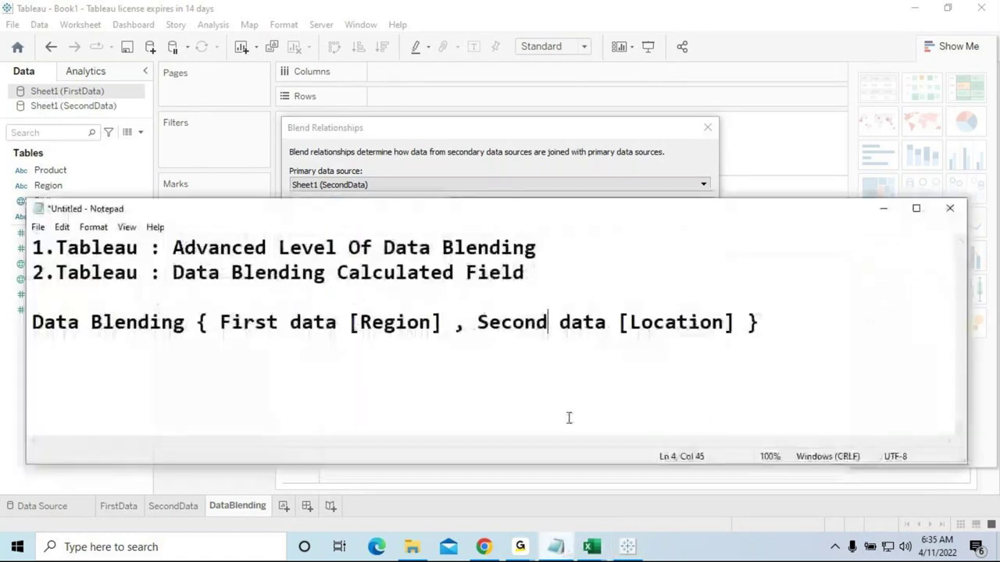
{"action": "left_click_drag", "start_coordinate": [359, 323], "coordinate": [432, 325]}
{"action": "left_click_drag", "start_coordinate": [639, 324], "coordinate": [743, 331]}
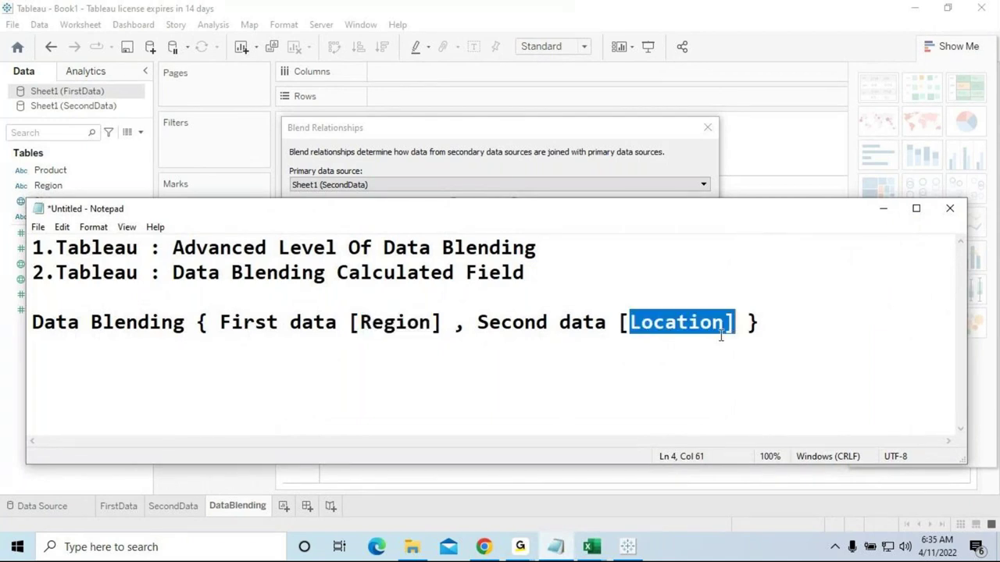
{"action": "left_click", "coordinate": [881, 210]}
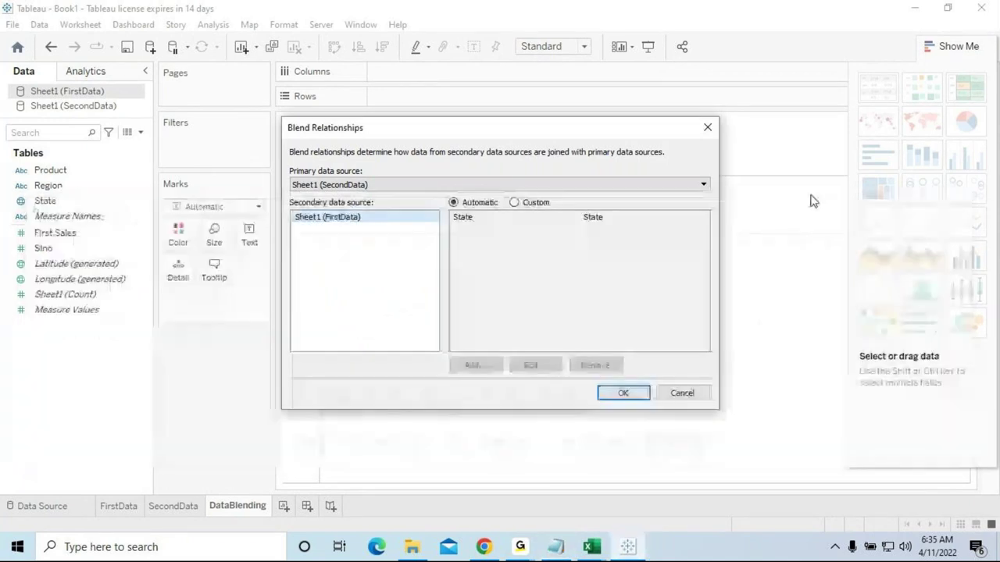
Switch the blend relationships to Custom, add a mapping of Location to Region alongside State, and apply them
{"action": "left_click", "coordinate": [514, 202]}
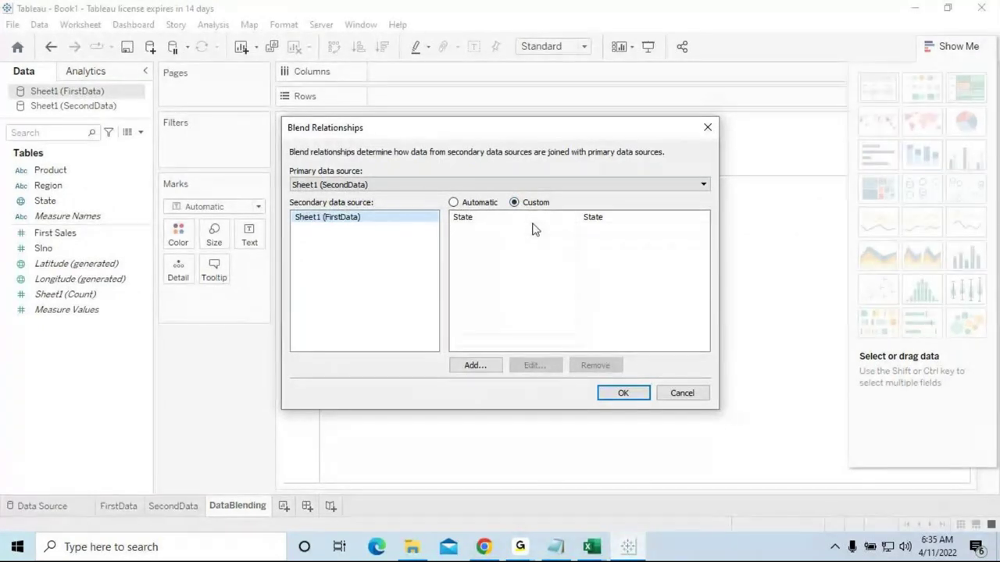
{"action": "left_click", "coordinate": [475, 366]}
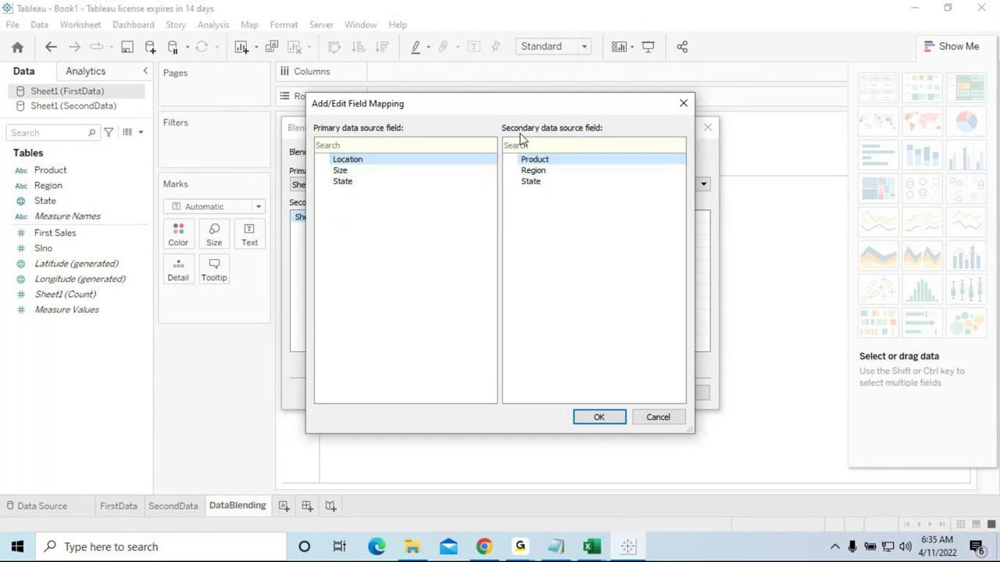
{"action": "left_click", "coordinate": [534, 172]}
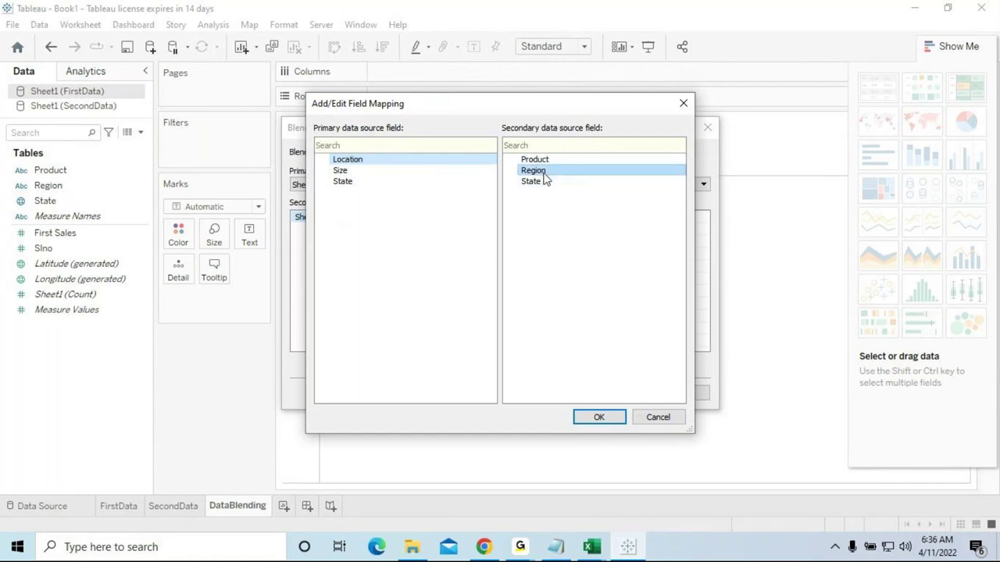
{"action": "left_click", "coordinate": [600, 420]}
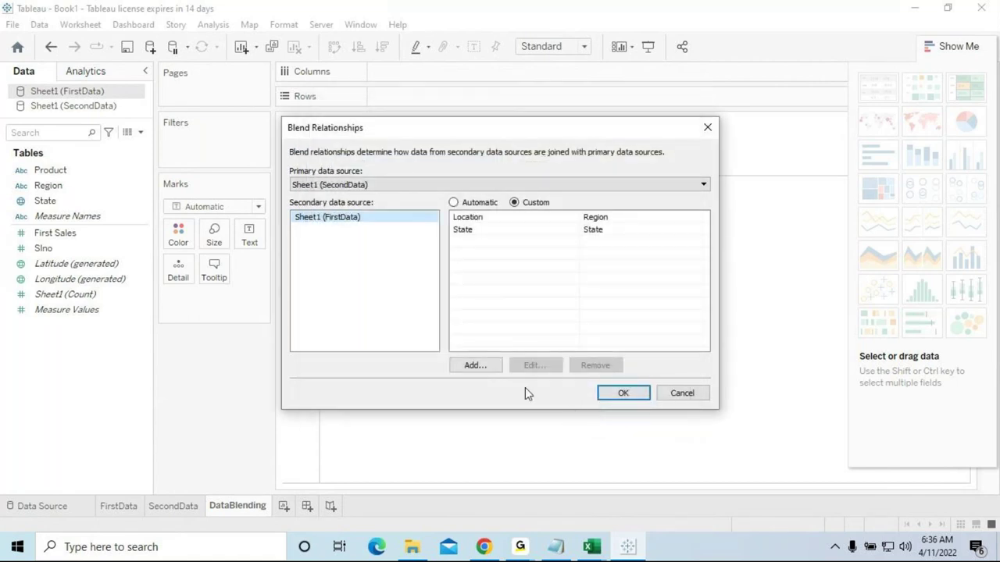
{"action": "left_click", "coordinate": [623, 394]}
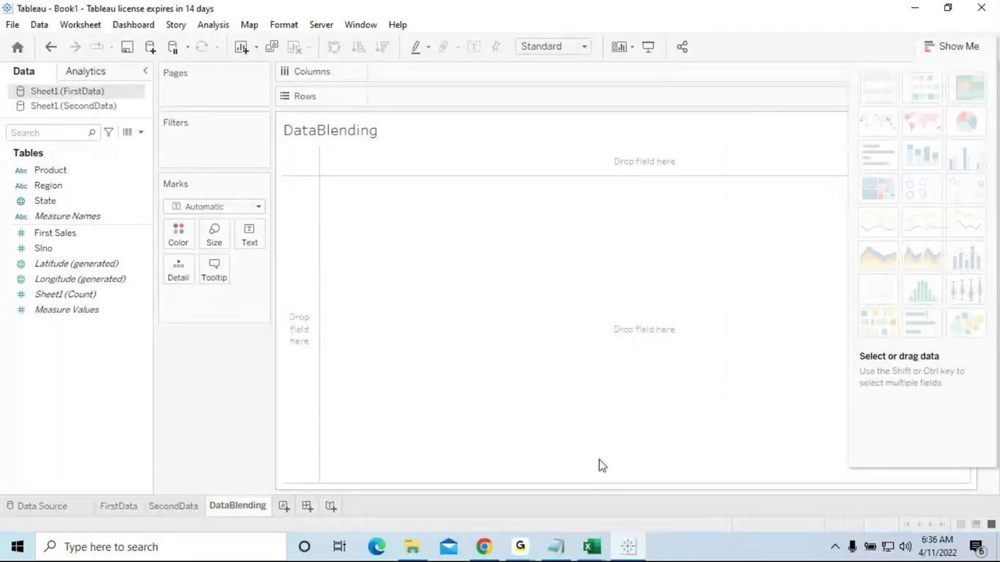
Compare the state sales charts on the FirstData and SecondData sheets, and return to the DataBlending sheet
{"action": "left_click", "coordinate": [520, 546]}
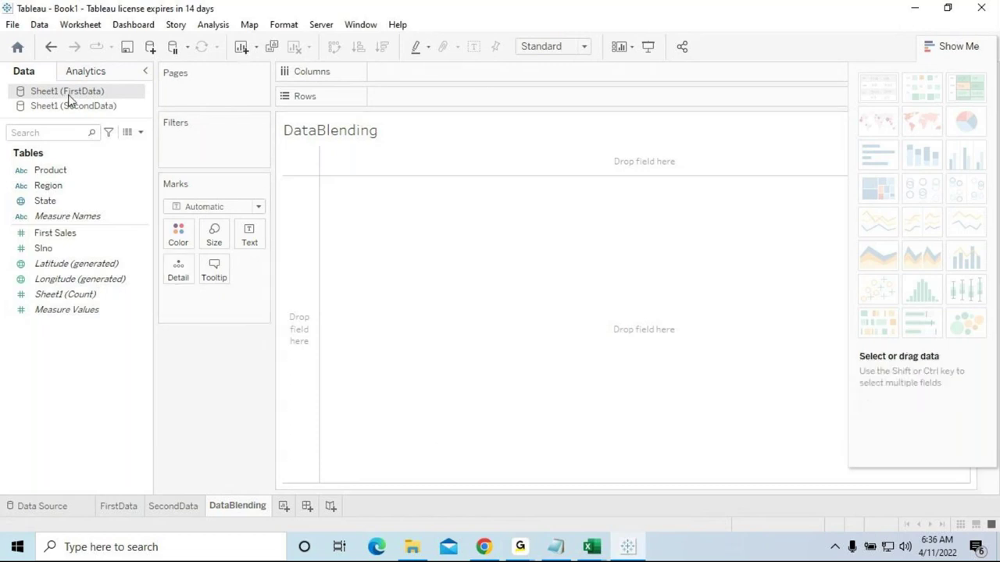
{"action": "left_click", "coordinate": [127, 513]}
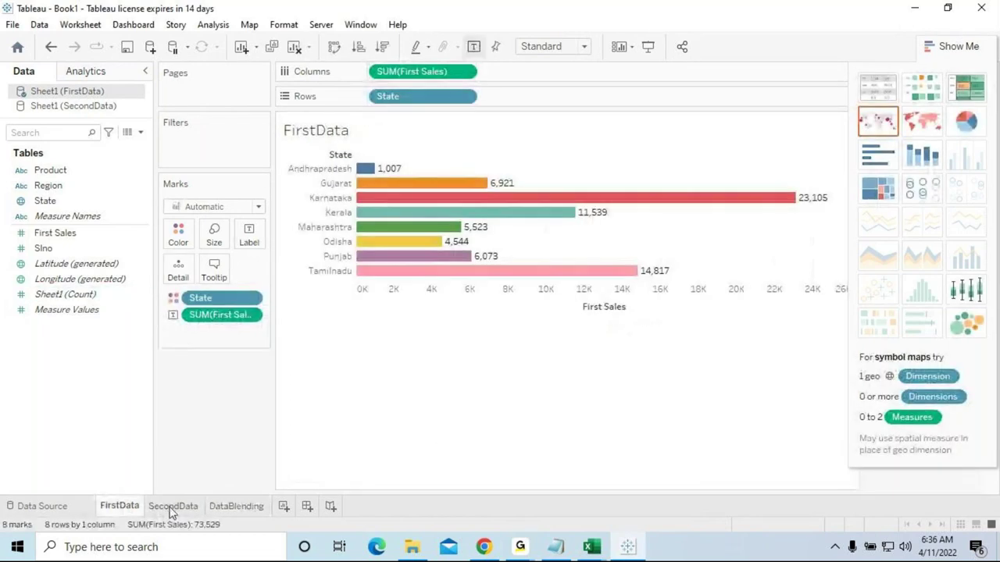
{"action": "left_click", "coordinate": [172, 510]}
{"action": "left_click", "coordinate": [117, 509]}
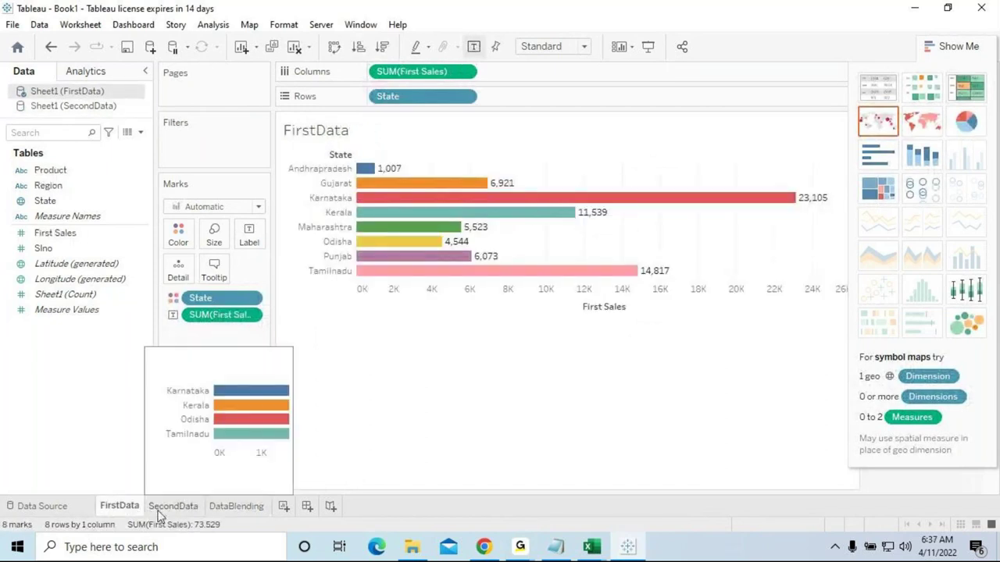
{"action": "left_click", "coordinate": [160, 512]}
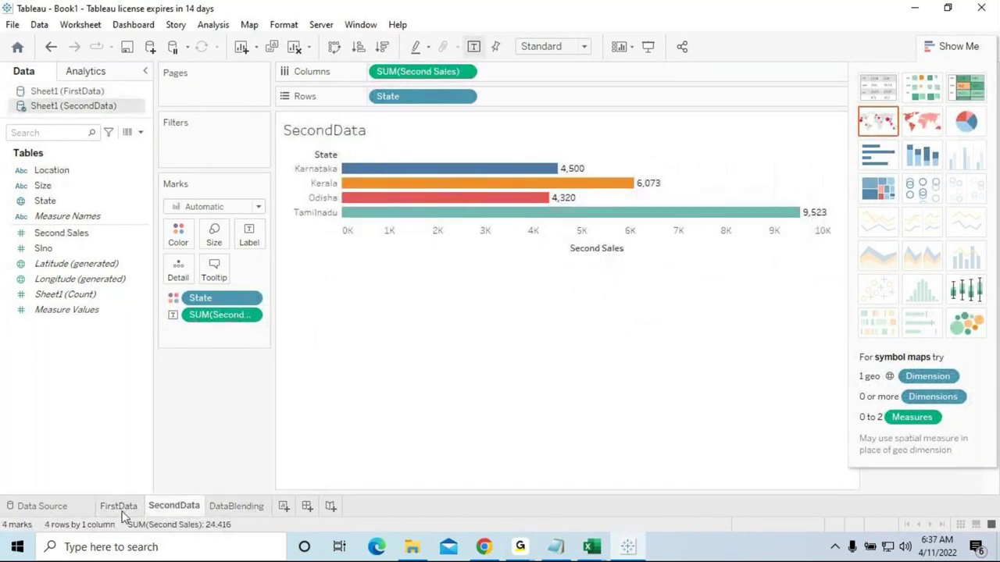
{"action": "left_click", "coordinate": [228, 512]}
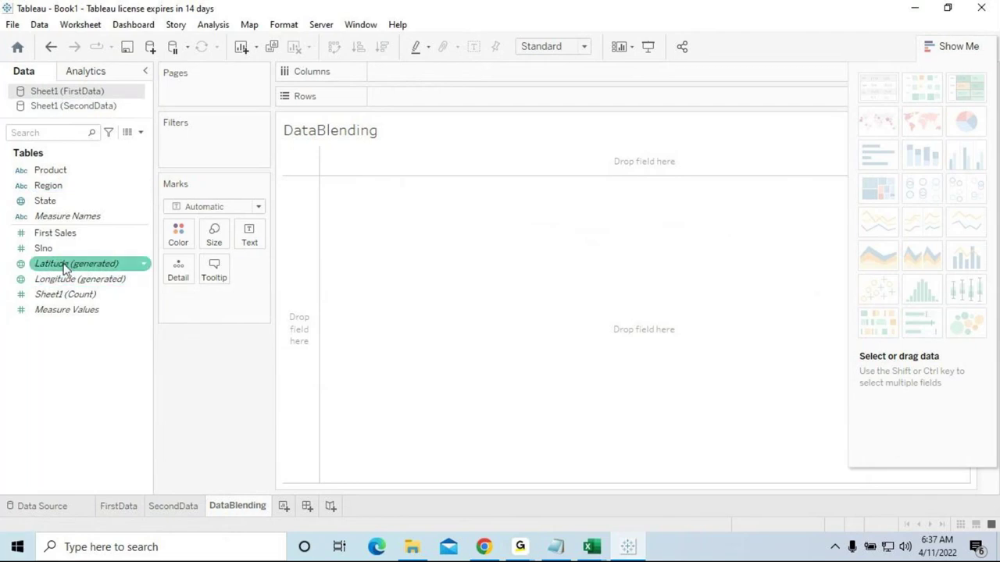
Chart First Sales by State from FirstData on the DataBlending sheet, with State as rows and First Sales as columns
{"action": "left_click", "coordinate": [51, 204]}
{"action": "left_click_drag", "start_coordinate": [50, 209], "coordinate": [397, 109]}
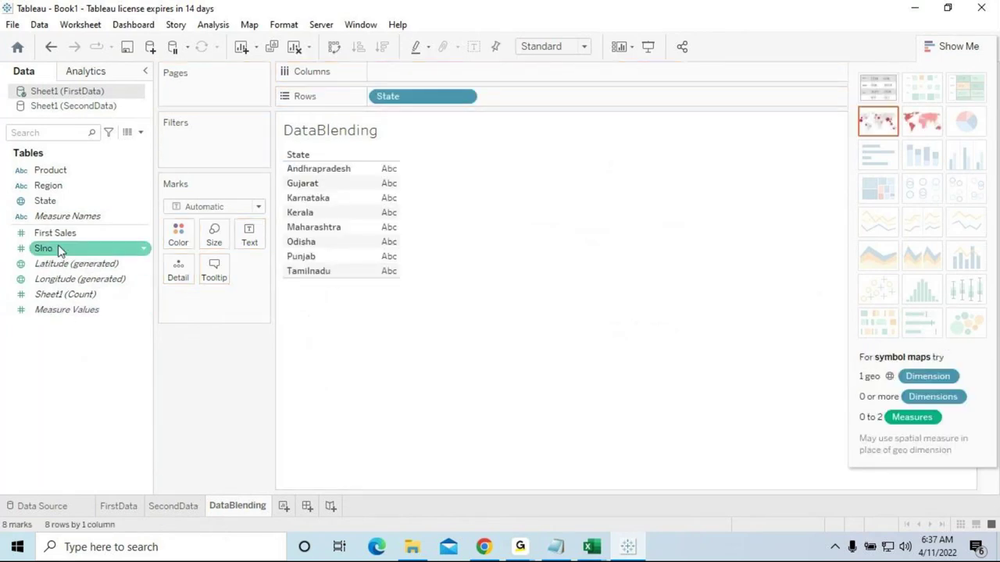
{"action": "left_click_drag", "start_coordinate": [62, 242], "coordinate": [403, 77]}
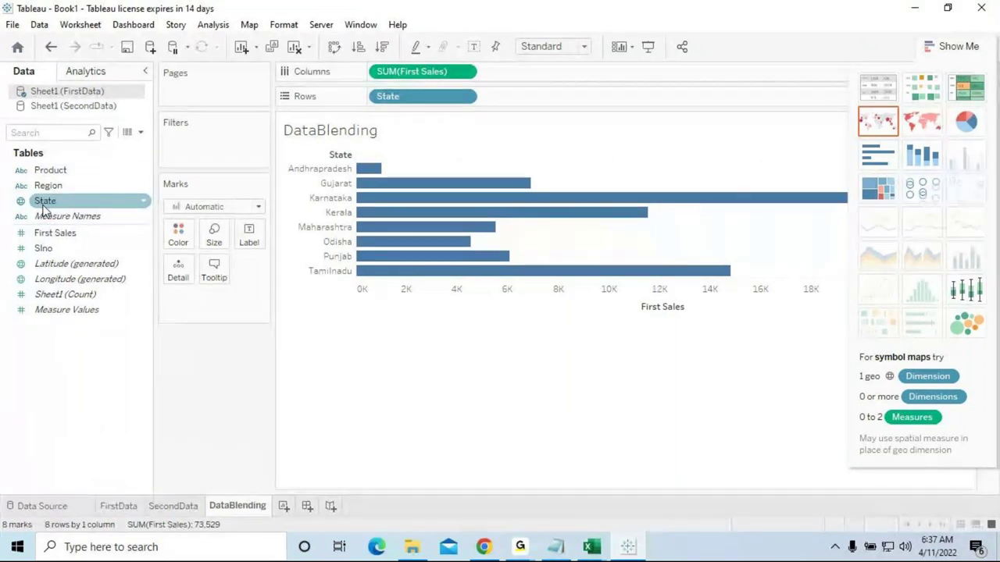
Color the bars by State, label them with First Sales, and hide the chart suggestions to reveal the legend
{"action": "left_click_drag", "start_coordinate": [45, 205], "coordinate": [178, 245]}
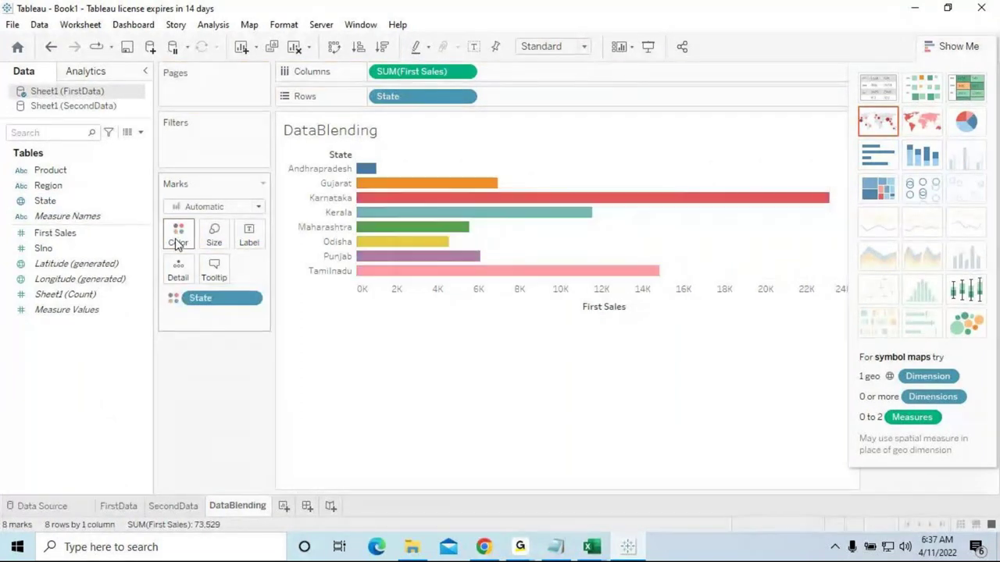
{"action": "left_click_drag", "start_coordinate": [56, 235], "coordinate": [250, 240]}
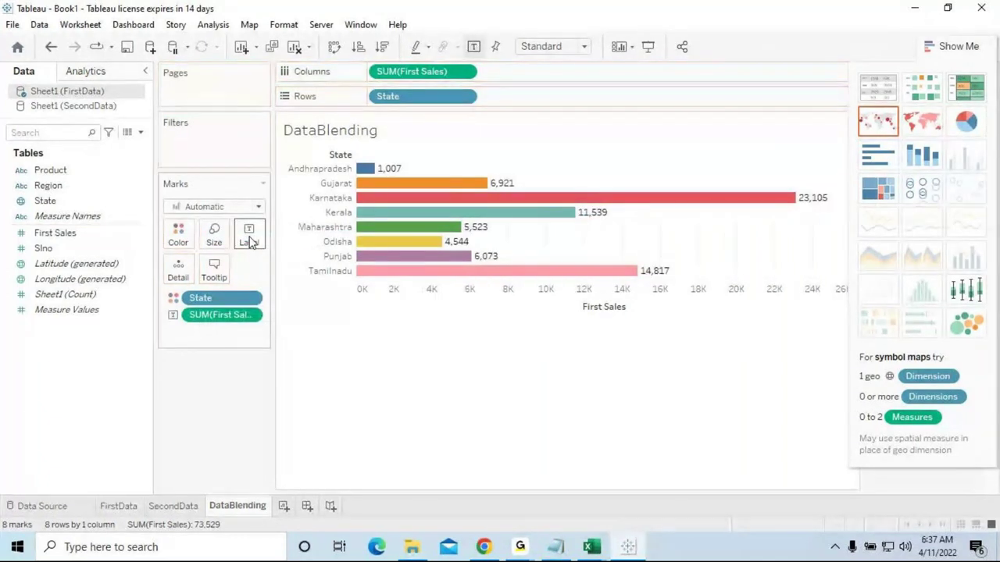
{"action": "left_click", "coordinate": [953, 48]}
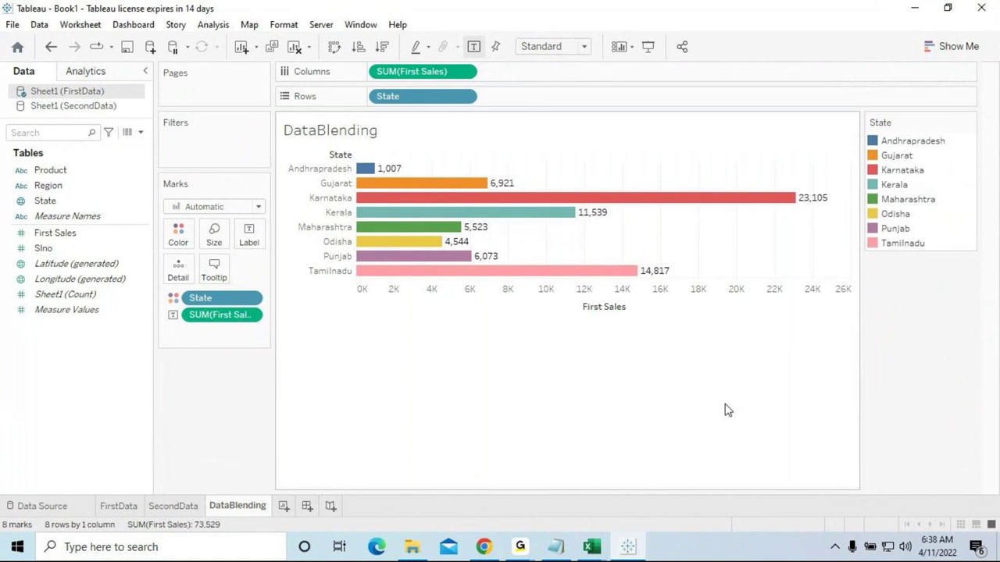
Add Second Sales from the SecondData source to the columns beside First Sales
{"action": "left_click", "coordinate": [88, 107]}
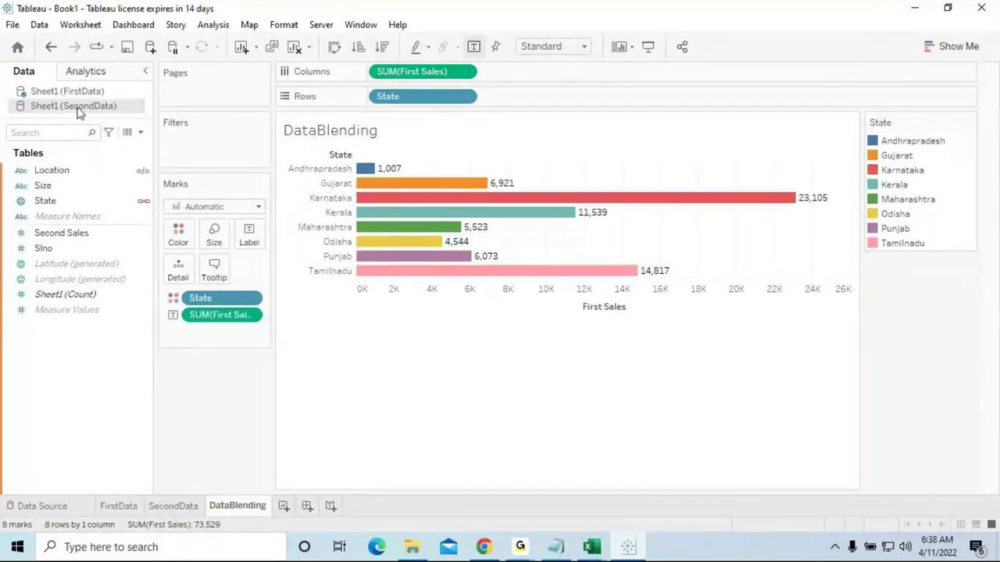
{"action": "left_click", "coordinate": [60, 236]}
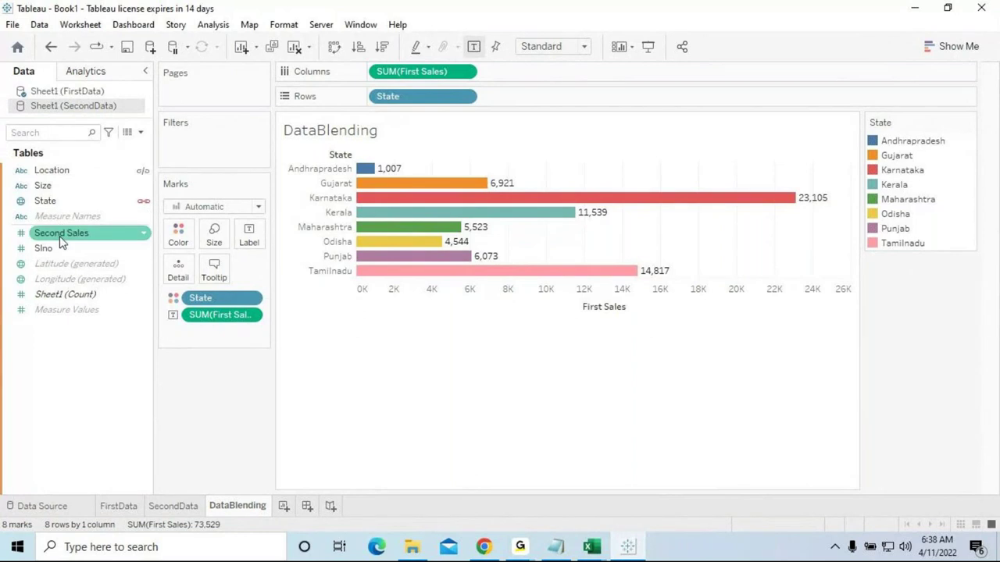
{"action": "left_click_drag", "start_coordinate": [62, 244], "coordinate": [530, 78]}
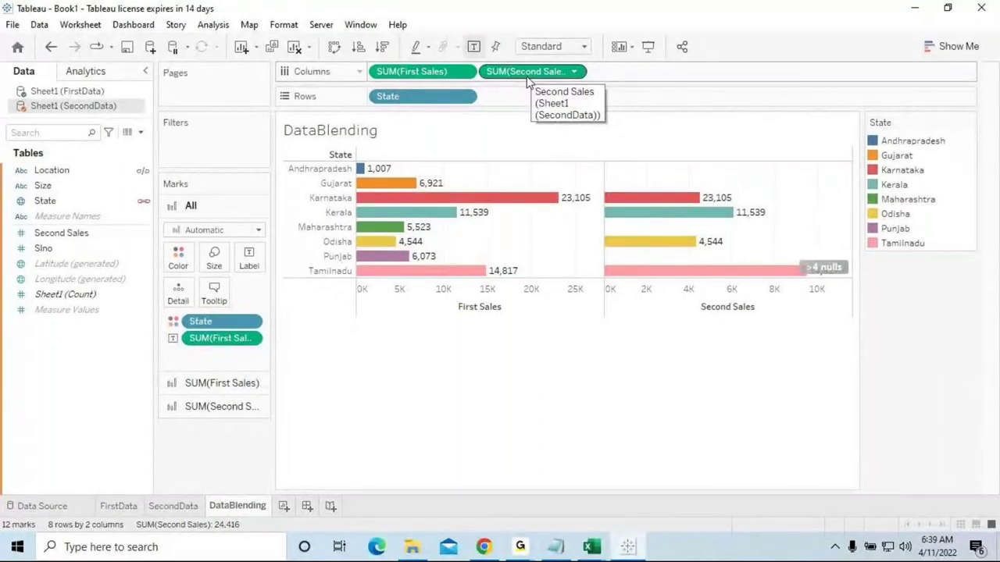
Compare the First Sales and Second Sales details of the state bars, and check the null indicator on the Second Sales axis
{"action": "mouse_move", "coordinate": [613, 200]}
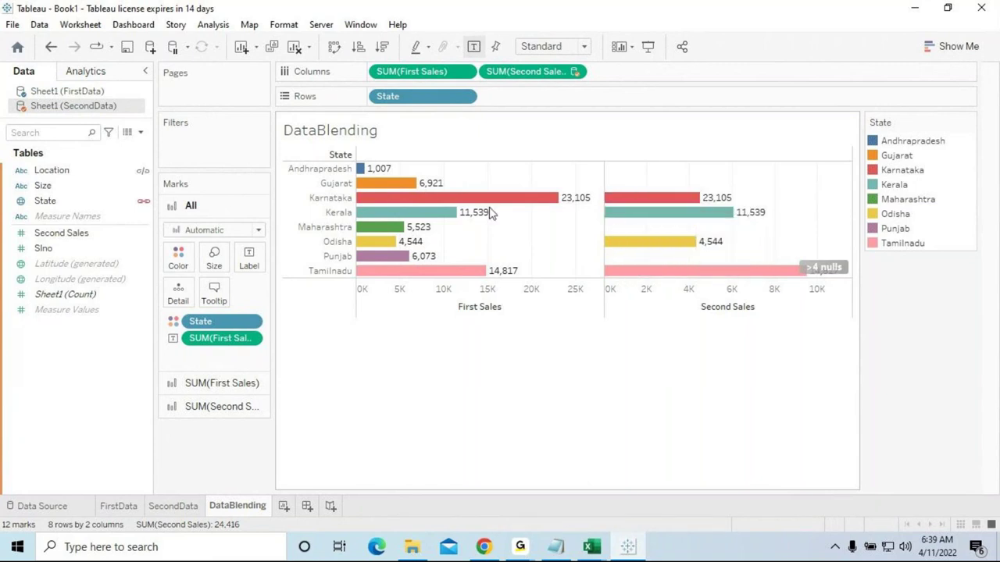
{"action": "mouse_move", "coordinate": [390, 226]}
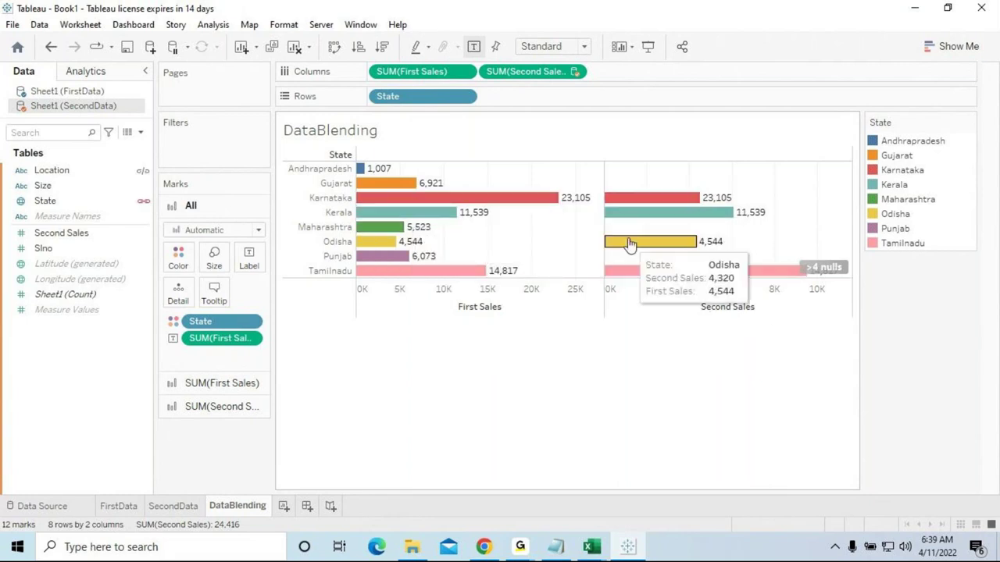
{"action": "mouse_move", "coordinate": [387, 245]}
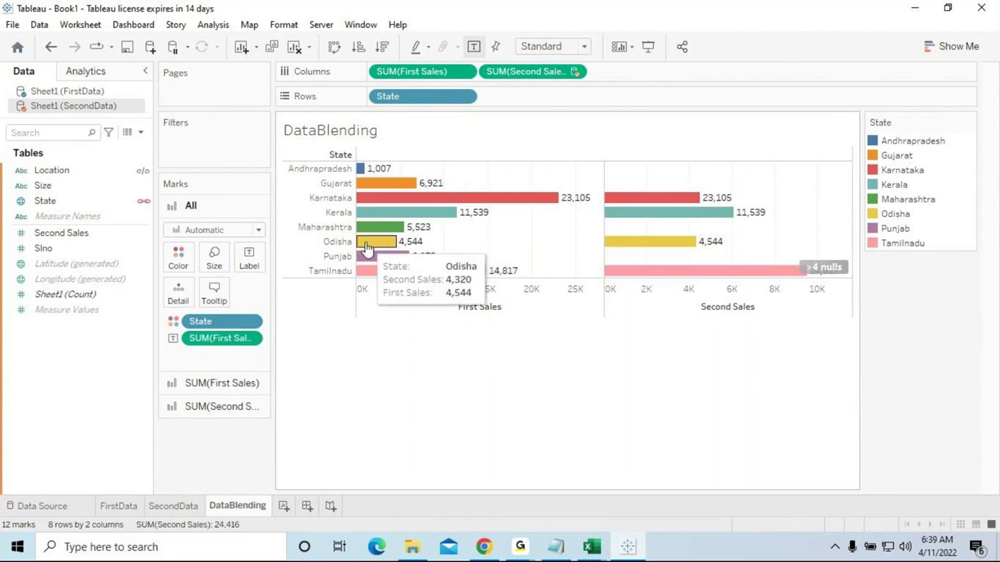
{"action": "mouse_move", "coordinate": [615, 251]}
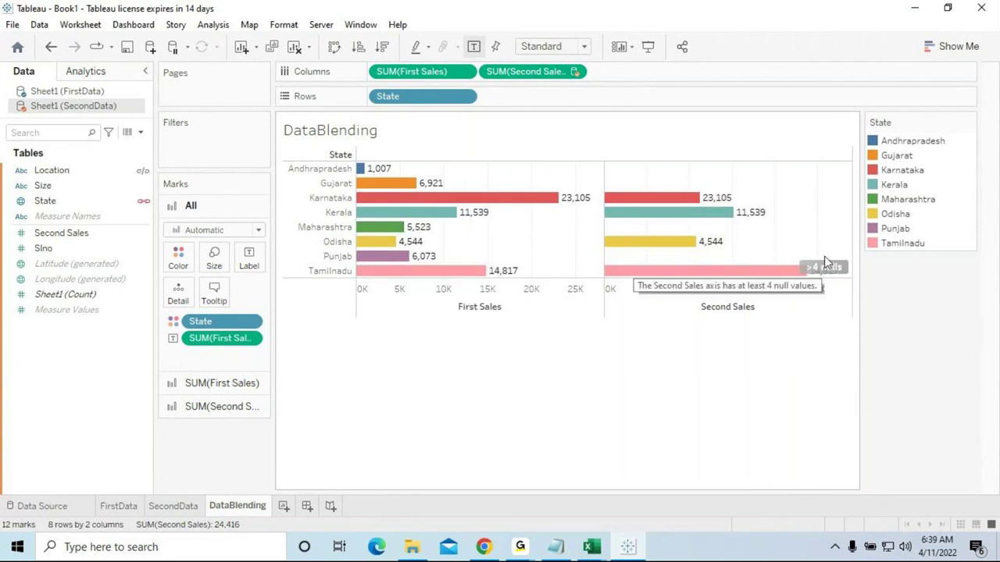
{"action": "mouse_move", "coordinate": [826, 278]}
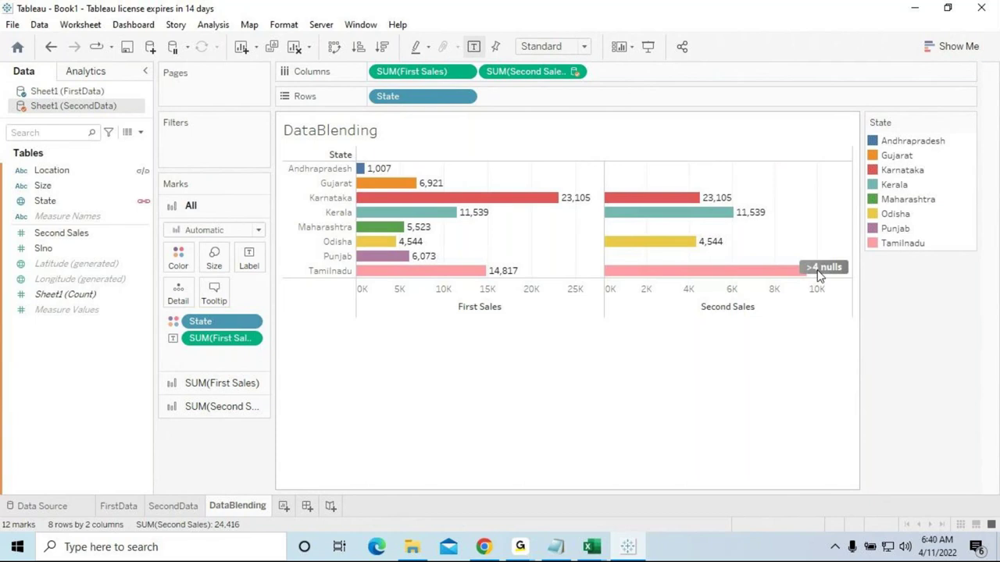
{"action": "mouse_move", "coordinate": [670, 204]}
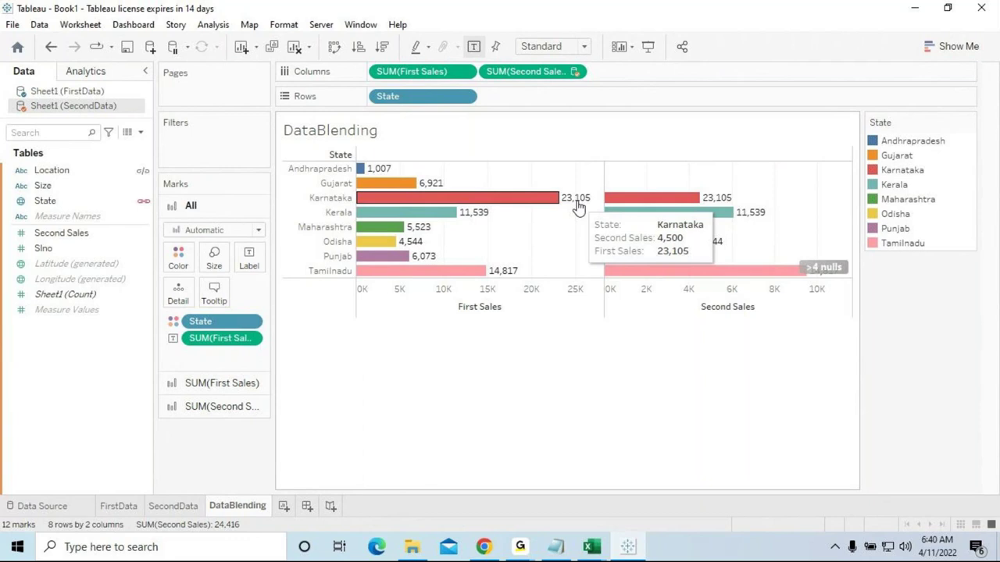
Open Calculator, add Karnataka's First Sales and Second Sales as 23105 + 4500, and minimize it
{"action": "key", "text": "super+r"}
{"action": "type", "text": "calc"}
{"action": "key", "text": "Return"}
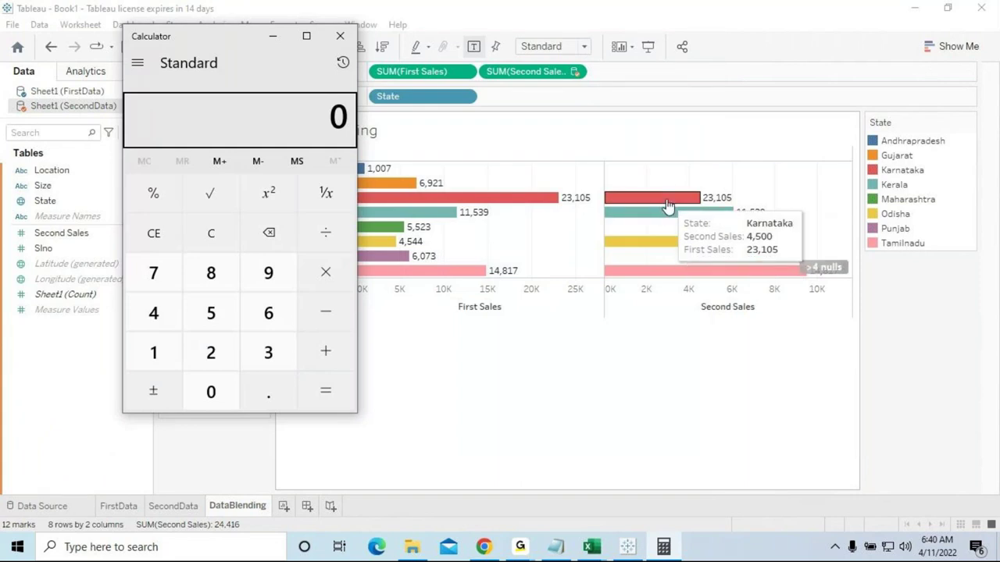
{"action": "type", "text": "231"}
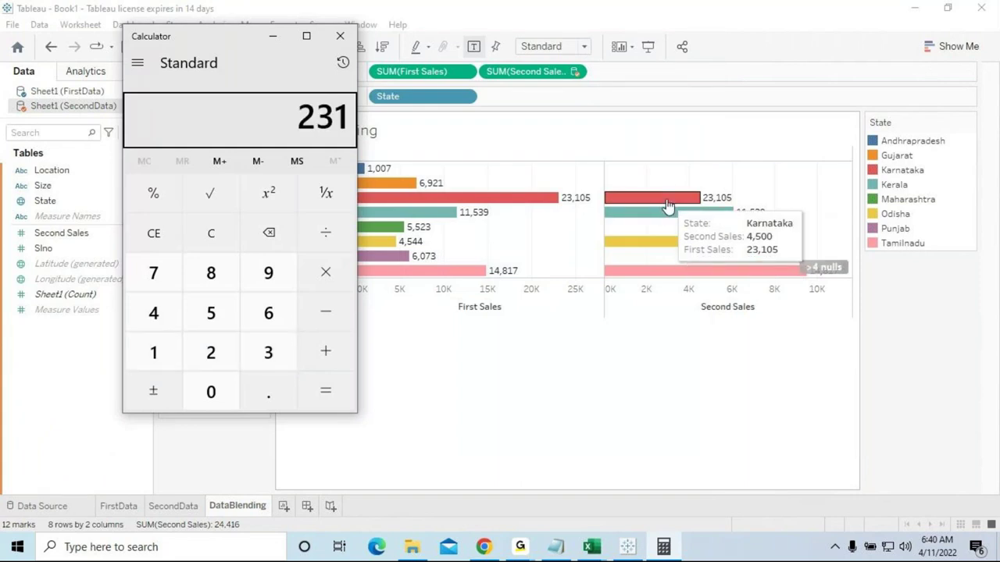
{"action": "type", "text": "05+"}
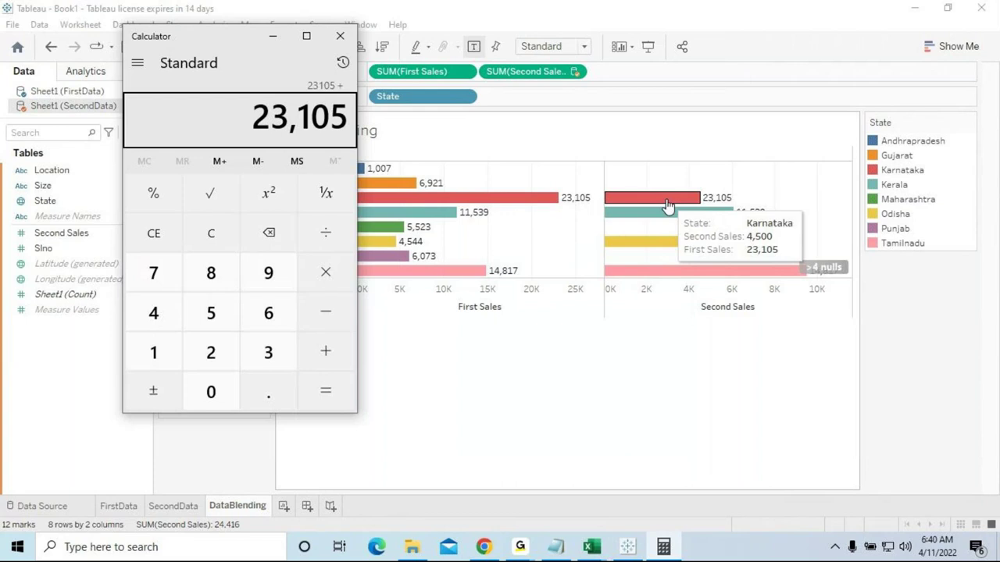
{"action": "type", "text": "4500="}
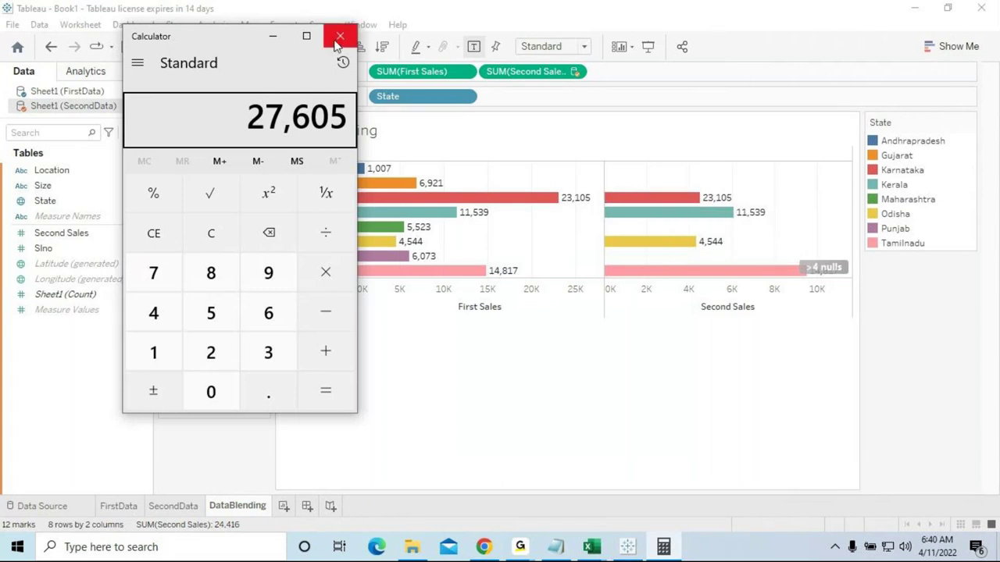
{"action": "left_click", "coordinate": [271, 36]}
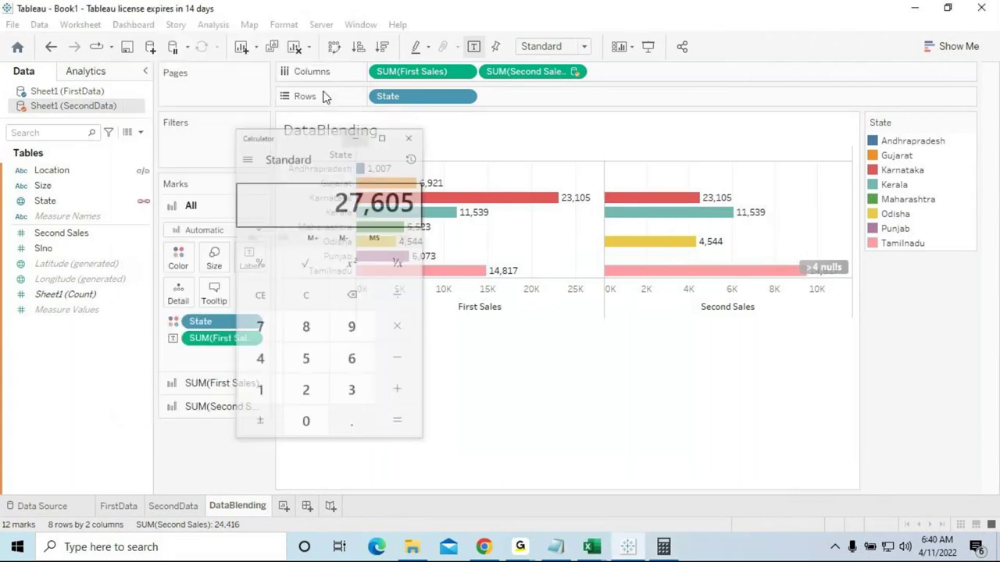
{"action": "left_click", "coordinate": [967, 47]}
{"action": "left_click", "coordinate": [967, 47]}
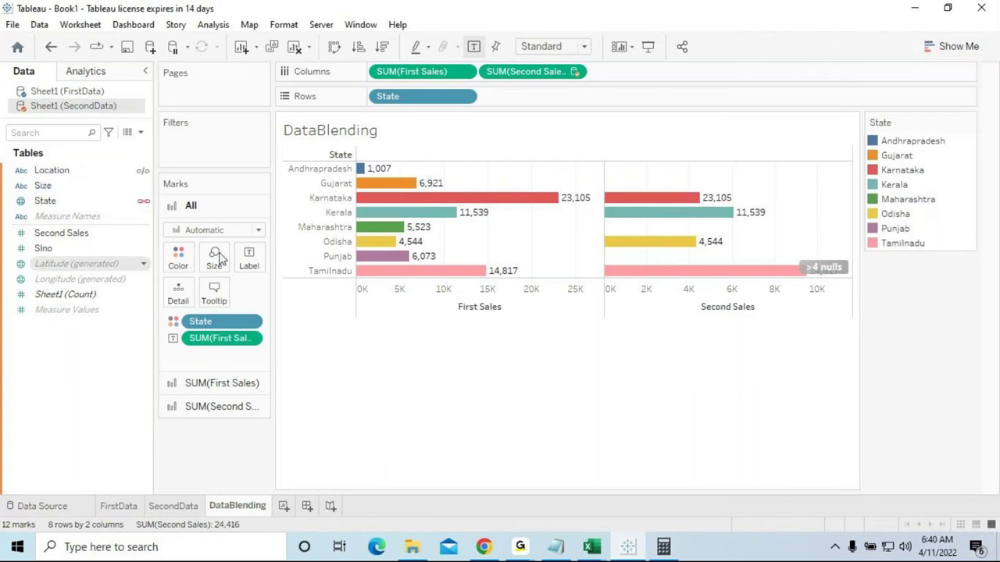
{"action": "left_click", "coordinate": [78, 294]}
{"action": "left_click", "coordinate": [110, 340]}
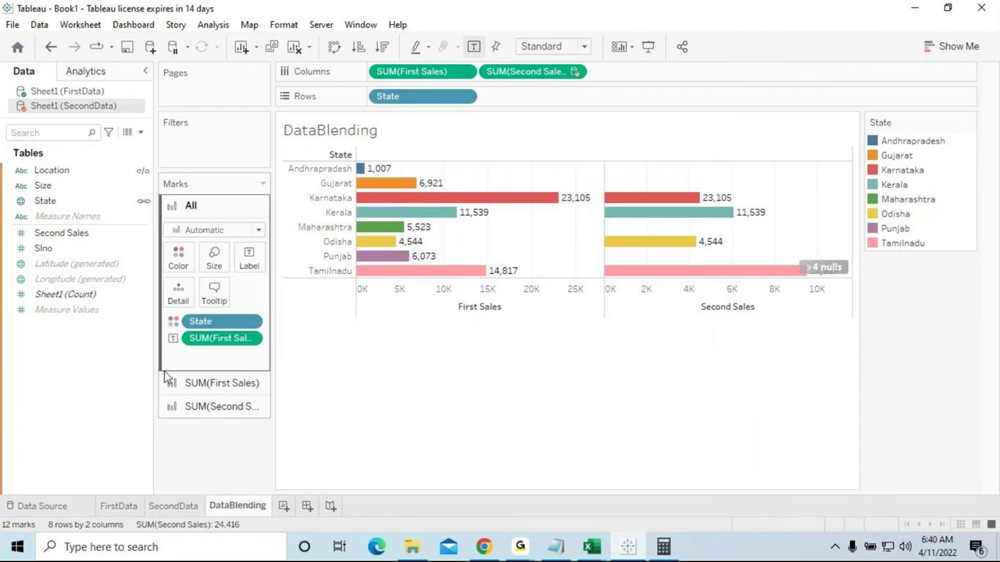
Create a calculated field named TotalSales in the SecondData source
{"action": "right_click", "coordinate": [58, 381]}
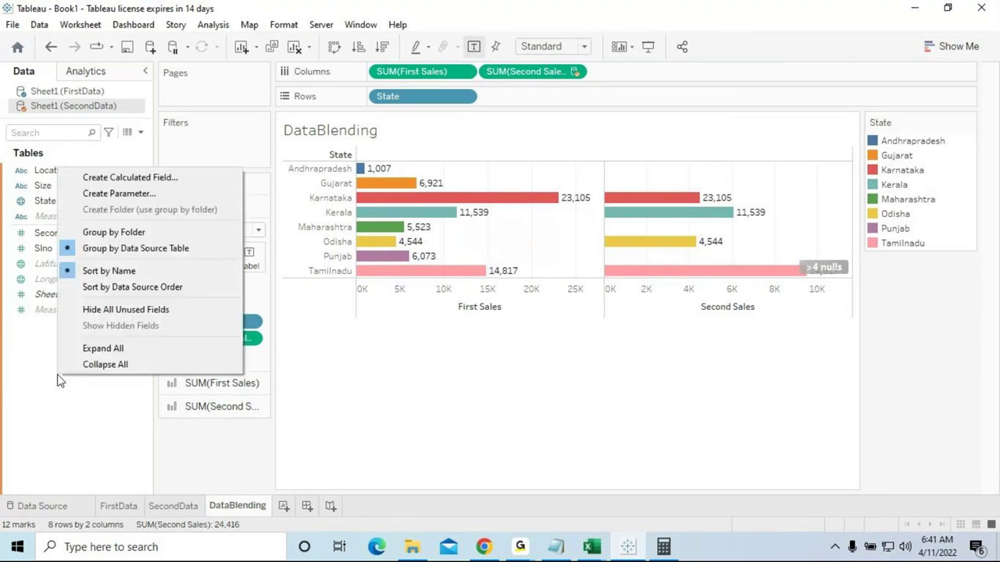
{"action": "left_click", "coordinate": [141, 177]}
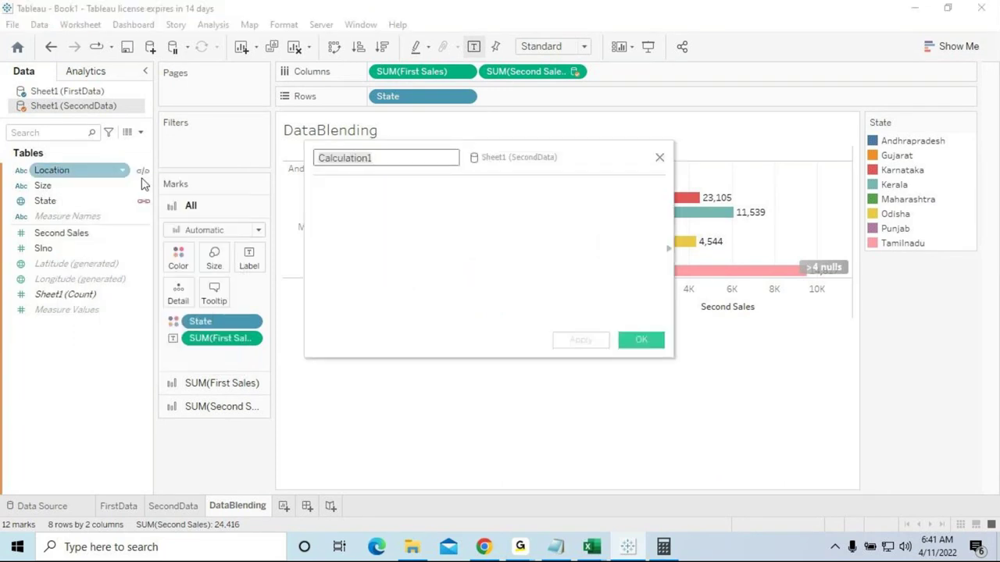
{"action": "key", "text": "BackSpace"}
{"action": "type", "text": "Total"}
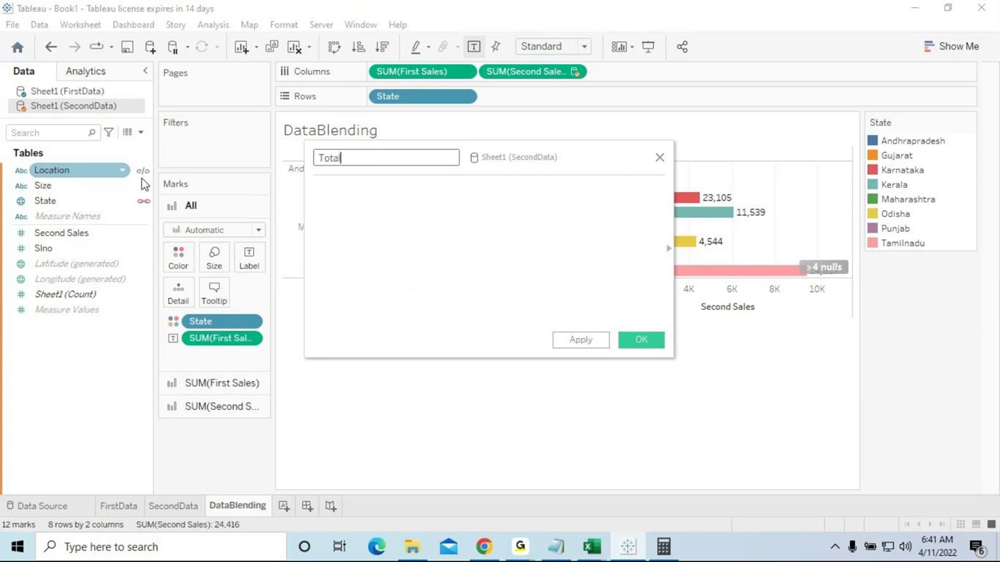
{"action": "type", "text": "Sales"}
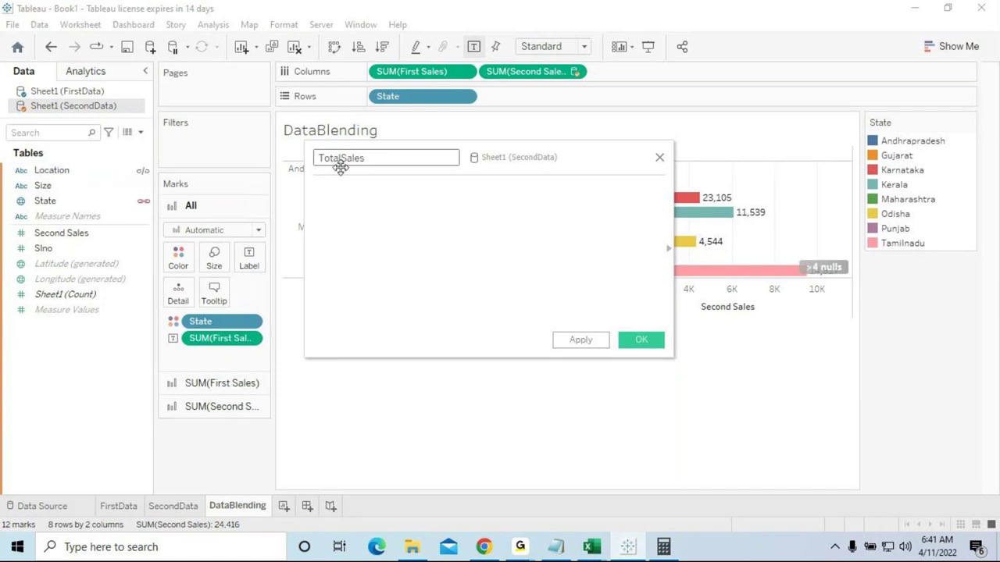
{"action": "left_click", "coordinate": [361, 218]}
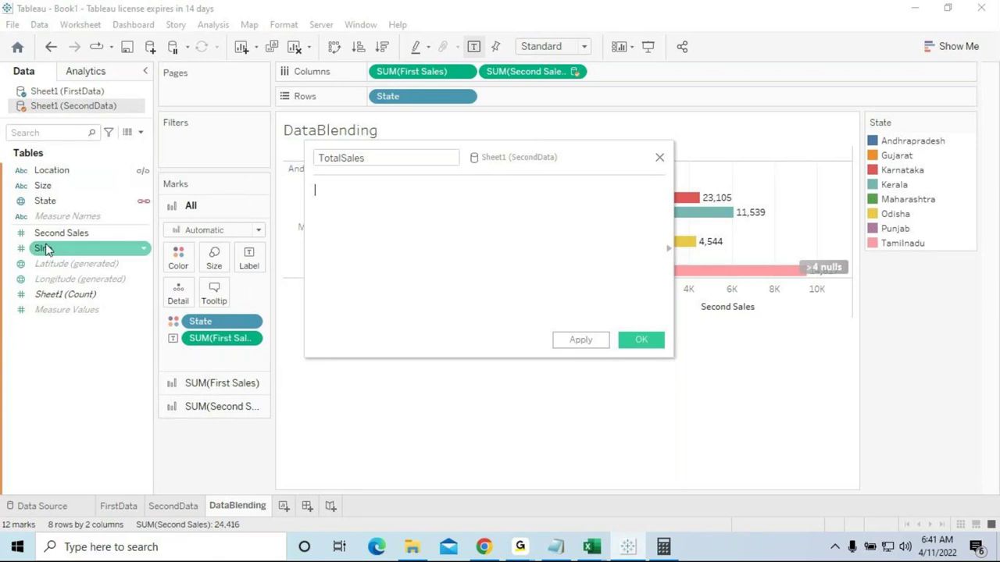
Start the TotalSales formula with sum([Second Sales]) followed by a plus sign
{"action": "type", "text": "sum"}
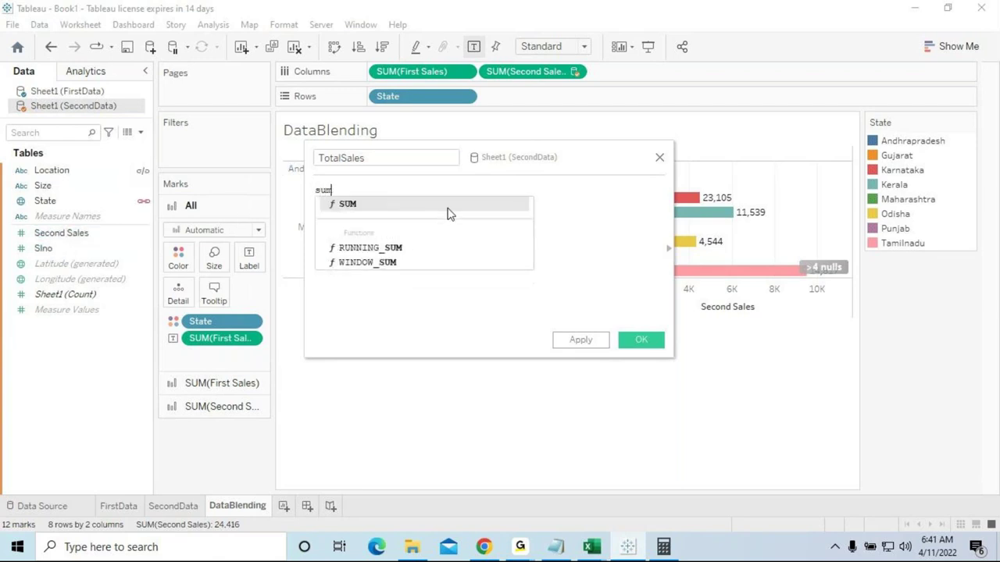
{"action": "type", "text": "(sec"}
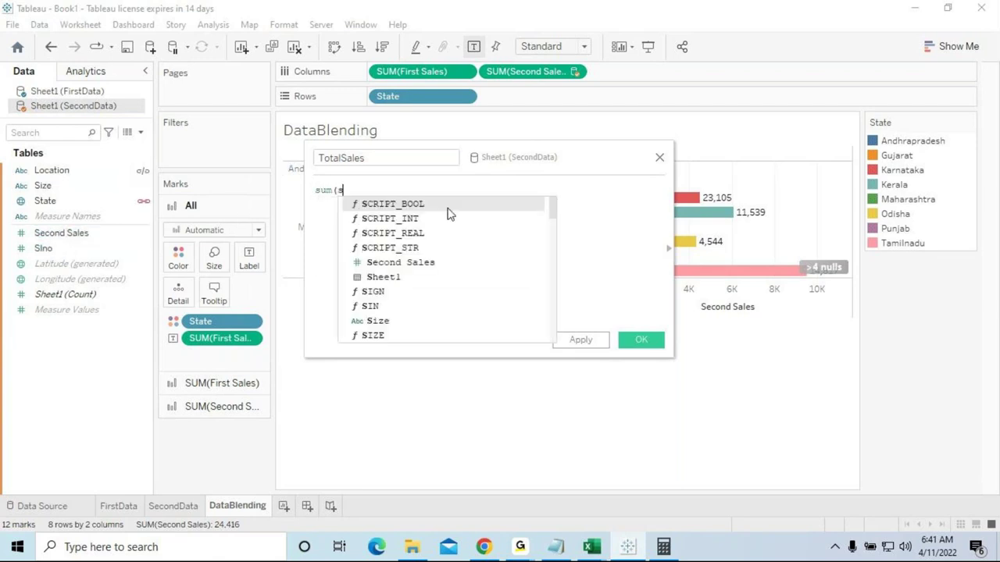
{"action": "left_click", "coordinate": [446, 204]}
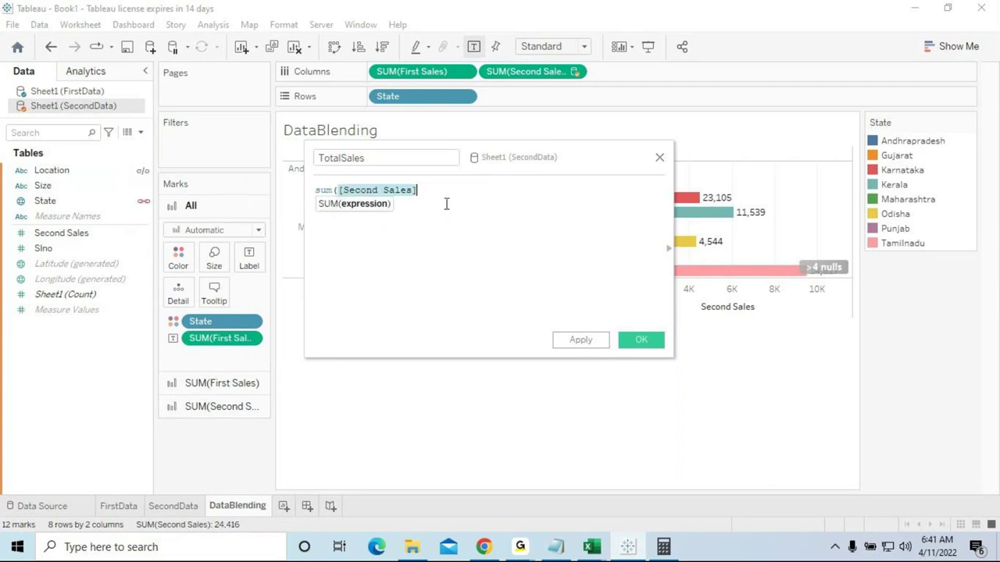
{"action": "type", "text": ")"}
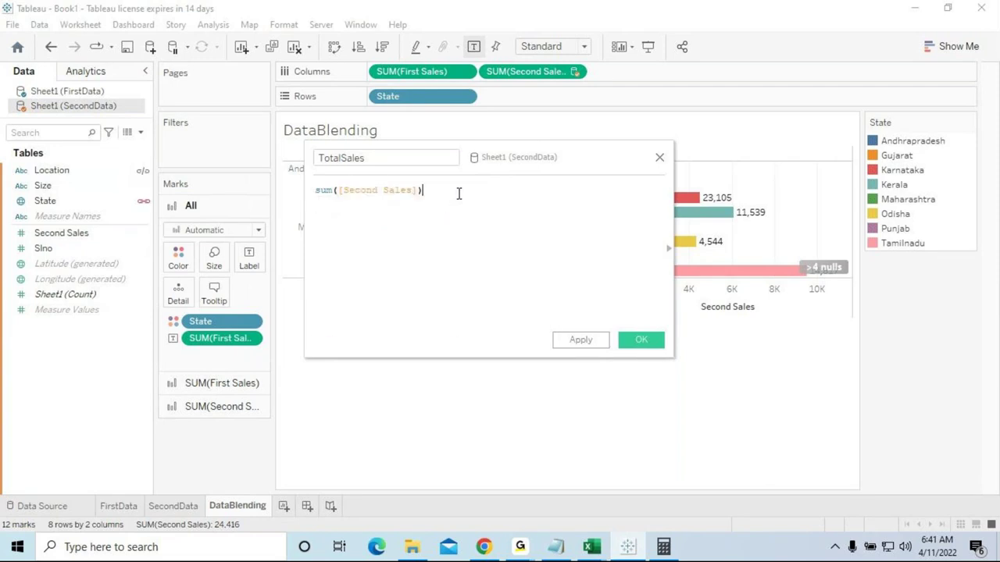
{"action": "type", "text": " +"}
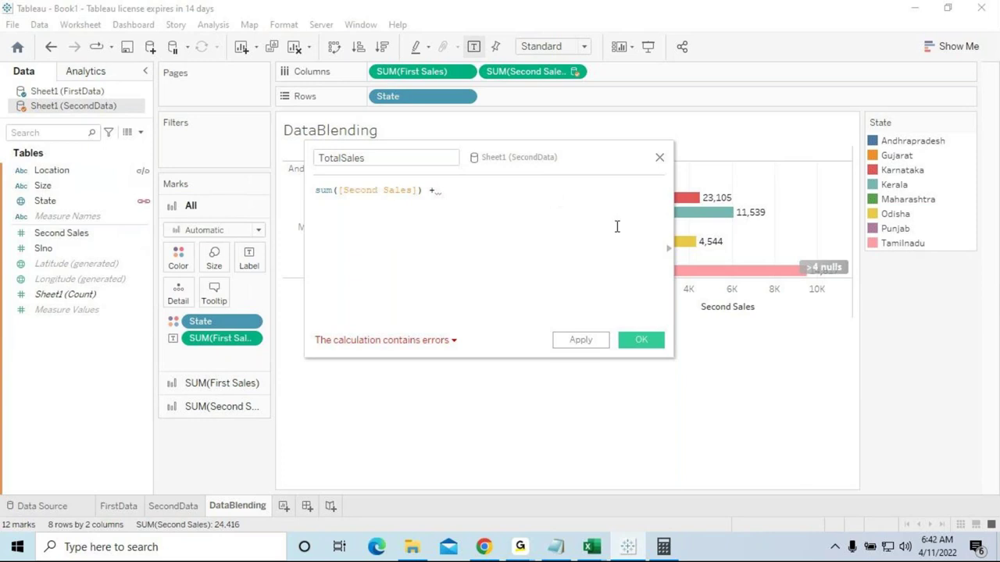
Extend the formula with an opening sum( and insert First Sales from the FirstData source after it
{"action": "left_click", "coordinate": [76, 94]}
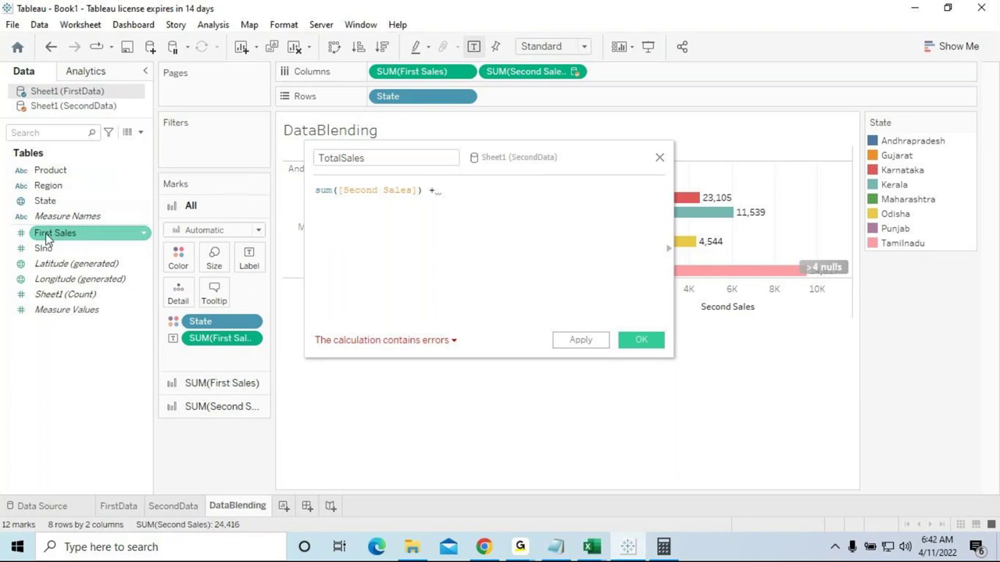
{"action": "left_click", "coordinate": [505, 196]}
{"action": "type", "text": "sum"}
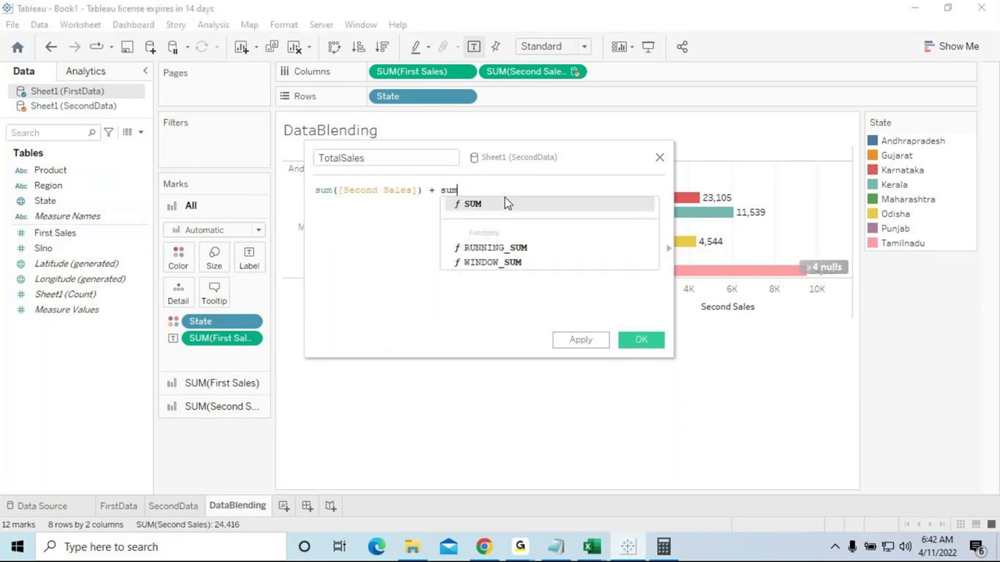
{"action": "type", "text": "("}
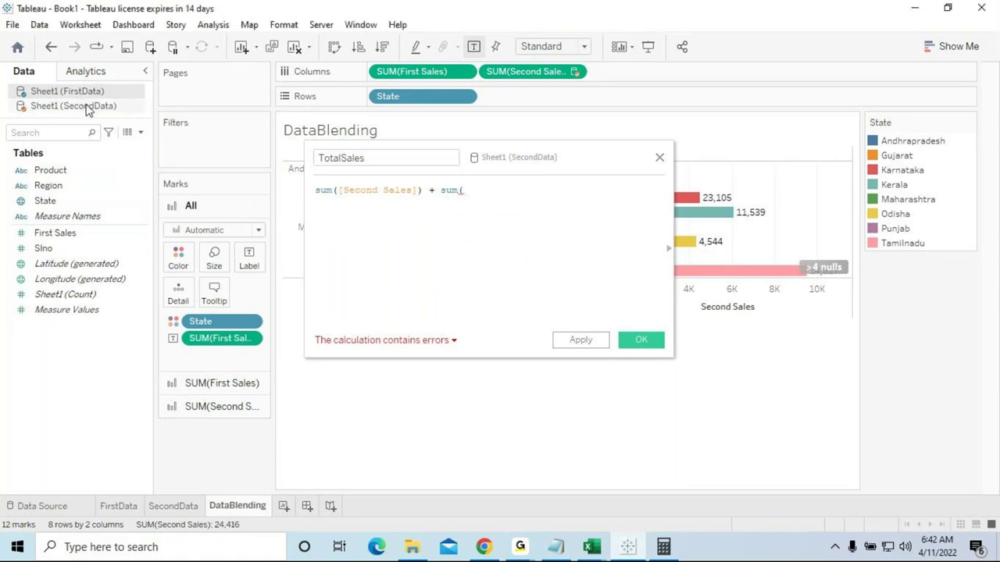
{"action": "left_click", "coordinate": [62, 239]}
{"action": "left_click_drag", "start_coordinate": [62, 239], "coordinate": [532, 200]}
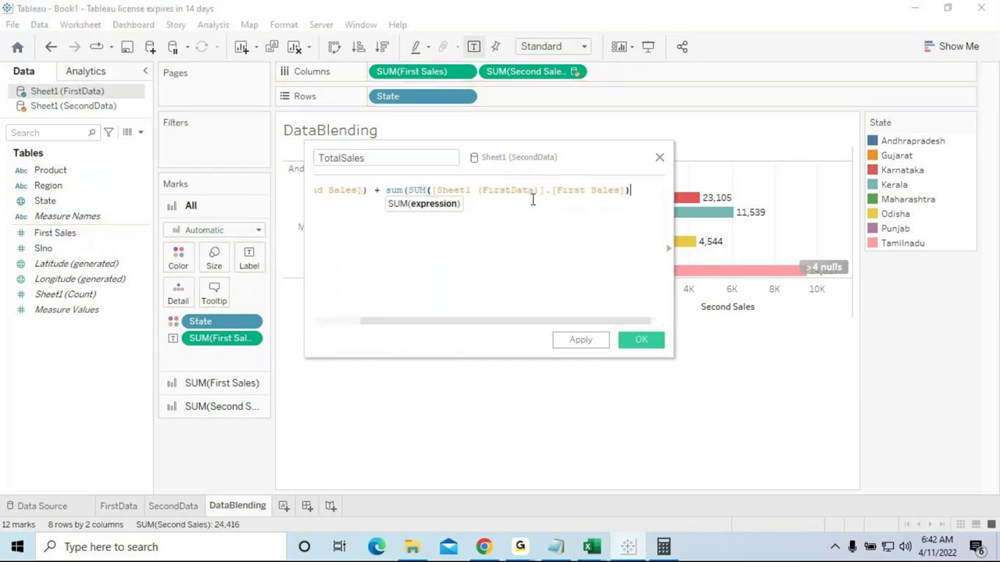
Remove the duplicate sum( so the formula reads sum([Second Sales]) + SUM([Sheet1 (FirstData)].[First Sales]), and save the TotalSales field
{"action": "left_click", "coordinate": [404, 190]}
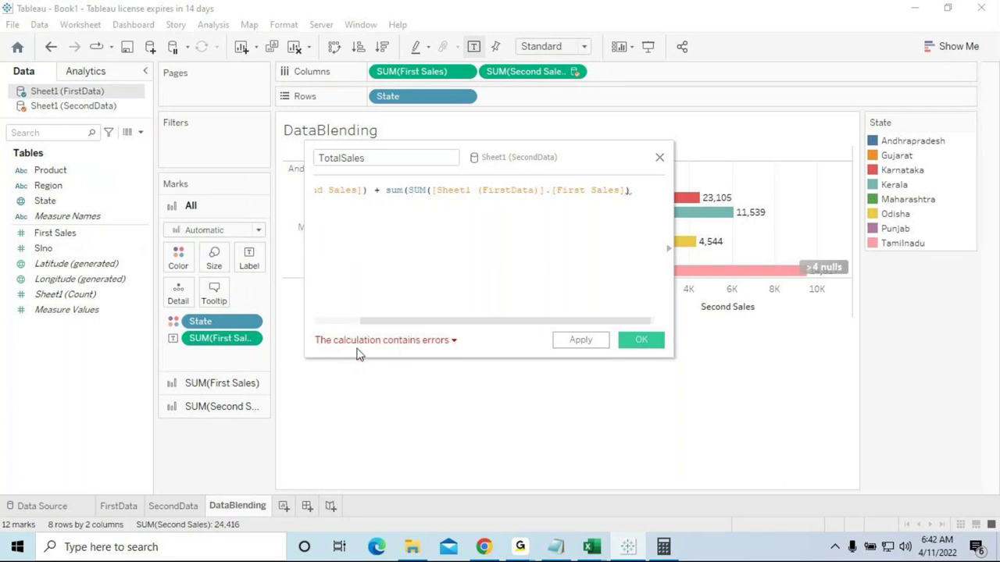
{"action": "left_click", "coordinate": [407, 190]}
{"action": "key", "text": "BackSpace"}
{"action": "key", "text": "BackSpace"}
{"action": "key", "text": "BackSpace"}
{"action": "key", "text": "BackSpace"}
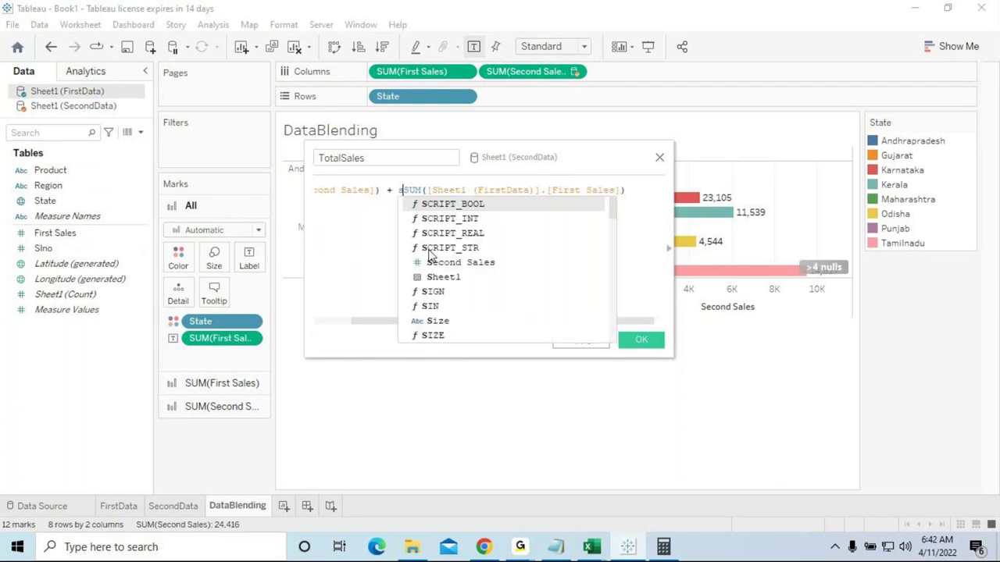
{"action": "left_click", "coordinate": [630, 189]}
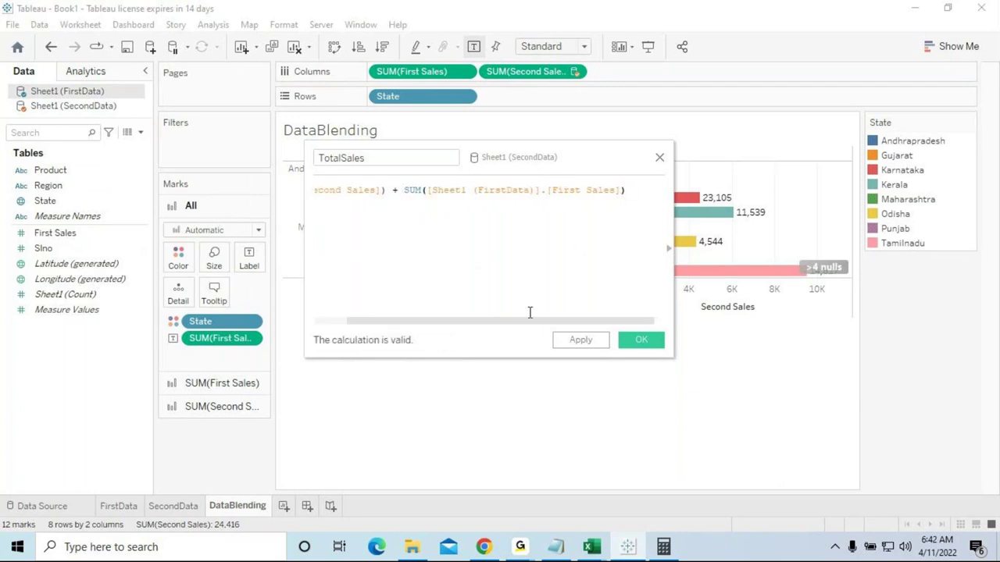
{"action": "left_click_drag", "start_coordinate": [418, 325], "coordinate": [343, 328]}
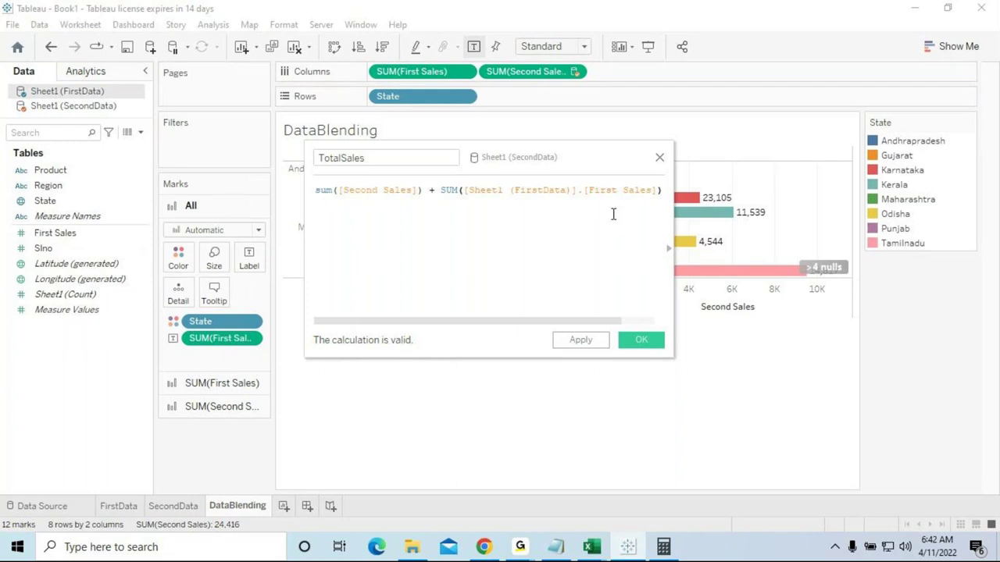
{"action": "left_click", "coordinate": [581, 344]}
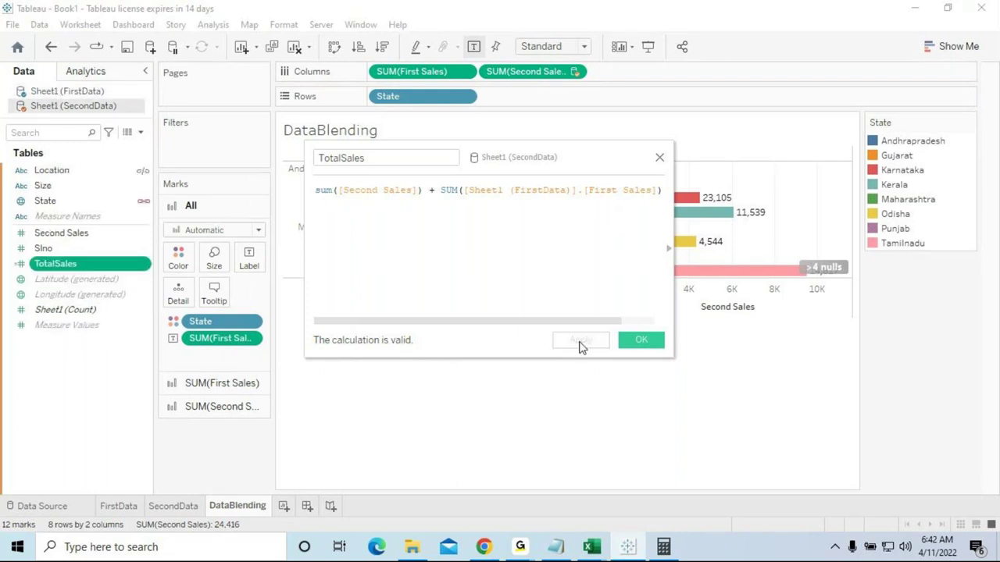
{"action": "left_click", "coordinate": [634, 344]}
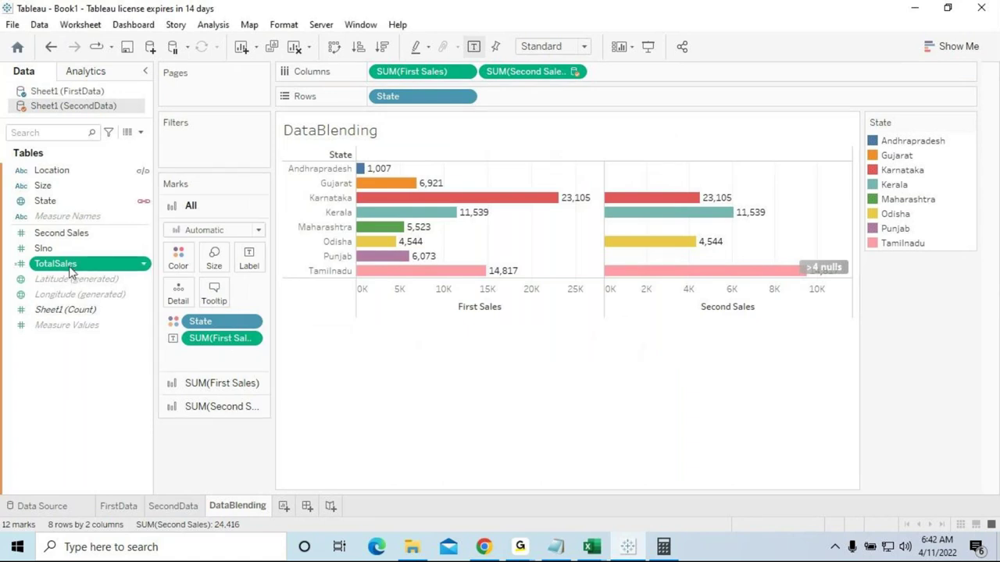
Add TotalSales to the columns beside Second Sales and label the bars with TotalSales instead of First Sales
{"action": "left_click_drag", "start_coordinate": [70, 267], "coordinate": [646, 80]}
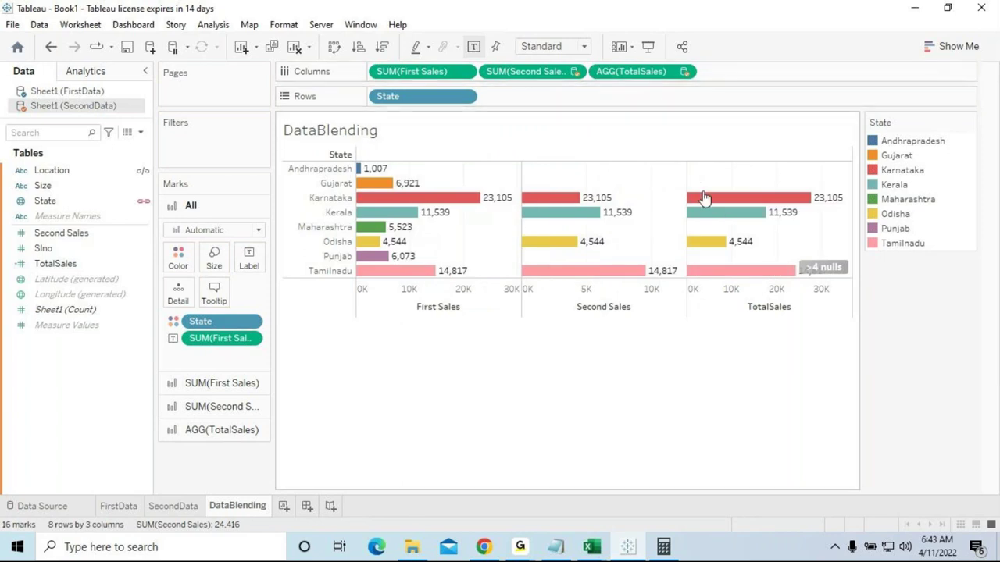
{"action": "mouse_move", "coordinate": [706, 198]}
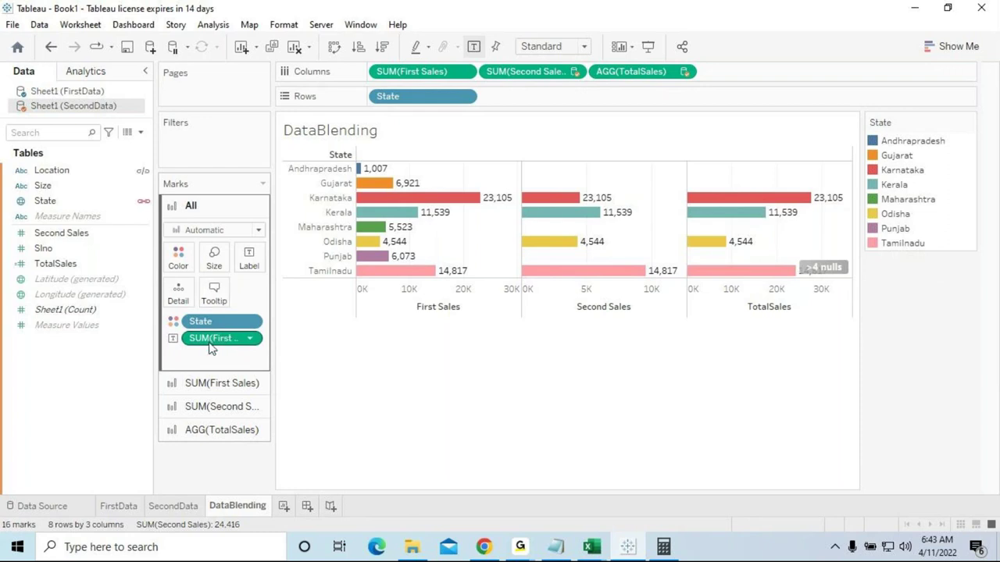
{"action": "left_click_drag", "start_coordinate": [47, 265], "coordinate": [250, 264]}
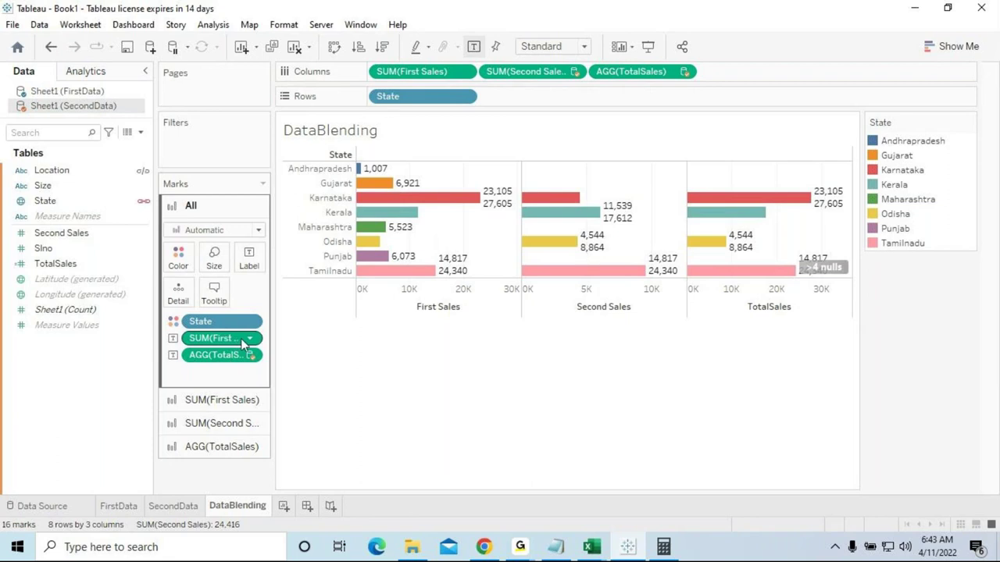
{"action": "left_click_drag", "start_coordinate": [226, 341], "coordinate": [213, 478]}
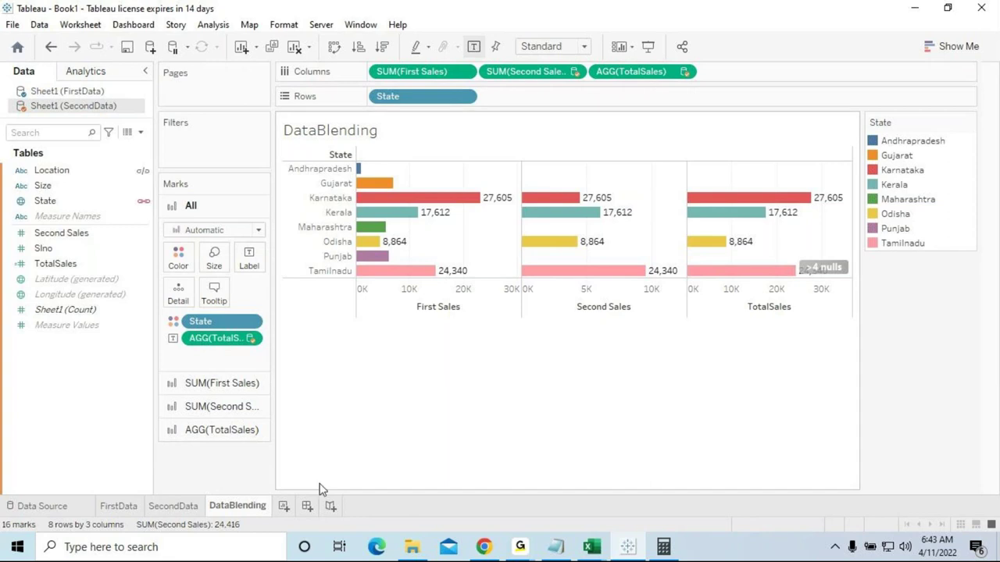
{"action": "mouse_move", "coordinate": [763, 205]}
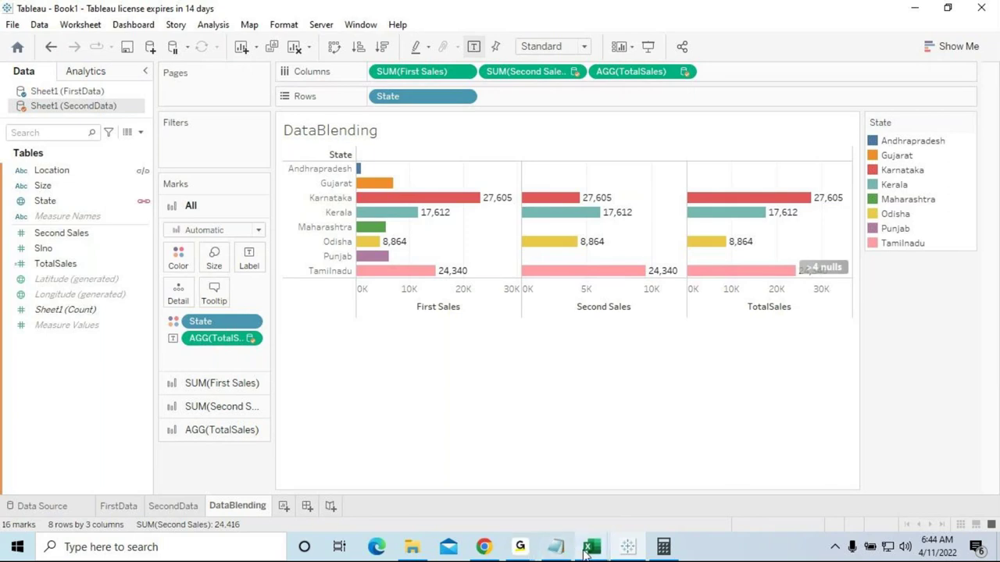
{"action": "mouse_move", "coordinate": [520, 547]}
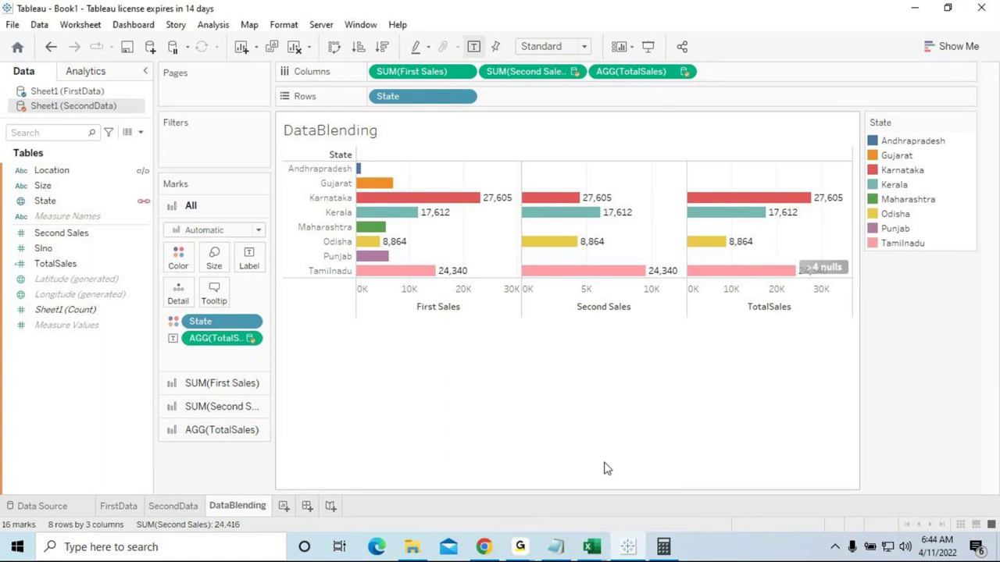
Undo both label changes and remove TotalSales from the columns
{"action": "key", "text": "ctrl+z"}
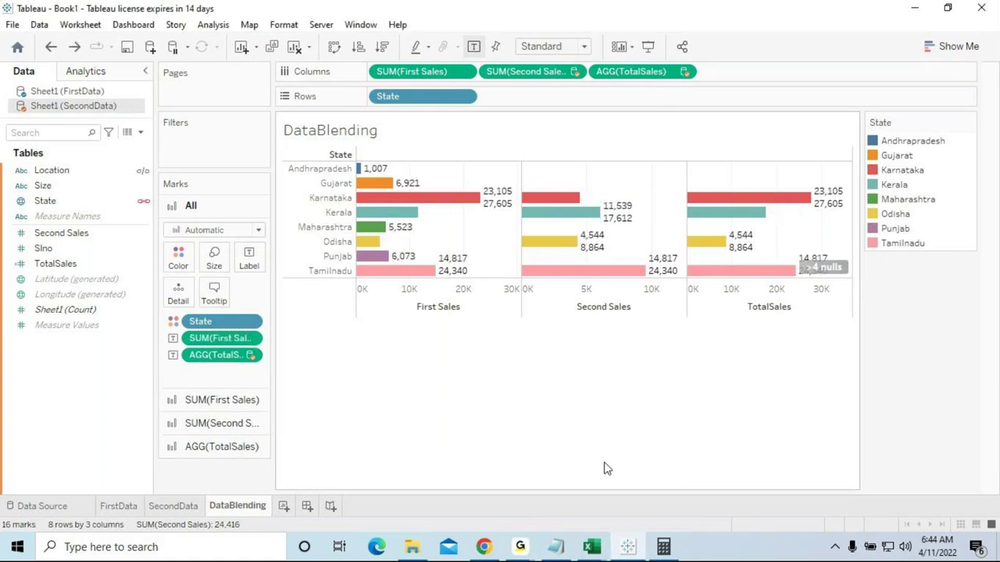
{"action": "key", "text": "ctrl+z"}
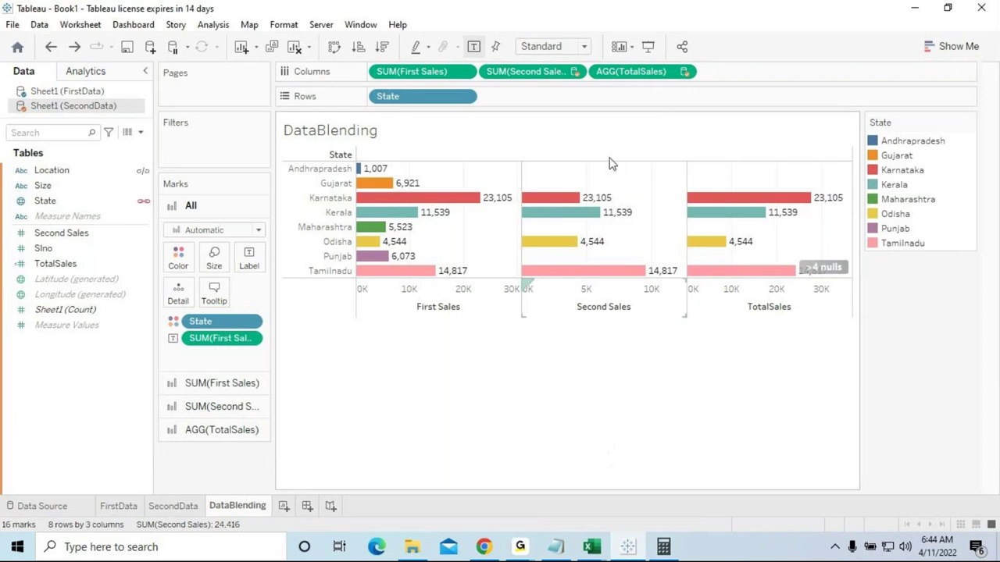
{"action": "left_click", "coordinate": [62, 265]}
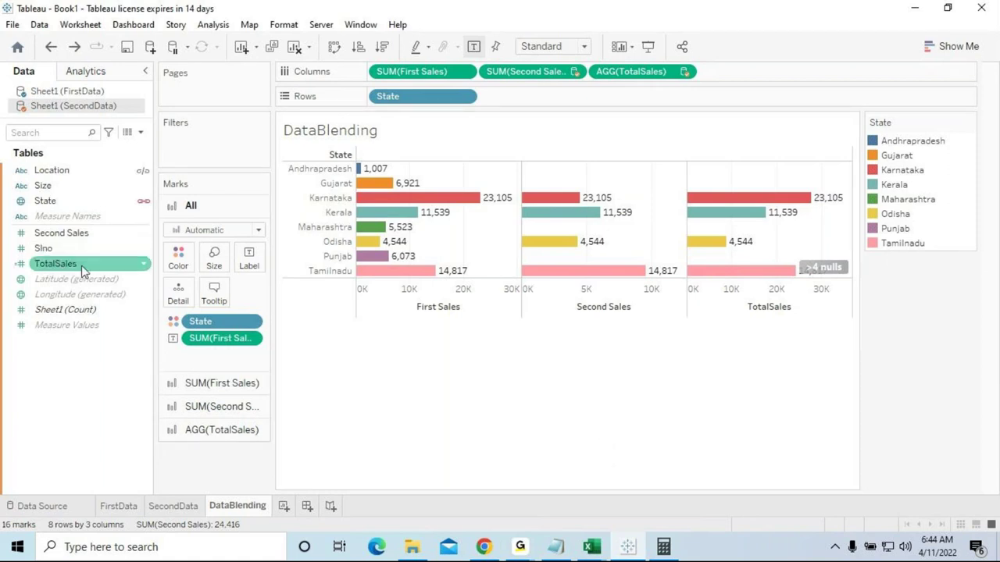
{"action": "left_click_drag", "start_coordinate": [60, 262], "coordinate": [209, 479]}
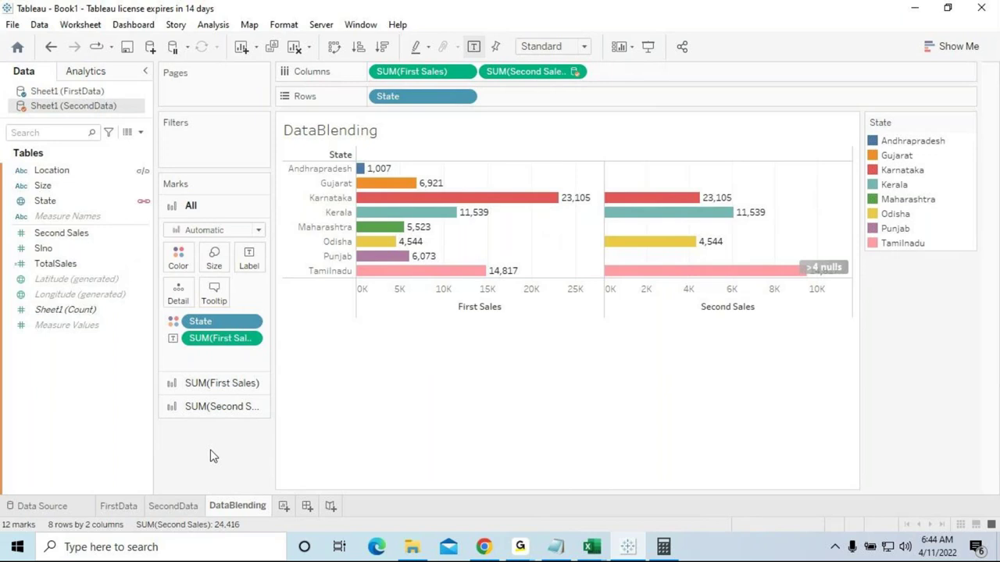
Add TotalSales to the columns after Second Sales and check the details of Karnataka's TotalSales bar
{"action": "left_click_drag", "start_coordinate": [45, 264], "coordinate": [623, 75]}
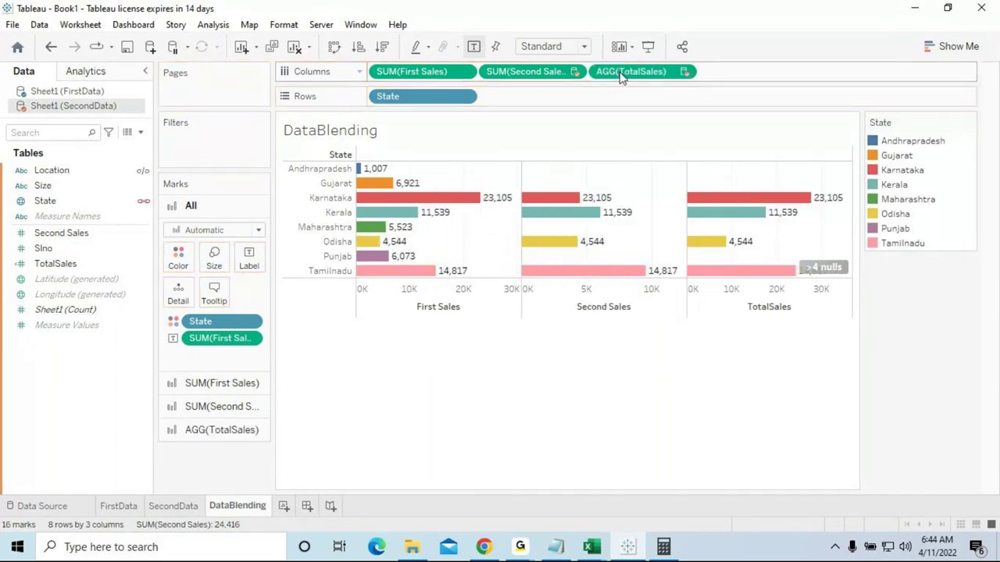
{"action": "mouse_move", "coordinate": [720, 201]}
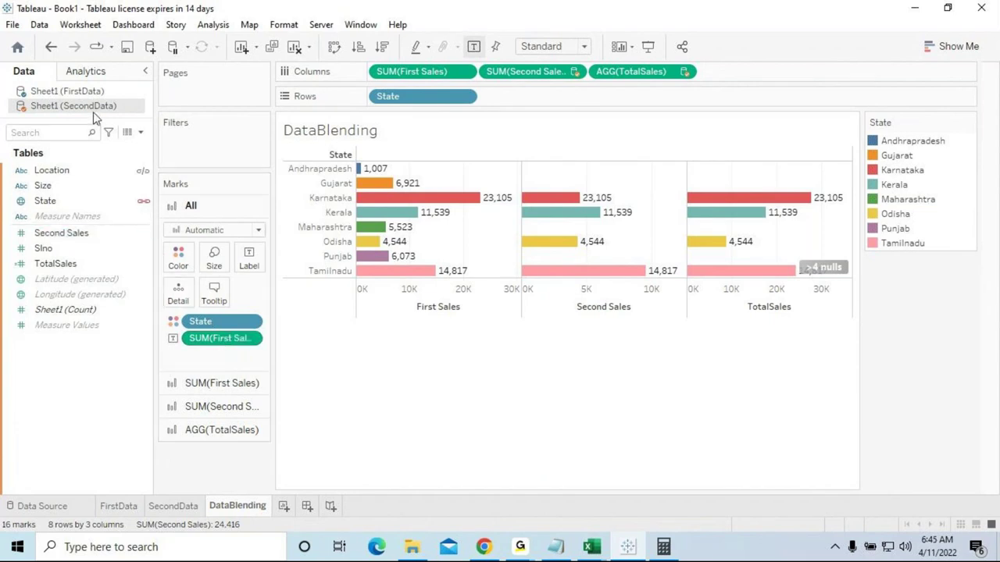
{"action": "mouse_move", "coordinate": [798, 204]}
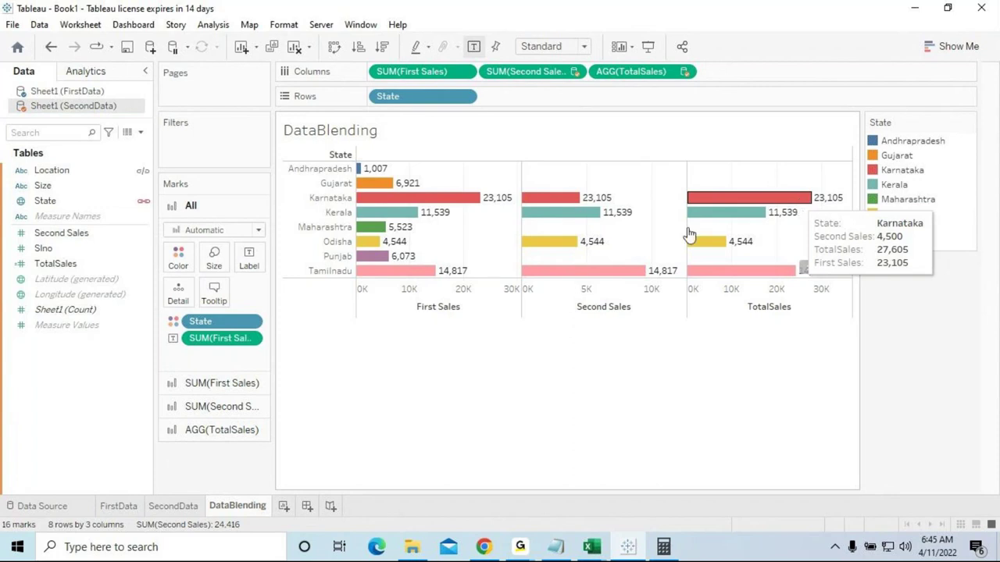
Remove the First Sales label from all bars and label them with Second Sales instead
{"action": "left_click_drag", "start_coordinate": [218, 343], "coordinate": [206, 473]}
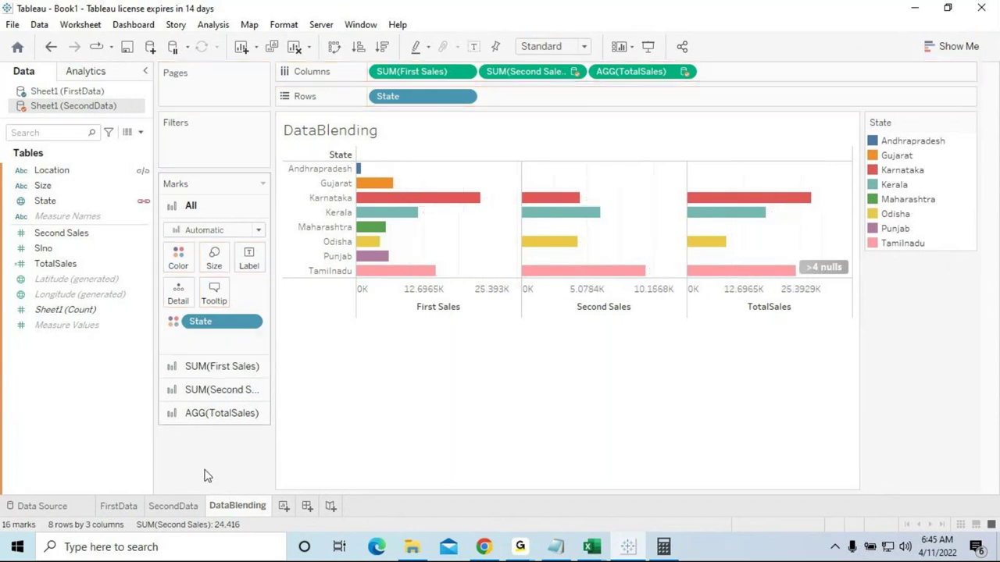
{"action": "left_click", "coordinate": [84, 248]}
{"action": "left_click", "coordinate": [78, 233]}
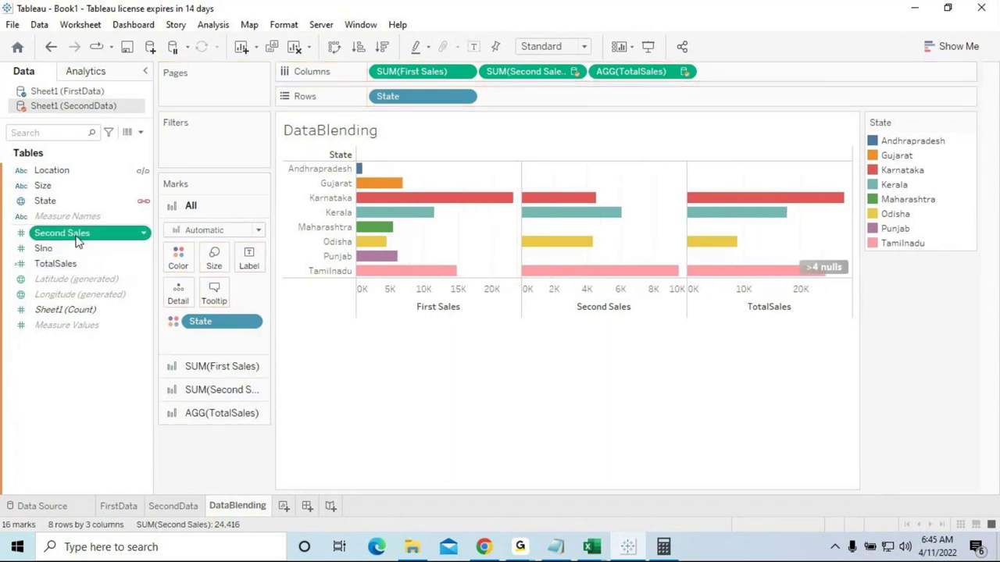
{"action": "left_click_drag", "start_coordinate": [78, 233], "coordinate": [255, 268]}
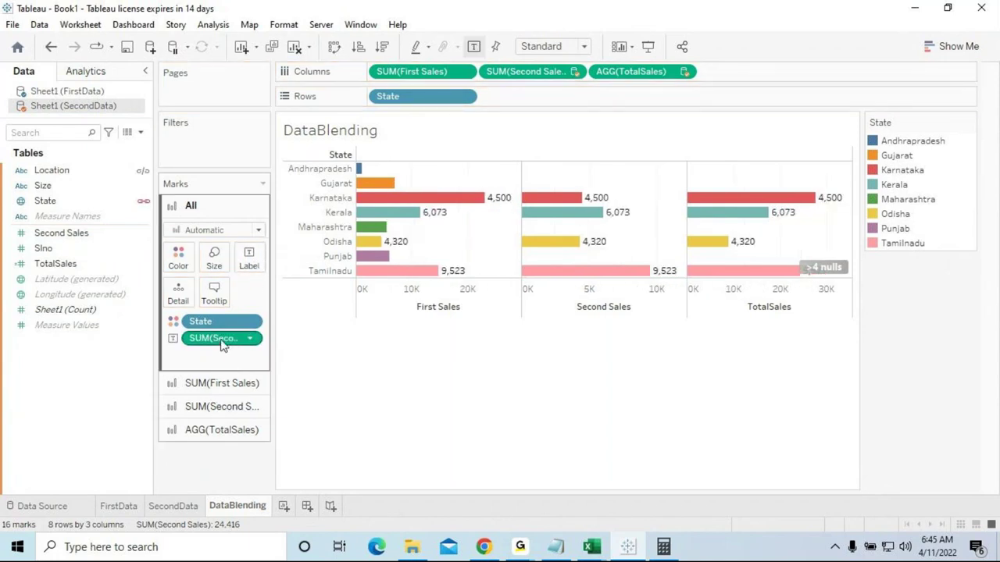
Replace the Second Sales label on all bars with TotalSales and check the details of Karnataka's TotalSales bar
{"action": "left_click_drag", "start_coordinate": [222, 345], "coordinate": [221, 486]}
{"action": "left_click", "coordinate": [74, 266]}
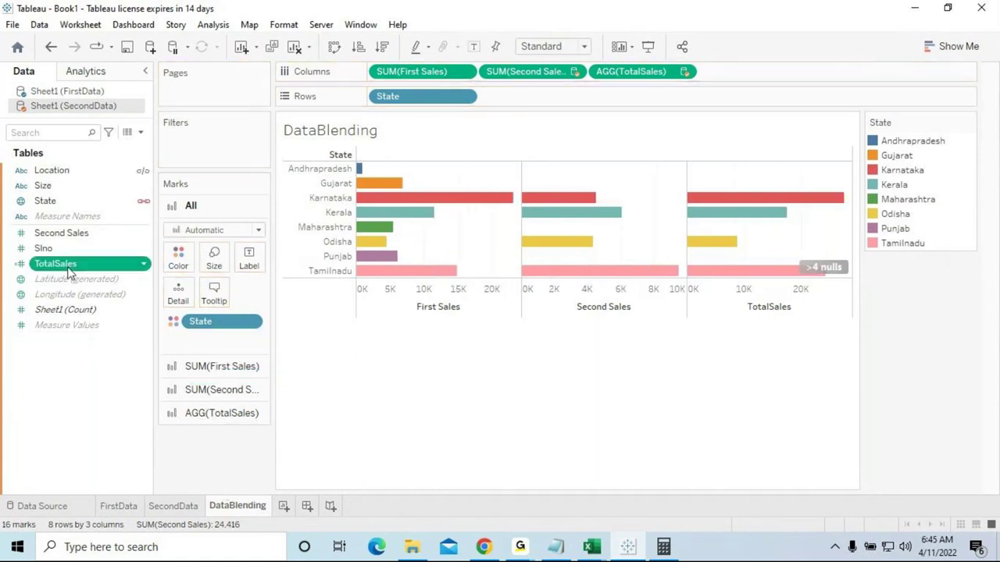
{"action": "left_click_drag", "start_coordinate": [75, 270], "coordinate": [251, 268]}
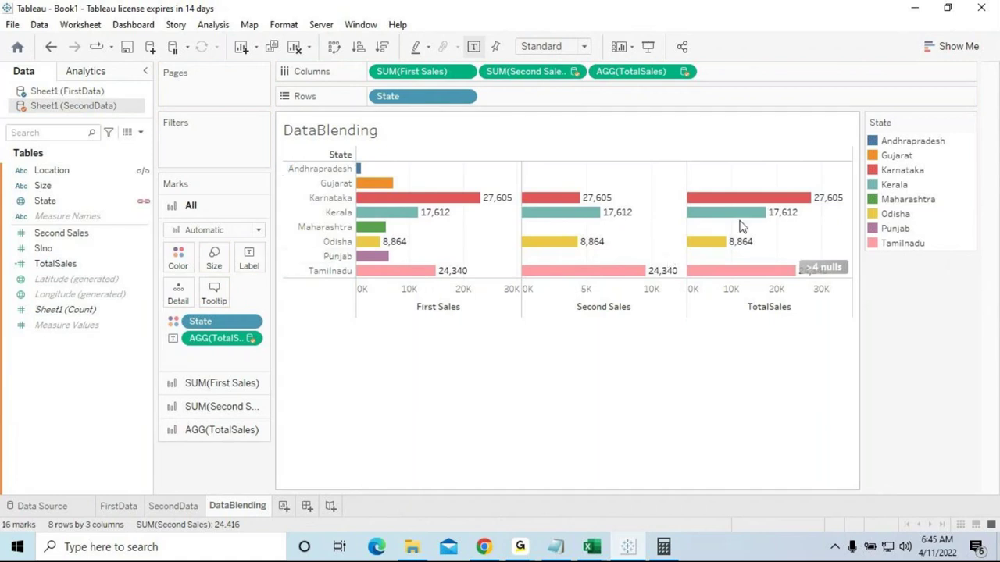
{"action": "mouse_move", "coordinate": [765, 205]}
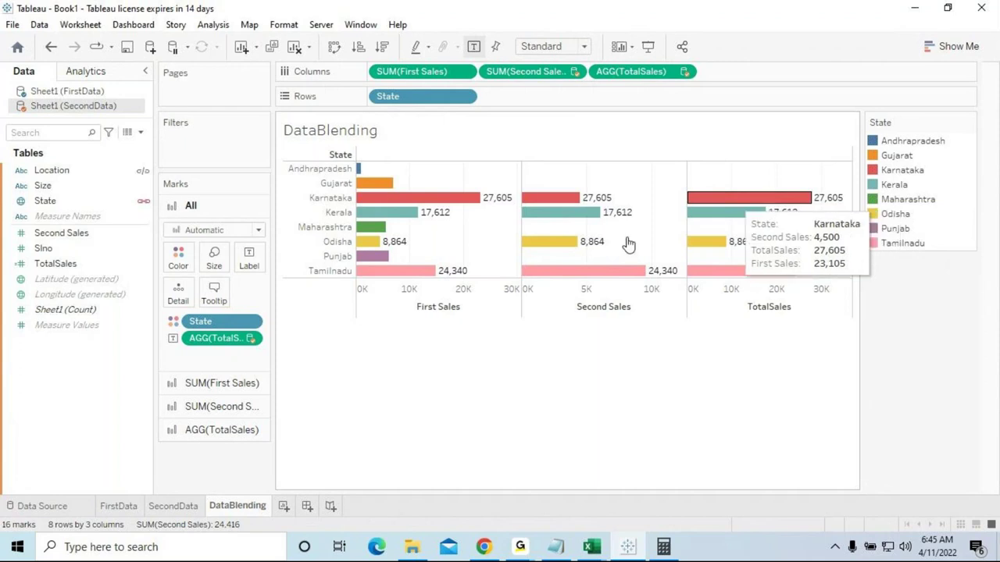
{"action": "left_click", "coordinate": [521, 548]}
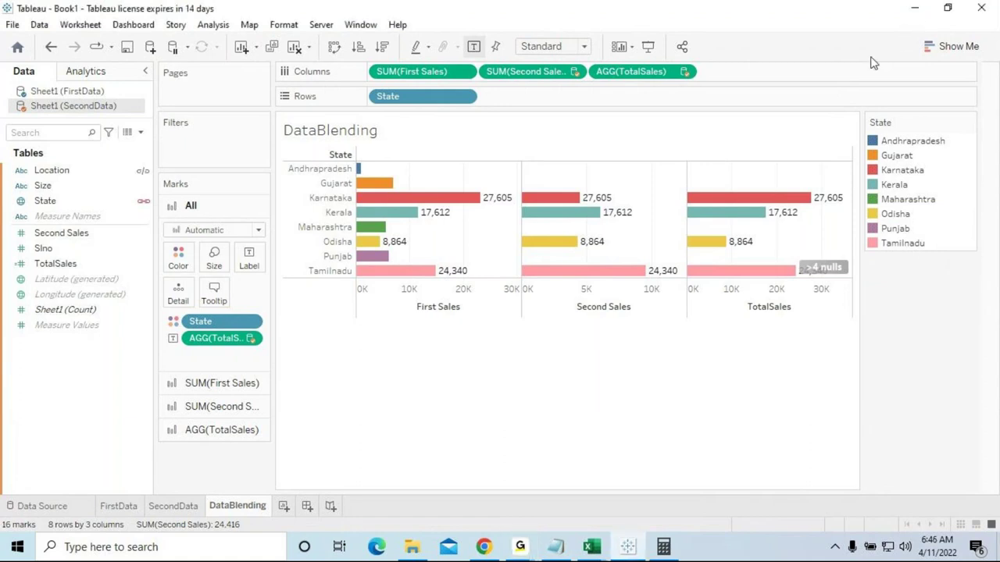
Remove TotalSales from the columns and delete the TotalSales calculated field from SecondData
{"action": "left_click", "coordinate": [58, 264]}
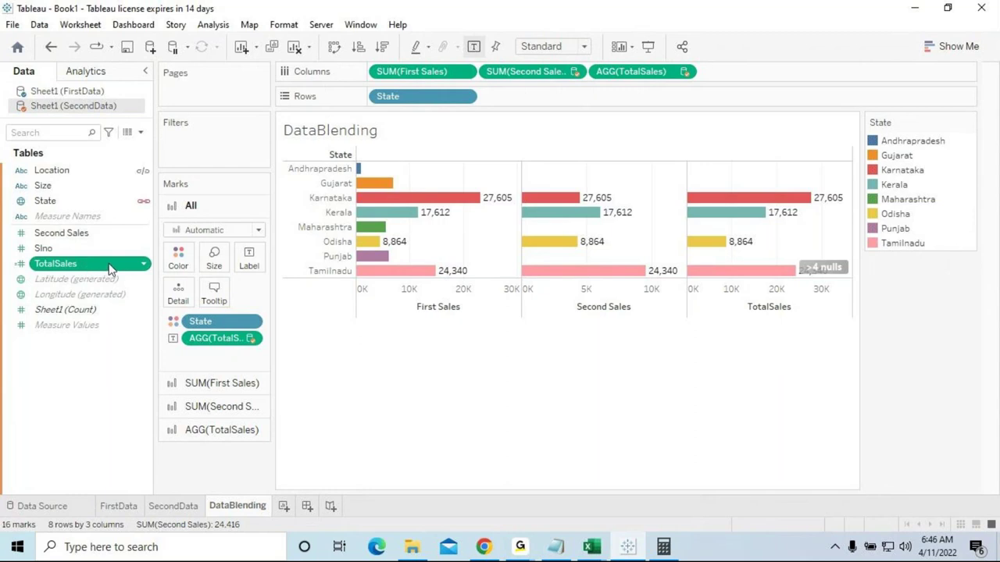
{"action": "left_click_drag", "start_coordinate": [681, 68], "coordinate": [226, 476]}
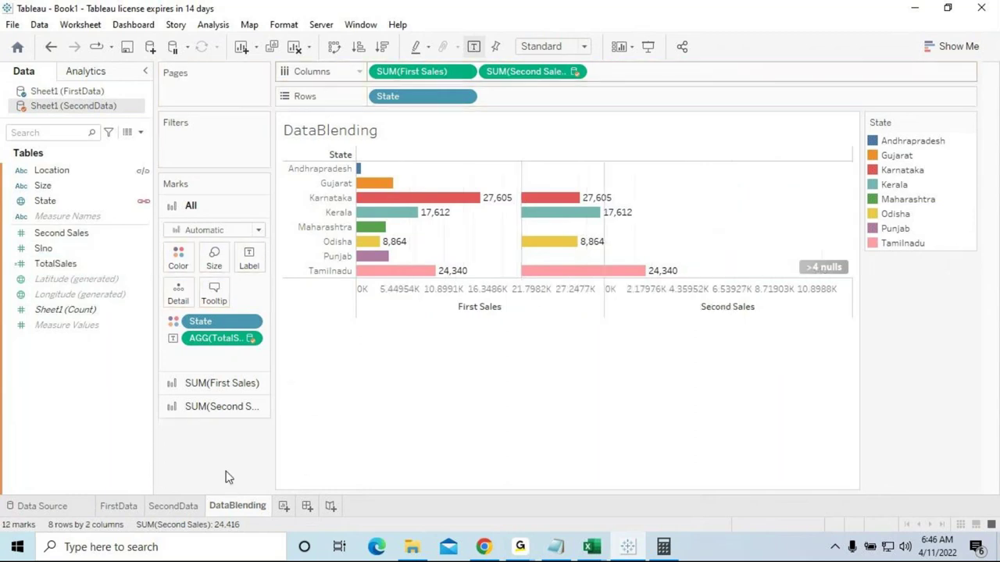
{"action": "left_click", "coordinate": [75, 266]}
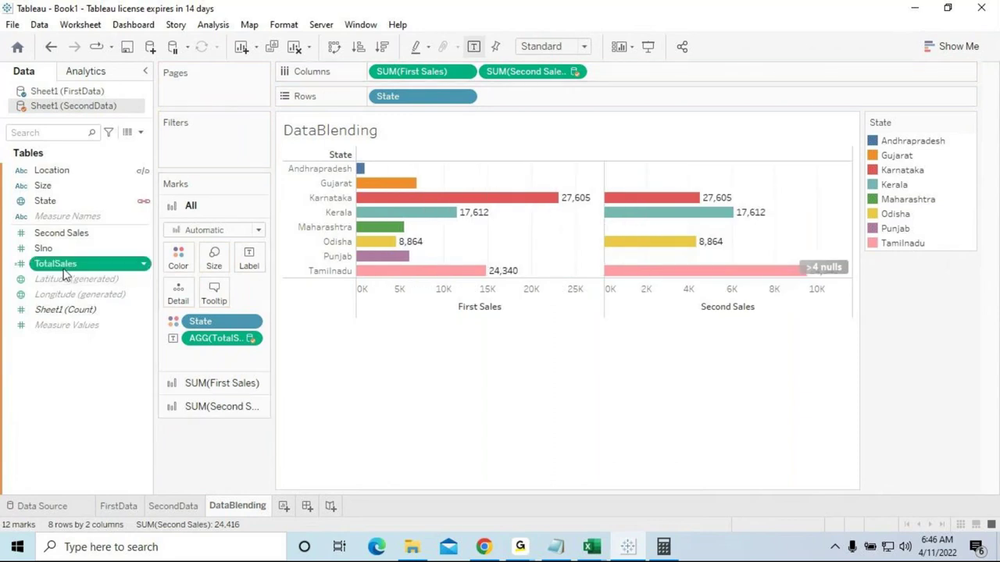
{"action": "right_click", "coordinate": [77, 269]}
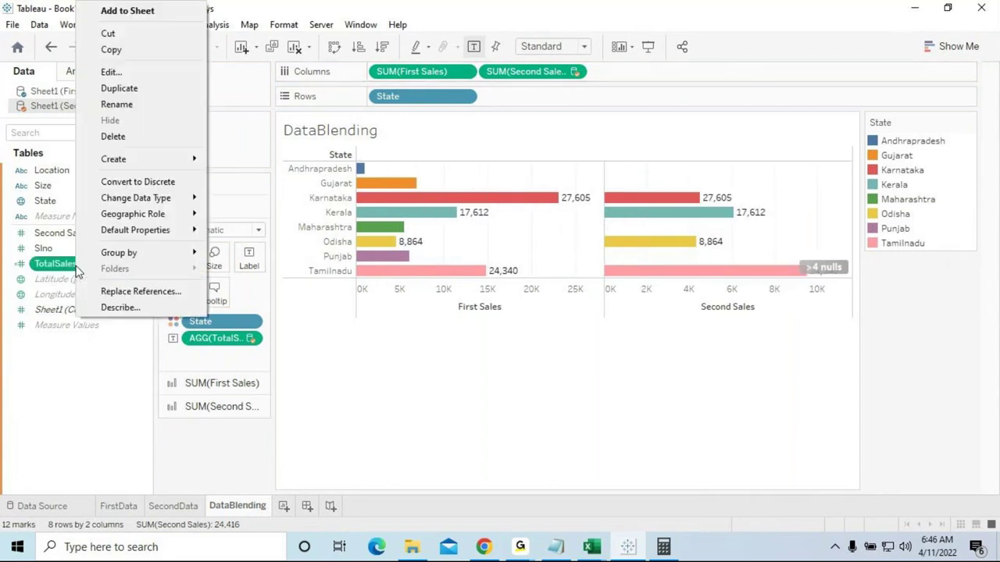
{"action": "left_click", "coordinate": [123, 143]}
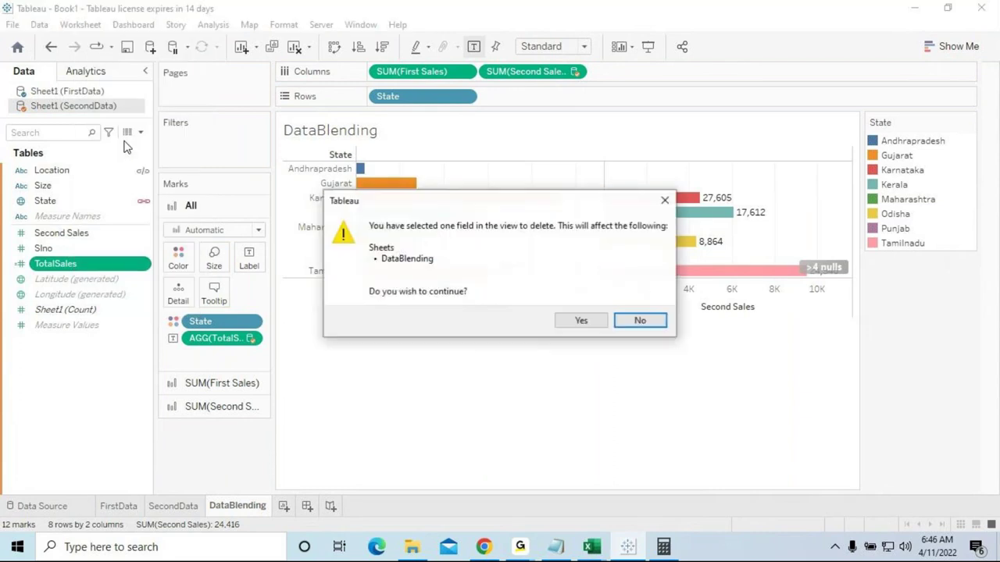
{"action": "left_click", "coordinate": [585, 325]}
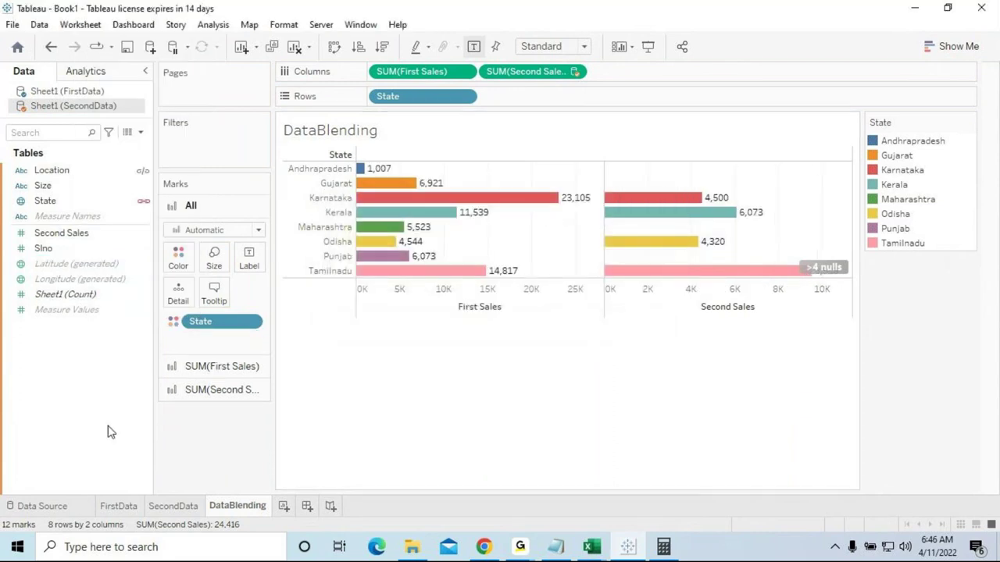
Start a new calculated field in SecondData and name it TotalSales
{"action": "right_click", "coordinate": [69, 398]}
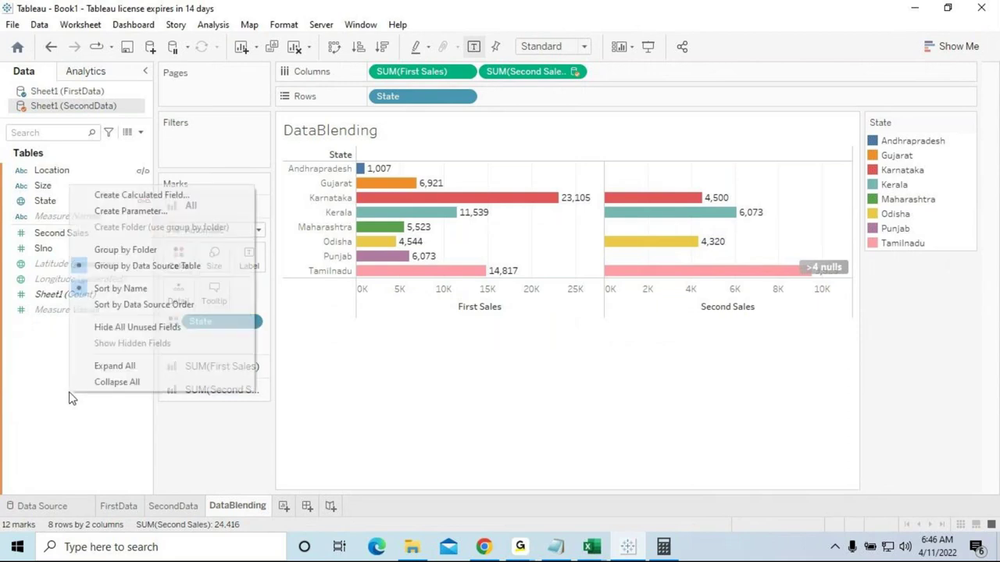
{"action": "right_click", "coordinate": [65, 424]}
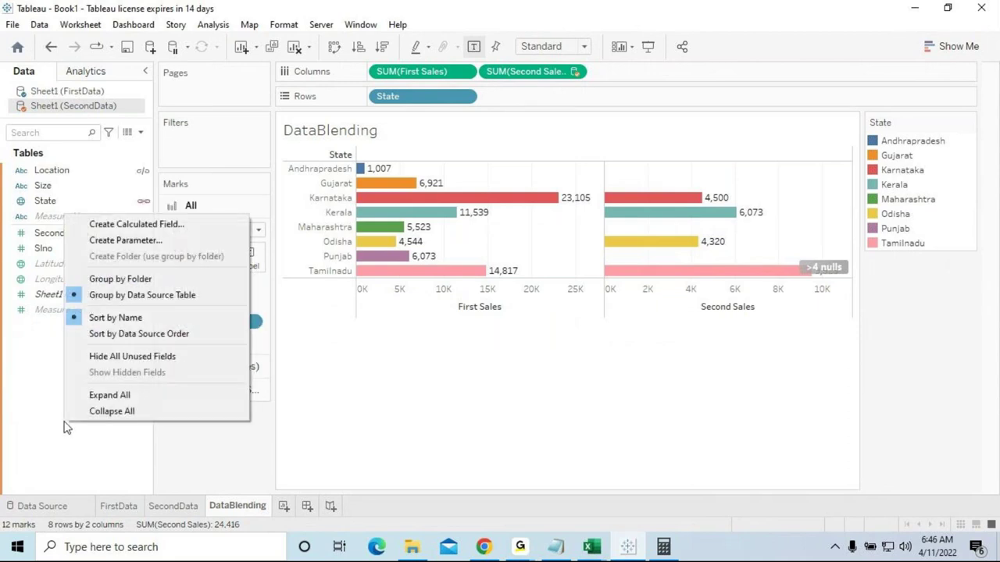
{"action": "left_click", "coordinate": [125, 226]}
{"action": "type", "text": "T"}
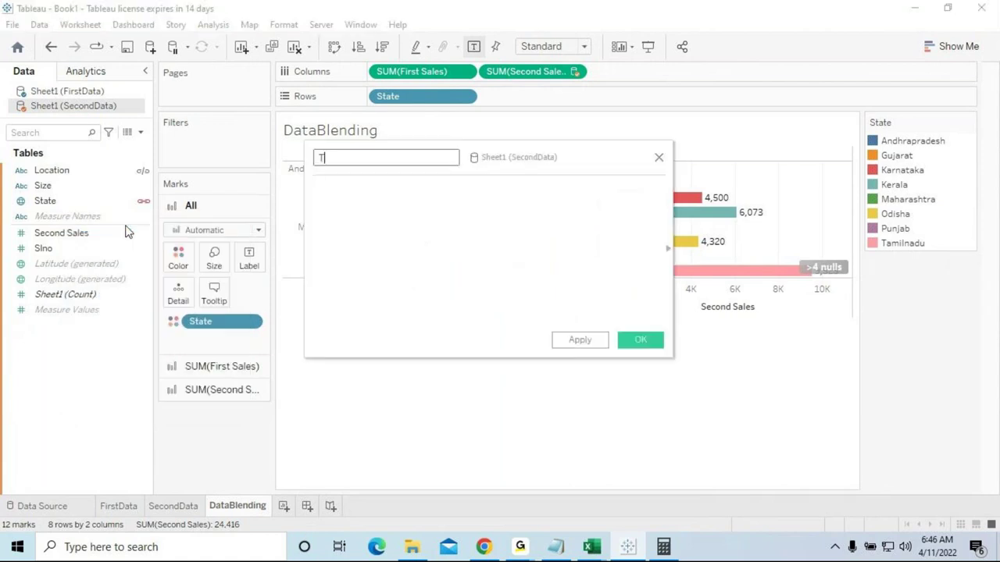
{"action": "type", "text": "otalSales"}
{"action": "left_click", "coordinate": [399, 227]}
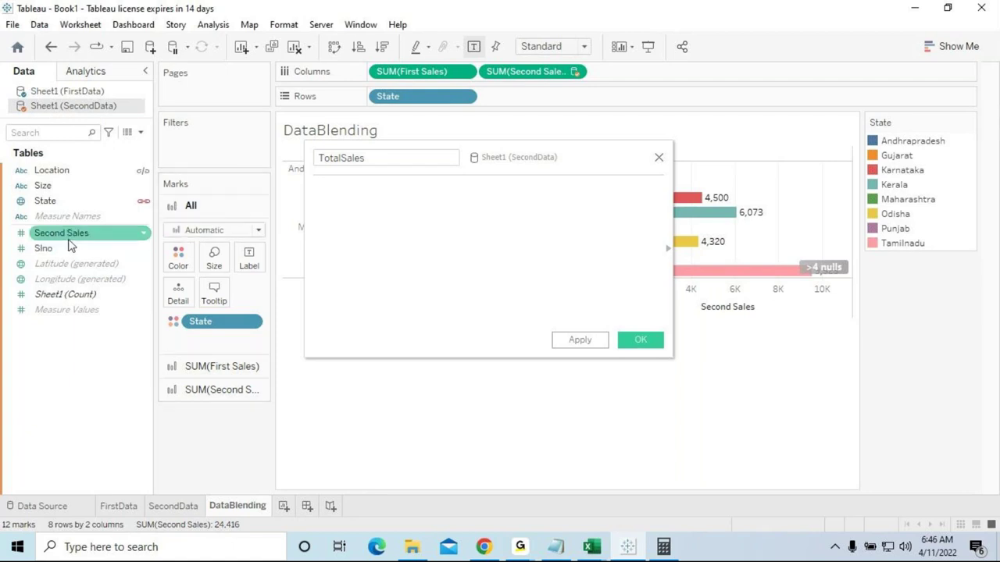
Enter the formula sum([Second Sales] ) + sum( SUM([Sheet1 (FirstData)].[First Sales]), taking First Sales from the FirstData source
{"action": "left_click", "coordinate": [329, 205]}
{"action": "type", "text": "sum("}
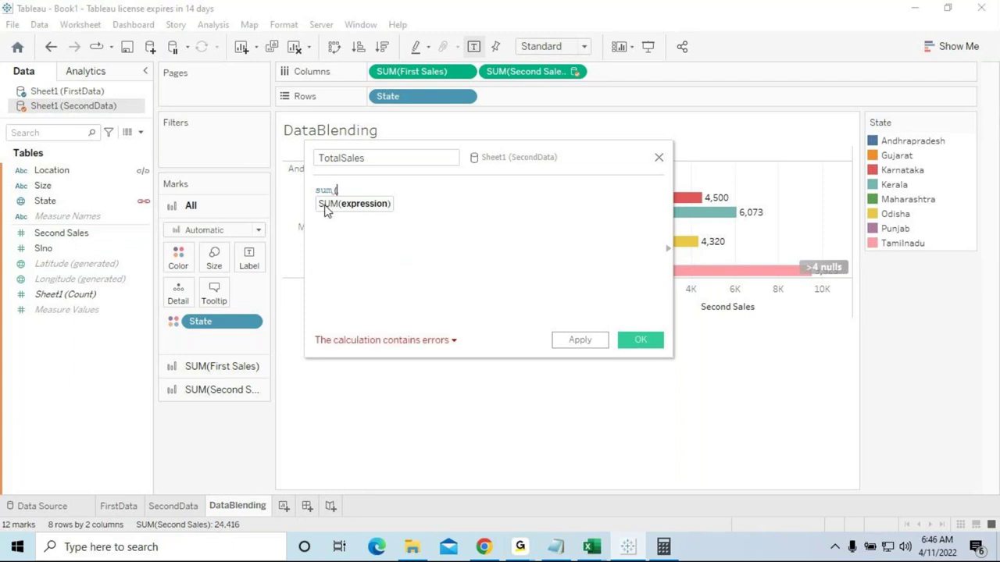
{"action": "left_click_drag", "start_coordinate": [70, 240], "coordinate": [390, 219]}
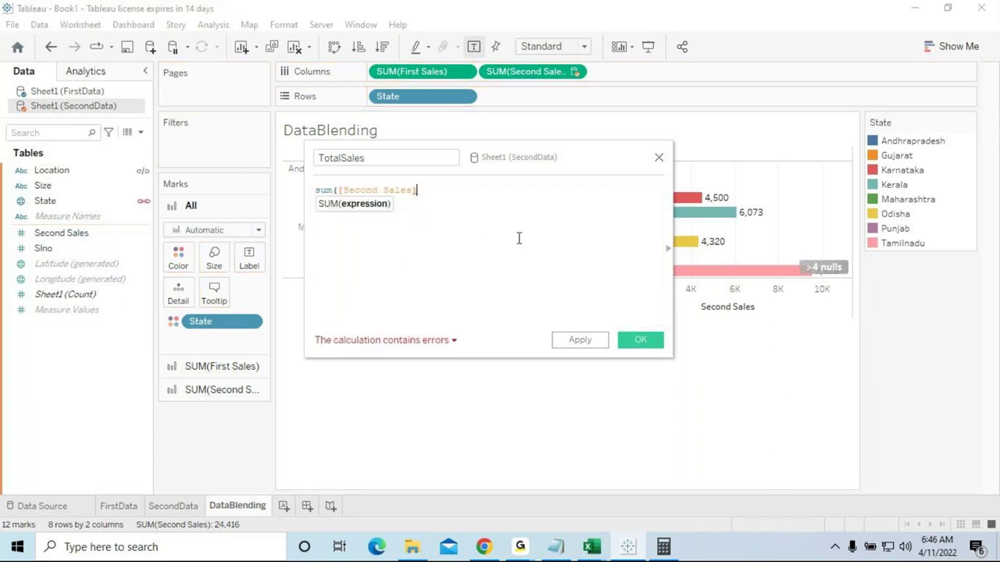
{"action": "type", "text": ") +"}
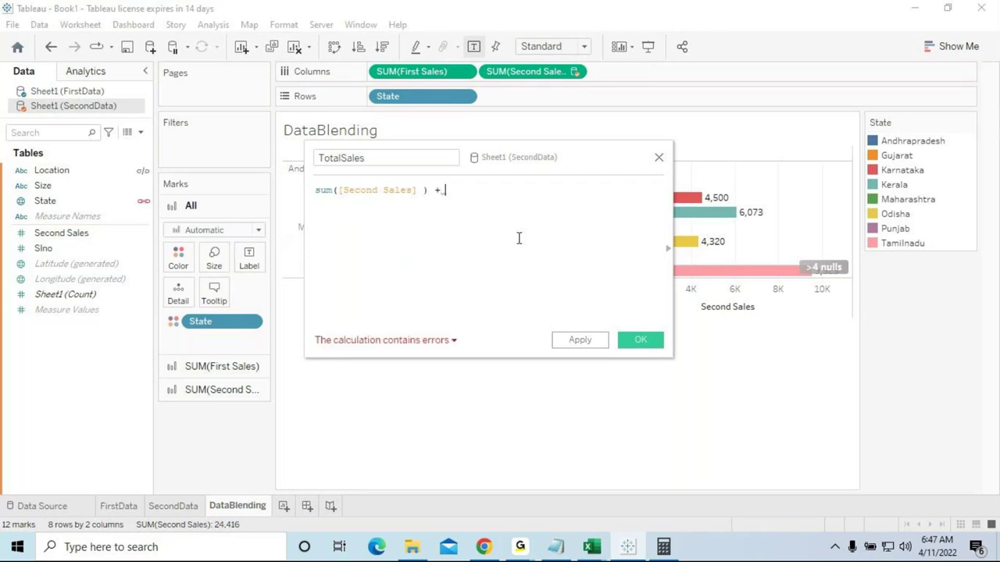
{"action": "type", "text": "sum("}
{"action": "left_click", "coordinate": [57, 92]}
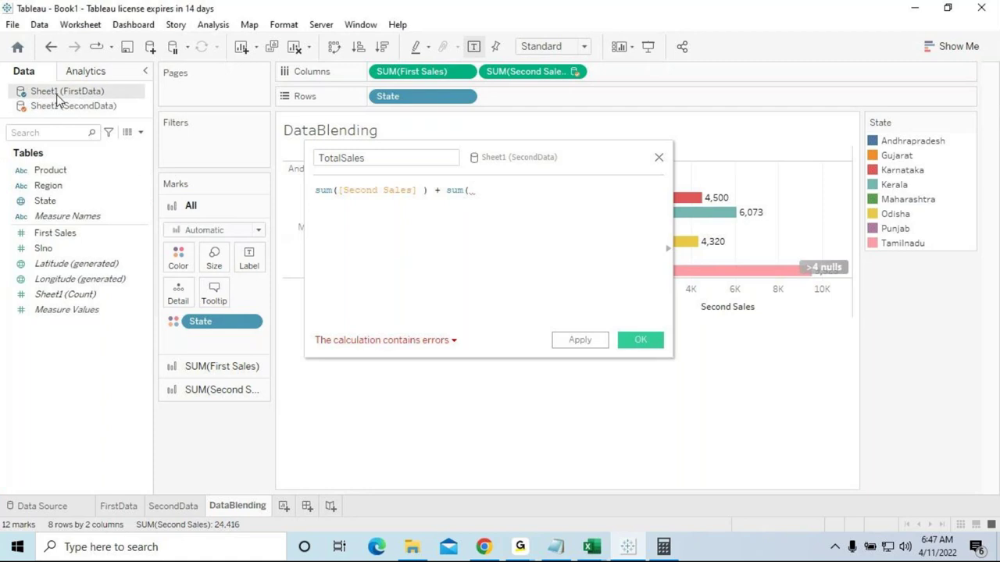
{"action": "left_click_drag", "start_coordinate": [70, 234], "coordinate": [555, 200]}
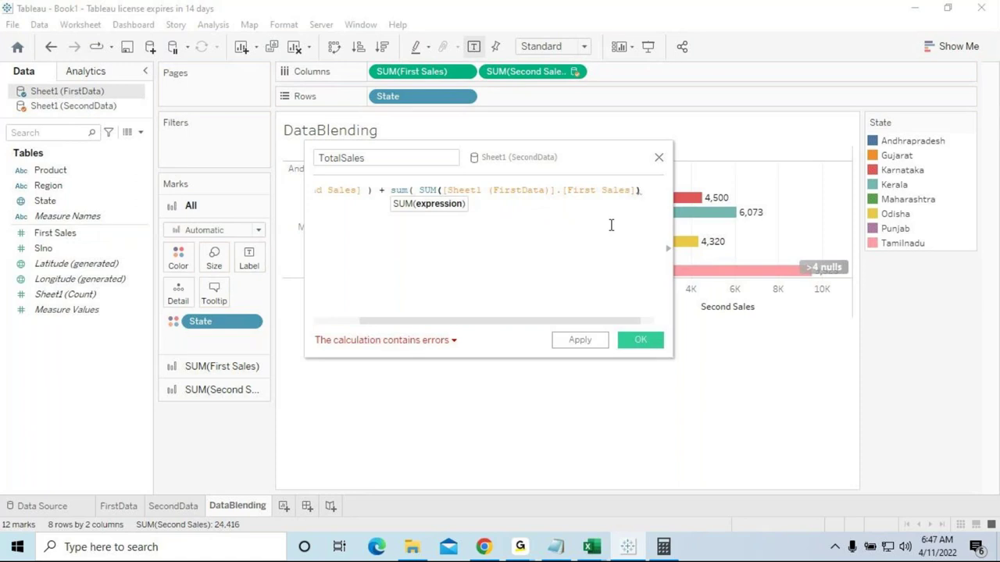
Remove the extra sum( before SUM([Sheet1 (FirstData)].[First Sales]) in the formula, then apply and save the TotalSales field
{"action": "left_click", "coordinate": [454, 245]}
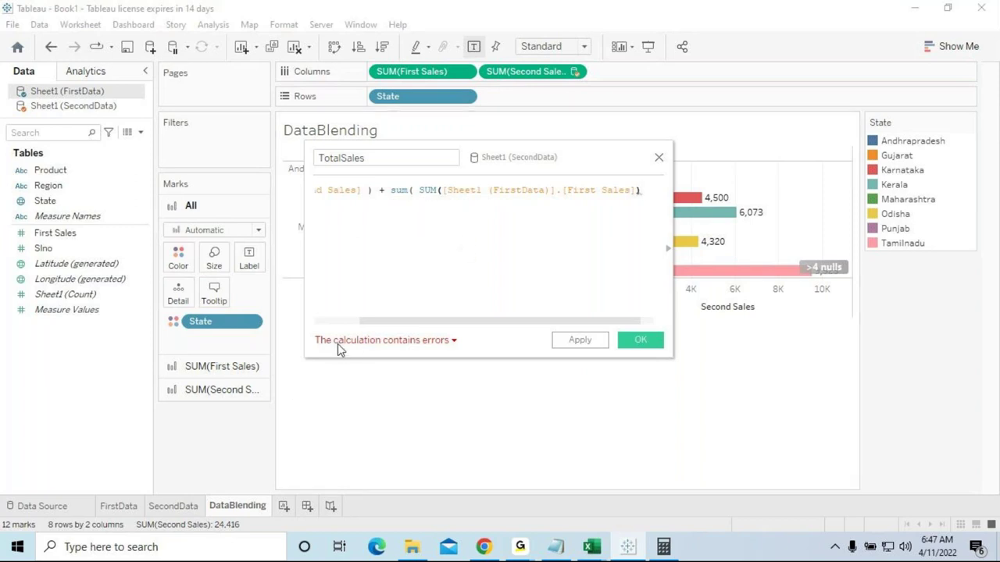
{"action": "left_click", "coordinate": [418, 191]}
{"action": "key", "text": "BackSpace"}
{"action": "key", "text": "BackSpace"}
{"action": "key", "text": "BackSpace"}
{"action": "key", "text": "BackSpace"}
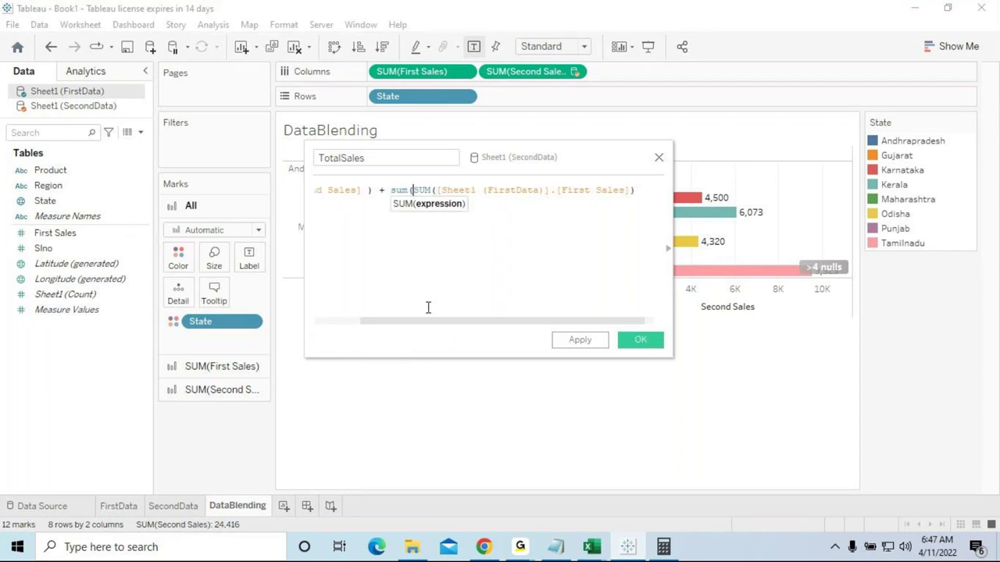
{"action": "key", "text": "BackSpace"}
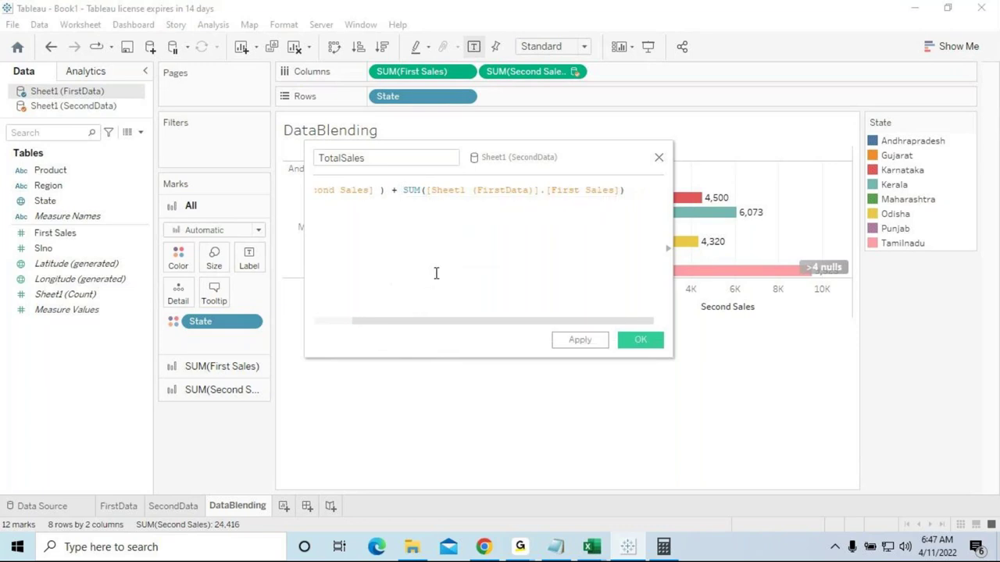
{"action": "left_click_drag", "start_coordinate": [442, 316], "coordinate": [477, 326]}
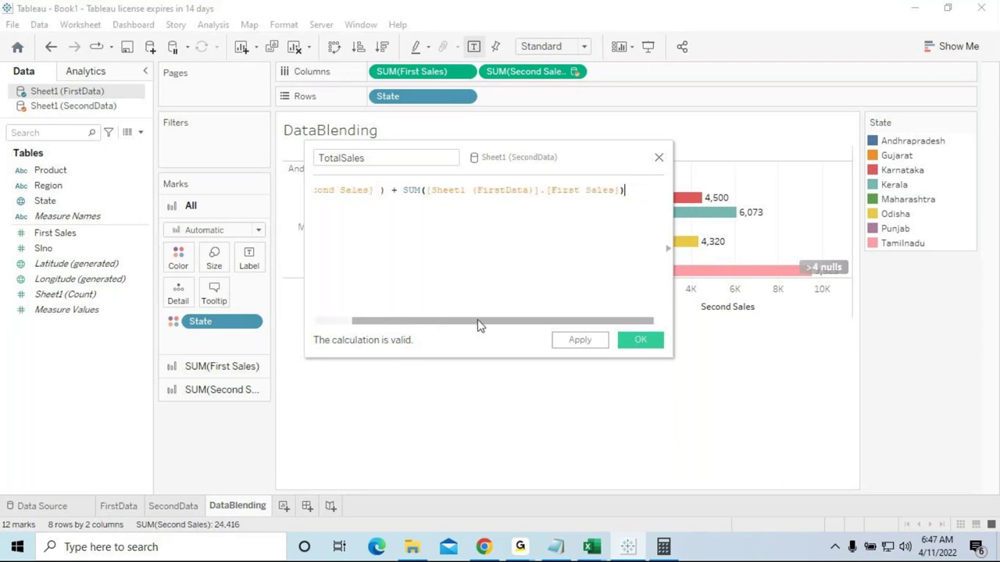
{"action": "left_click", "coordinate": [575, 345]}
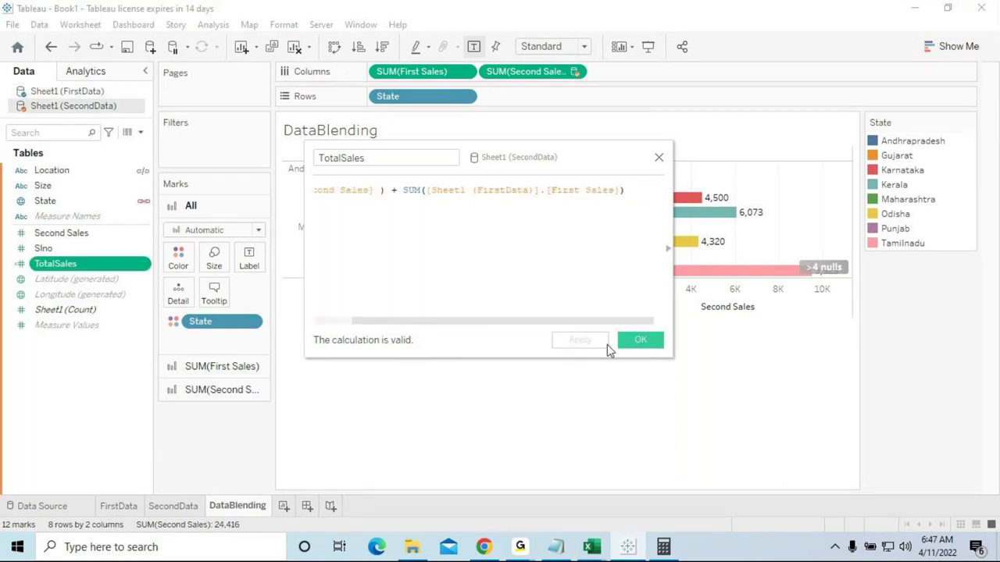
{"action": "left_click", "coordinate": [638, 342]}
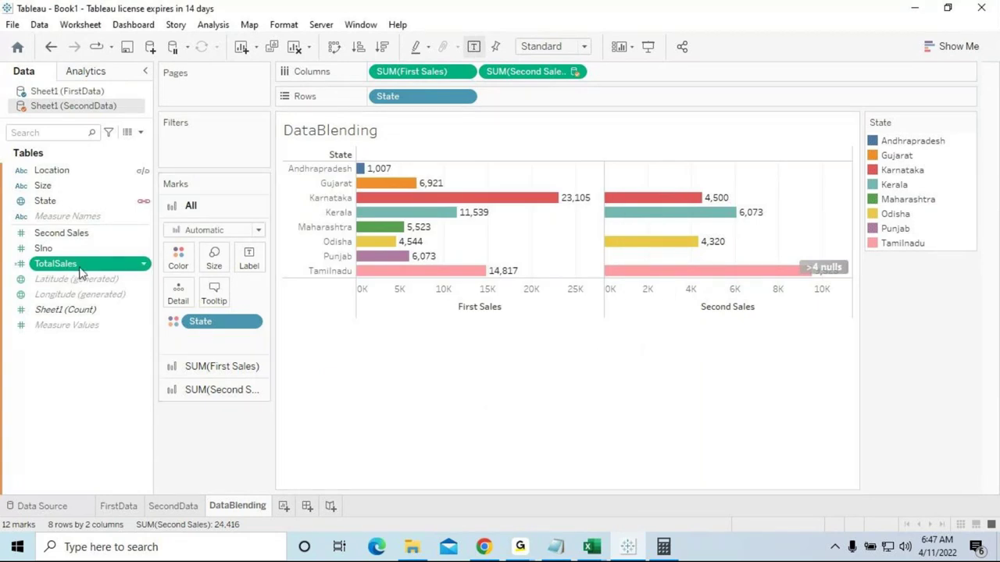
Add TotalSales to the columns after Second Sales and check the details of Karnataka's bars
{"action": "left_click_drag", "start_coordinate": [78, 270], "coordinate": [662, 77]}
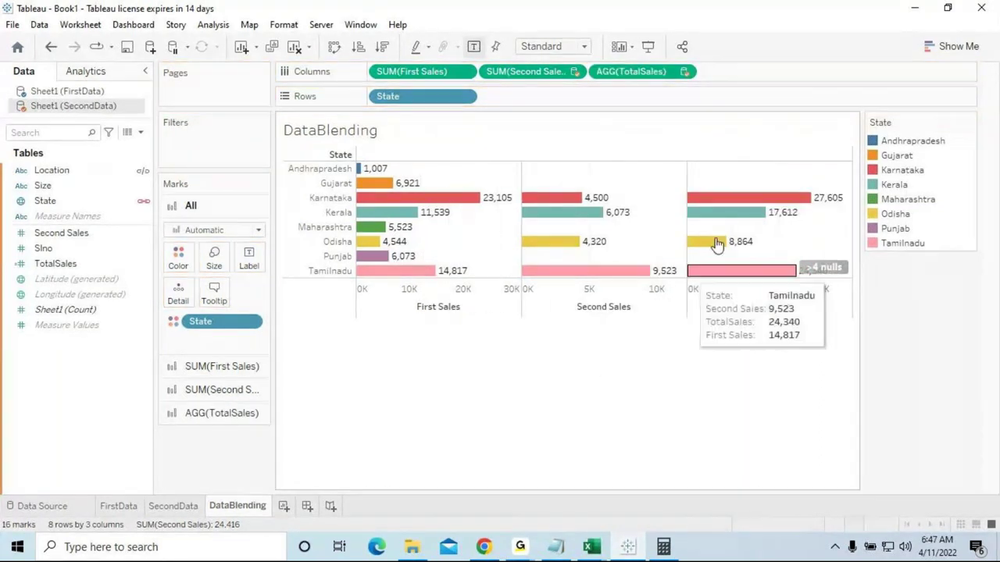
{"action": "mouse_move", "coordinate": [770, 201]}
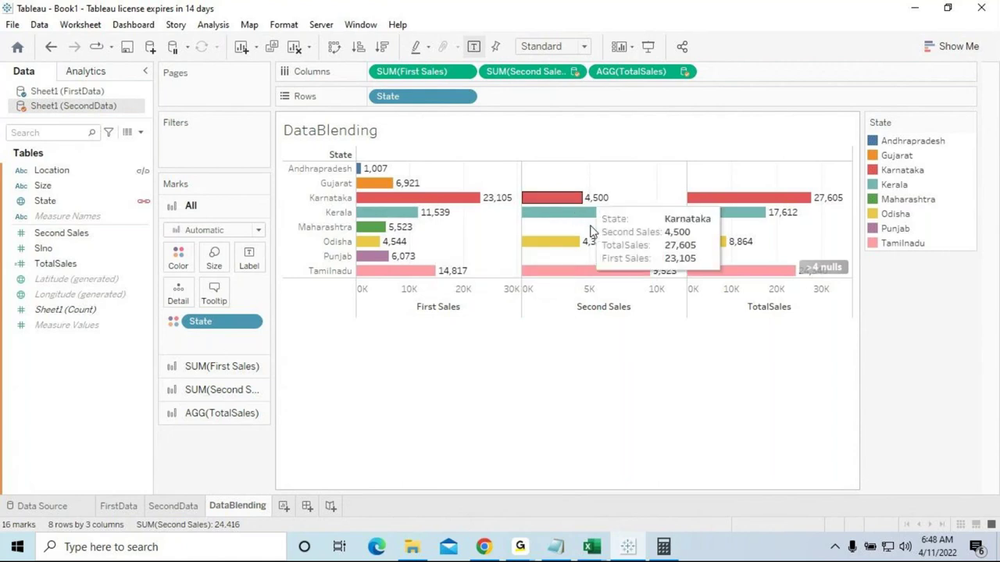
{"action": "mouse_move", "coordinate": [599, 248]}
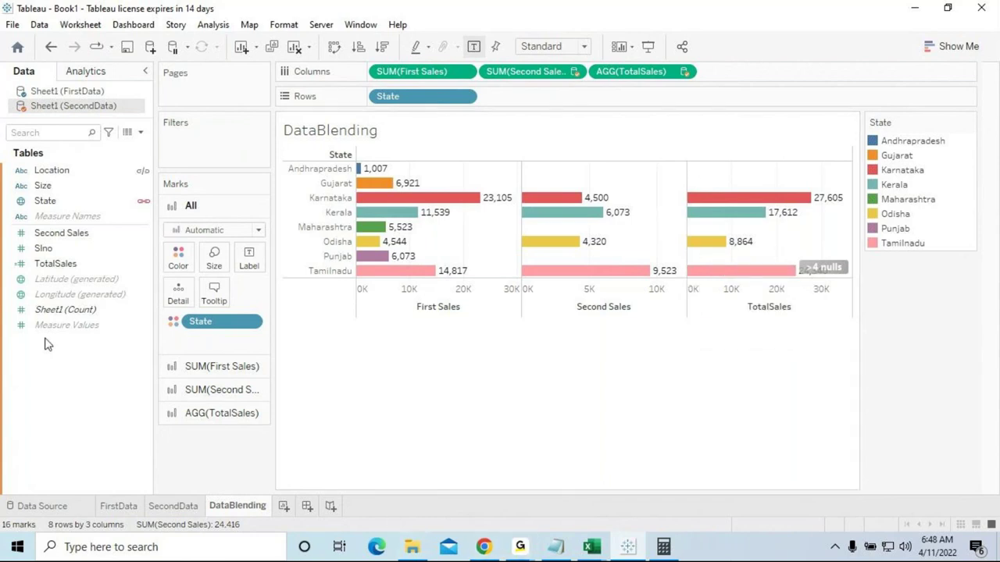
Check the null values indicator and the details of Tamilnadu's TotalSales bar
{"action": "left_click", "coordinate": [92, 265]}
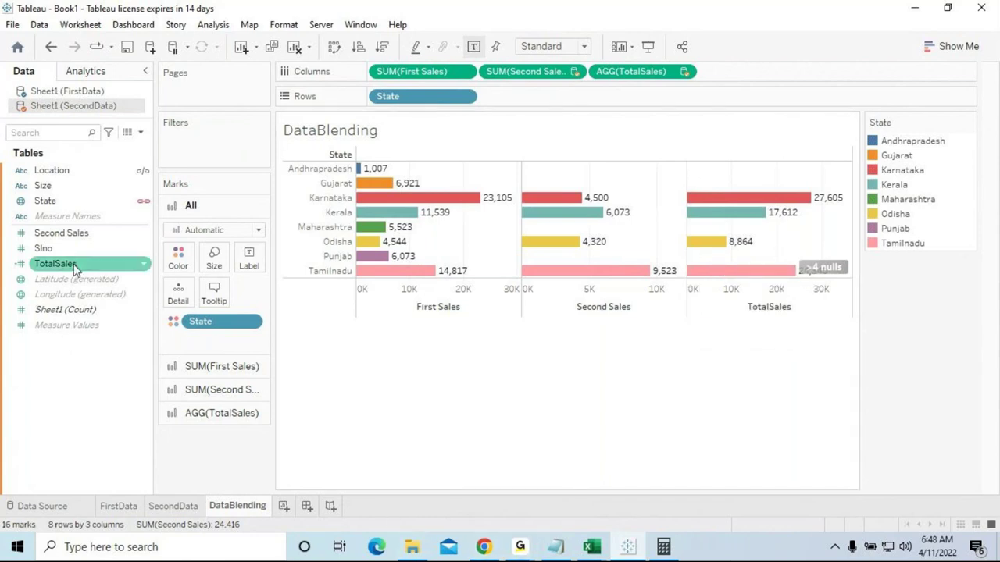
{"action": "left_click", "coordinate": [468, 344]}
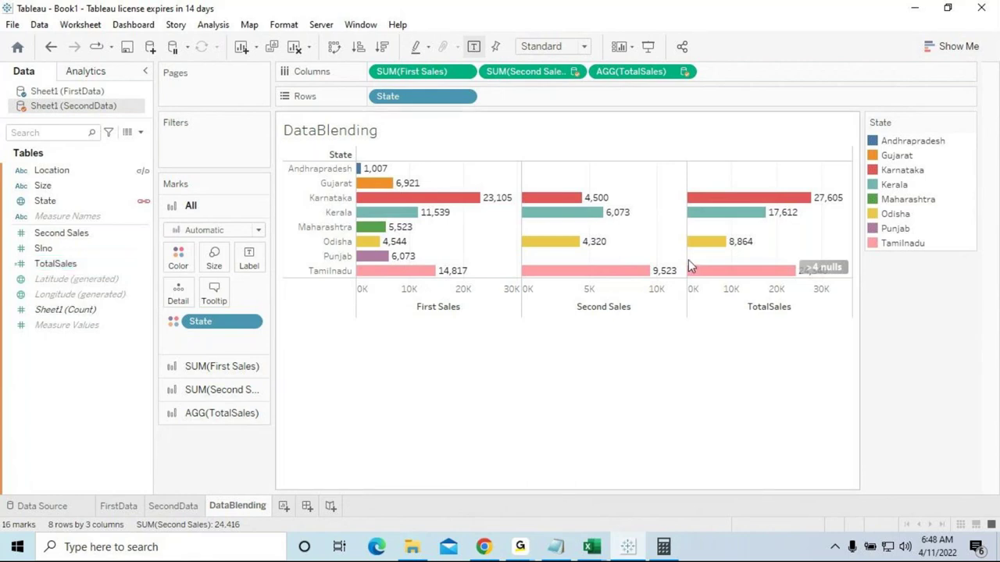
{"action": "mouse_move", "coordinate": [828, 270]}
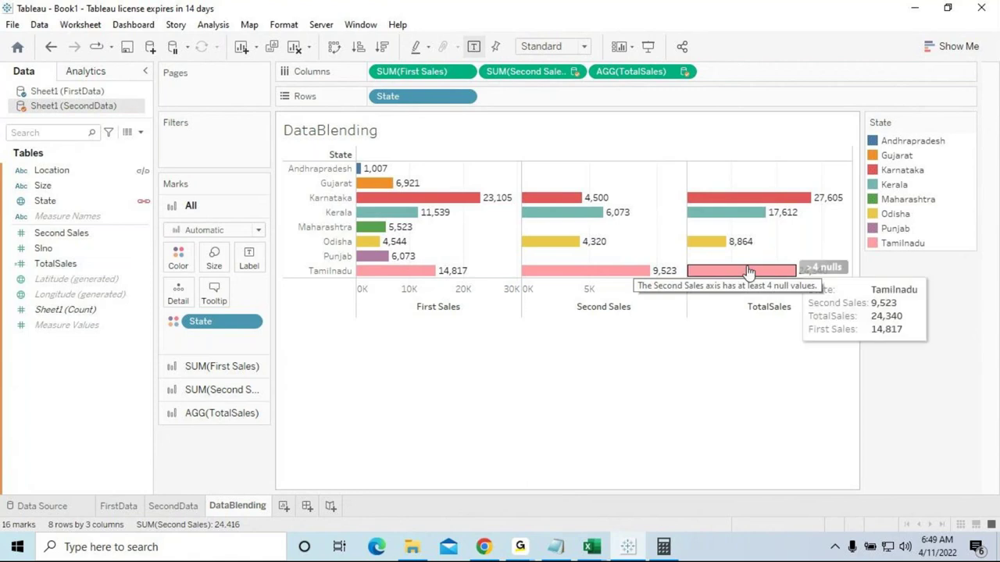
{"action": "left_click", "coordinate": [95, 250]}
{"action": "left_click", "coordinate": [61, 267]}
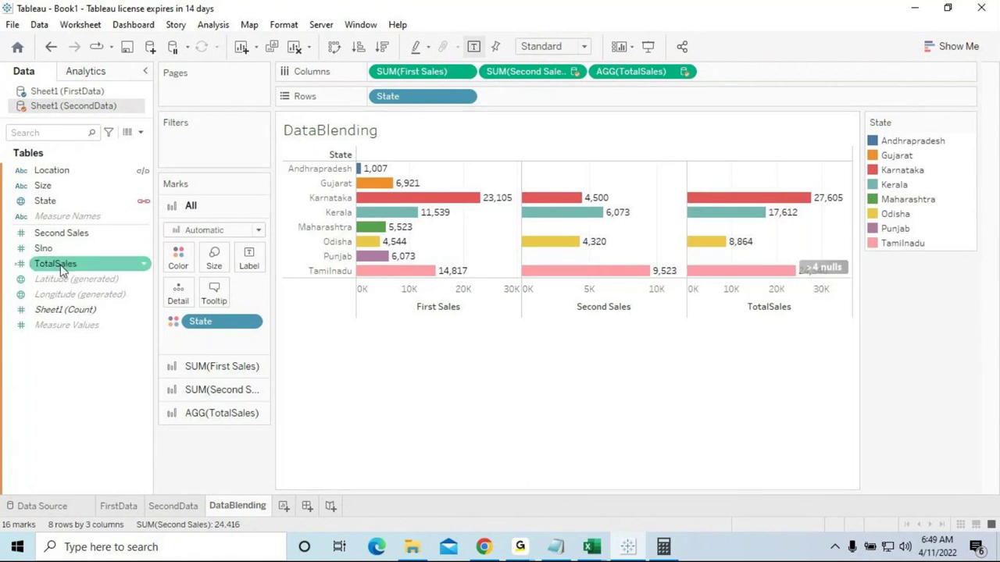
Check the details of the TotalSales bars for Karnataka and Odisha
{"action": "right_click", "coordinate": [109, 268]}
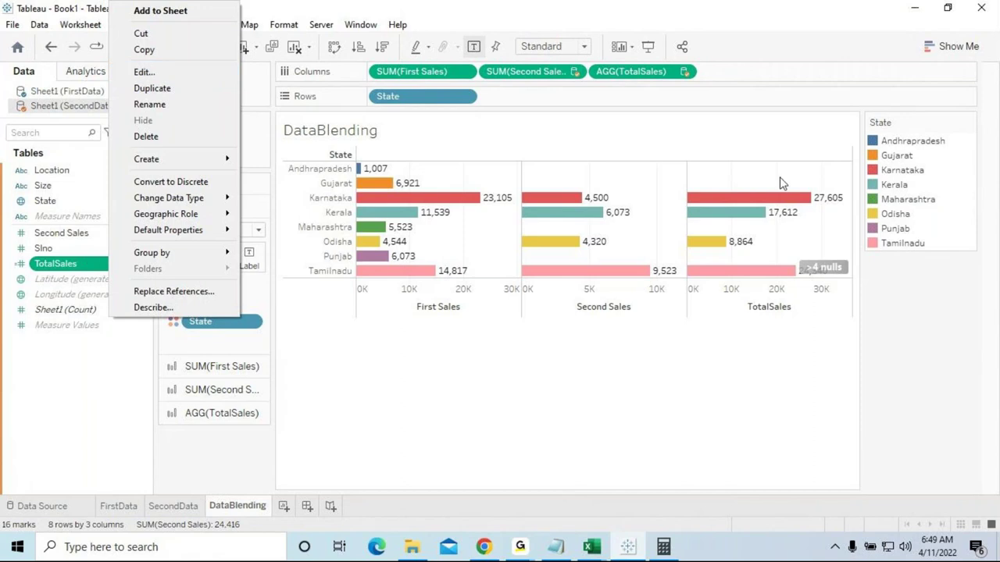
{"action": "left_click", "coordinate": [714, 180]}
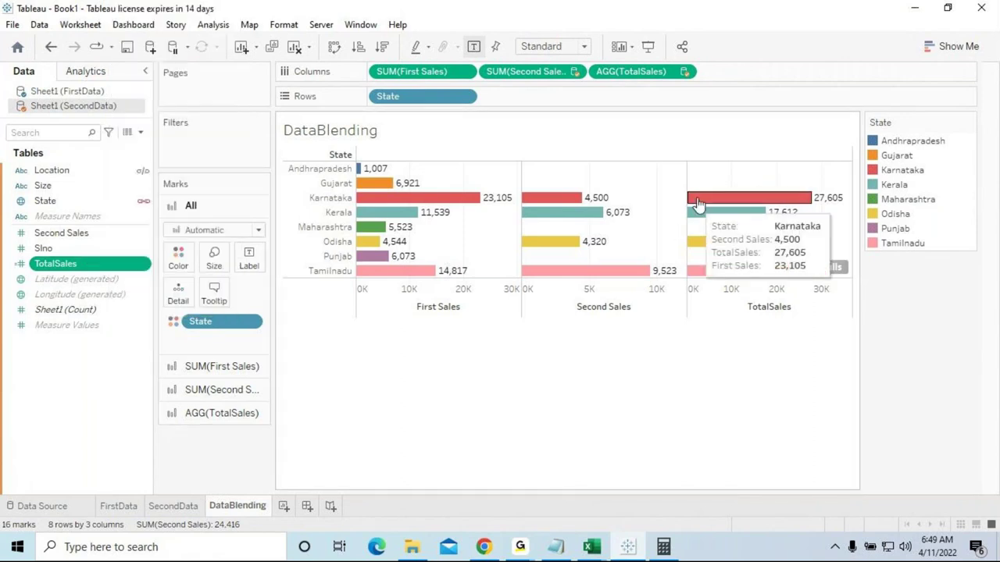
{"action": "mouse_move", "coordinate": [708, 243]}
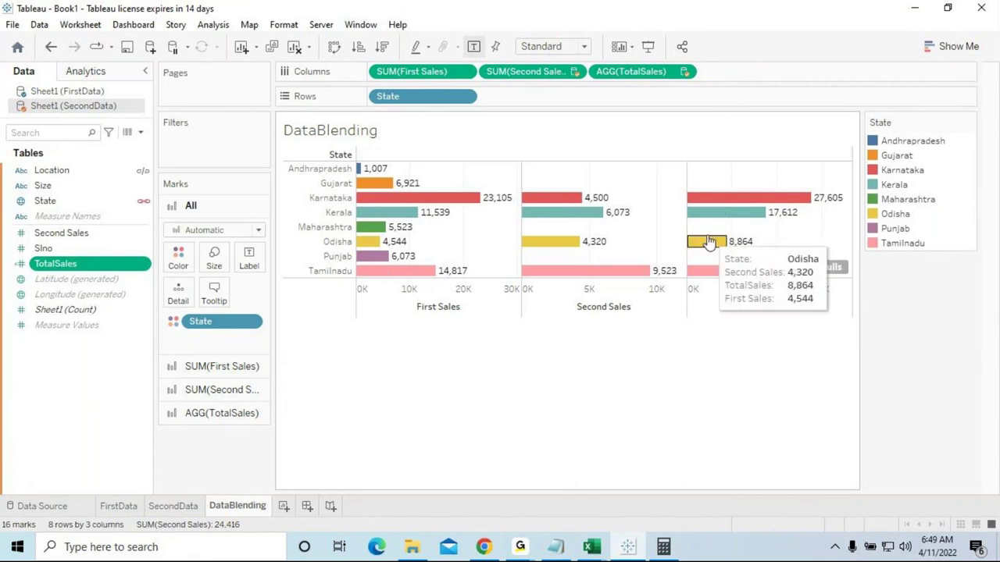
Open the TotalSales calculated field for editing and review its formula from the beginning
{"action": "right_click", "coordinate": [101, 267]}
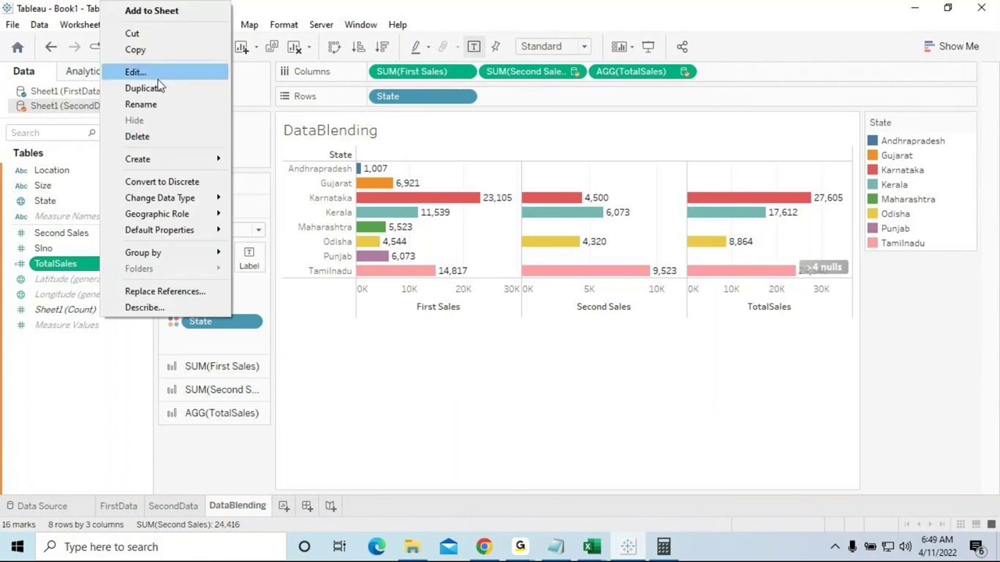
{"action": "left_click", "coordinate": [135, 72]}
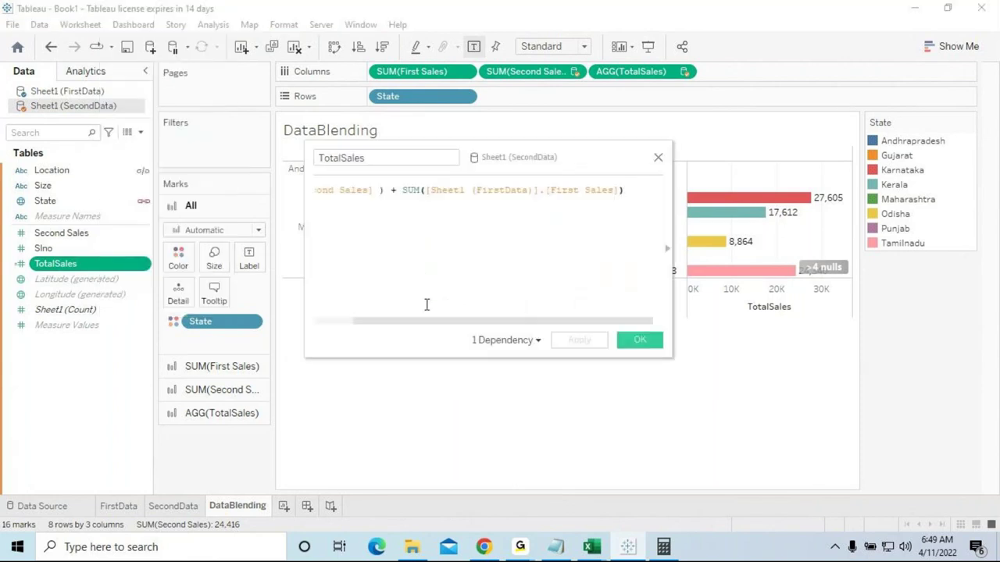
{"action": "left_click_drag", "start_coordinate": [428, 328], "coordinate": [389, 324]}
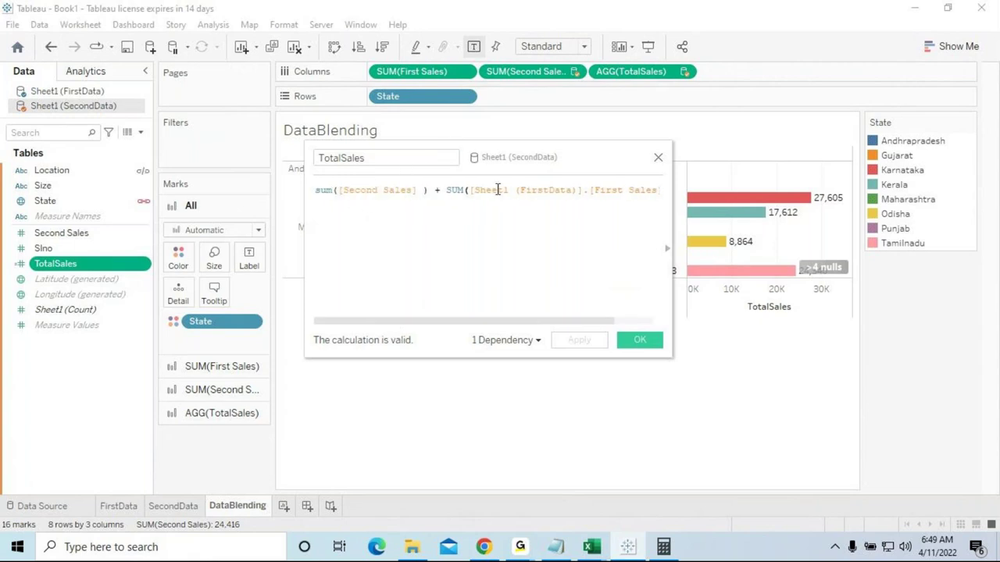
Move the TotalSales calculation editor below the chart and review its full formula
{"action": "left_click_drag", "start_coordinate": [587, 154], "coordinate": [692, 317]}
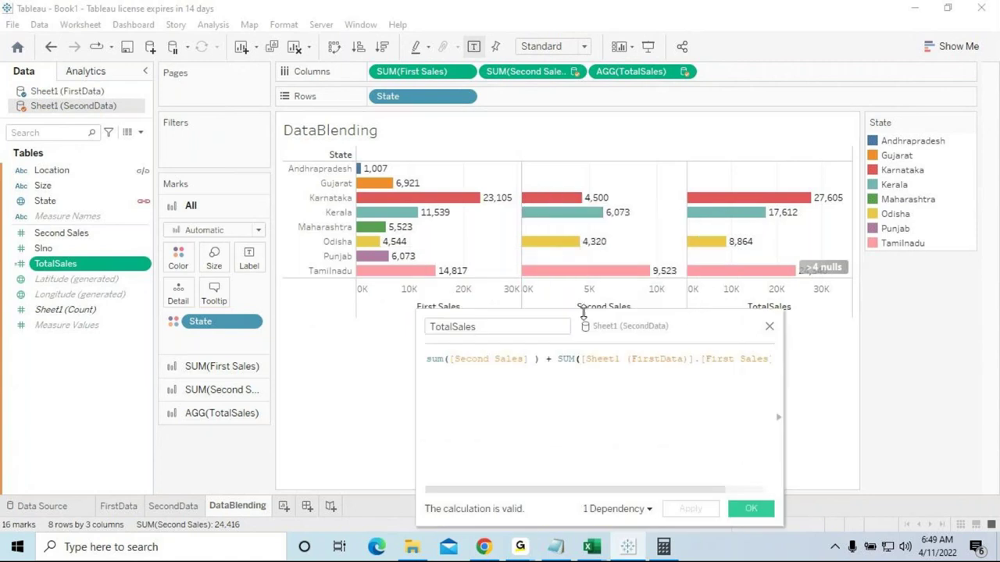
{"action": "left_click_drag", "start_coordinate": [671, 324], "coordinate": [711, 307]}
{"action": "left_click", "coordinate": [429, 342]}
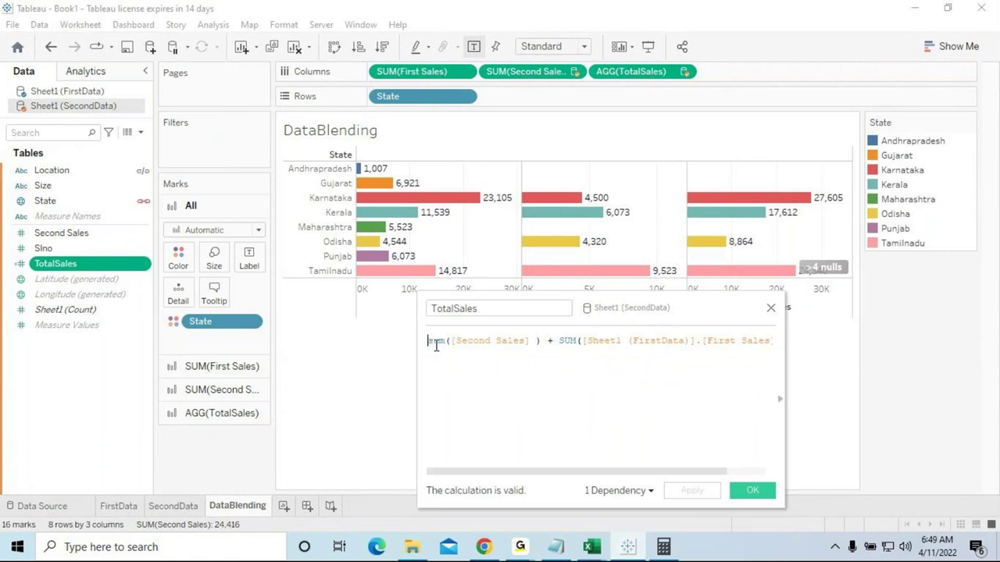
{"action": "key", "text": "ctrl+a"}
{"action": "left_click", "coordinate": [509, 341], "text": "shift"}
{"action": "left_click_drag", "start_coordinate": [518, 471], "coordinate": [501, 401]}
{"action": "left_click", "coordinate": [502, 402]}
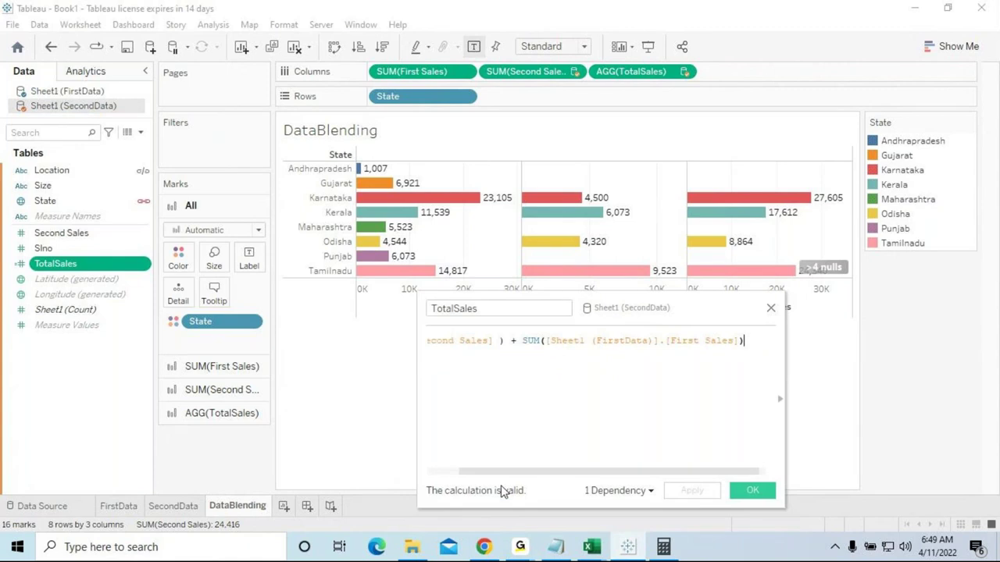
{"action": "left_click_drag", "start_coordinate": [516, 466], "coordinate": [453, 471]}
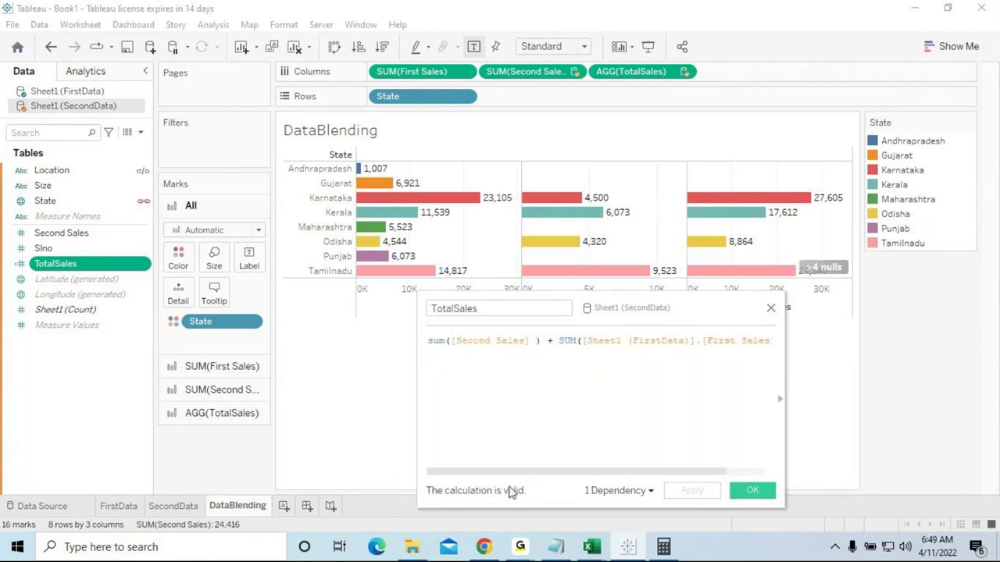
Wrap the Second Sales sum in ZN() in the TotalSales formula, then apply and save the calculation
{"action": "type", "text": "zn"}
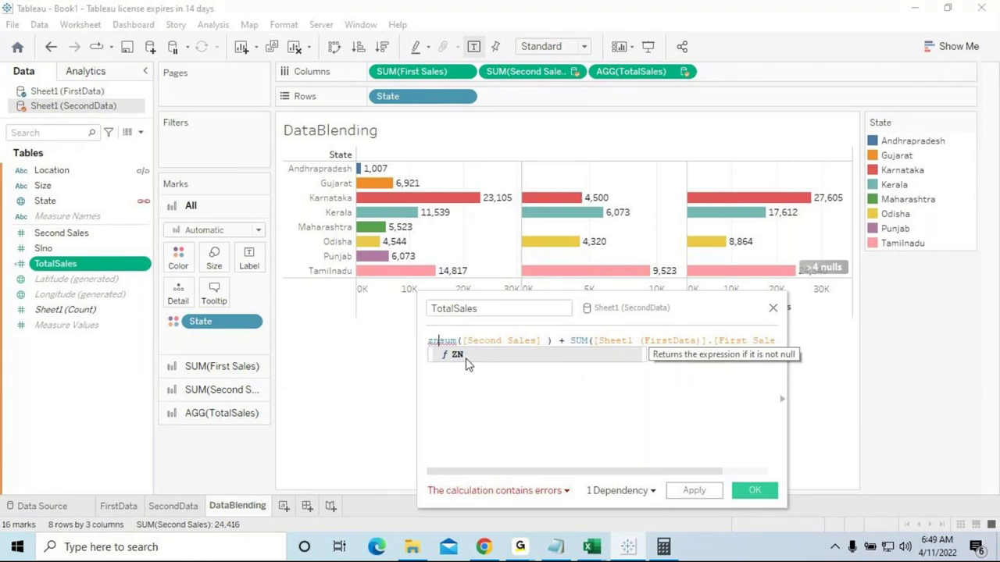
{"action": "type", "text": "("}
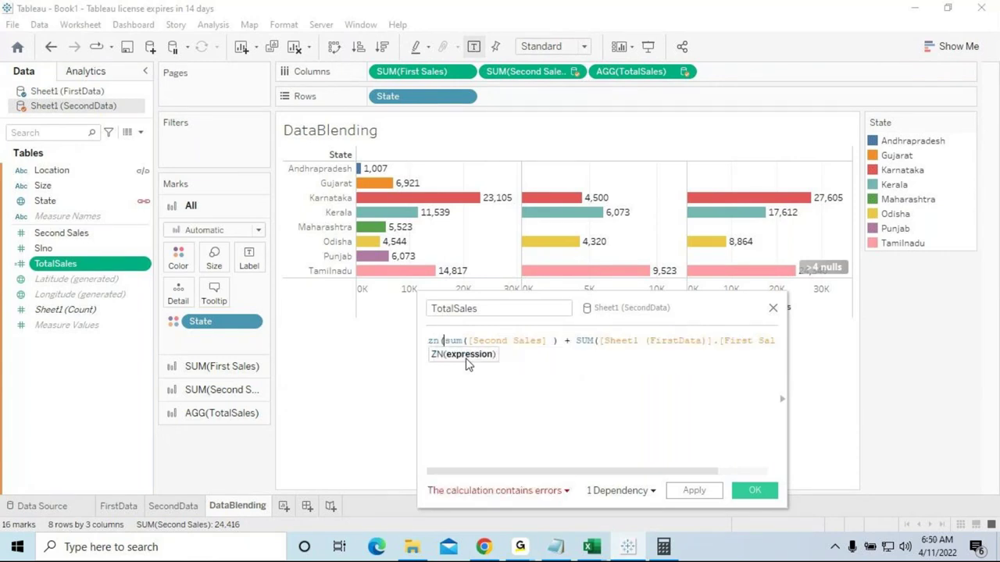
{"action": "left_click", "coordinate": [556, 341]}
{"action": "type", "text": ")"}
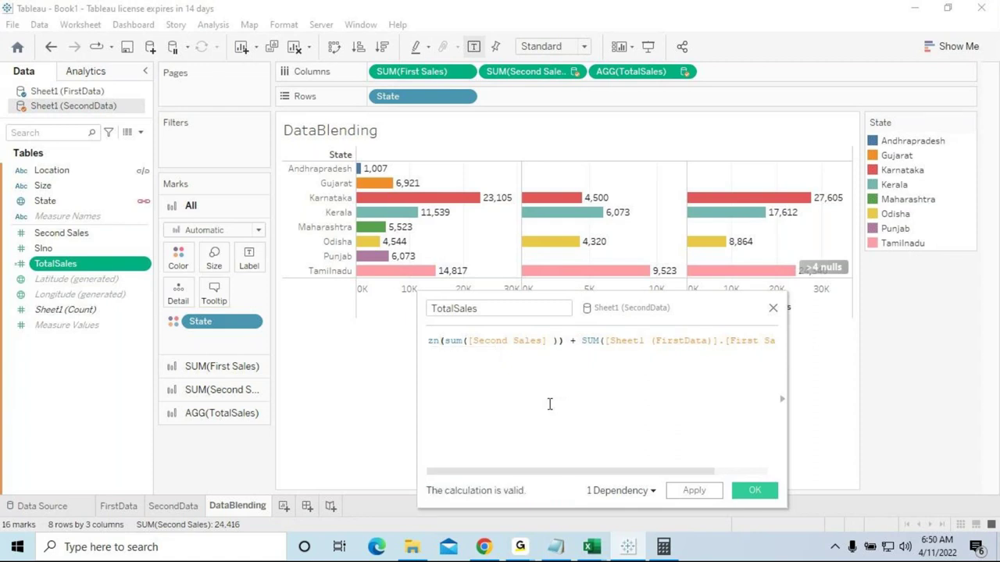
{"action": "key", "text": "BackSpace"}
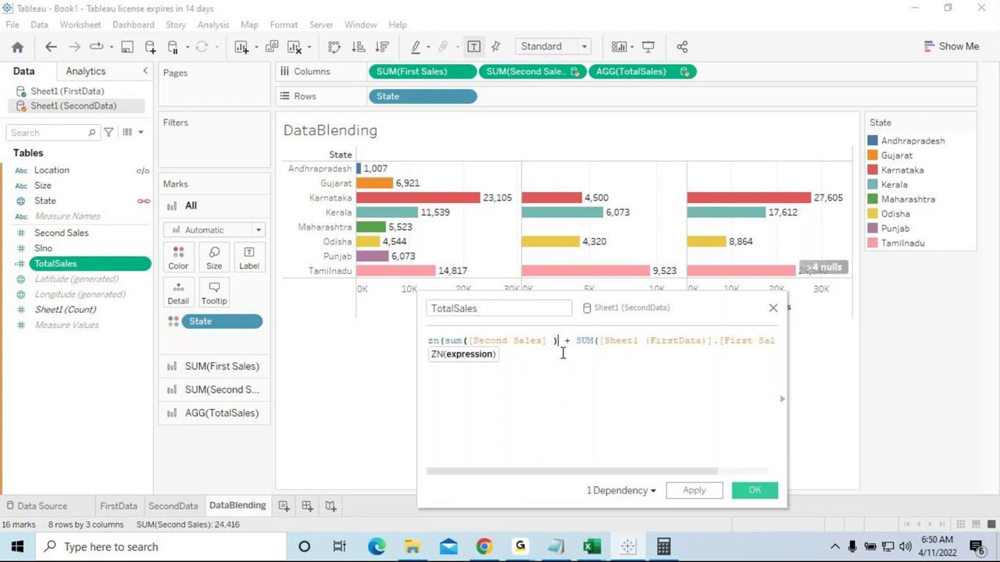
{"action": "type", "text": ")"}
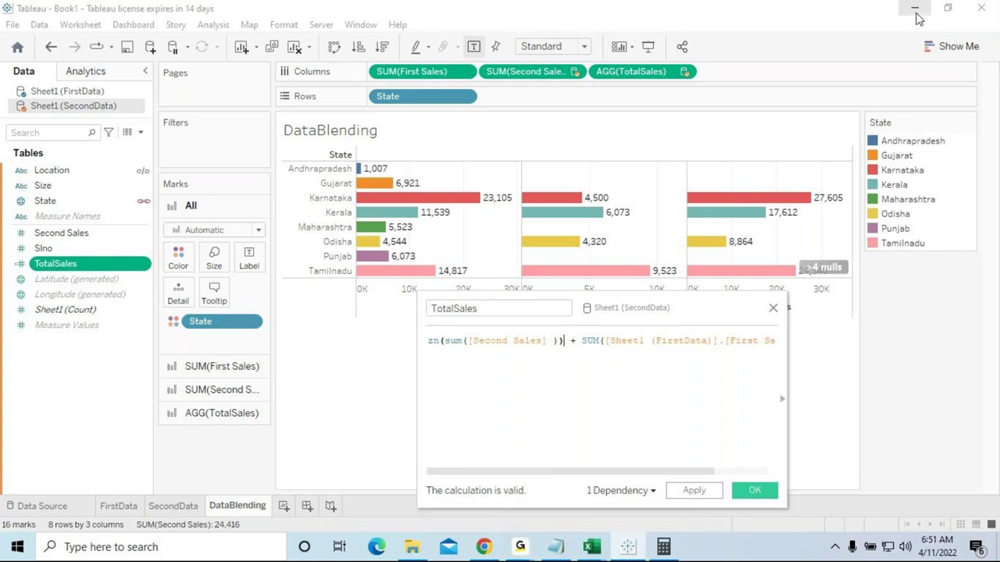
{"action": "double_click", "coordinate": [431, 342]}
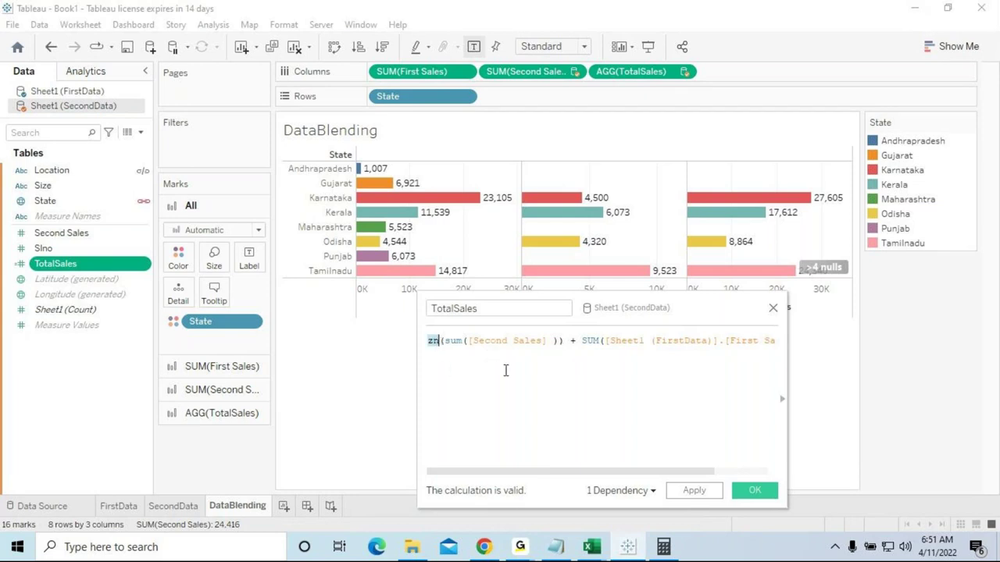
{"action": "left_click", "coordinate": [694, 495]}
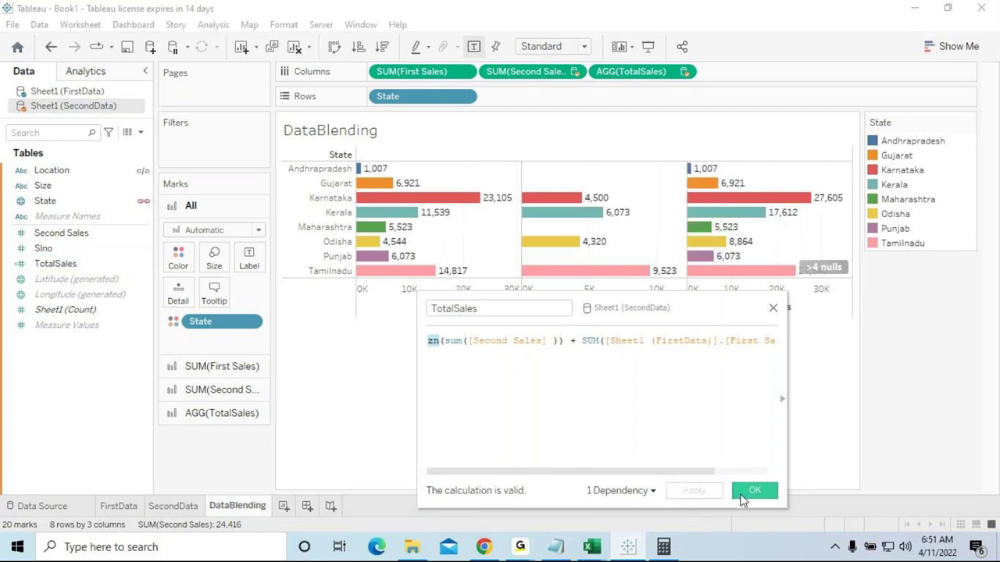
{"action": "left_click", "coordinate": [745, 495]}
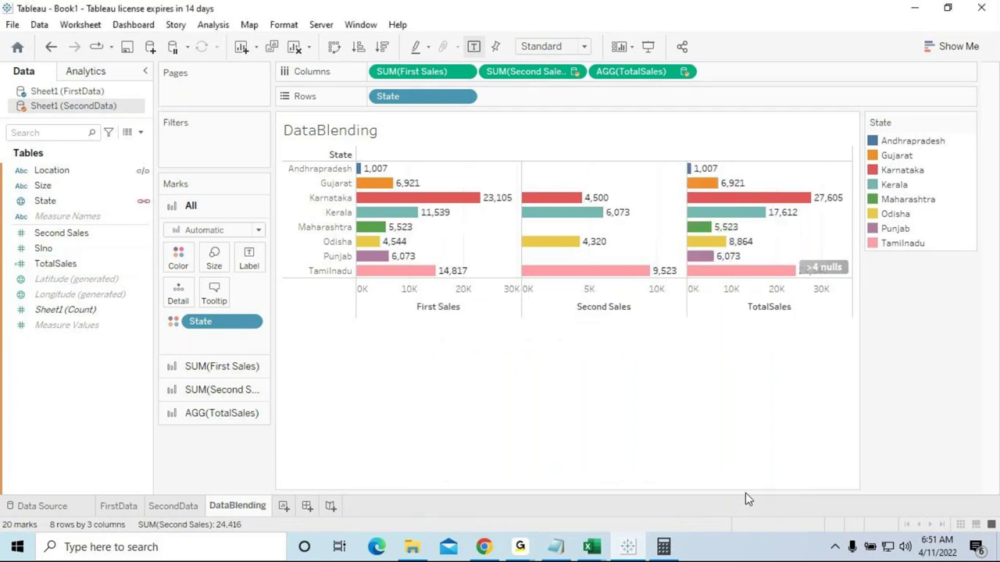
Inspect the TotalSales bars for each state and compare them with the FirstData and SecondData sheets
{"action": "mouse_move", "coordinate": [727, 264]}
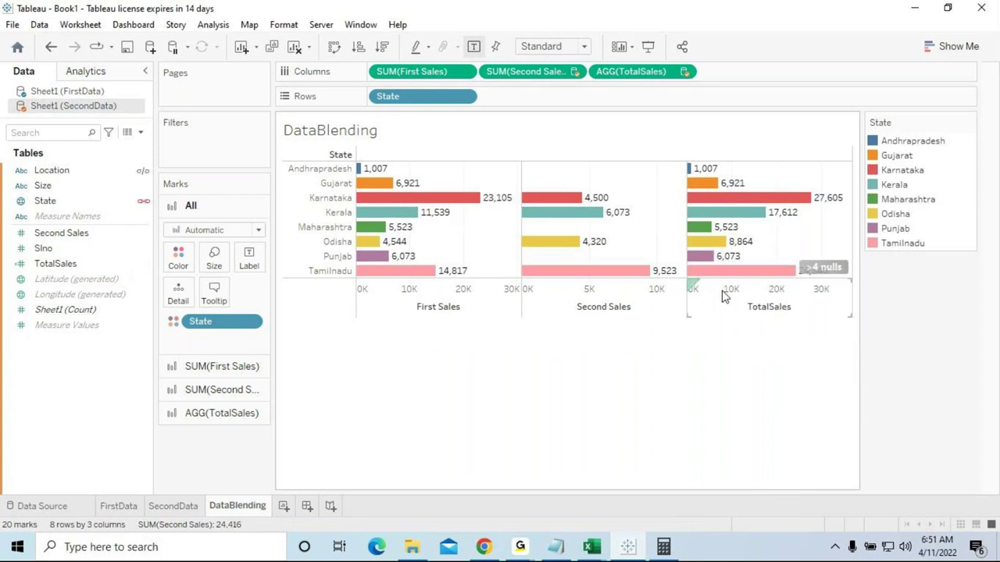
{"action": "mouse_move", "coordinate": [695, 184]}
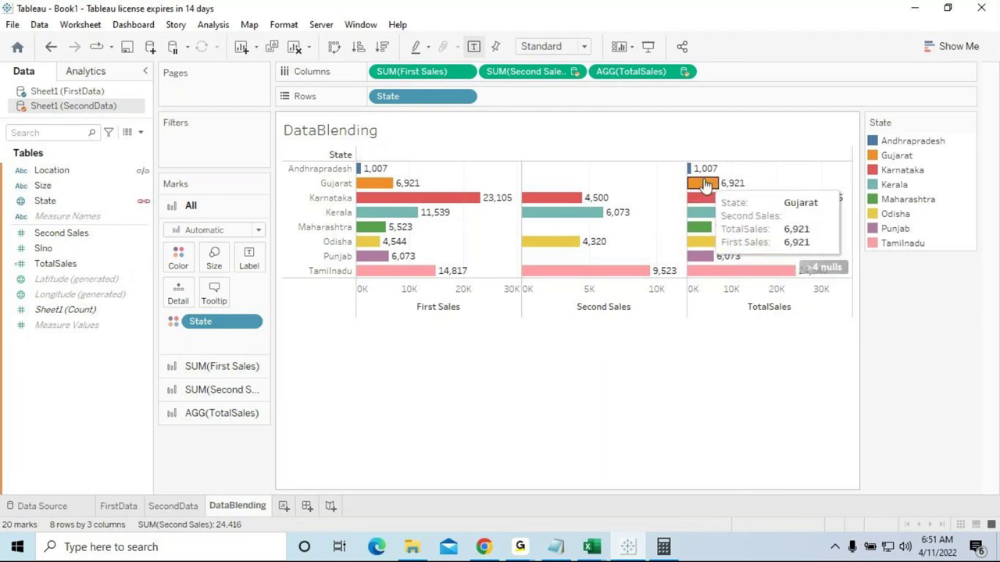
{"action": "mouse_move", "coordinate": [707, 205]}
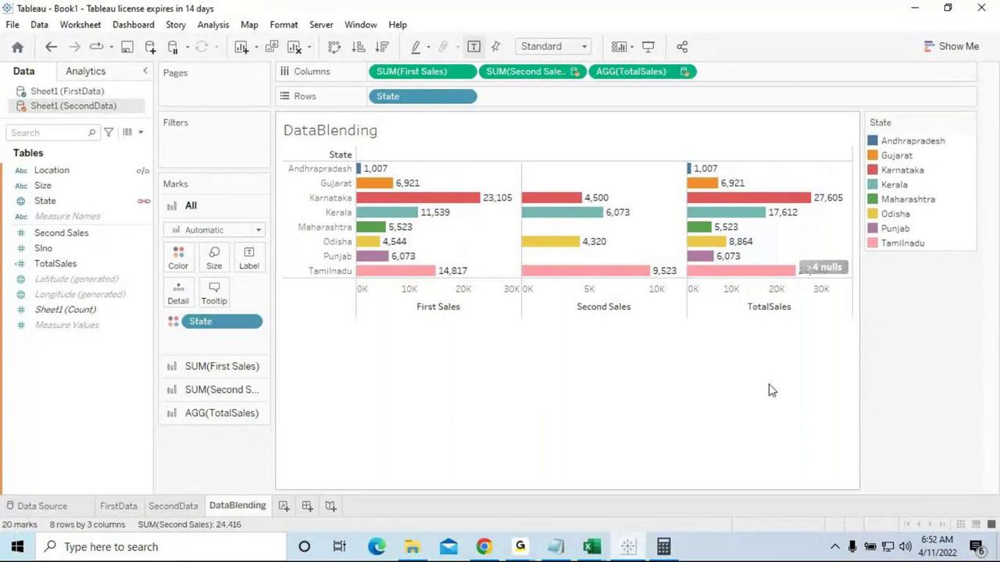
{"action": "left_click", "coordinate": [136, 508]}
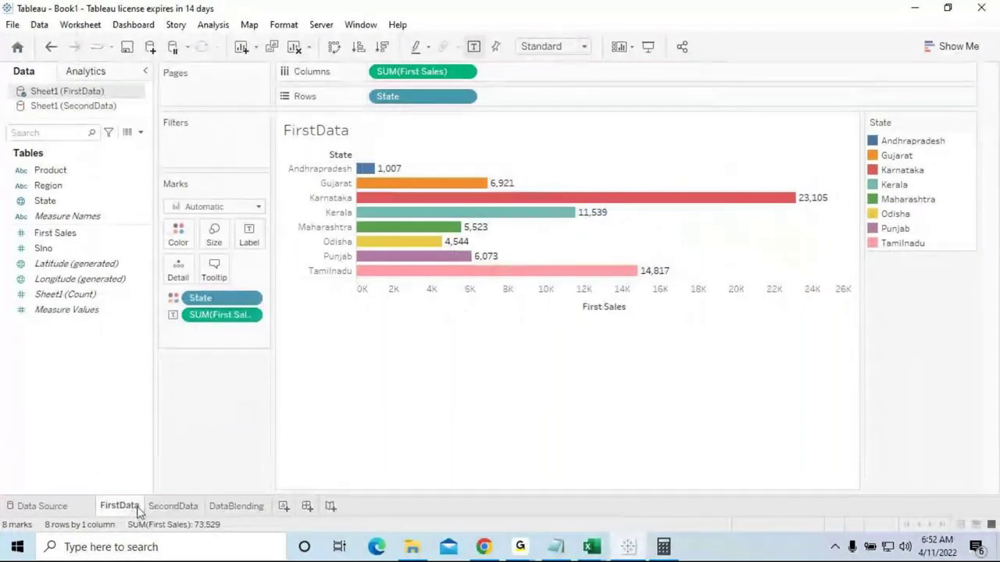
{"action": "left_click", "coordinate": [164, 507]}
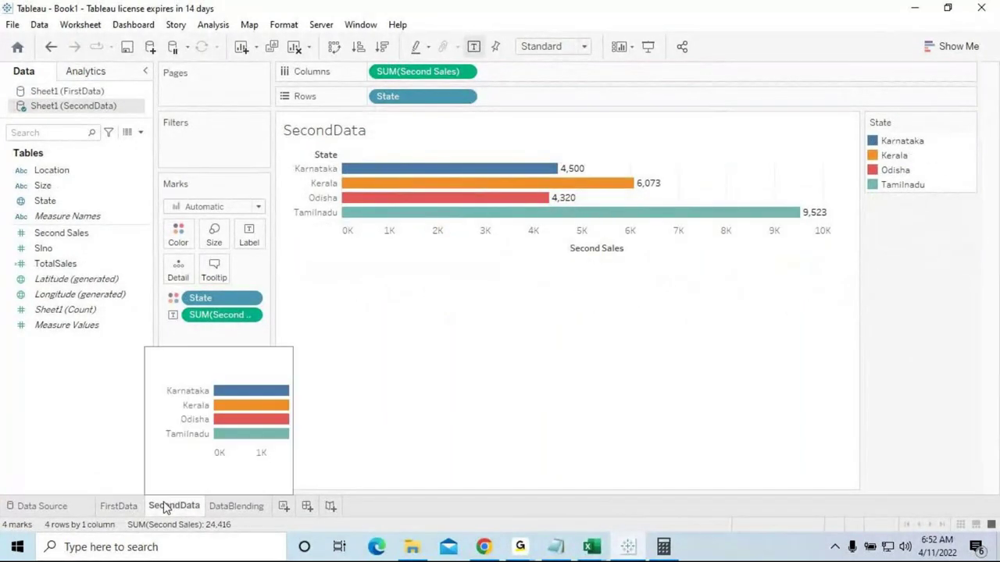
{"action": "left_click", "coordinate": [235, 507]}
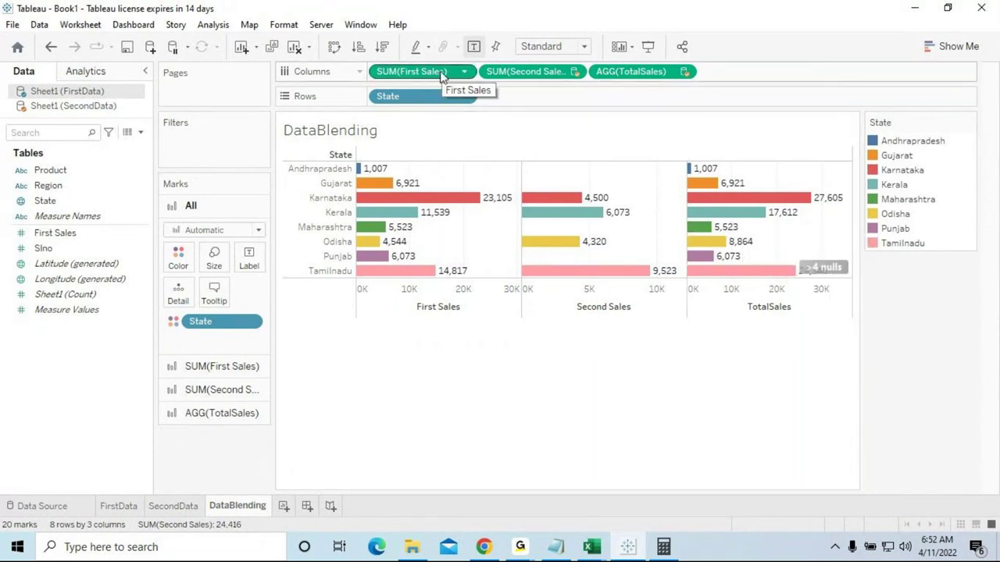
{"action": "left_click_drag", "start_coordinate": [442, 73], "coordinate": [228, 475]}
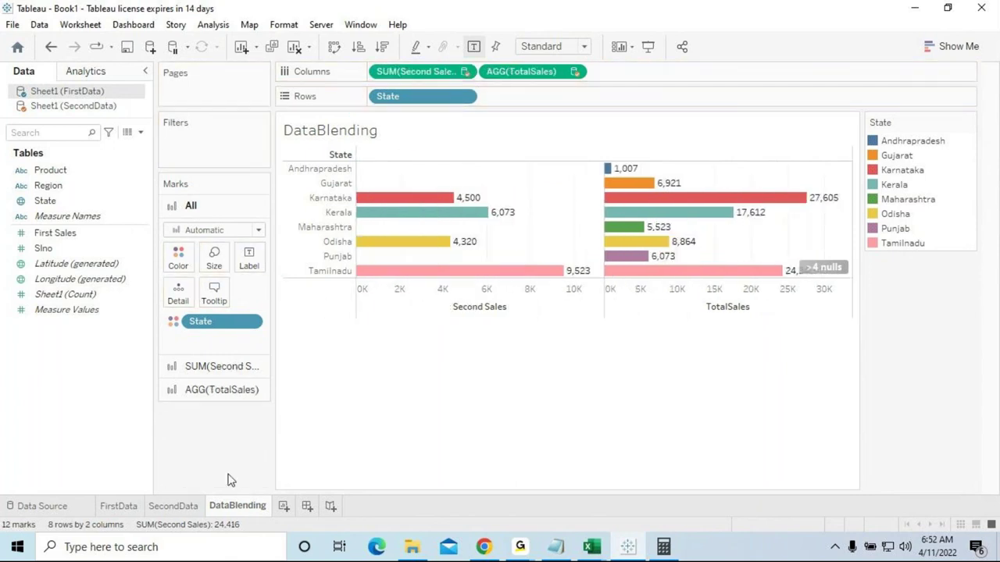
{"action": "left_click_drag", "start_coordinate": [426, 73], "coordinate": [225, 466]}
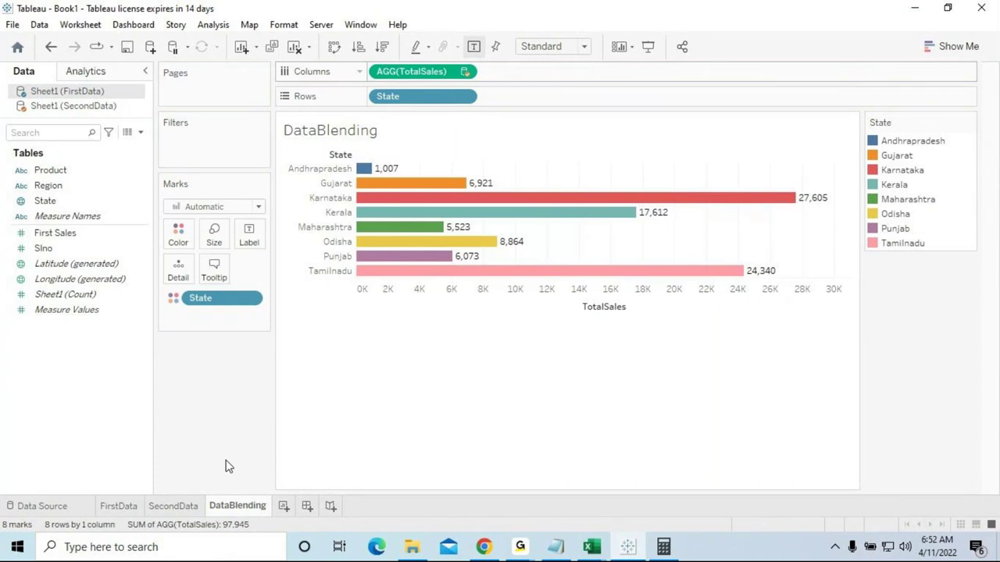
{"action": "key", "text": "ctrl+z"}
{"action": "key", "text": "ctrl+z"}
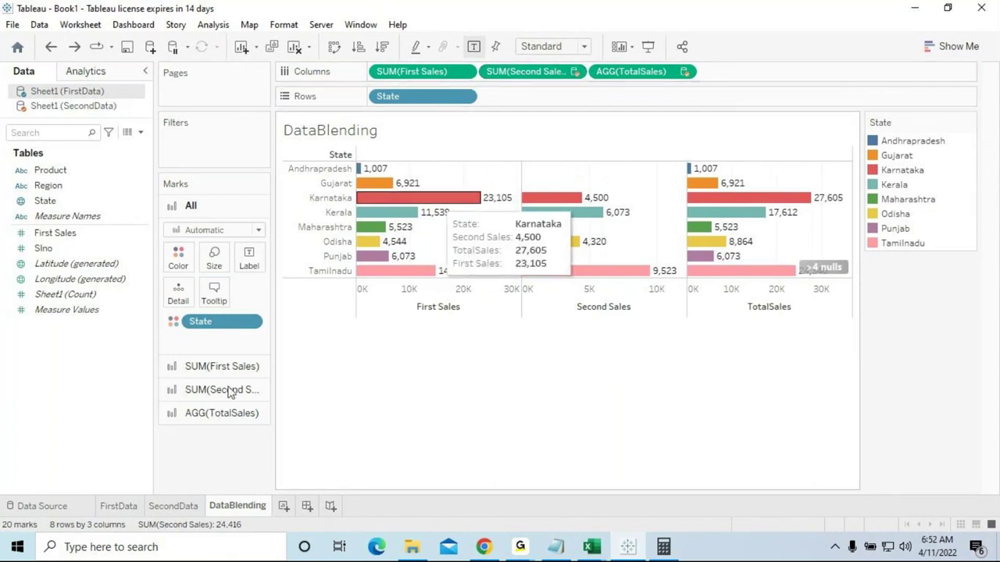
Remove the First Sales and Second Sales measures from the DataBlending sheet's columns, keeping only TotalSales
{"action": "left_click", "coordinate": [109, 508]}
{"action": "left_click", "coordinate": [164, 504]}
{"action": "left_click", "coordinate": [105, 509]}
{"action": "left_click", "coordinate": [156, 509]}
{"action": "left_click", "coordinate": [218, 508]}
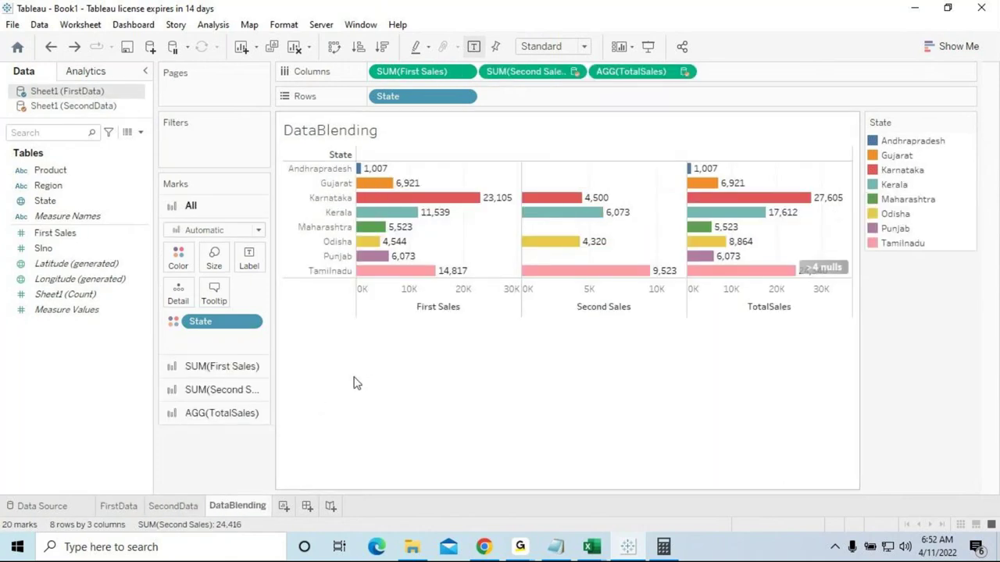
{"action": "left_click_drag", "start_coordinate": [427, 73], "coordinate": [234, 469]}
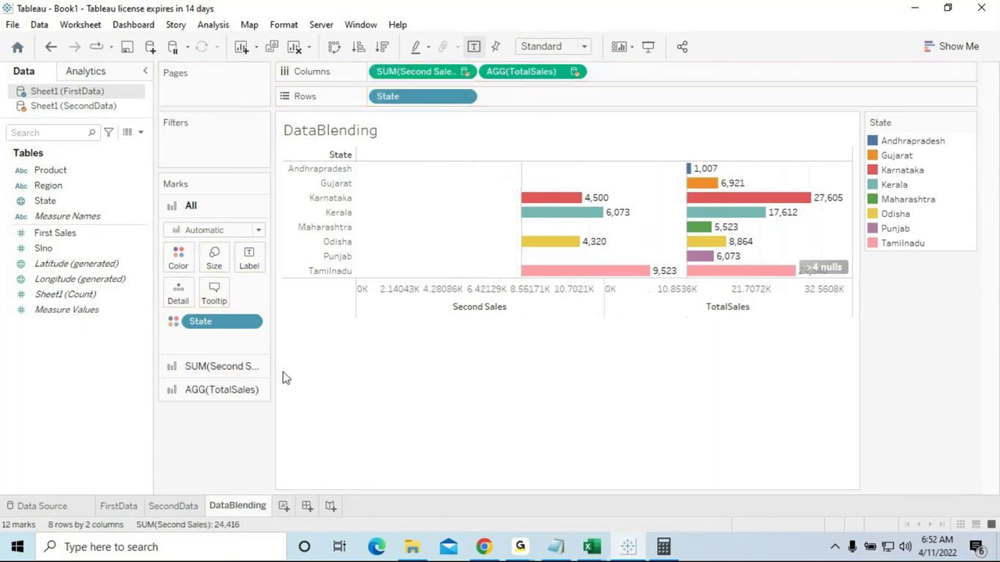
{"action": "left_click_drag", "start_coordinate": [414, 71], "coordinate": [214, 466]}
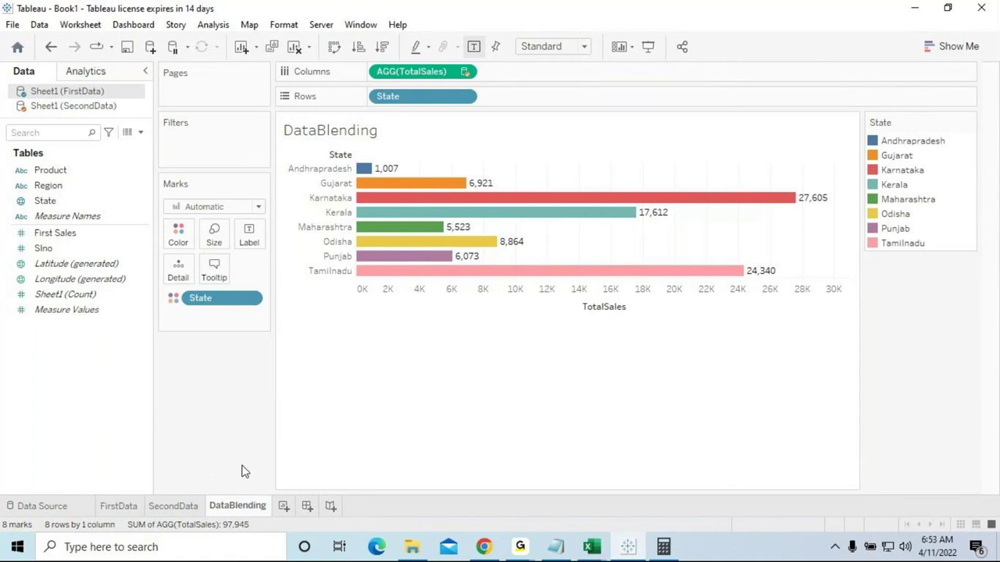
Add a new blank worksheet and a new dashboard to the workbook
{"action": "left_click", "coordinate": [284, 506]}
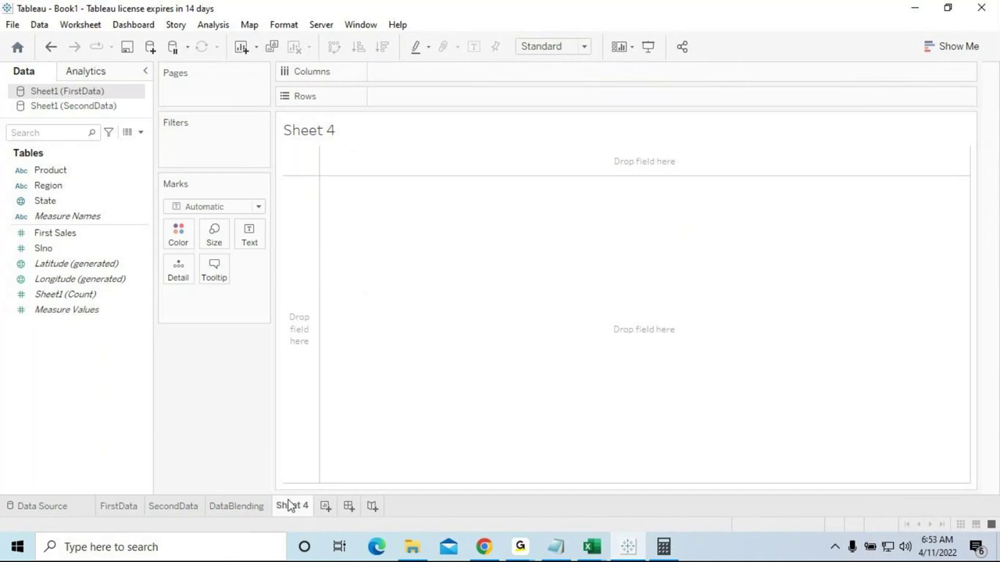
{"action": "left_click", "coordinate": [134, 25]}
{"action": "left_click", "coordinate": [148, 41]}
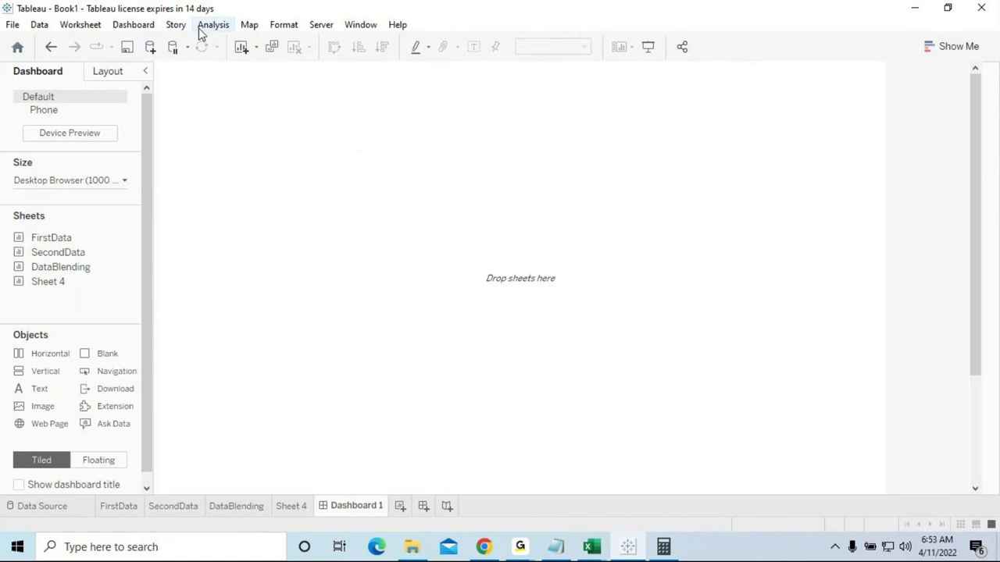
Set the dashboard's default shading to black and close the dashboard formatting options
{"action": "left_click", "coordinate": [284, 25]}
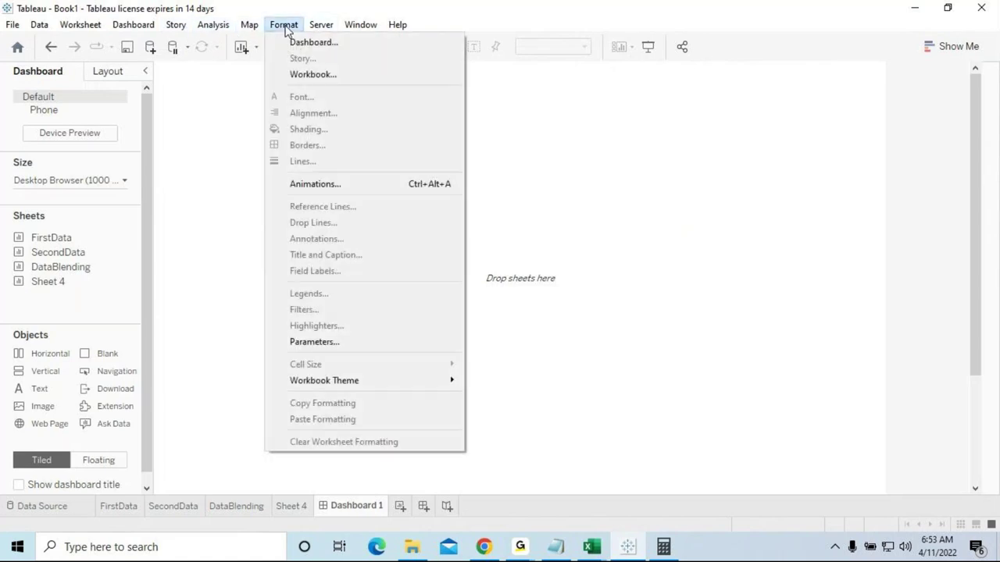
{"action": "left_click", "coordinate": [290, 42]}
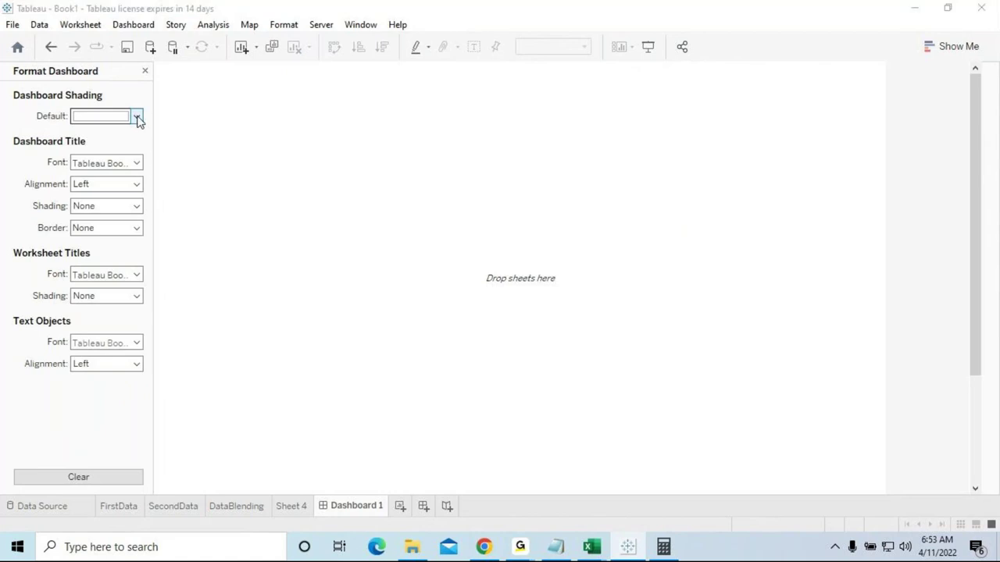
{"action": "left_click", "coordinate": [136, 117]}
{"action": "left_click", "coordinate": [82, 153]}
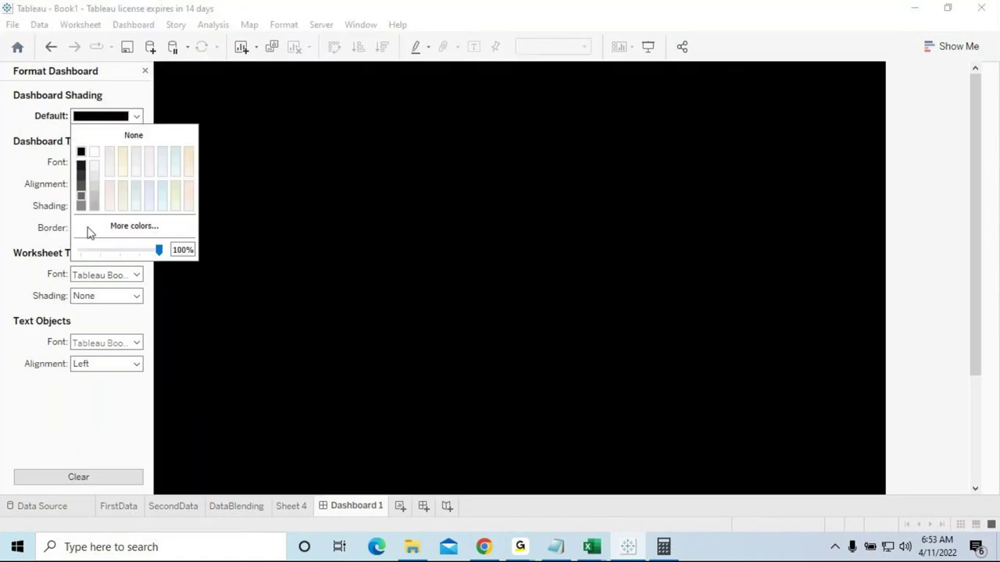
{"action": "left_click", "coordinate": [89, 443]}
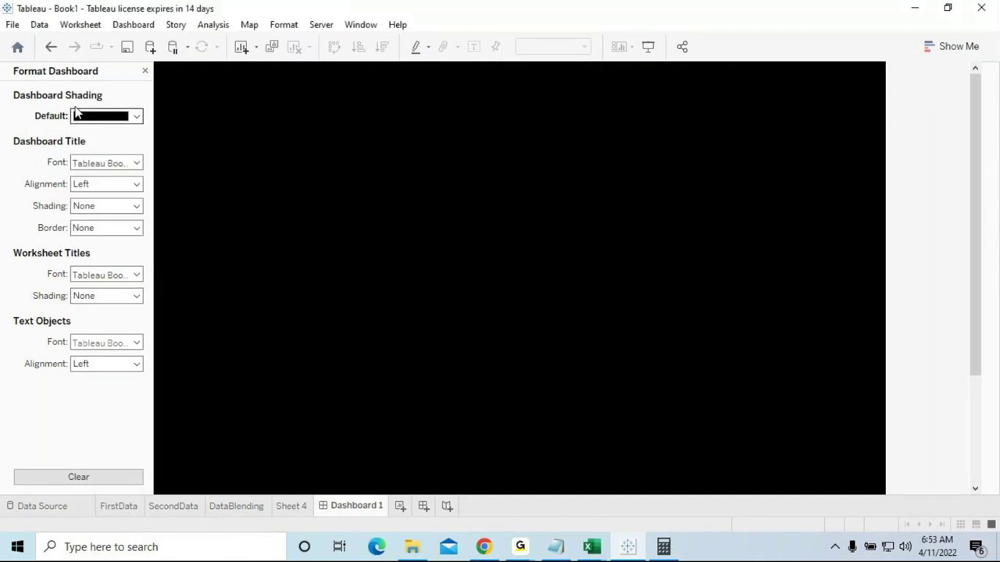
{"action": "left_click", "coordinate": [145, 71]}
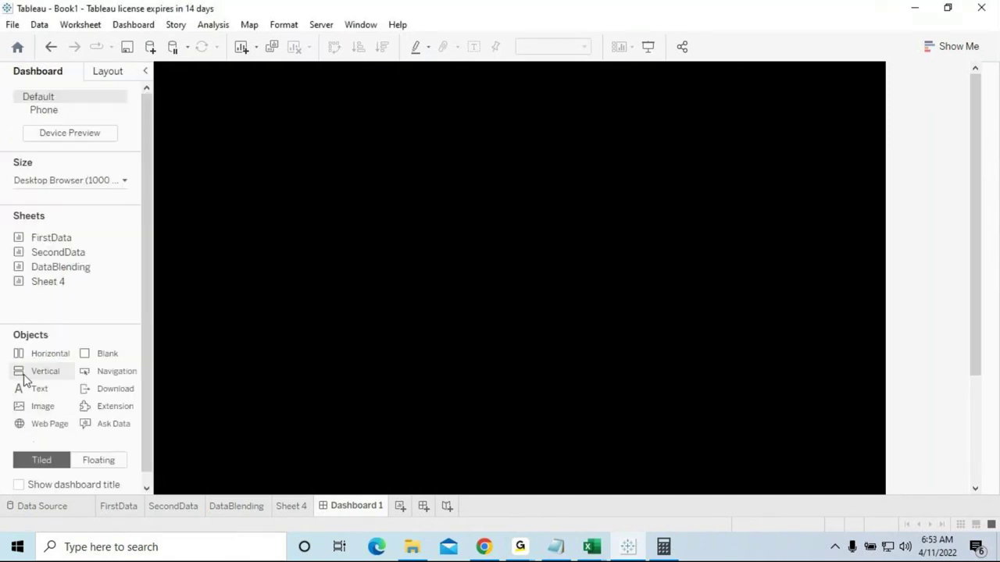
Place the FirstData sheet as a floating object in the dashboard's upper-left area and enlarge it
{"action": "left_click", "coordinate": [106, 467]}
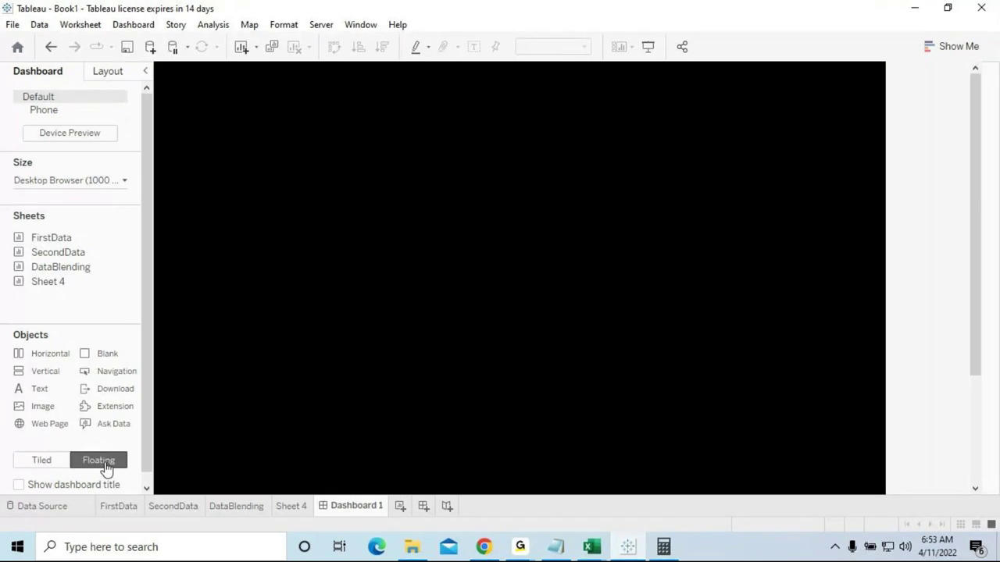
{"action": "mouse_move", "coordinate": [45, 245]}
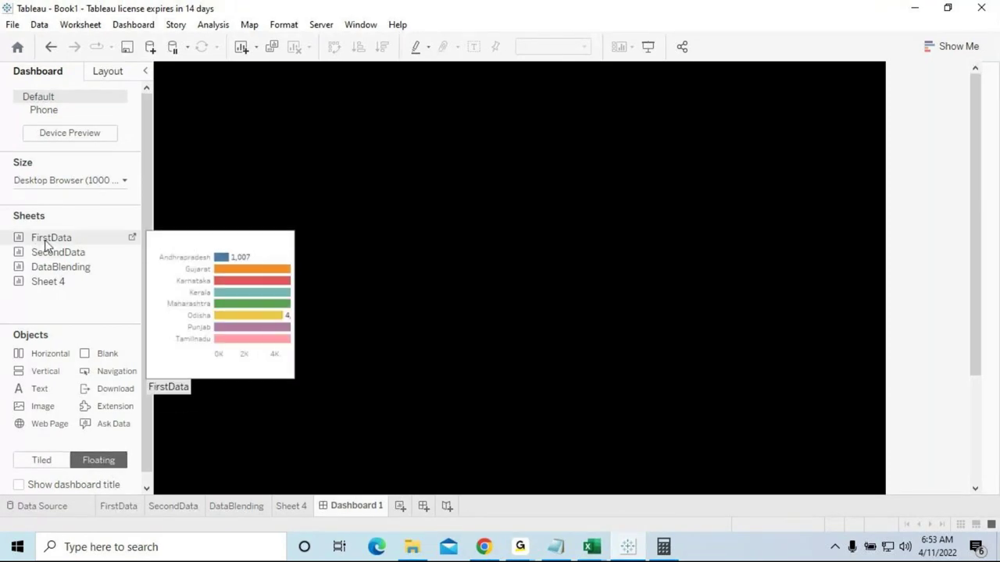
{"action": "left_click_drag", "start_coordinate": [63, 241], "coordinate": [154, 120]}
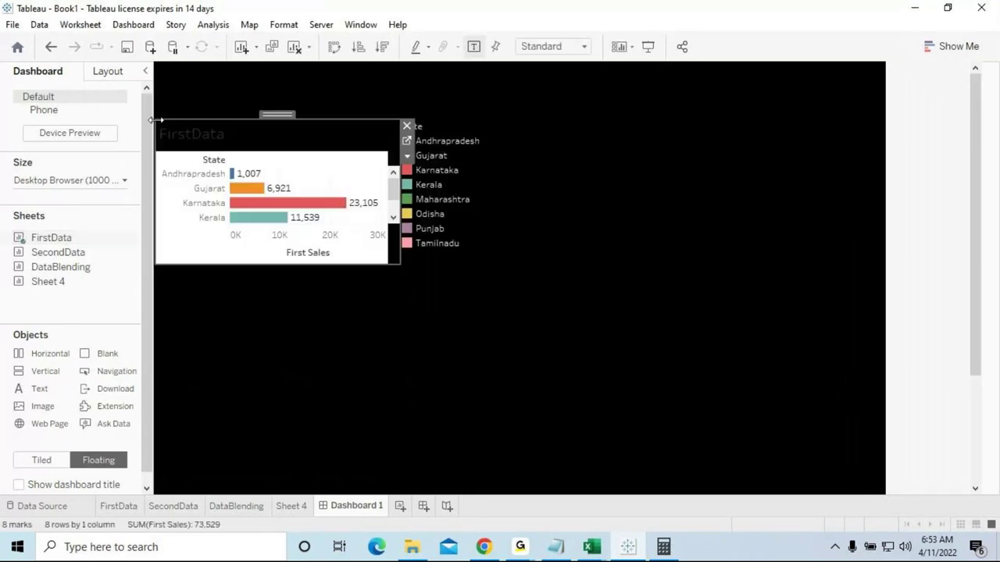
{"action": "left_click_drag", "start_coordinate": [400, 266], "coordinate": [541, 304]}
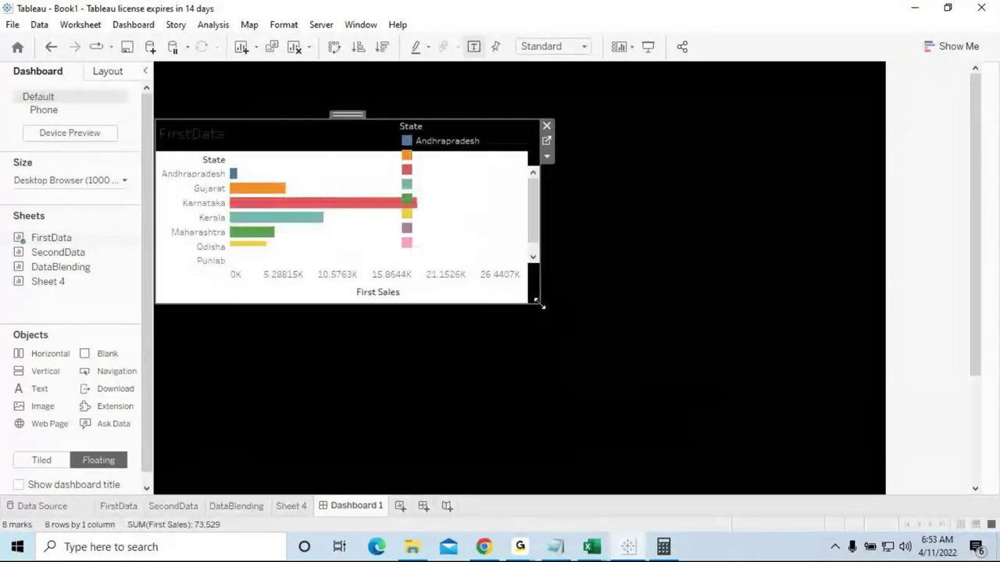
Delete the State legend overlapping the FirstData chart and extend the chart's upper edge upward to show more rows
{"action": "left_click", "coordinate": [471, 139]}
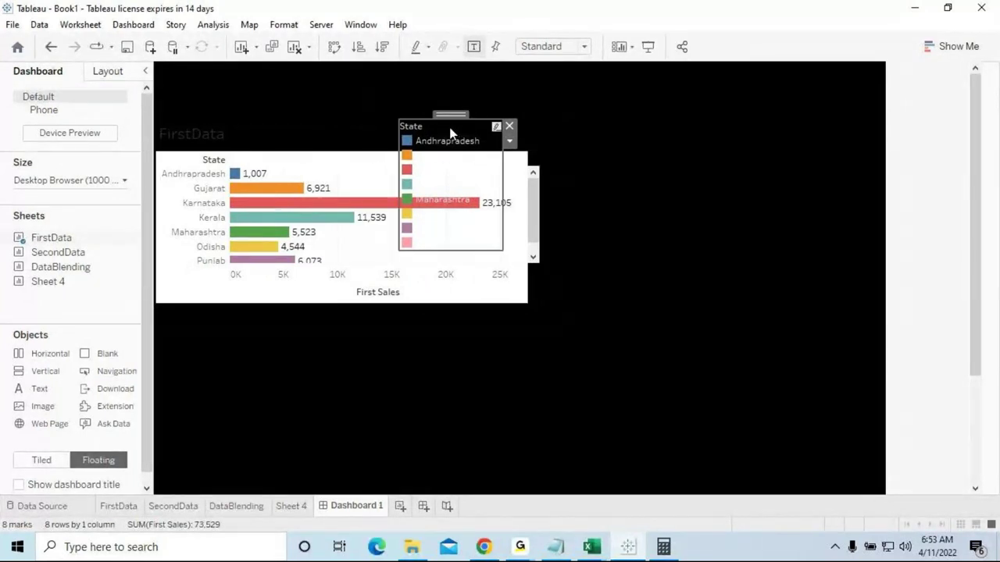
{"action": "left_click", "coordinate": [512, 127]}
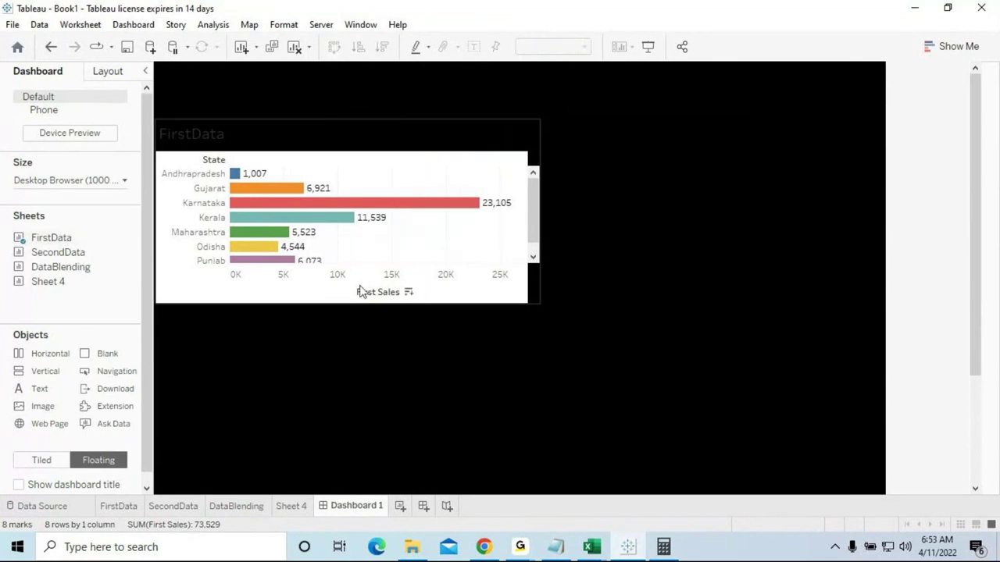
{"action": "left_click", "coordinate": [308, 161]}
{"action": "left_click_drag", "start_coordinate": [373, 119], "coordinate": [372, 93]}
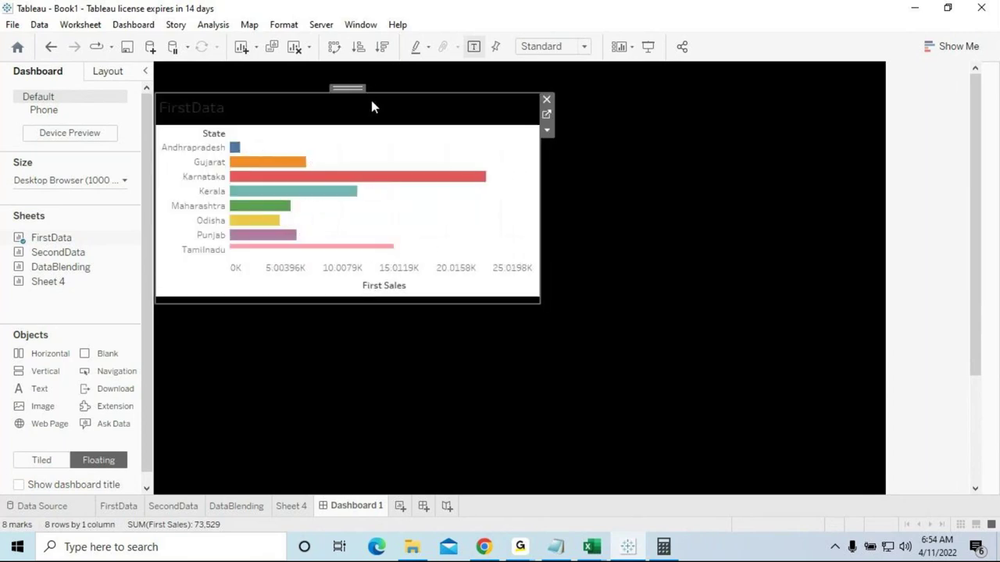
{"action": "left_click", "coordinate": [234, 363]}
Place the SecondData sheet as a floating object beside FirstData and enlarge it to the dashboard's far edge
{"action": "left_click_drag", "start_coordinate": [72, 262], "coordinate": [541, 128]}
{"action": "left_click_drag", "start_coordinate": [636, 267], "coordinate": [647, 305]}
{"action": "left_click_drag", "start_coordinate": [777, 225], "coordinate": [886, 216]}
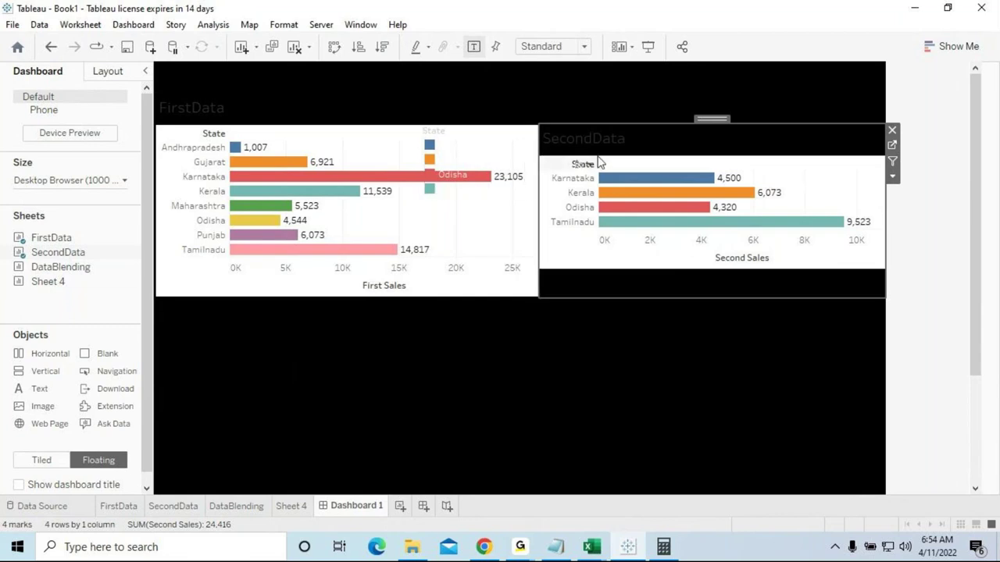
Narrow FirstData slightly, widen SecondData to meet it, and extend SecondData's height both downward and upward
{"action": "left_click", "coordinate": [515, 205]}
{"action": "left_click_drag", "start_coordinate": [539, 200], "coordinate": [529, 189]}
{"action": "left_click", "coordinate": [544, 196]}
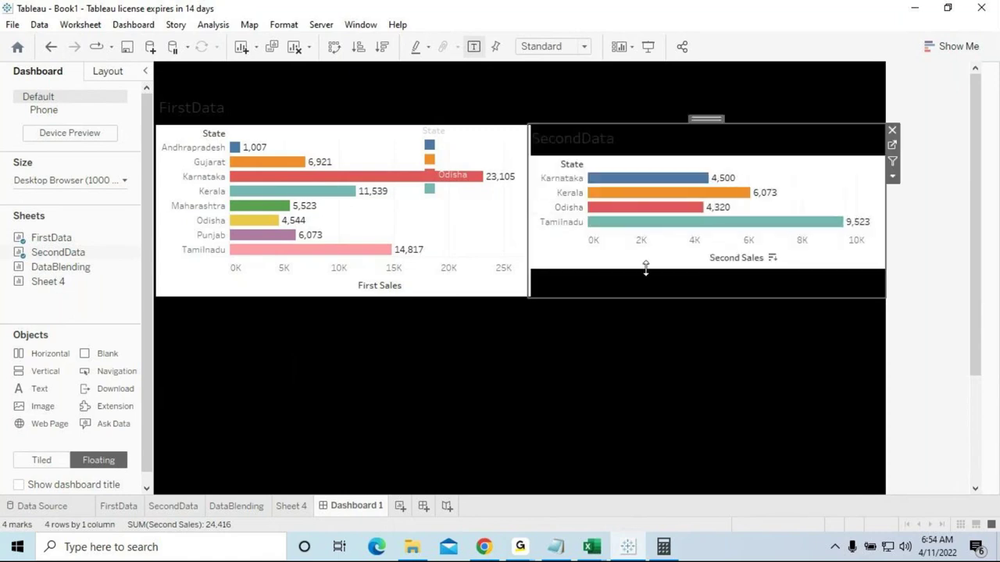
{"action": "left_click_drag", "start_coordinate": [672, 298], "coordinate": [686, 327]}
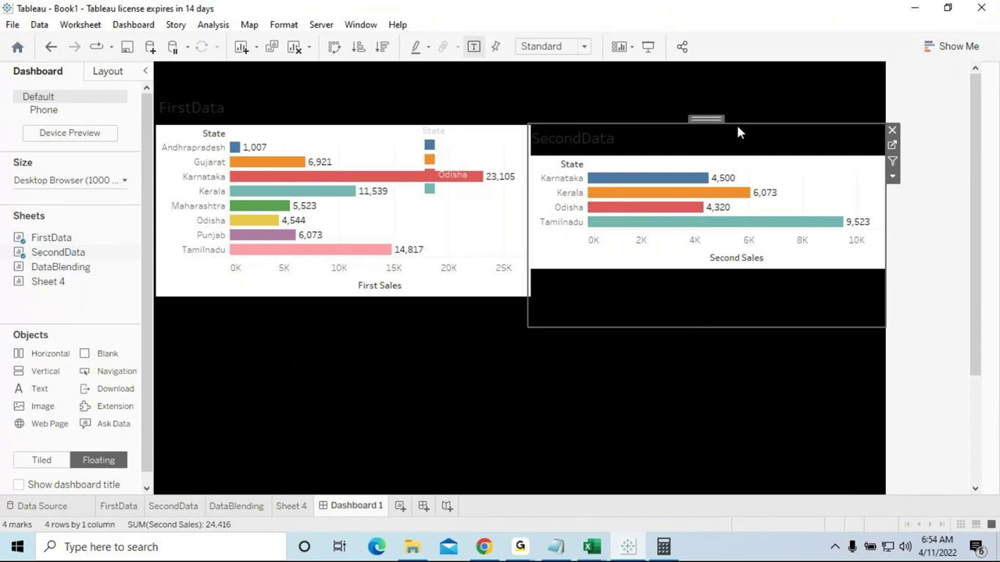
{"action": "left_click_drag", "start_coordinate": [737, 125], "coordinate": [734, 109]}
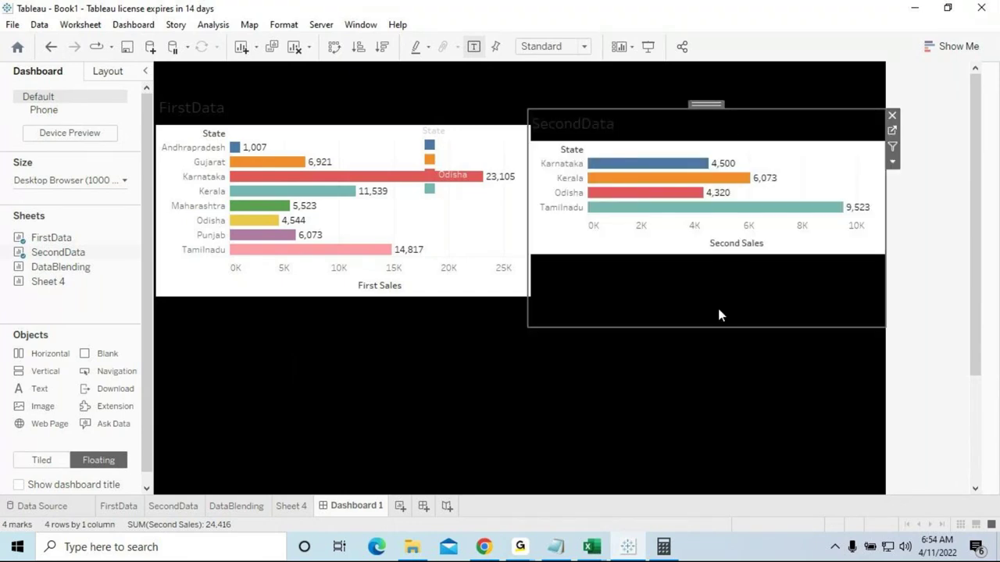
{"action": "left_click", "coordinate": [452, 400]}
{"action": "left_click", "coordinate": [347, 248]}
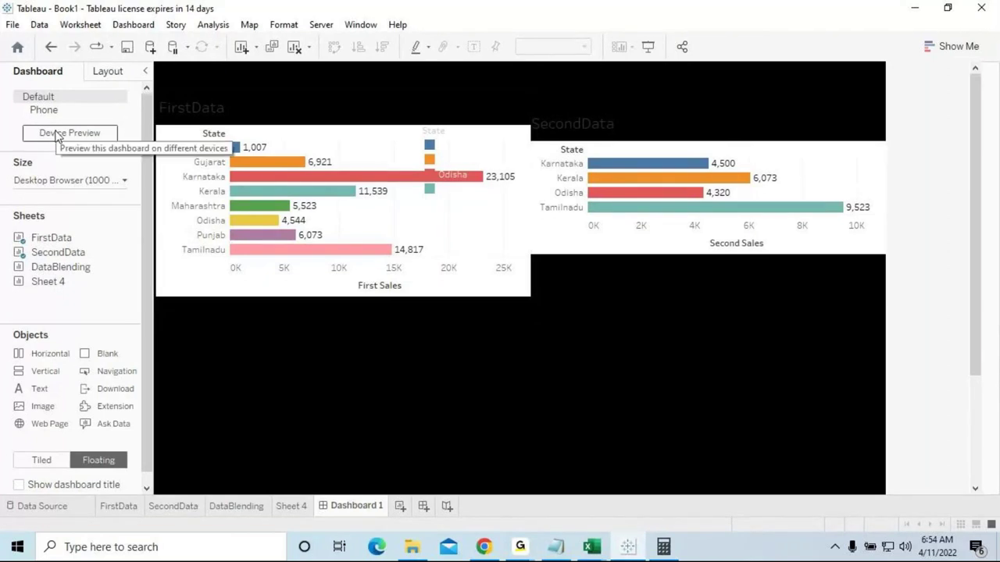
Place the DataBlending sheet as a floating object below FirstData and enlarge it to span most of the dashboard's width
{"action": "mouse_move", "coordinate": [53, 270]}
{"action": "left_click_drag", "start_coordinate": [46, 271], "coordinate": [150, 355]}
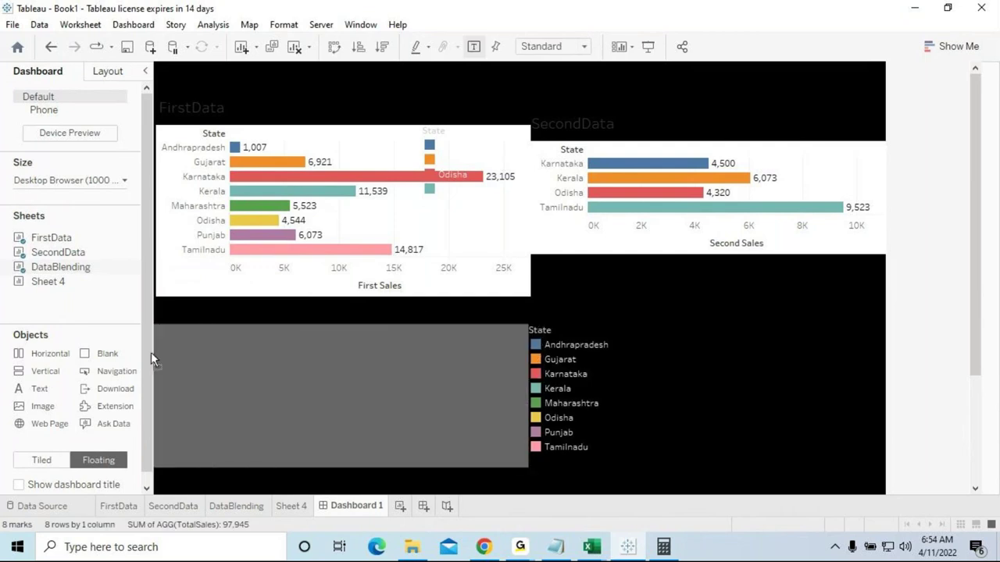
{"action": "left_click_drag", "start_coordinate": [530, 394], "coordinate": [775, 395]}
{"action": "left_click_drag", "start_coordinate": [511, 469], "coordinate": [515, 487]}
{"action": "left_click_drag", "start_coordinate": [493, 321], "coordinate": [495, 301]}
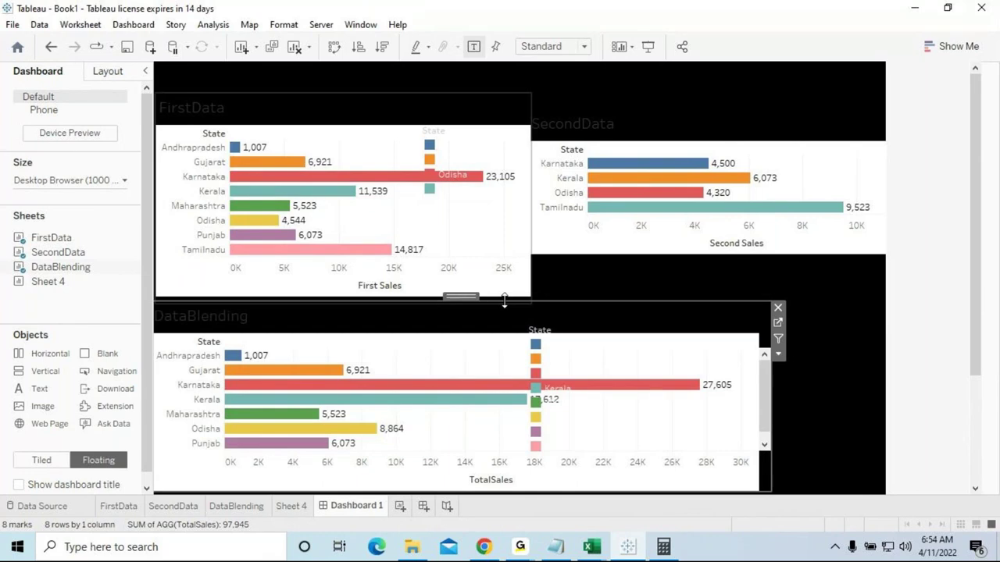
Move the DataBlending State legend into the black area beside the chart and extend the chart slightly downward
{"action": "left_click", "coordinate": [593, 334]}
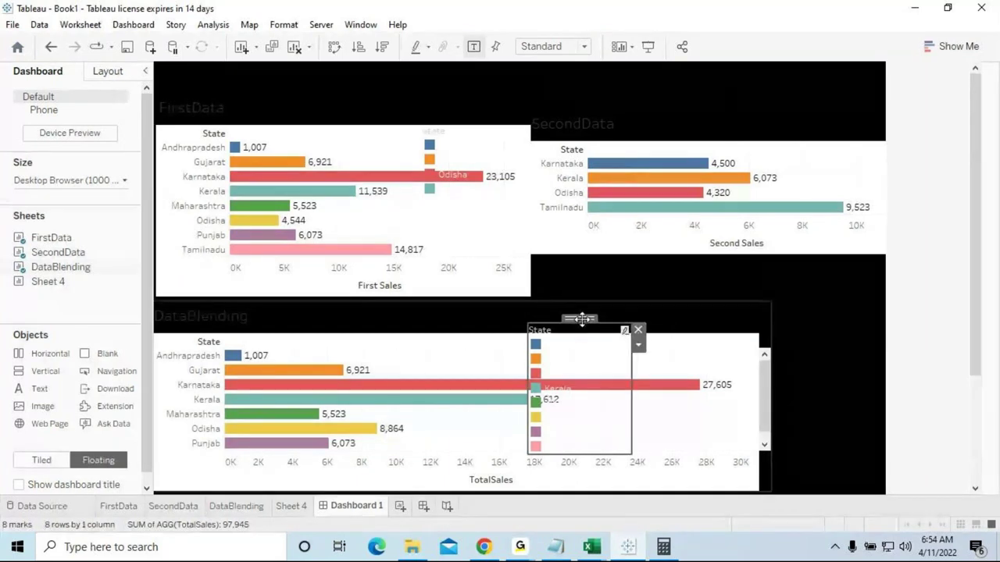
{"action": "left_click_drag", "start_coordinate": [600, 334], "coordinate": [755, 321]}
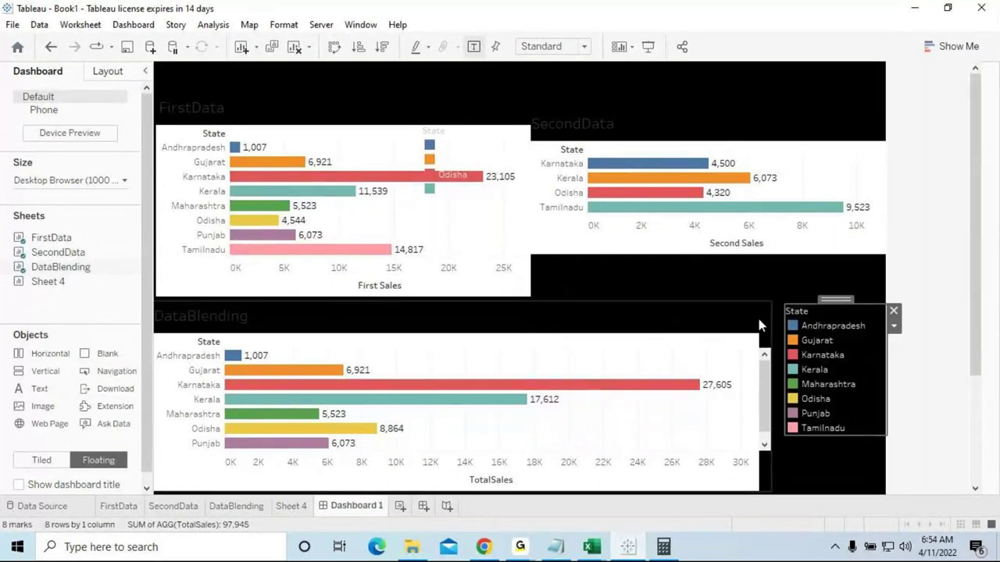
{"action": "left_click", "coordinate": [719, 317]}
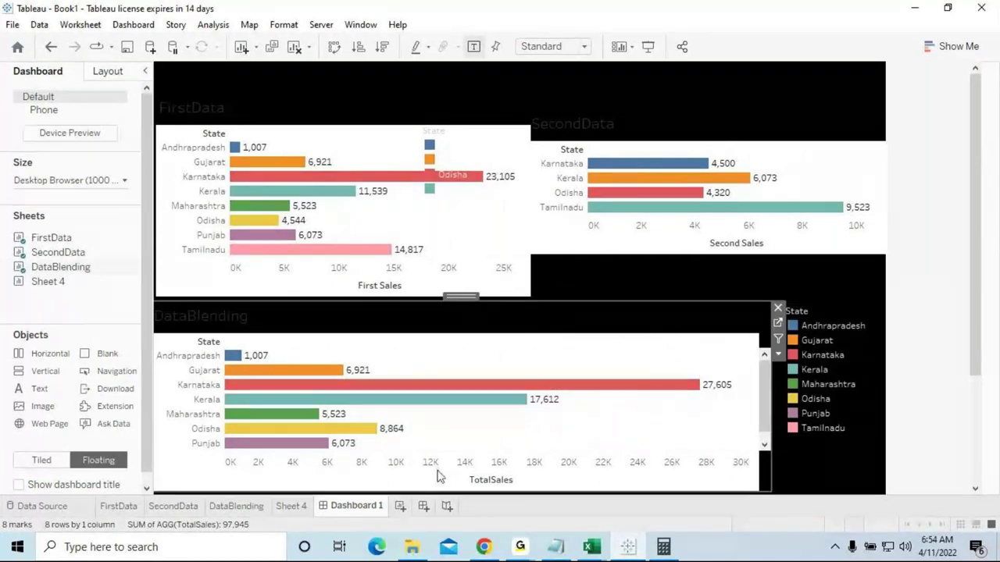
{"action": "left_click_drag", "start_coordinate": [443, 492], "coordinate": [447, 498]}
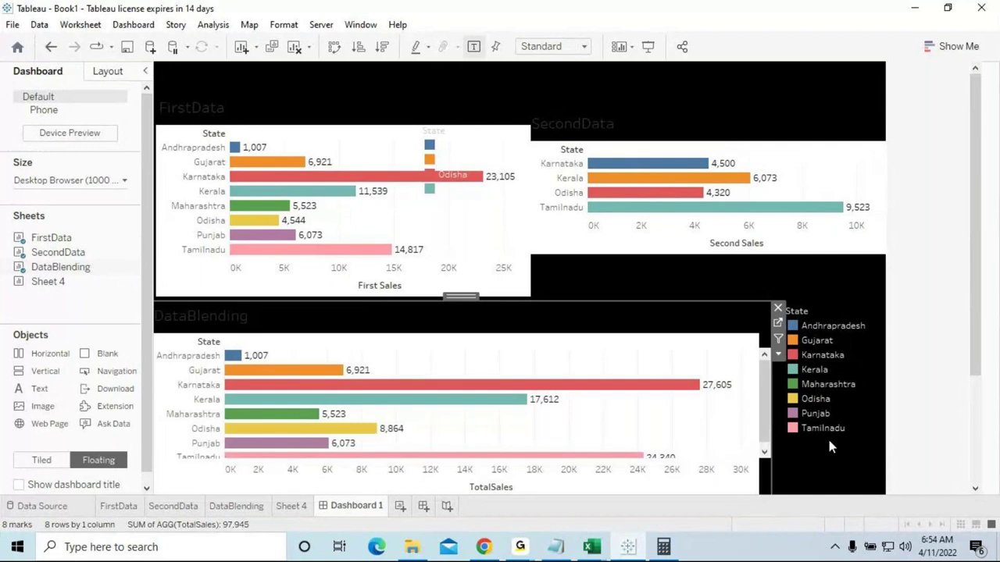
{"action": "left_click", "coordinate": [841, 459]}
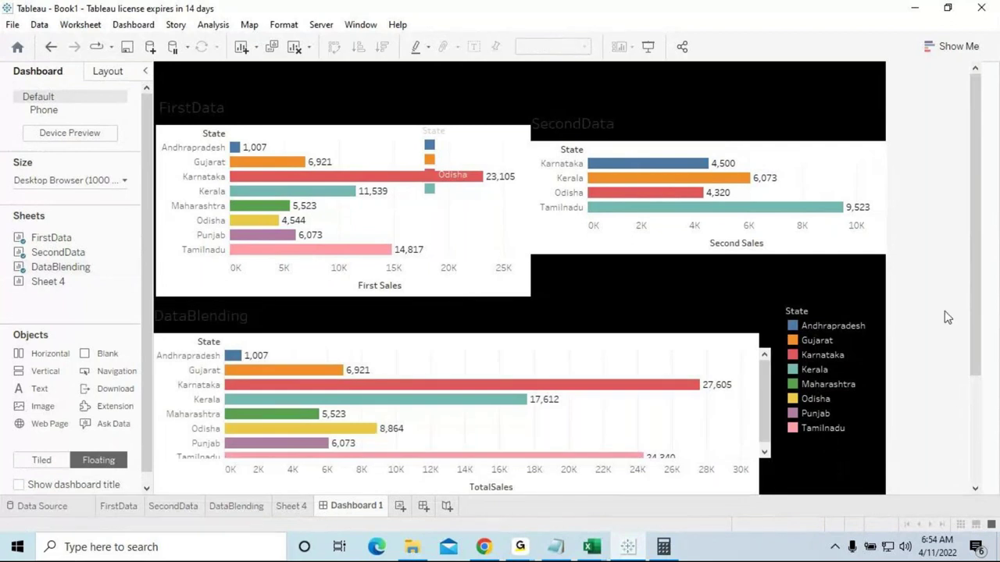
Add a floating text title reading HAPPY PRODUCTS PVT LTD above the charts, formatted bold, white and 28 point
{"action": "left_click", "coordinate": [164, 235]}
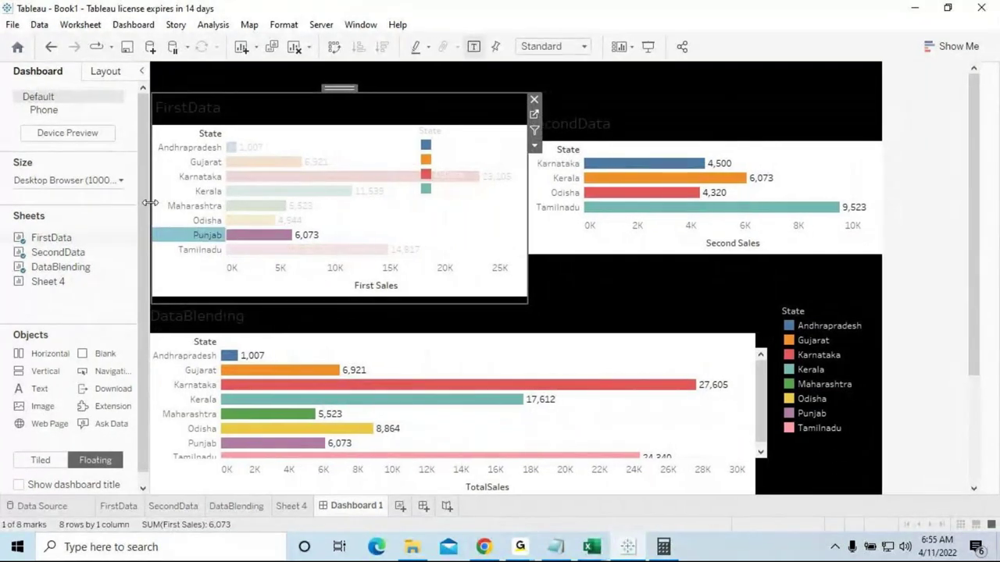
{"action": "left_click_drag", "start_coordinate": [47, 394], "coordinate": [540, 81]}
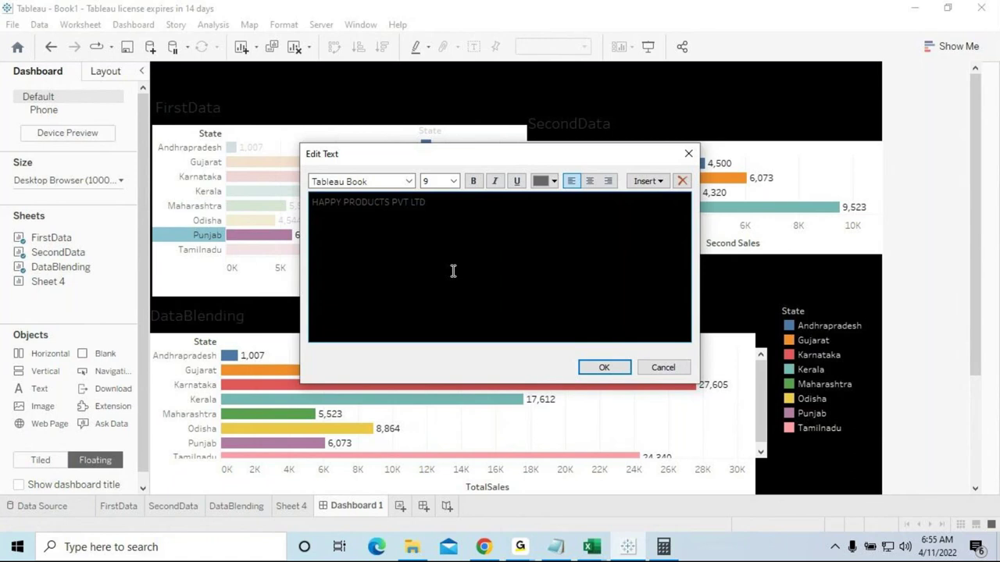
{"action": "left_click_drag", "start_coordinate": [442, 205], "coordinate": [309, 203]}
{"action": "left_click", "coordinate": [474, 182]}
{"action": "left_click", "coordinate": [552, 190]}
{"action": "left_click", "coordinate": [557, 195]}
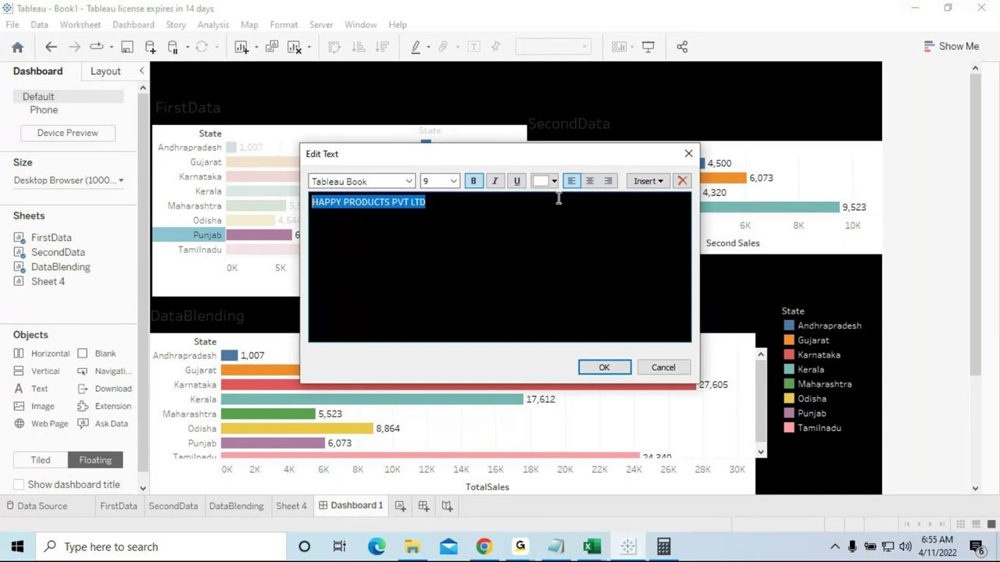
{"action": "left_click", "coordinate": [440, 182]}
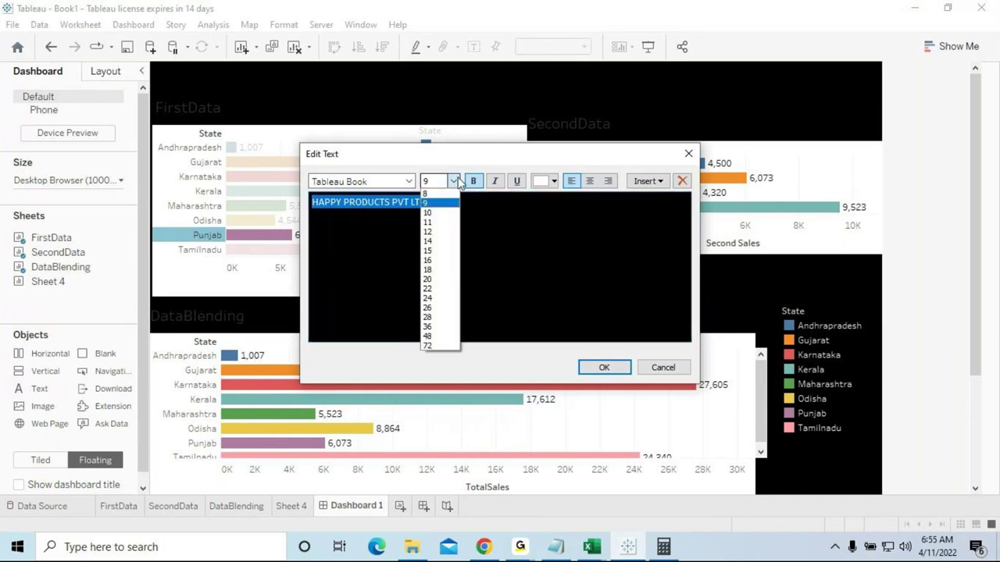
{"action": "left_click", "coordinate": [436, 318]}
{"action": "left_click", "coordinate": [613, 368]}
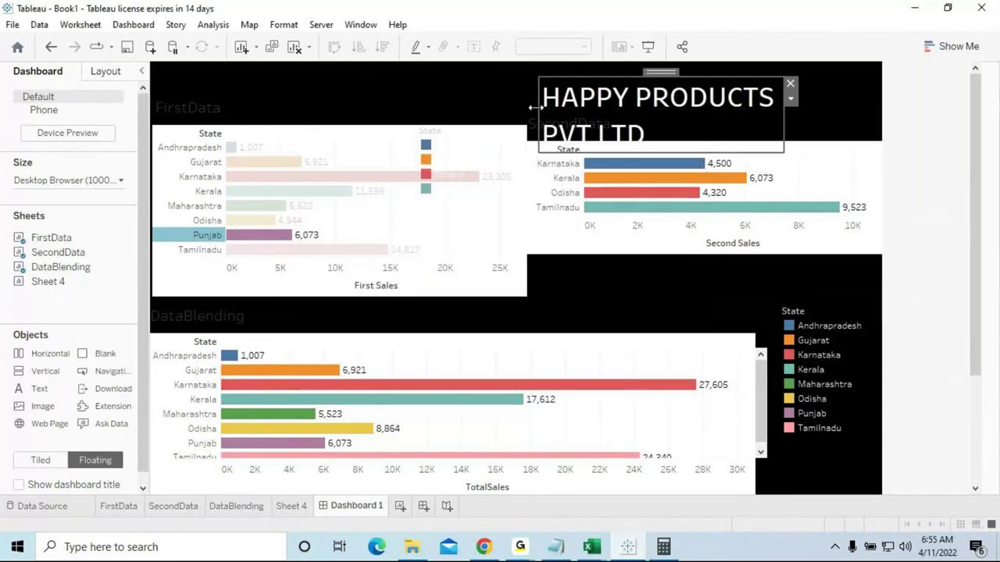
Widen the title so it fits on one line and center it along the dashboard's upper edge
{"action": "left_click_drag", "start_coordinate": [538, 103], "coordinate": [316, 104]}
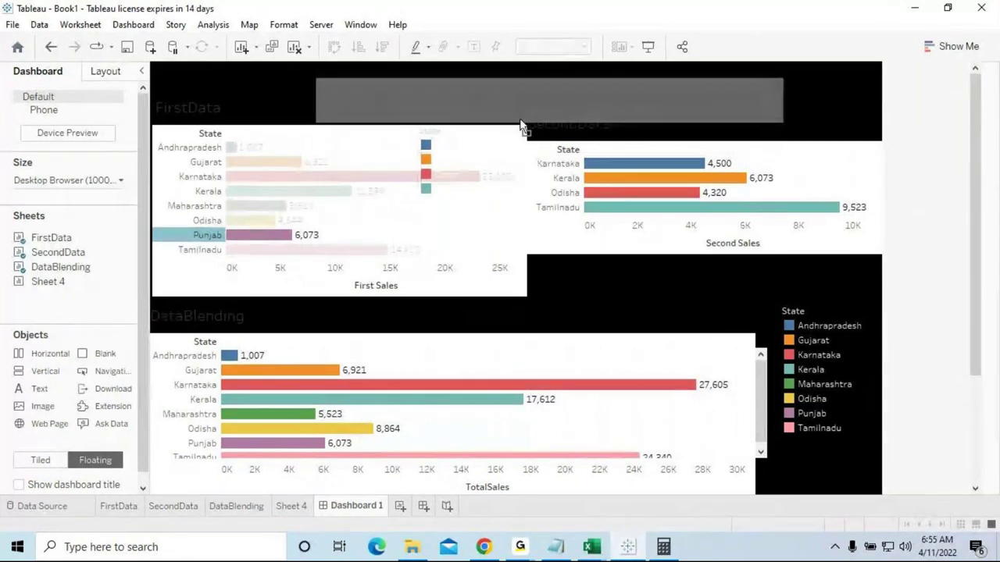
{"action": "left_click_drag", "start_coordinate": [536, 72], "coordinate": [487, 65]}
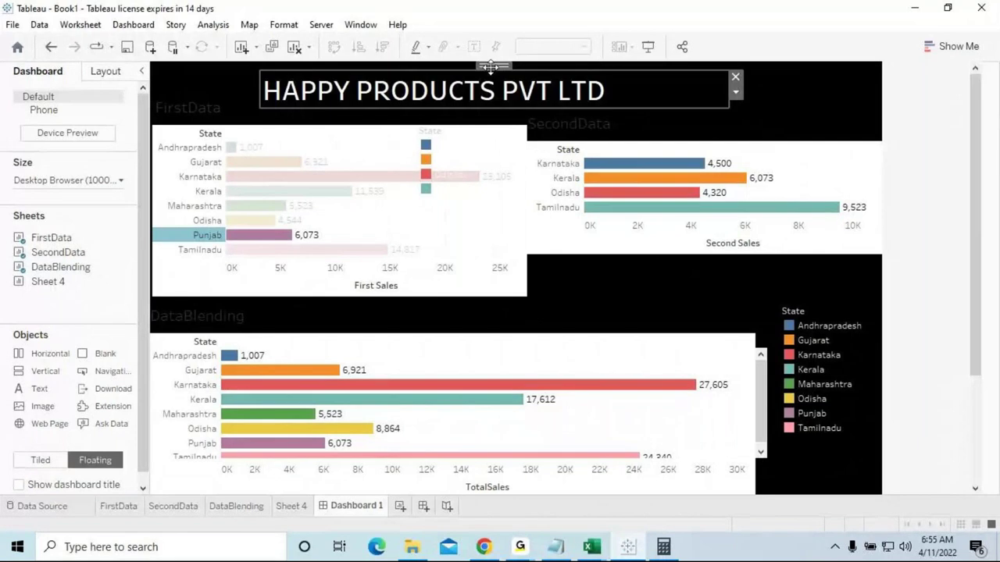
{"action": "left_click", "coordinate": [792, 100]}
{"action": "left_click", "coordinate": [383, 87]}
{"action": "left_click_drag", "start_coordinate": [483, 70], "coordinate": [521, 66]}
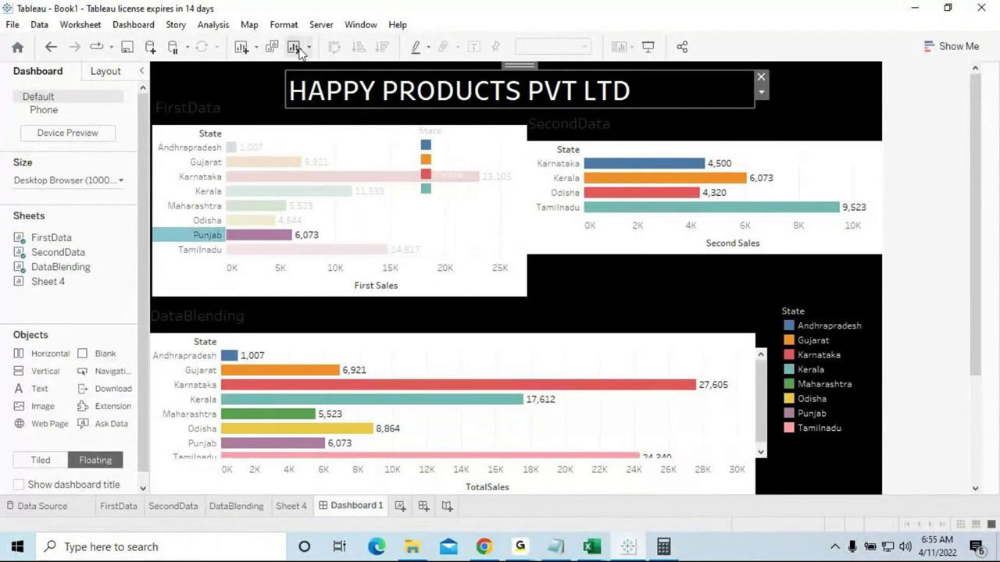
Set the FirstData sheet's default worksheet shading to near-black and delete the four-state legend overlapping its chart
{"action": "left_click", "coordinate": [231, 123]}
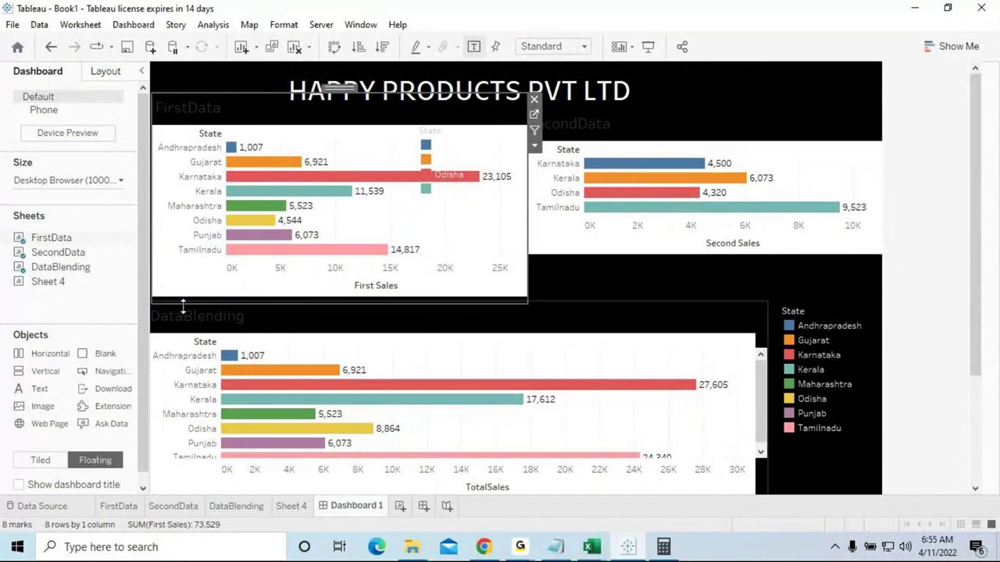
{"action": "left_click", "coordinate": [285, 26]}
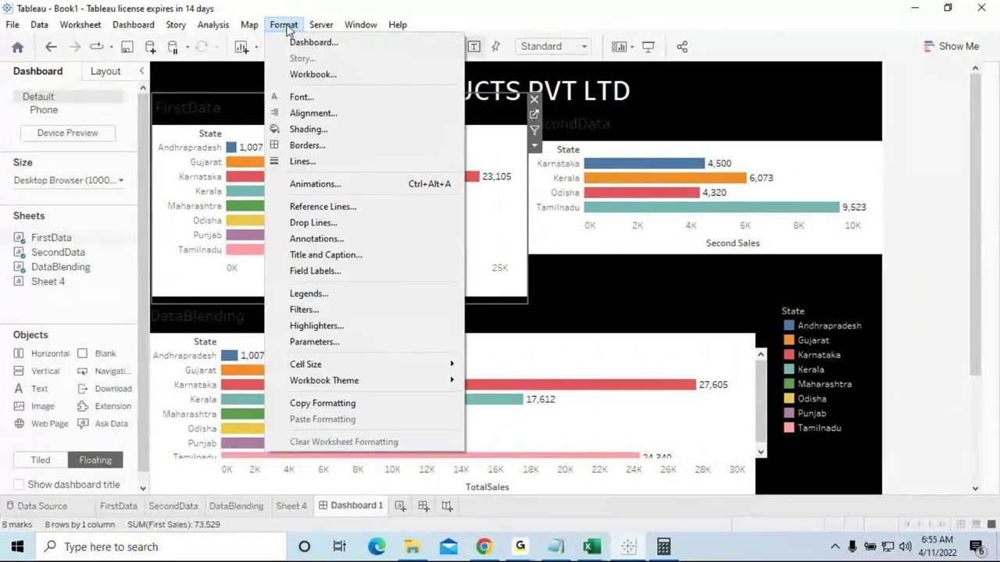
{"action": "left_click", "coordinate": [316, 134]}
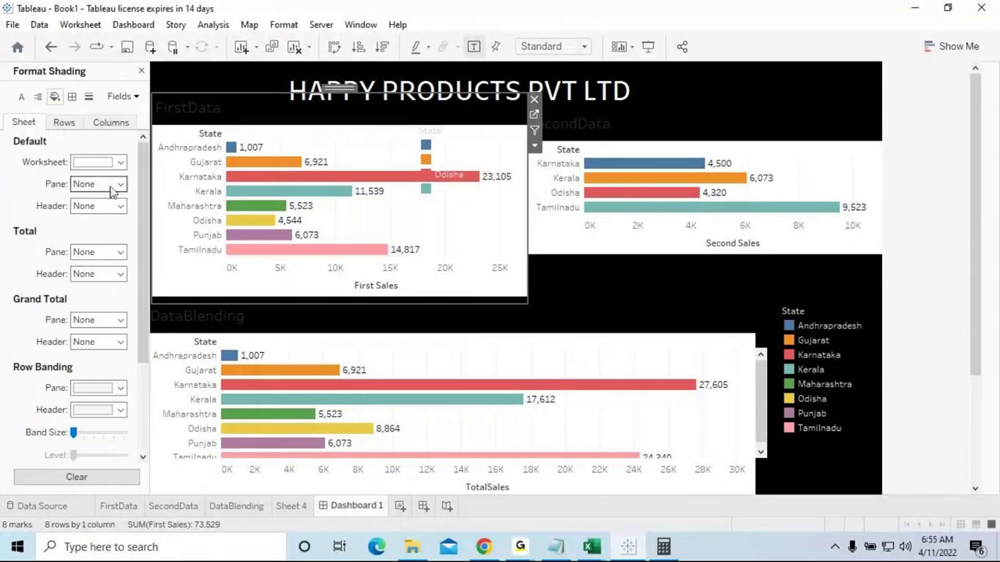
{"action": "left_click", "coordinate": [121, 162]}
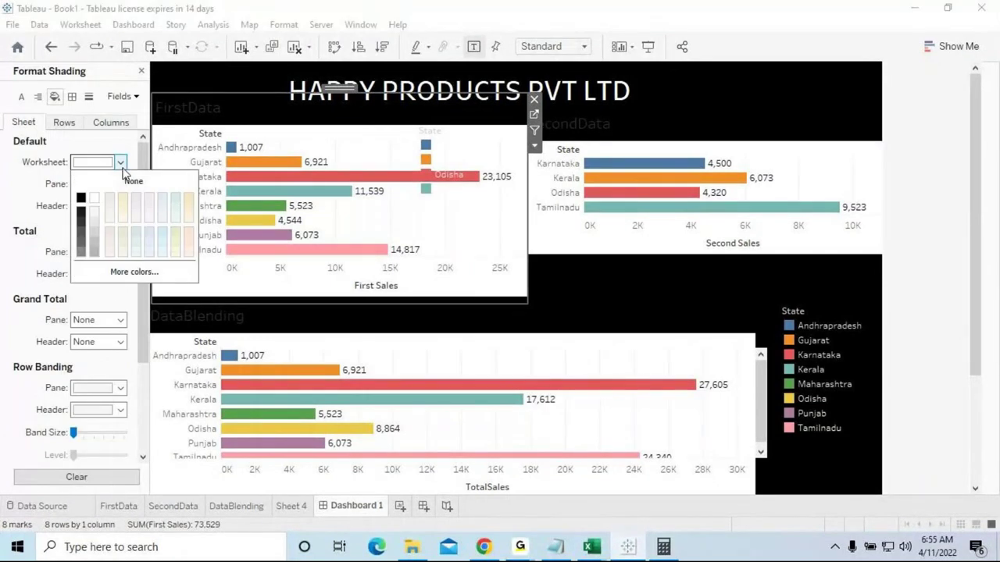
{"action": "left_click", "coordinate": [121, 164]}
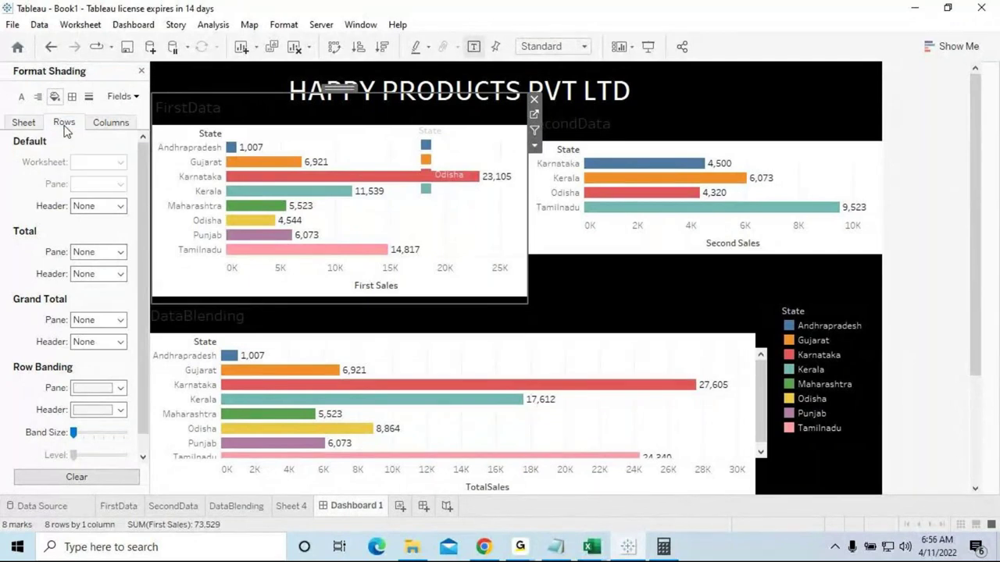
{"action": "left_click", "coordinate": [121, 163]}
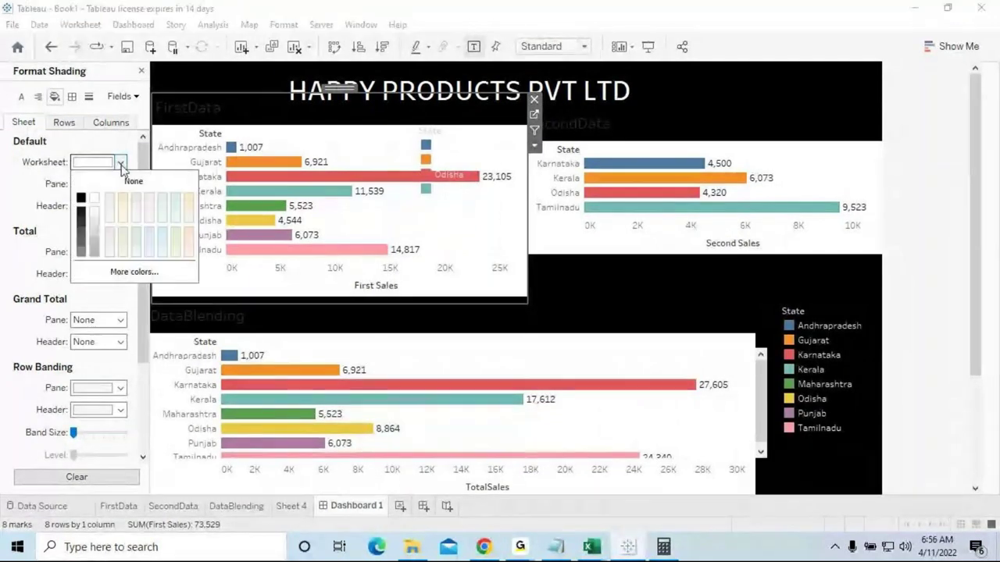
{"action": "left_click", "coordinate": [80, 197]}
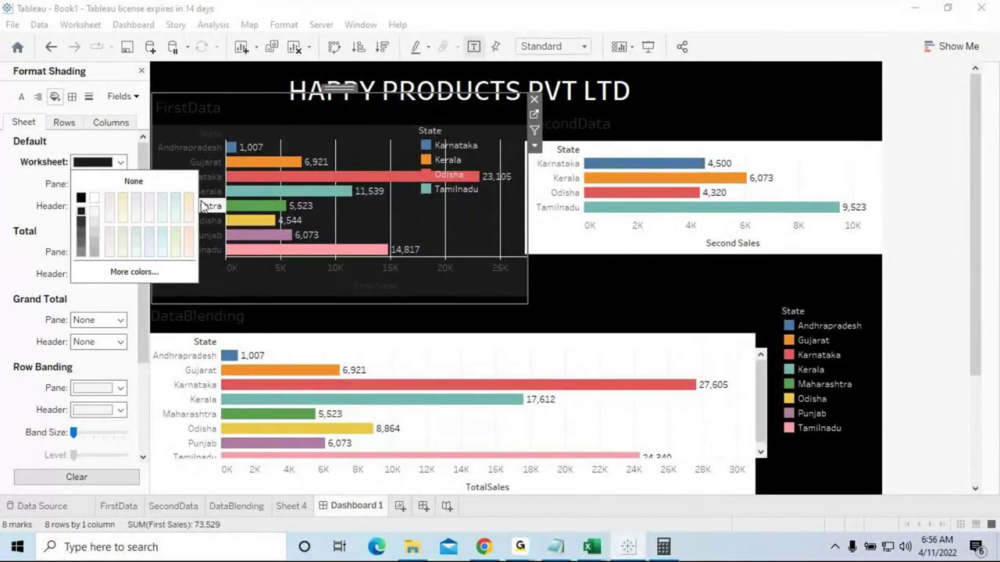
{"action": "left_click", "coordinate": [457, 133]}
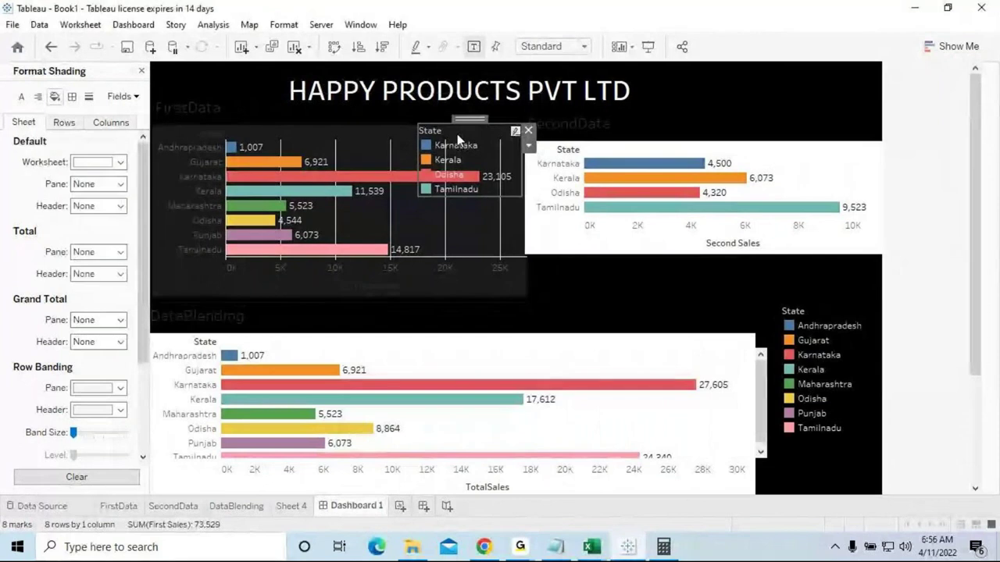
{"action": "left_click", "coordinate": [528, 131]}
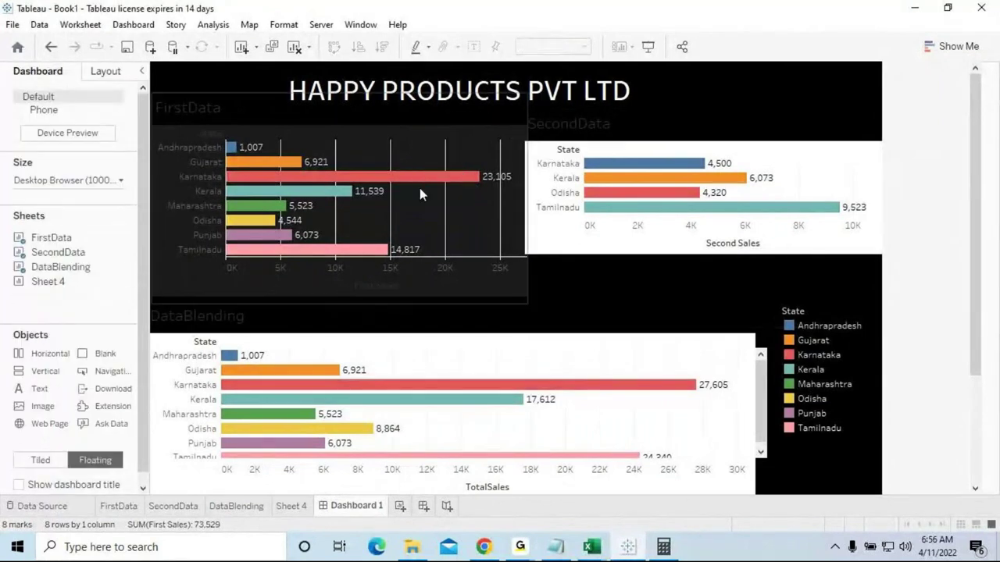
Set the SecondData sheet's default worksheet shading to black
{"action": "left_click", "coordinate": [830, 149]}
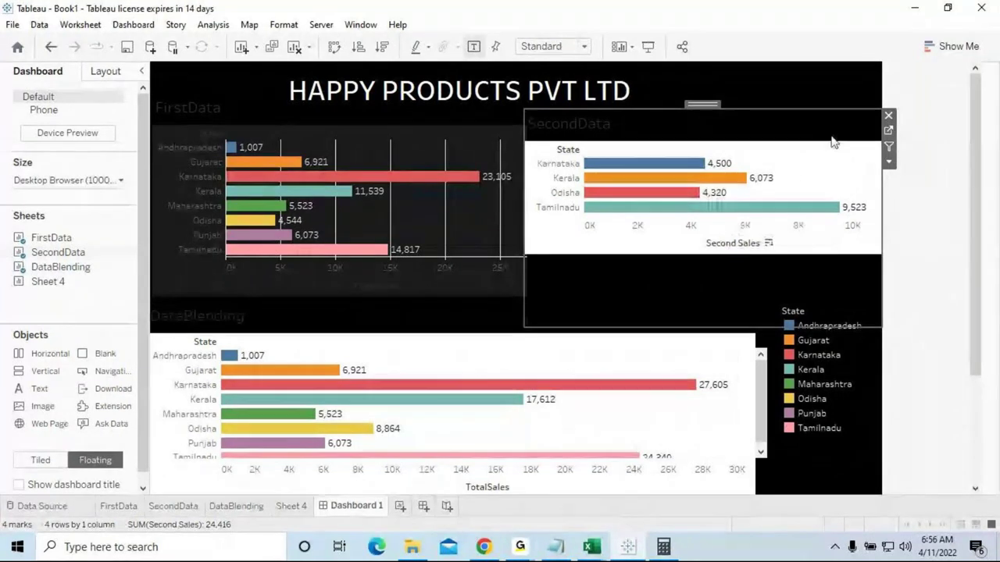
{"action": "left_click", "coordinate": [282, 25]}
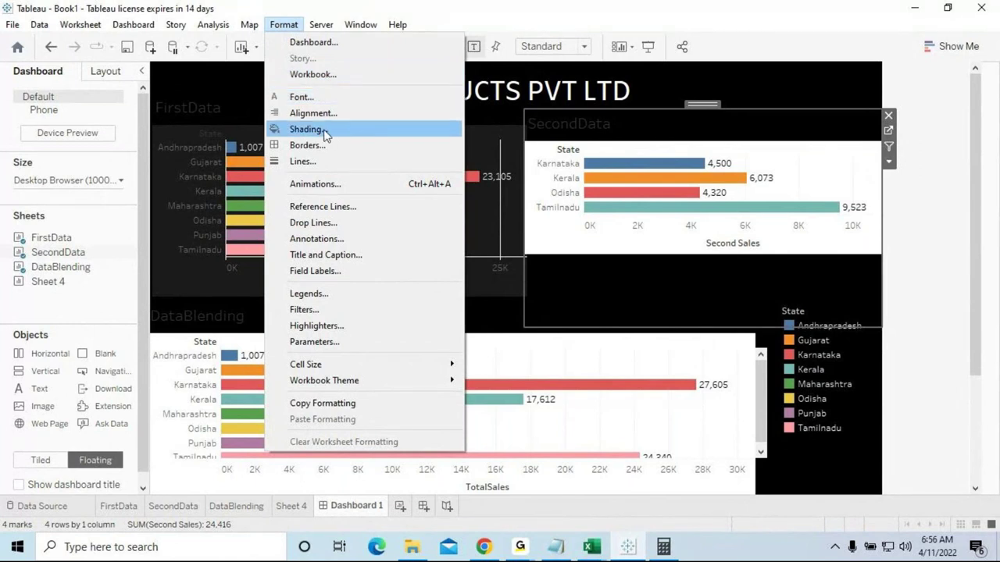
{"action": "double_click", "coordinate": [283, 25]}
{"action": "left_click", "coordinate": [301, 128]}
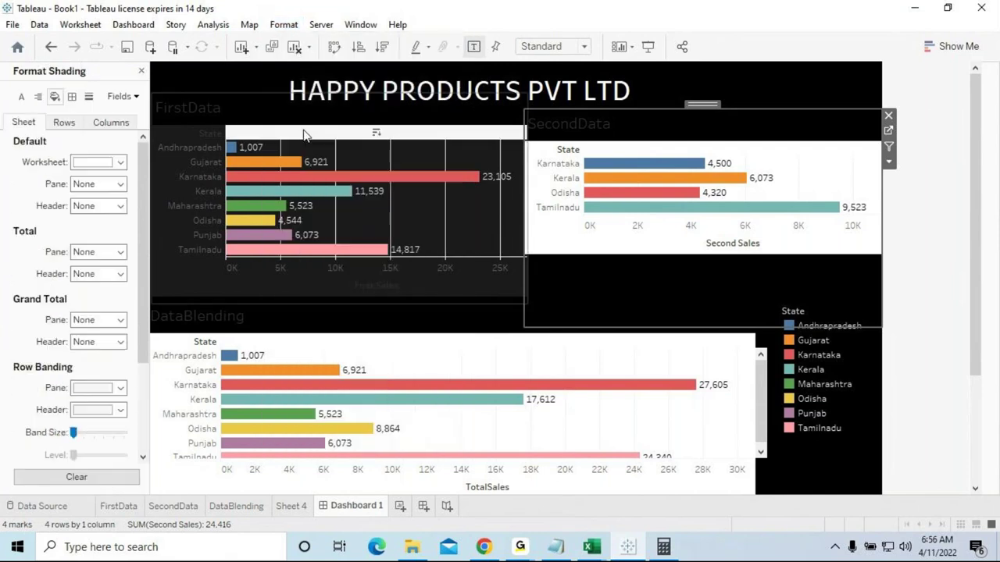
{"action": "left_click", "coordinate": [120, 163]}
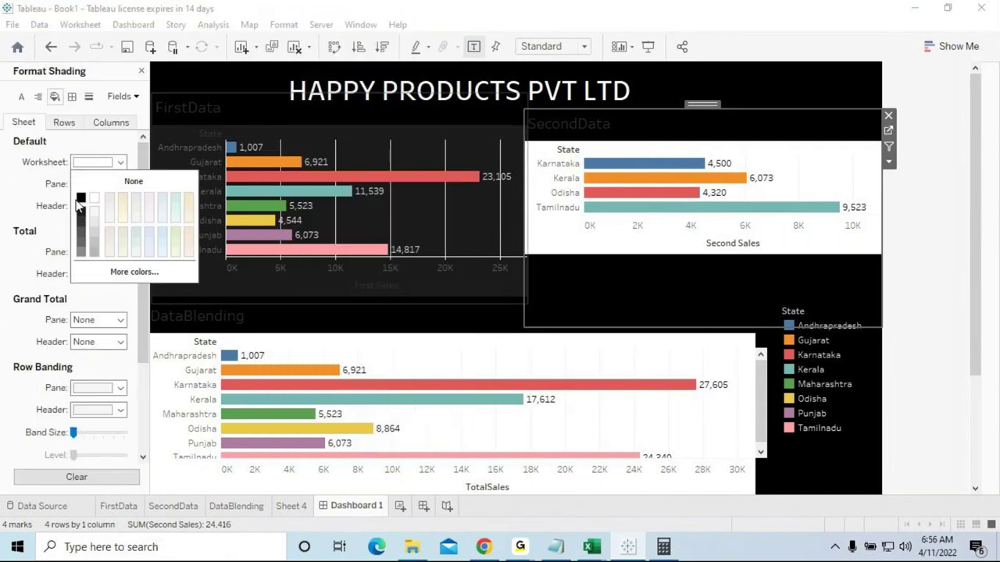
{"action": "left_click", "coordinate": [82, 199]}
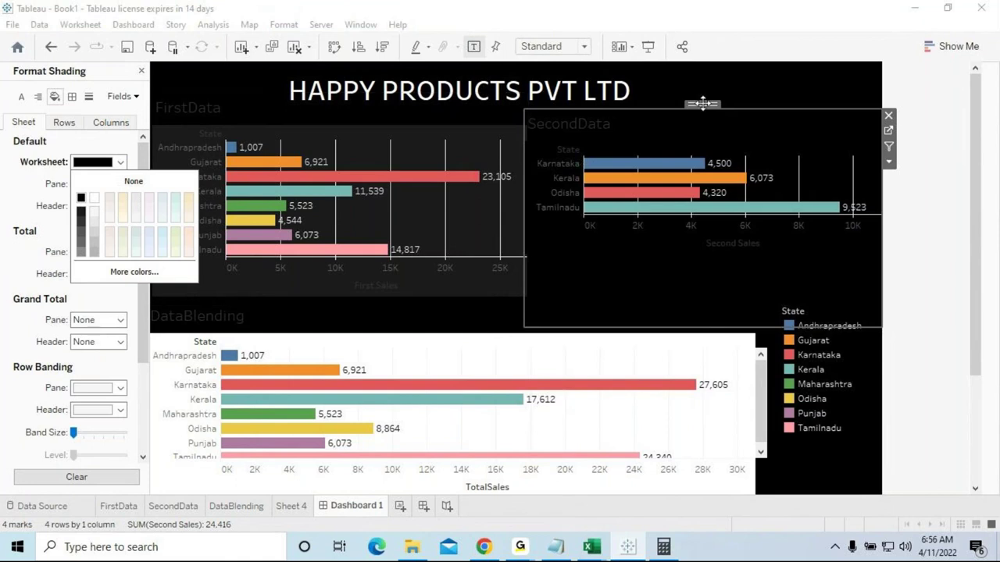
{"action": "left_click", "coordinate": [739, 81]}
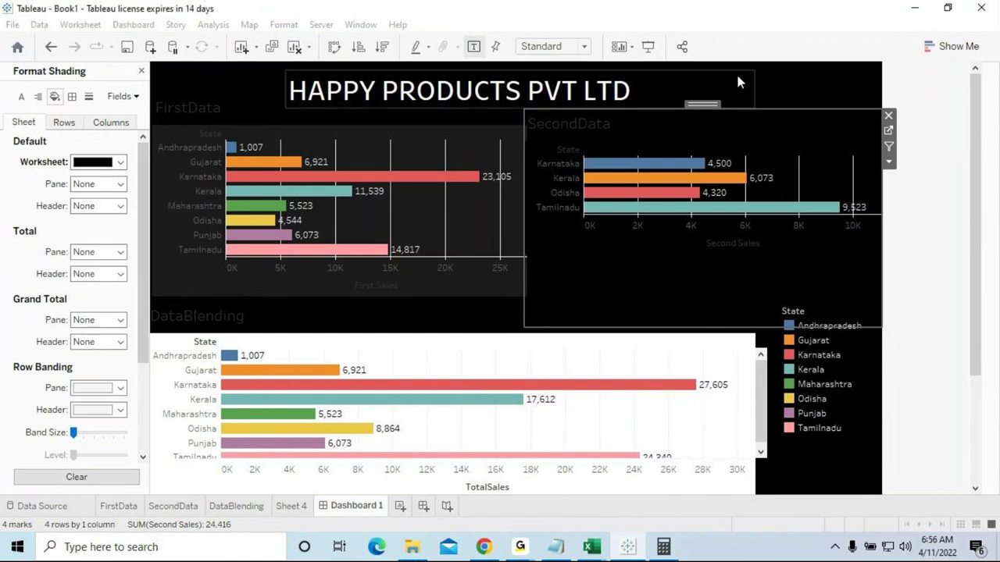
Set the DataBlending sheet's default worksheet shading to black
{"action": "left_click", "coordinate": [528, 349]}
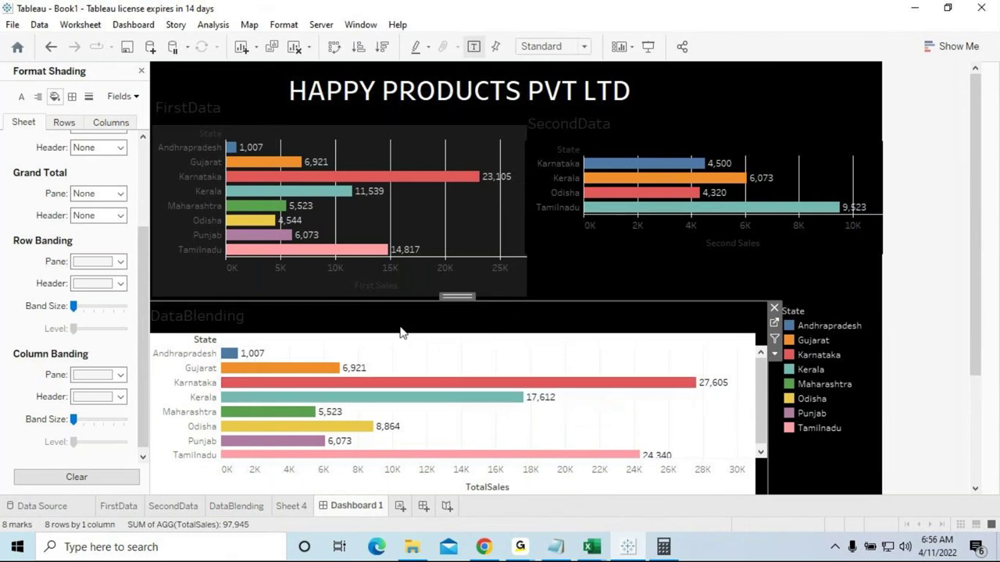
{"action": "left_click", "coordinate": [282, 25]}
{"action": "left_click", "coordinate": [289, 130]}
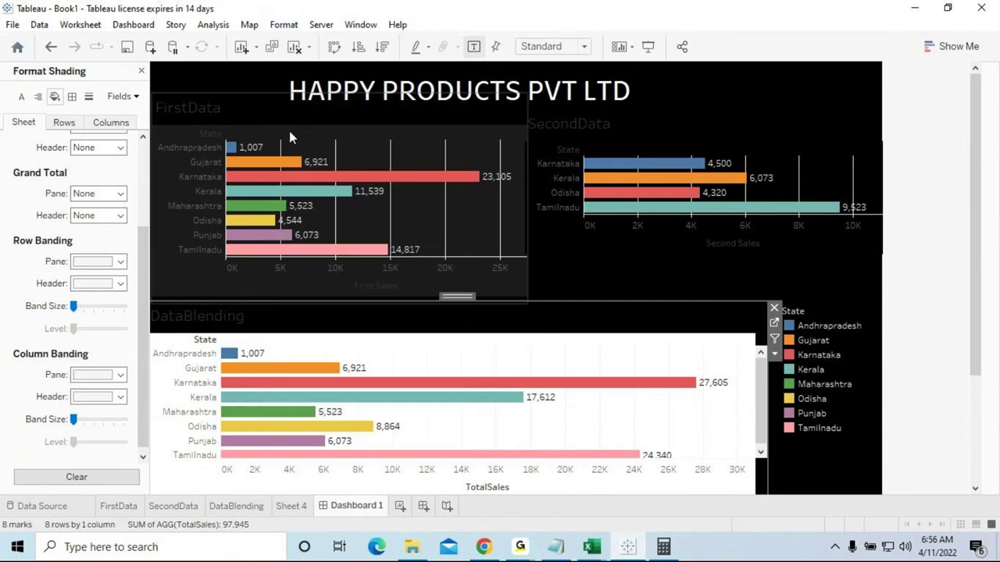
{"action": "scroll", "coordinate": [93, 180], "scroll_direction": "up", "scroll_amount": 4}
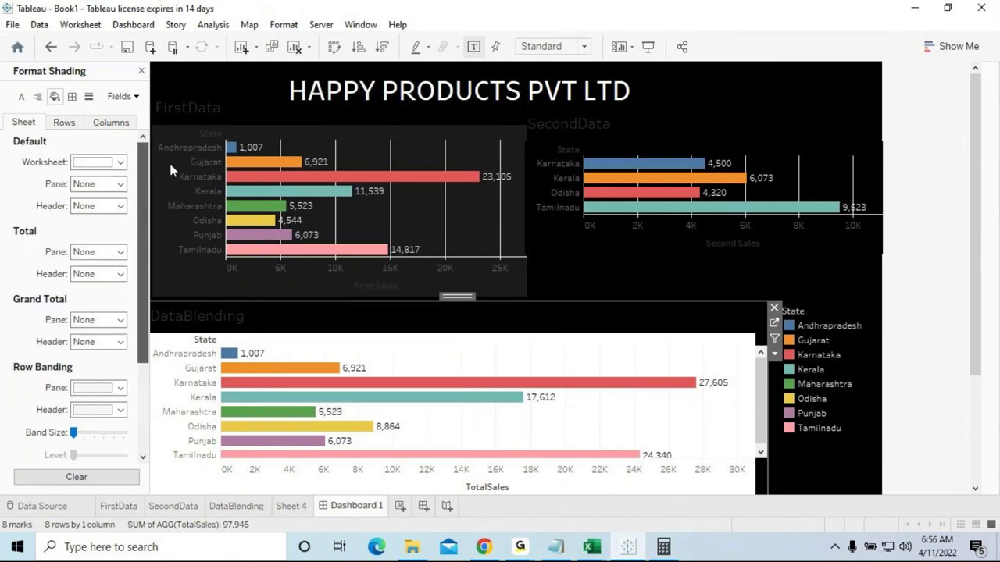
{"action": "left_click", "coordinate": [120, 162]}
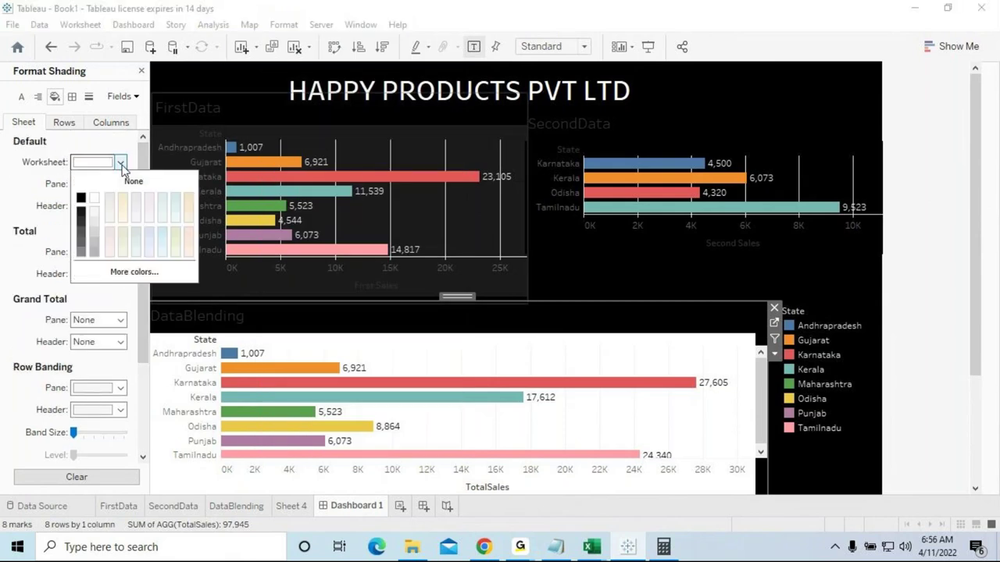
{"action": "left_click", "coordinate": [80, 199]}
{"action": "left_click", "coordinate": [930, 302]}
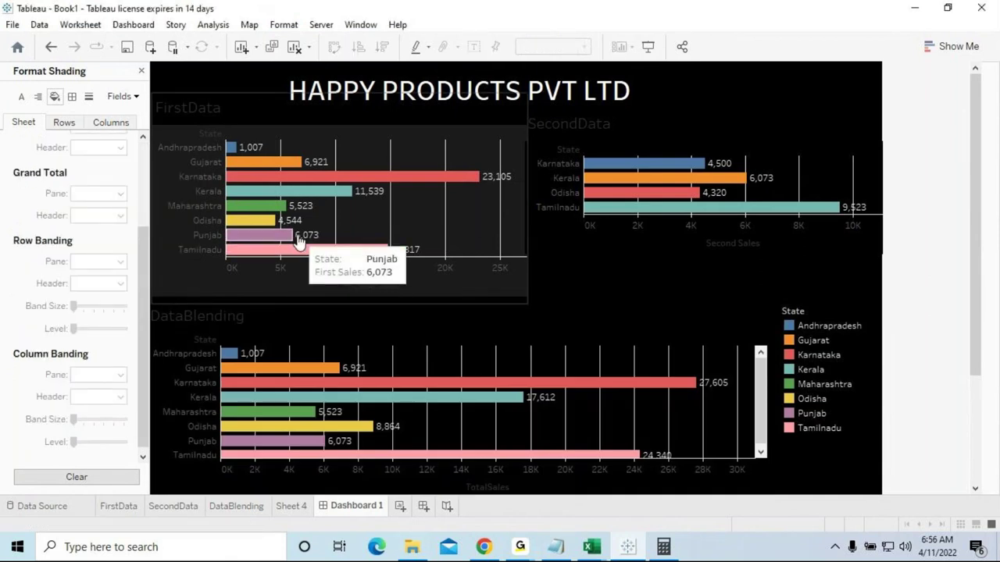
Format the State field's header font in the FirstData sheet as white and bold
{"action": "left_click", "coordinate": [225, 116]}
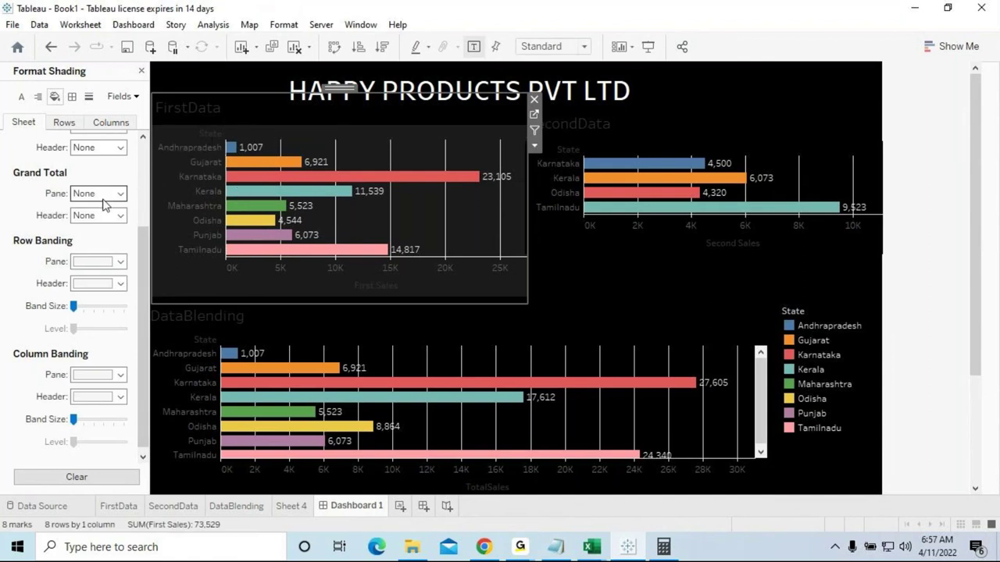
{"action": "scroll", "coordinate": [78, 148], "scroll_direction": "up", "scroll_amount": 3}
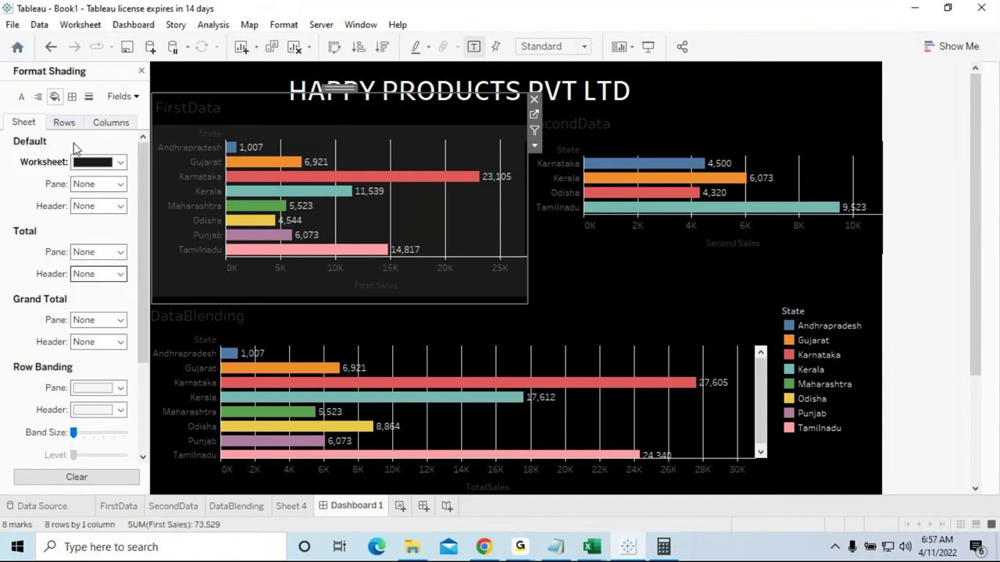
{"action": "left_click", "coordinate": [67, 125]}
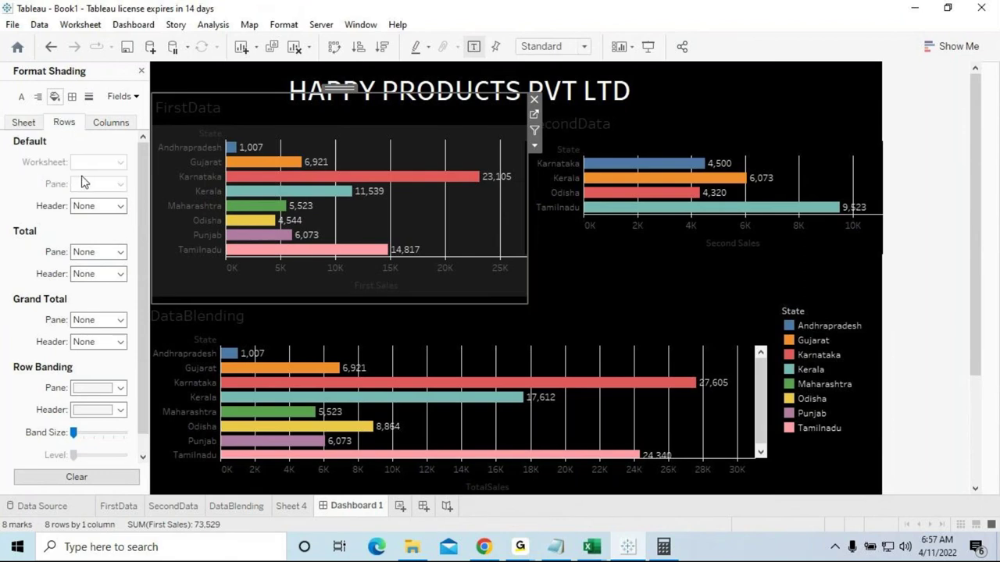
{"action": "left_click", "coordinate": [117, 97]}
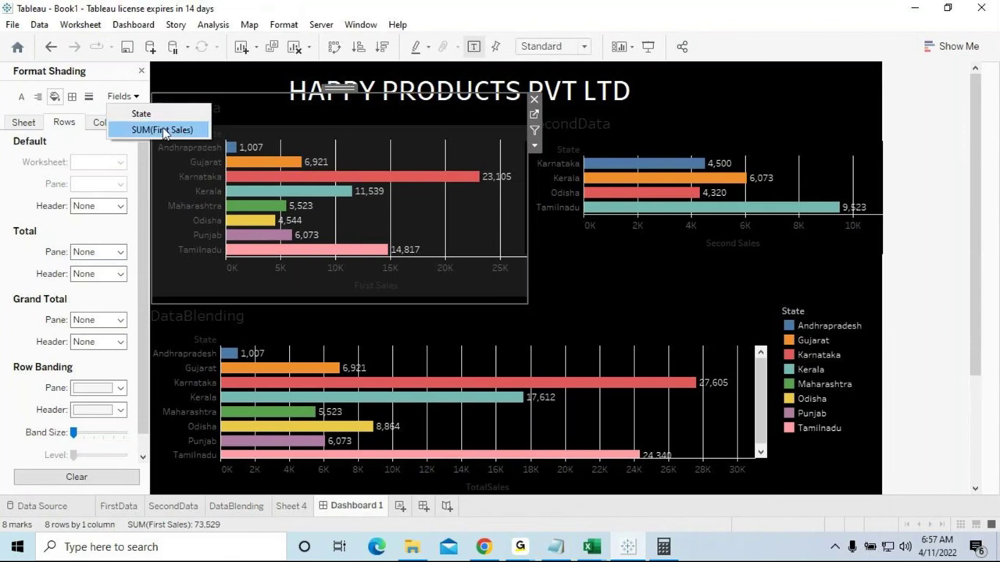
{"action": "left_click", "coordinate": [119, 99]}
{"action": "left_click", "coordinate": [119, 98]}
{"action": "left_click", "coordinate": [118, 97]}
{"action": "left_click", "coordinate": [119, 98]}
{"action": "left_click", "coordinate": [134, 112]}
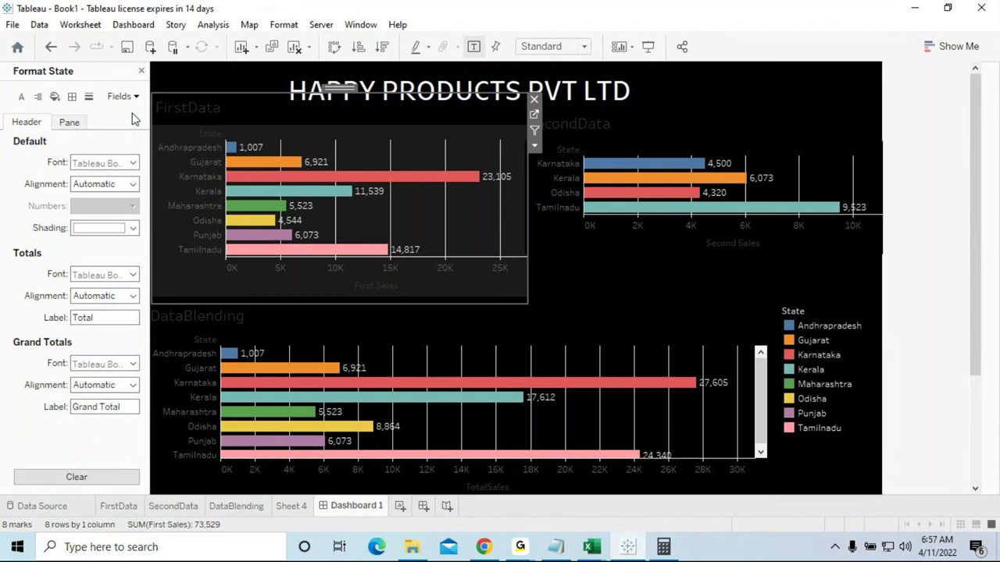
{"action": "left_click", "coordinate": [133, 162]}
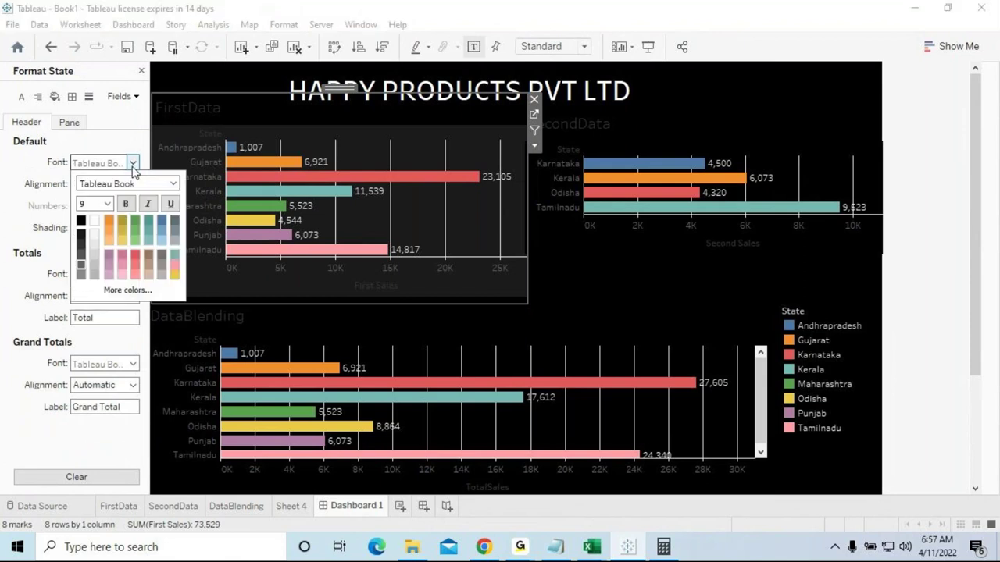
{"action": "left_click", "coordinate": [96, 224]}
{"action": "left_click", "coordinate": [125, 203]}
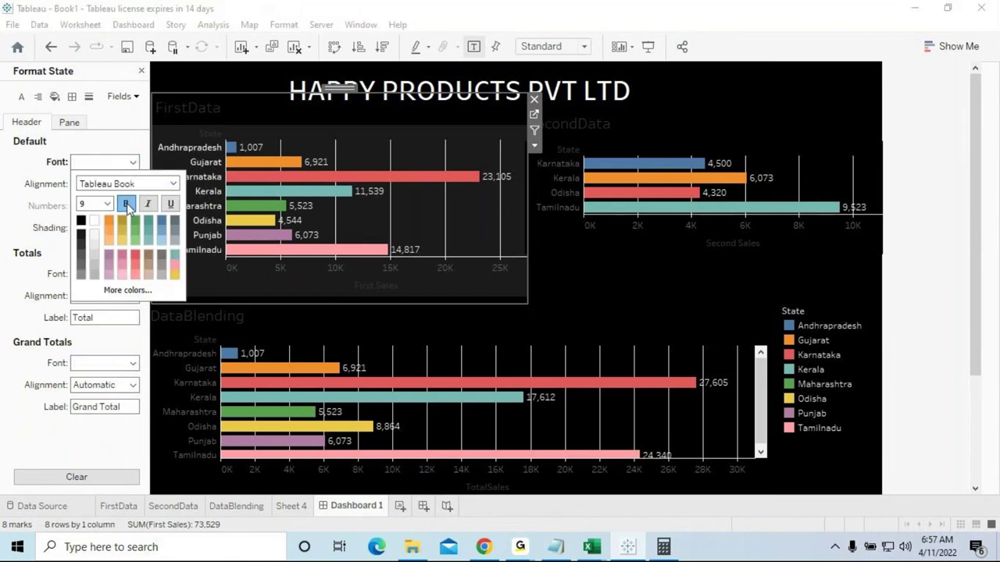
{"action": "left_click", "coordinate": [133, 162]}
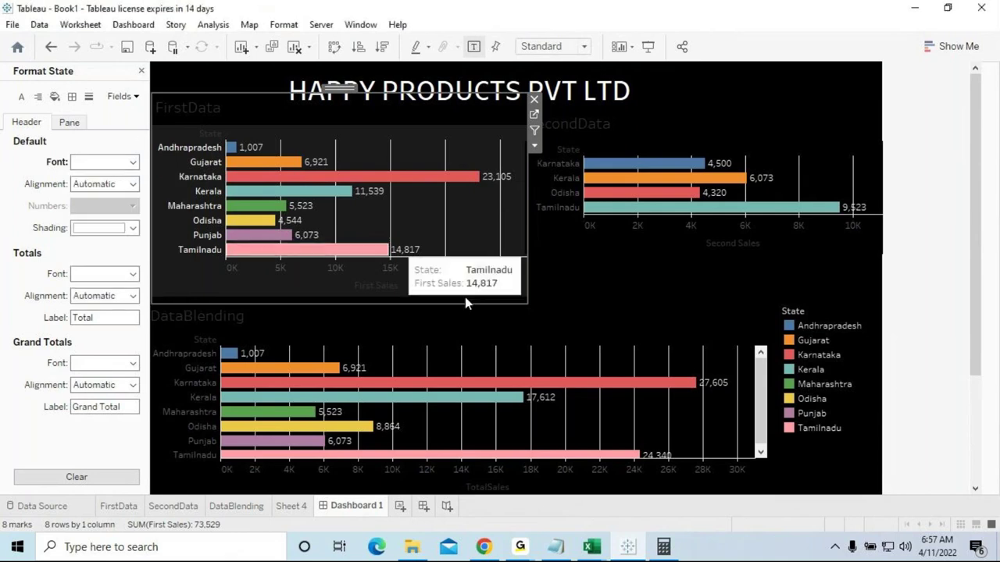
Format the SUM(First Sales) pane font in the FirstData sheet as white and bold
{"action": "left_click", "coordinate": [134, 96]}
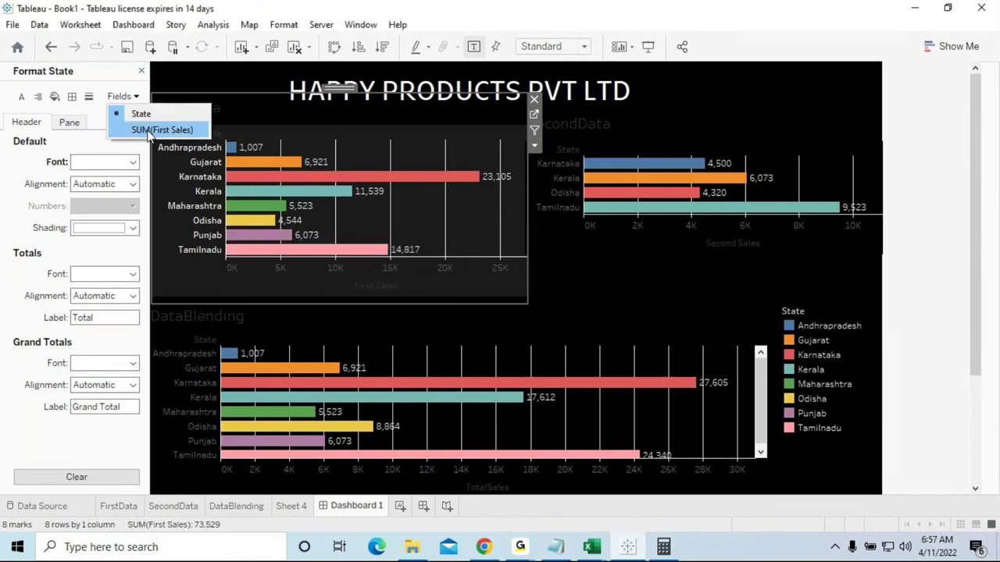
{"action": "left_click", "coordinate": [145, 129]}
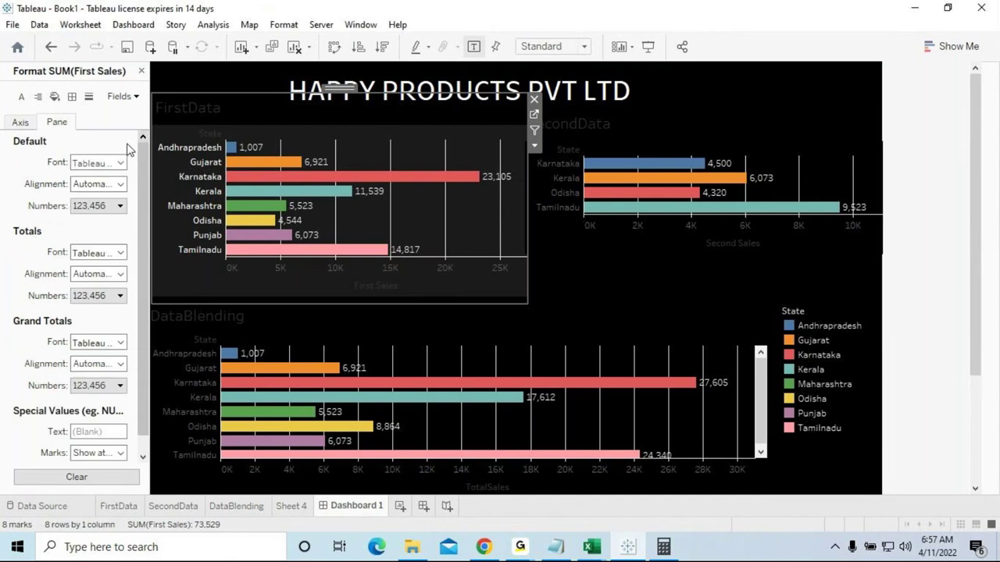
{"action": "left_click", "coordinate": [118, 162]}
{"action": "left_click", "coordinate": [94, 226]}
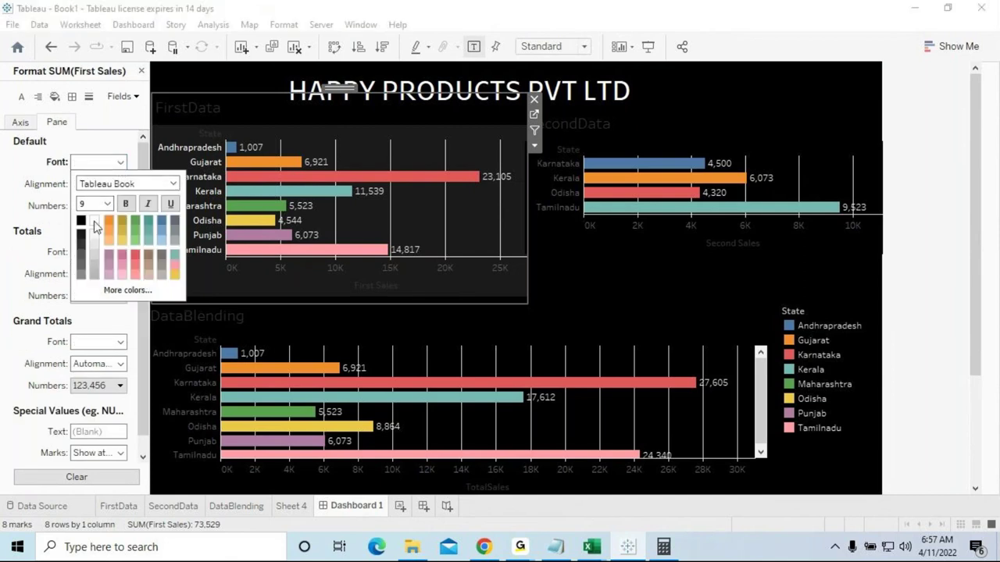
{"action": "left_click", "coordinate": [125, 204]}
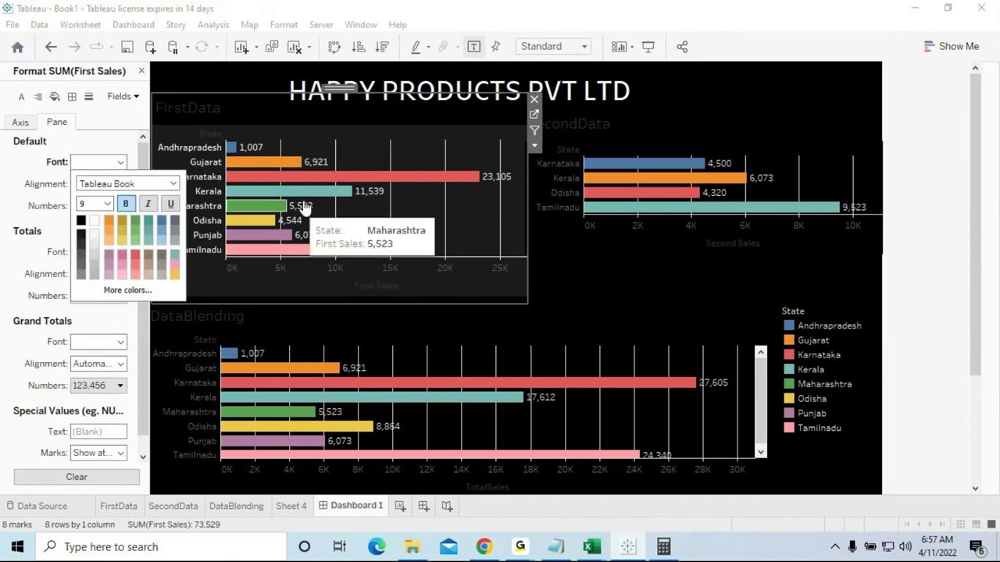
{"action": "left_click", "coordinate": [121, 123]}
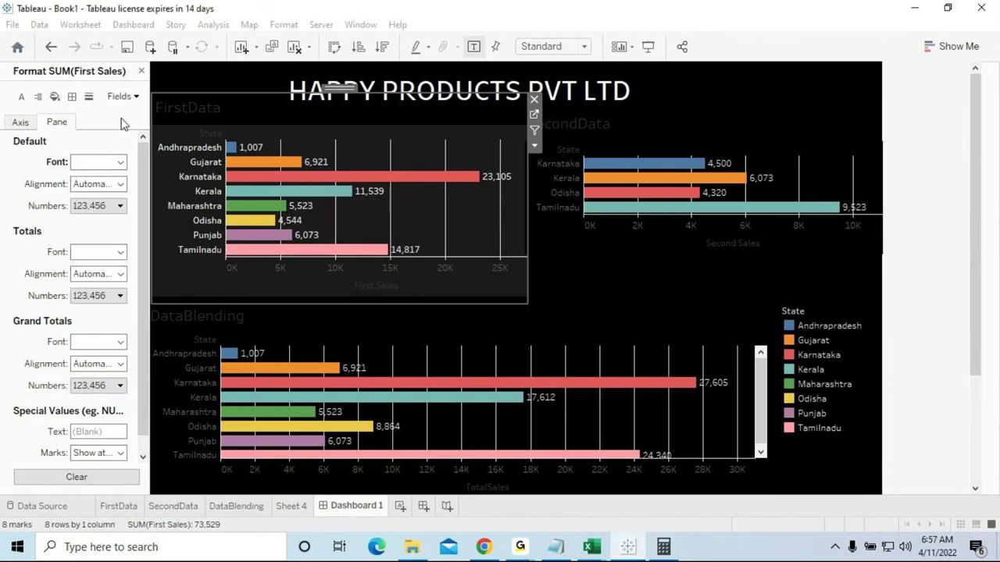
Format the State field's header font in the SecondData sheet as white and bold
{"action": "left_click", "coordinate": [685, 137]}
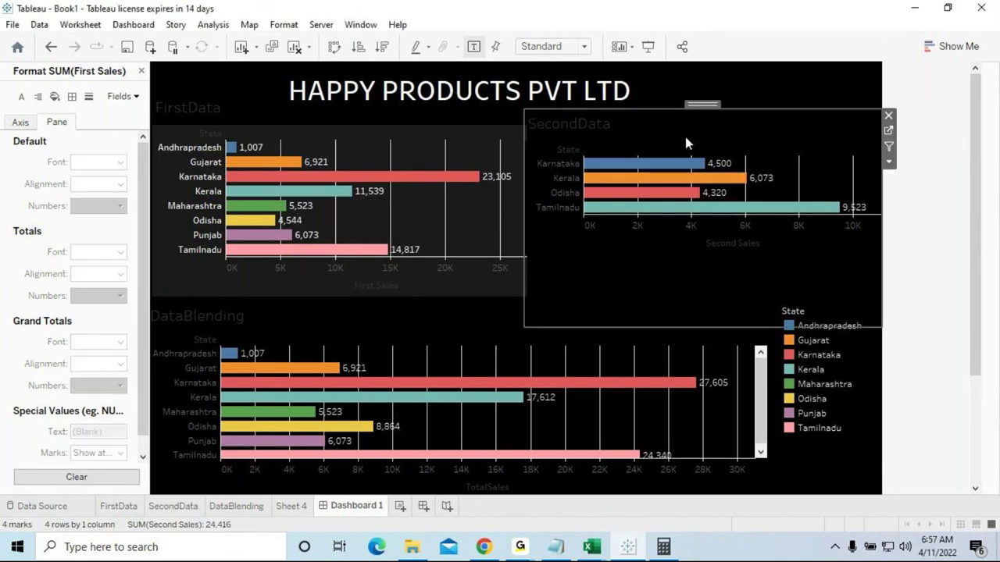
{"action": "left_click", "coordinate": [131, 97]}
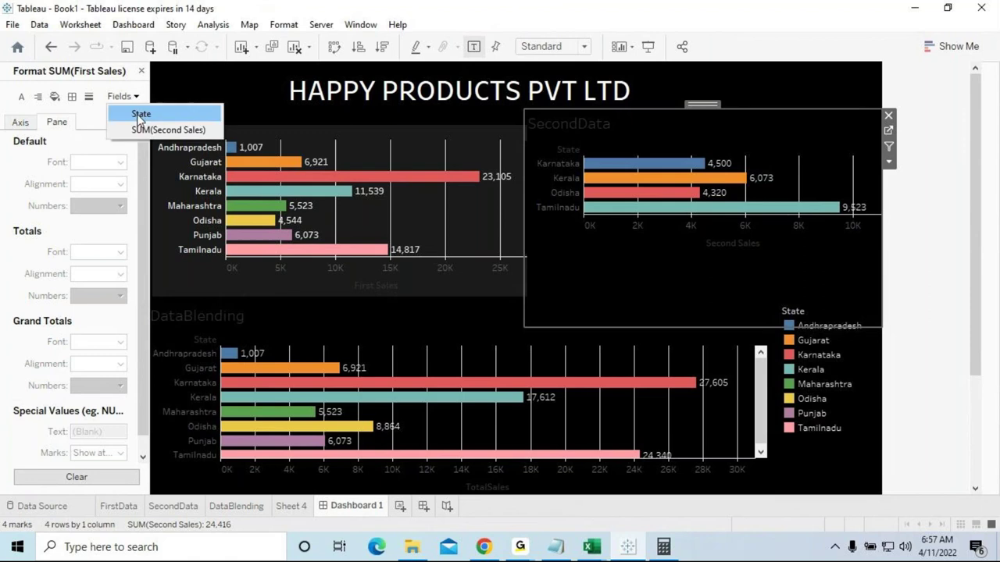
{"action": "left_click", "coordinate": [141, 115]}
{"action": "left_click", "coordinate": [133, 163]}
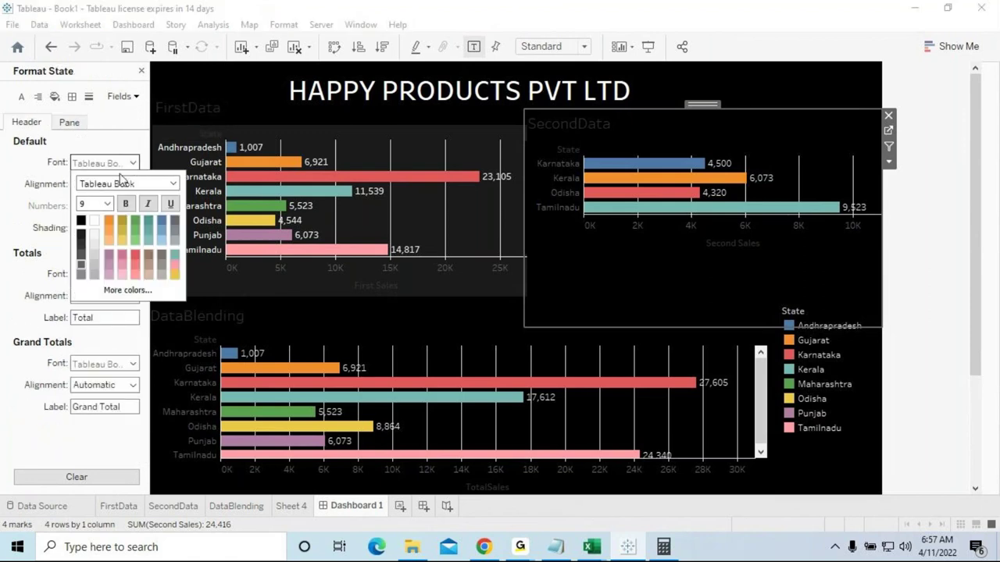
{"action": "left_click", "coordinate": [125, 204]}
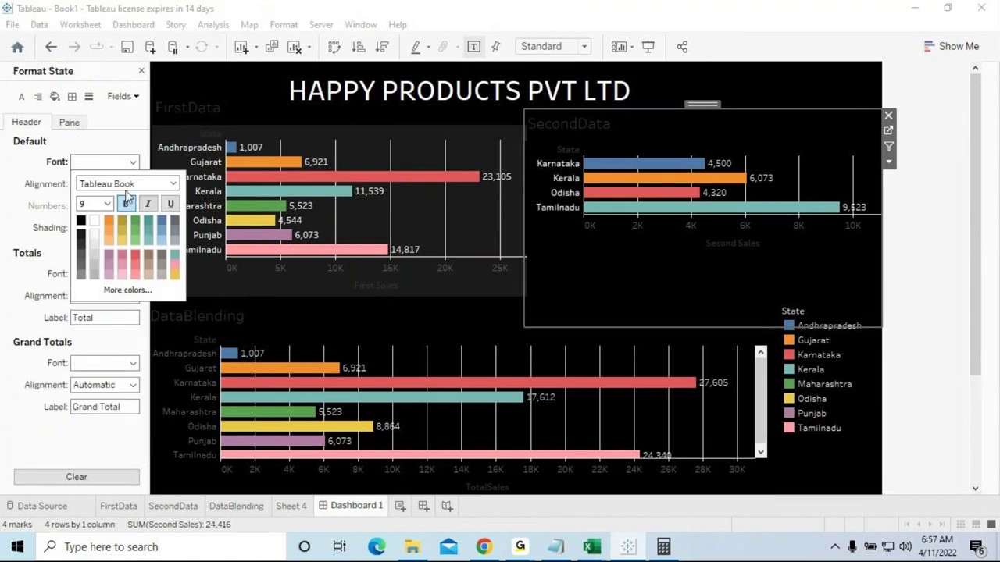
{"action": "left_click", "coordinate": [133, 125]}
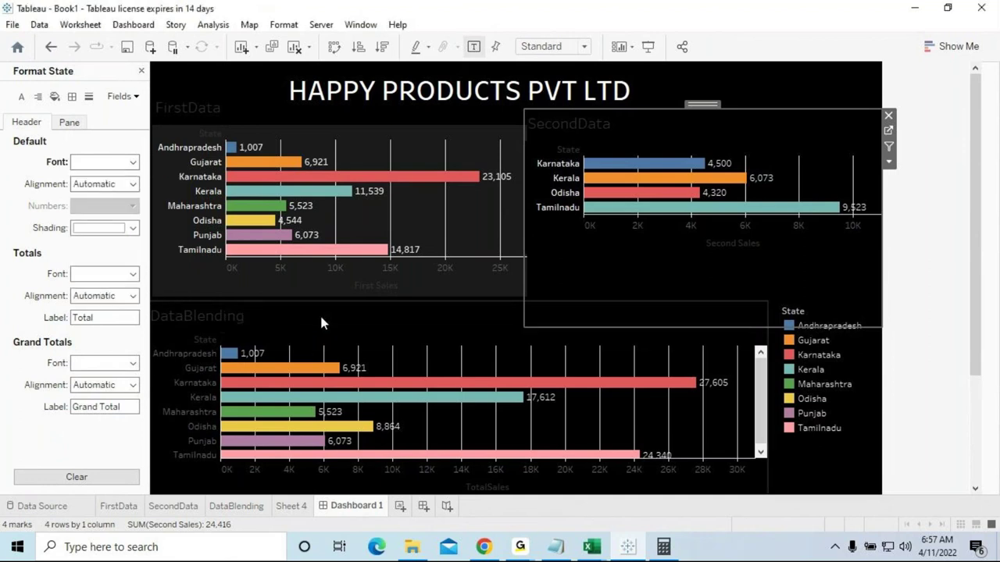
Format the State field's header font in the DataBlending sheet as white and bold
{"action": "left_click", "coordinate": [320, 314]}
{"action": "left_click", "coordinate": [128, 97]}
{"action": "left_click", "coordinate": [127, 133]}
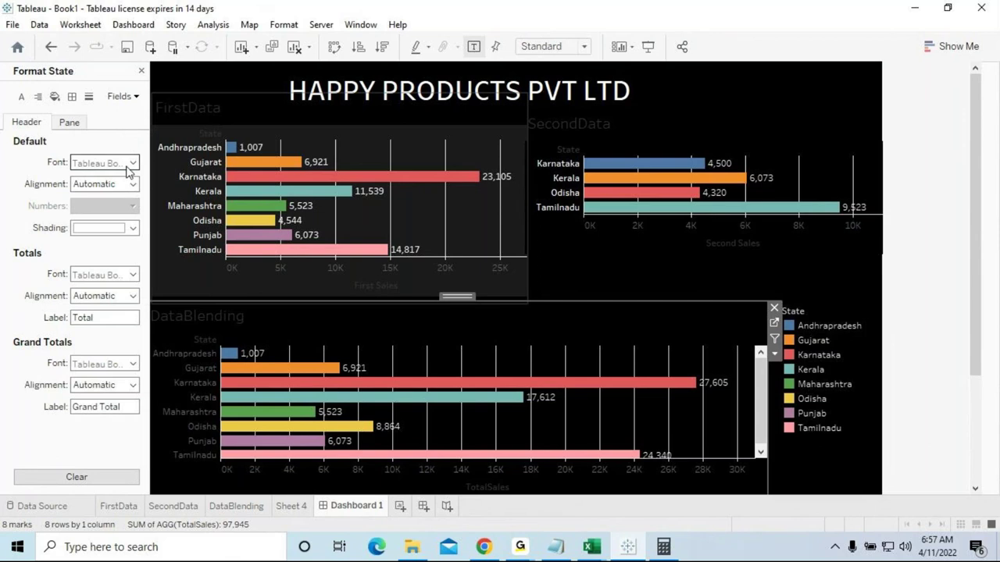
{"action": "left_click", "coordinate": [133, 162]}
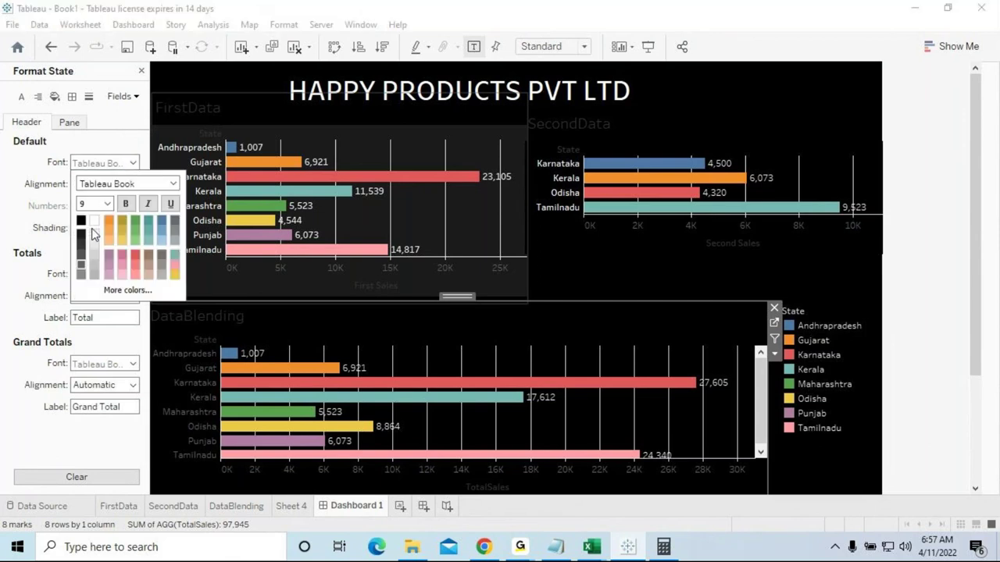
{"action": "left_click", "coordinate": [125, 205]}
{"action": "left_click", "coordinate": [129, 138]}
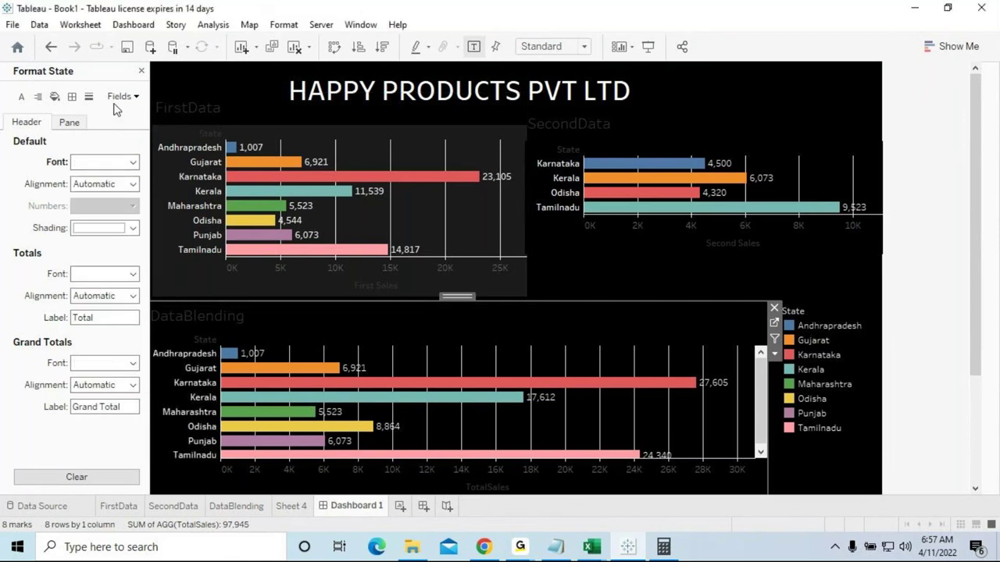
{"action": "left_click", "coordinate": [70, 123]}
{"action": "left_click", "coordinate": [30, 127]}
{"action": "left_click", "coordinate": [36, 97]}
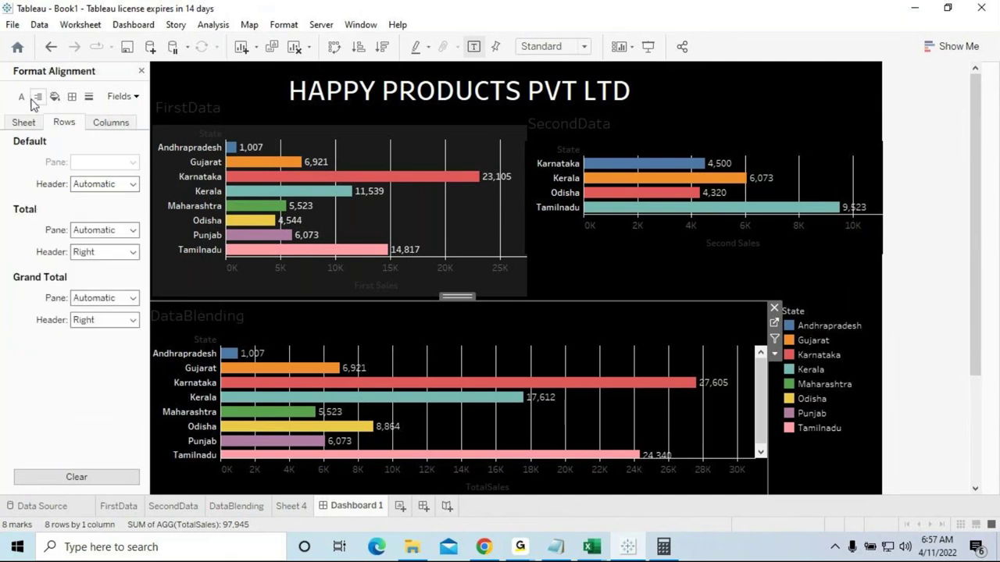
{"action": "left_click", "coordinate": [21, 97]}
{"action": "left_click", "coordinate": [122, 96]}
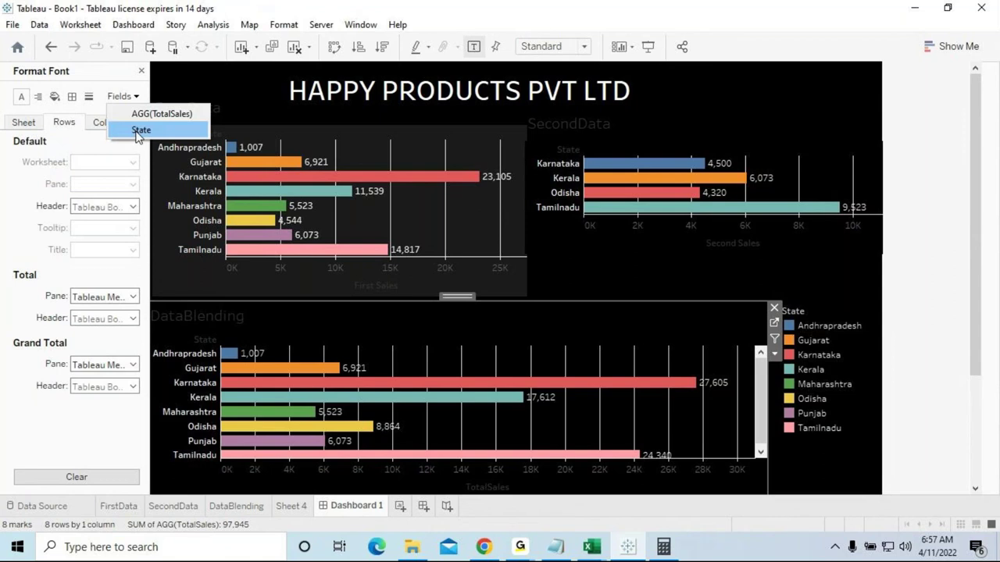
{"action": "left_click", "coordinate": [139, 130]}
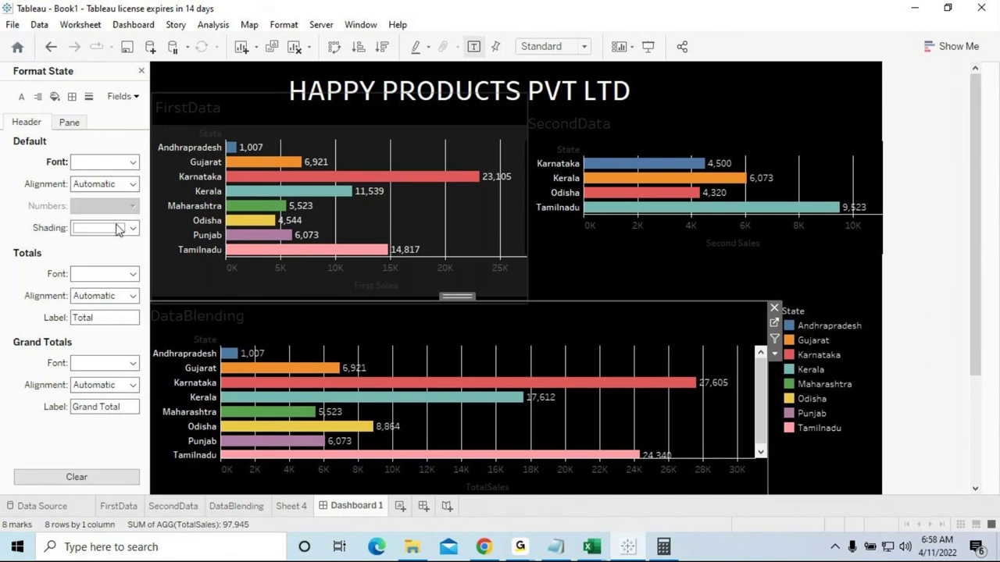
Preview the dashboard in presentation mode and return to the editing view
{"action": "left_click", "coordinate": [70, 125]}
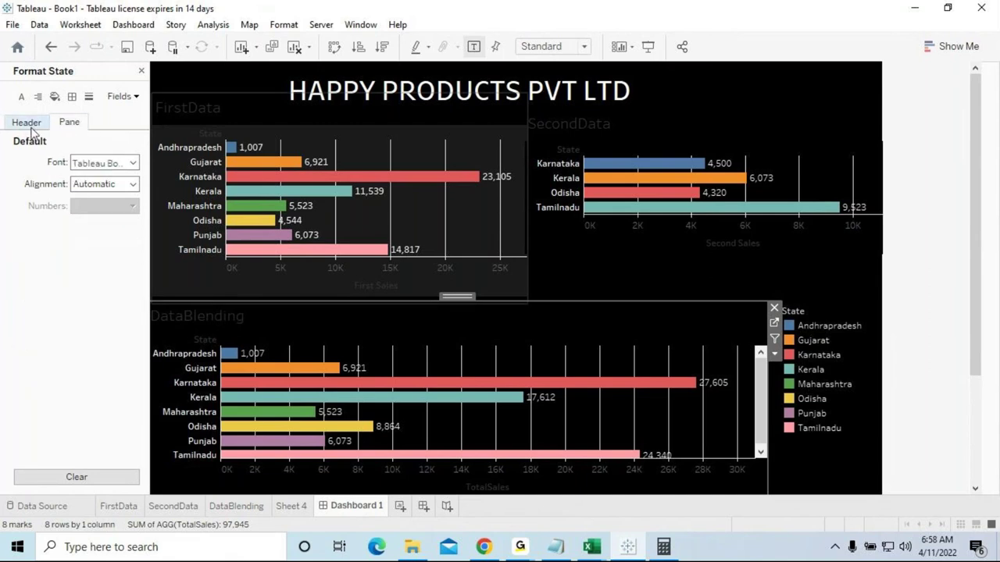
{"action": "left_click", "coordinate": [31, 129]}
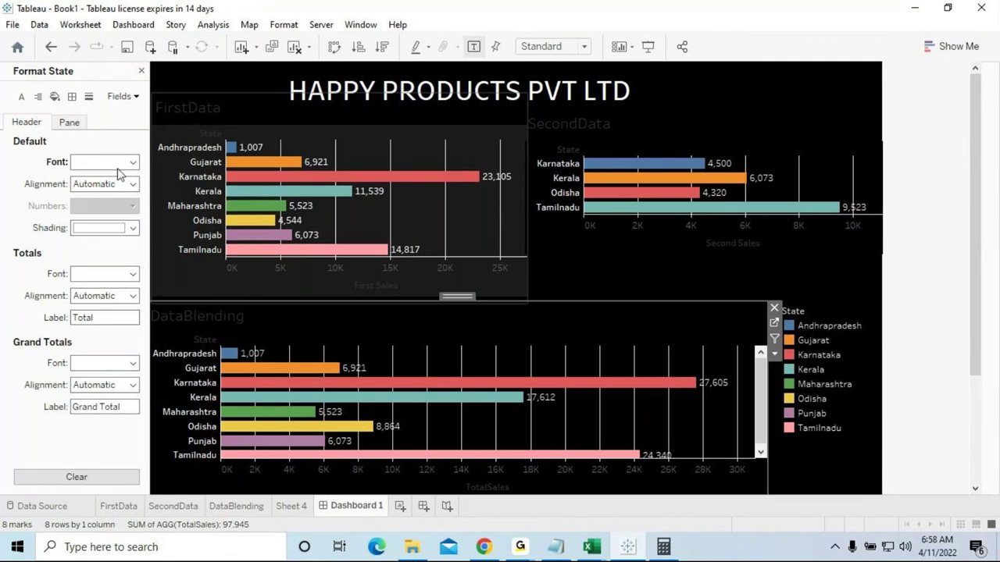
{"action": "left_click", "coordinate": [647, 46]}
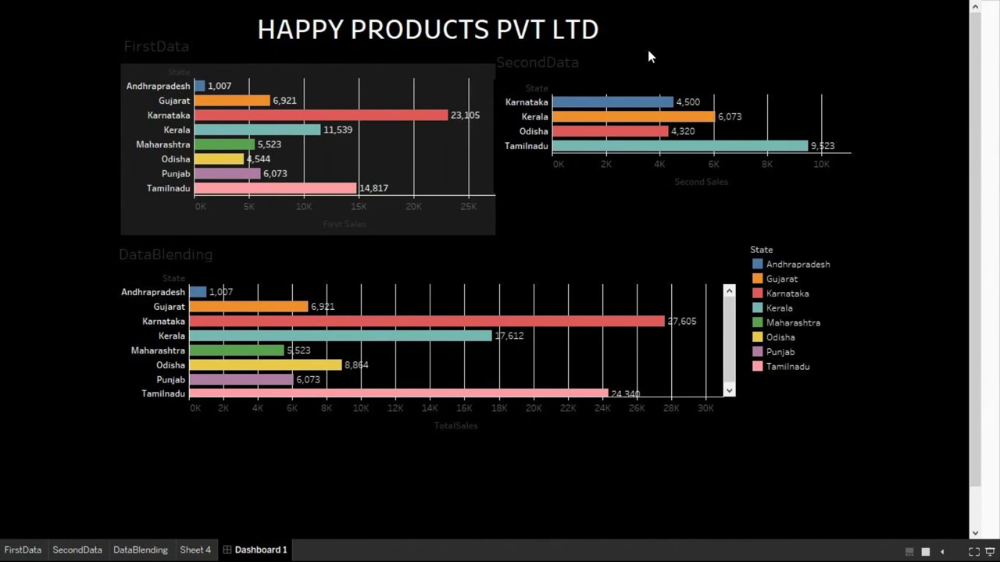
{"action": "key", "text": "Escape"}
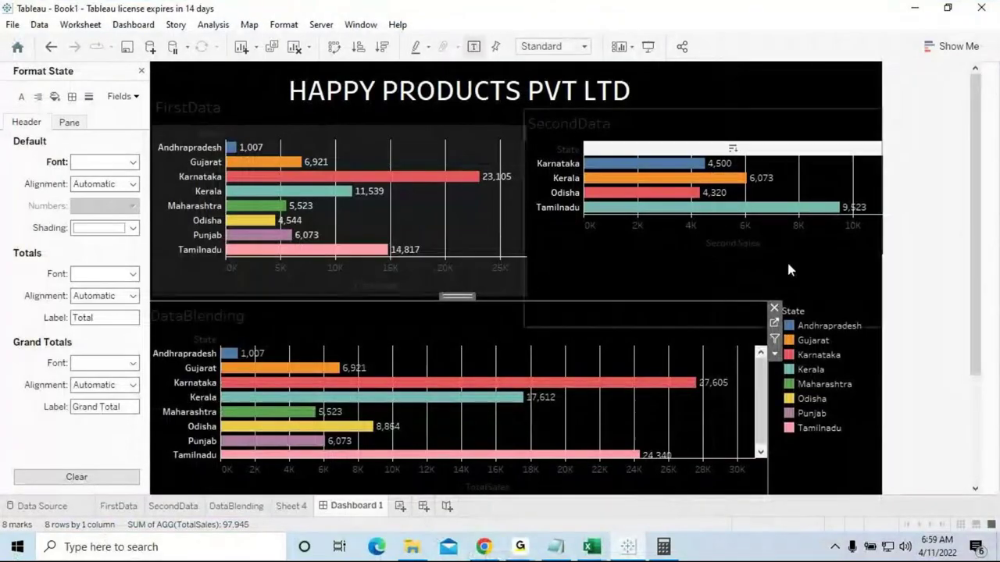
{"action": "left_click", "coordinate": [519, 548]}
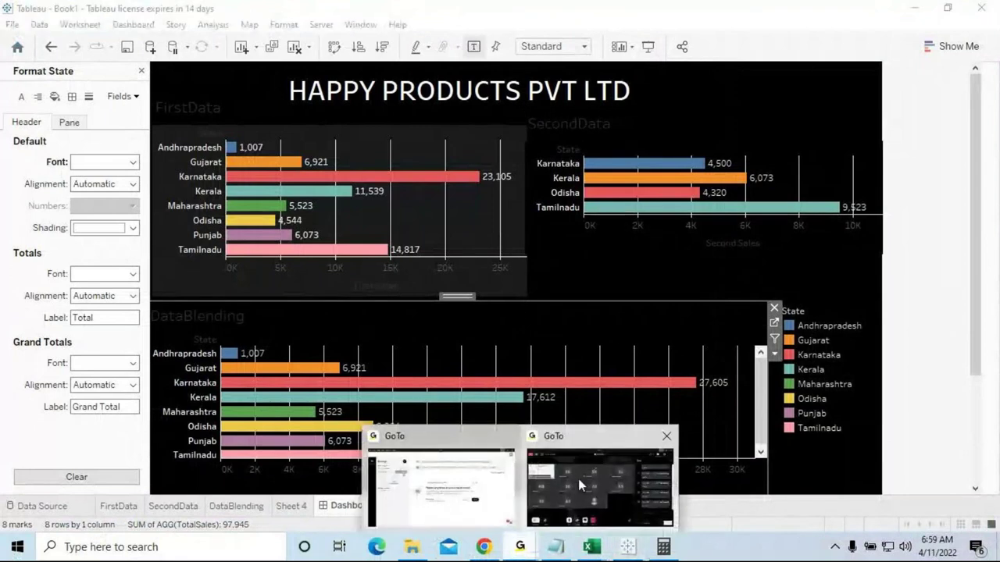
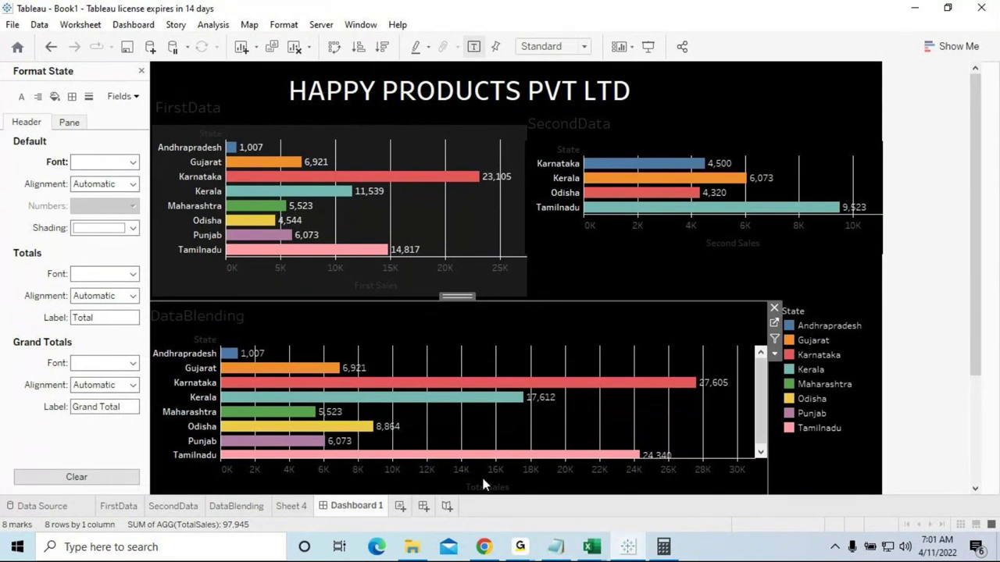
Switch to the Notepad notes and add a row of asterisks with the heading "Assignment :" below the Data Blending line
{"action": "left_click", "coordinate": [555, 547]}
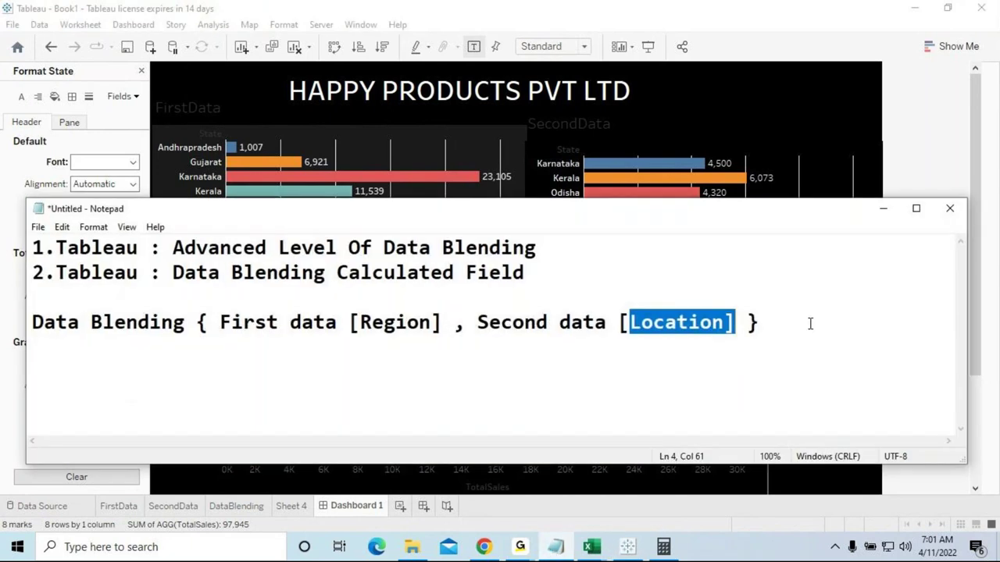
{"action": "left_click", "coordinate": [810, 324]}
{"action": "key", "text": "Return"}
{"action": "type", "text": "****************"}
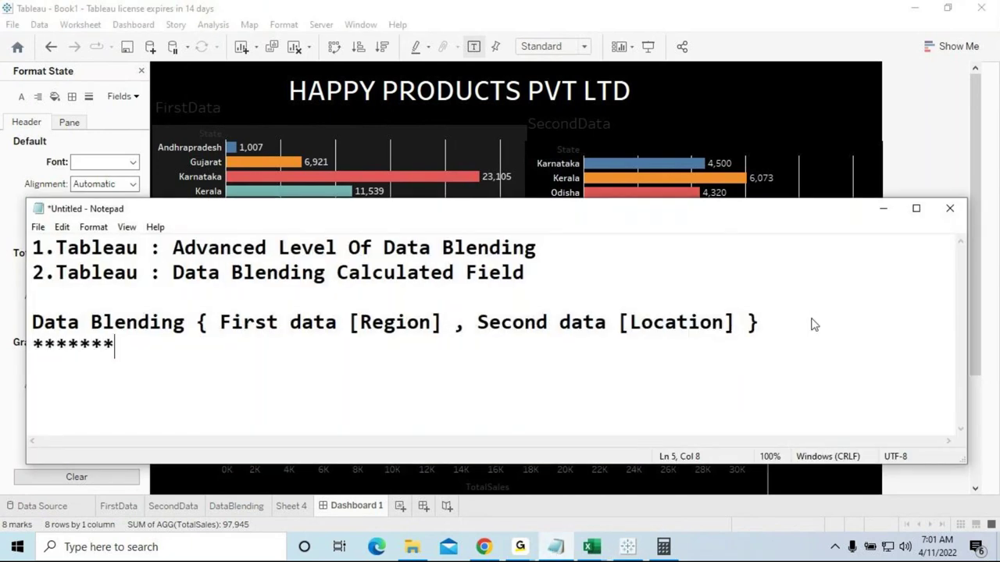
{"action": "key", "text": "Return"}
{"action": "type", "text": "A"}
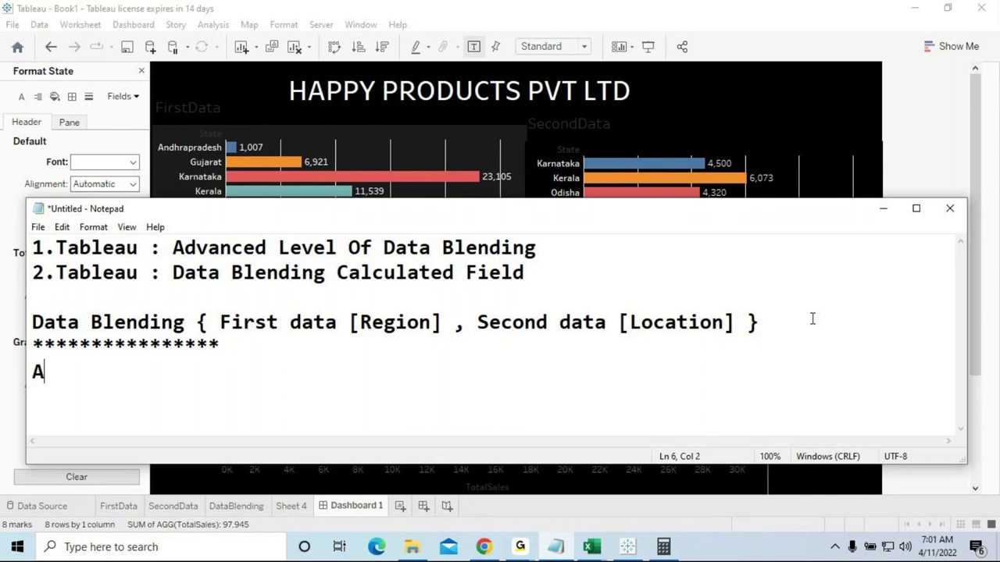
{"action": "type", "text": "ssigment :"}
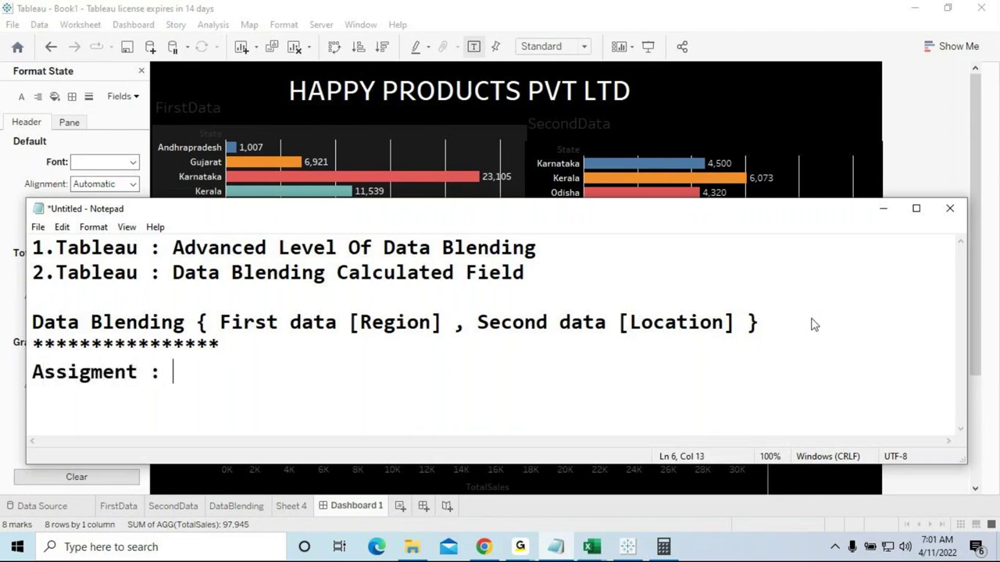
{"action": "key", "text": "Return"}
{"action": "left_click", "coordinate": [91, 371]}
{"action": "type", "text": "n"}
{"action": "key", "text": "End"}
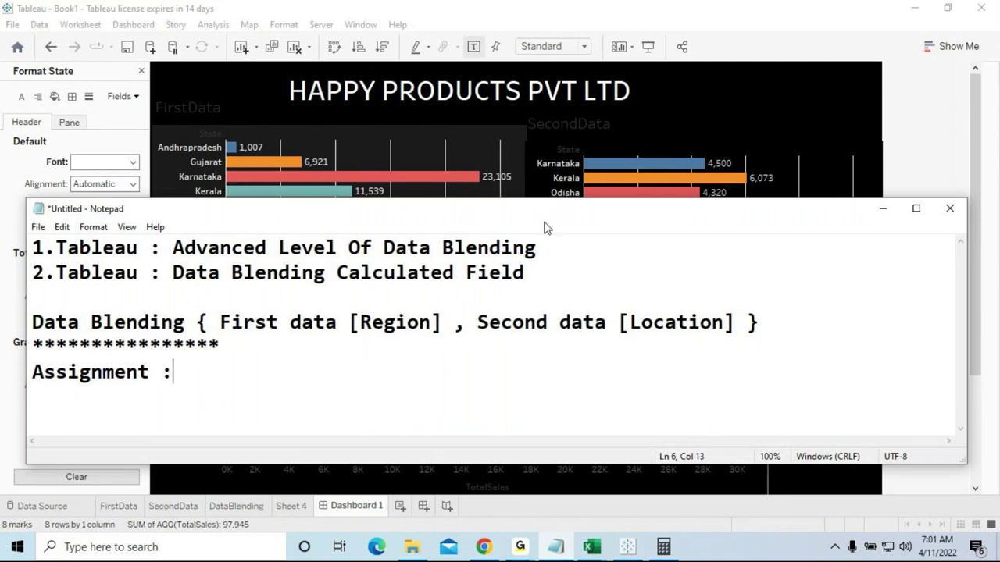
Enlarge the Notepad window upward and add the line "Task 1:" under the Assignment heading
{"action": "left_click_drag", "start_coordinate": [547, 196], "coordinate": [563, 70]}
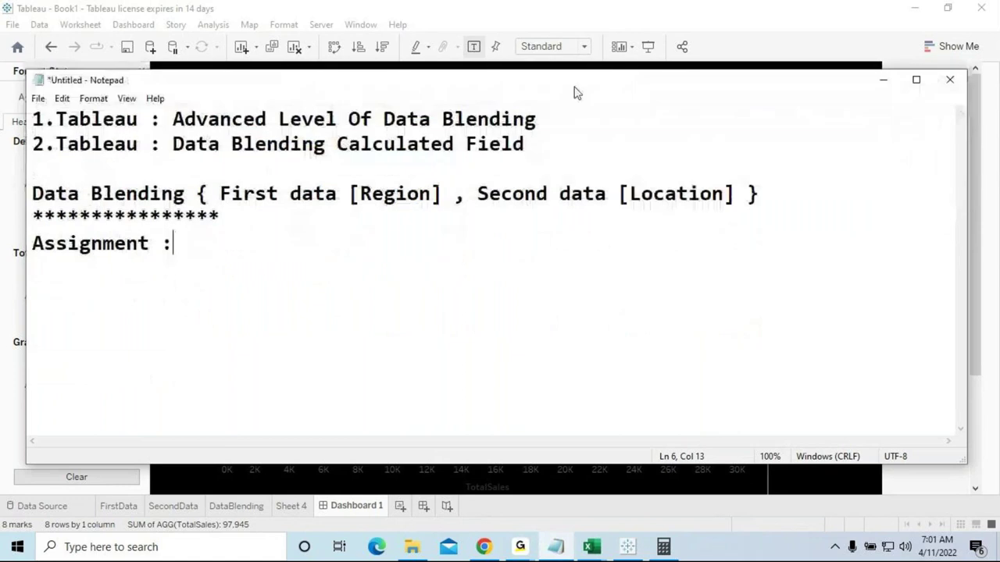
{"action": "key", "text": "Return"}
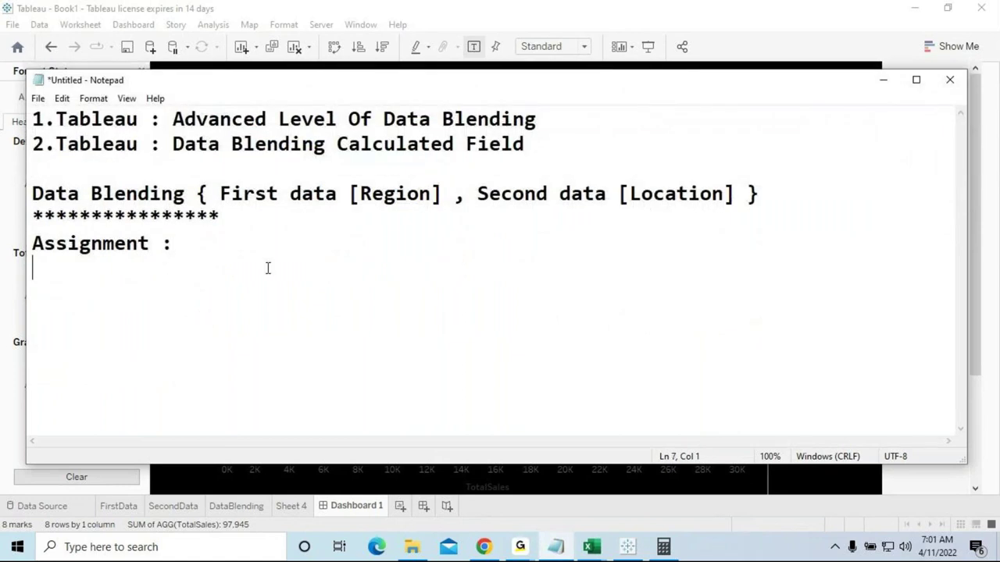
{"action": "type", "text": "D"}
{"action": "key", "text": "BackSpace"}
{"action": "type", "text": "1"}
{"action": "type", "text": ". T"}
{"action": "key", "text": "BackSpace"}
{"action": "key", "text": "BackSpace"}
{"action": "key", "text": "BackSpace"}
{"action": "key", "text": "BackSpace"}
{"action": "type", "text": "Task 1:"}
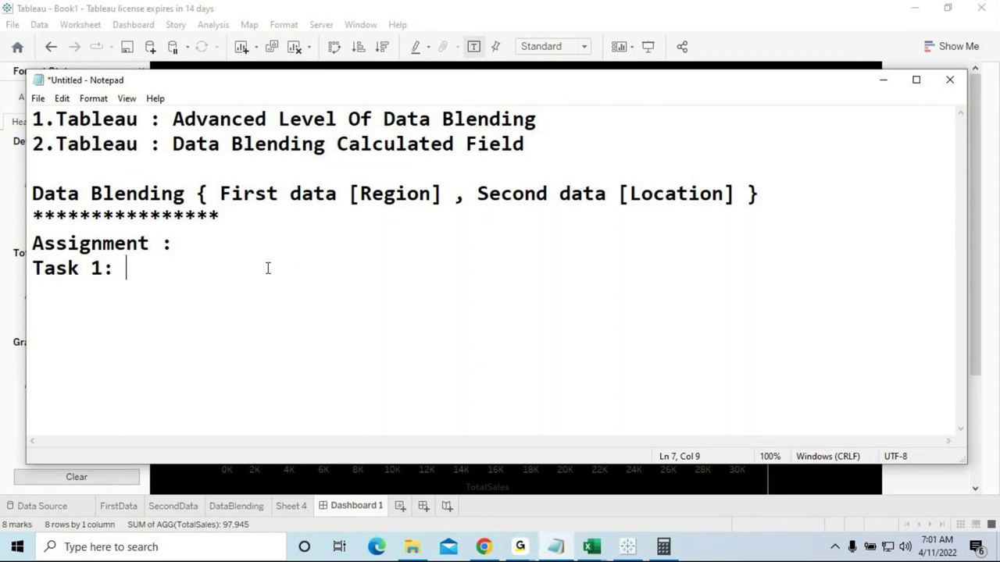
Complete the Assignment heading with the text "Movie Dataset"
{"action": "key", "text": "Up"}
{"action": "key", "text": "Right"}
{"action": "key", "text": "Right"}
{"action": "key", "text": "Right"}
{"action": "key", "text": "Right"}
{"action": "key", "text": "Right"}
{"action": "type", "text": "Movie Data"}
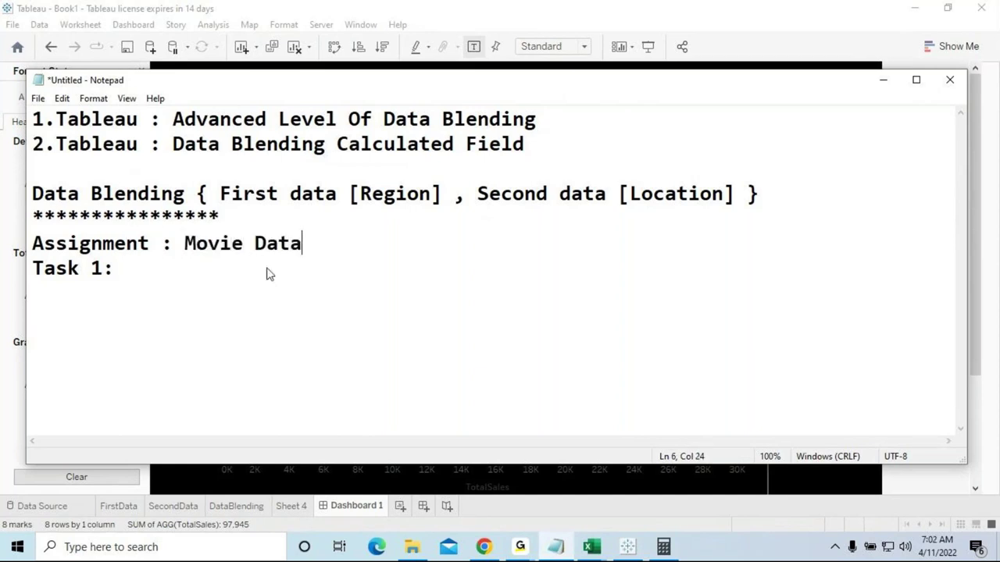
{"action": "type", "text": "set ["}
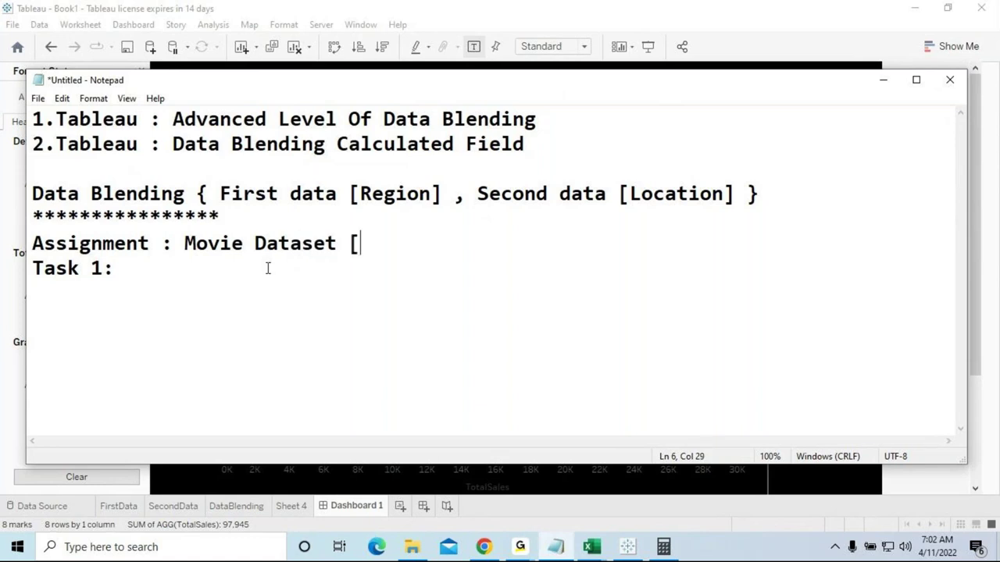
{"action": "key", "text": "BackSpace"}
{"action": "key", "text": "BackSpace"}
Minimize Notepad and Tableau, and close the FirstData and SecondData workbooks
{"action": "left_click", "coordinate": [883, 80]}
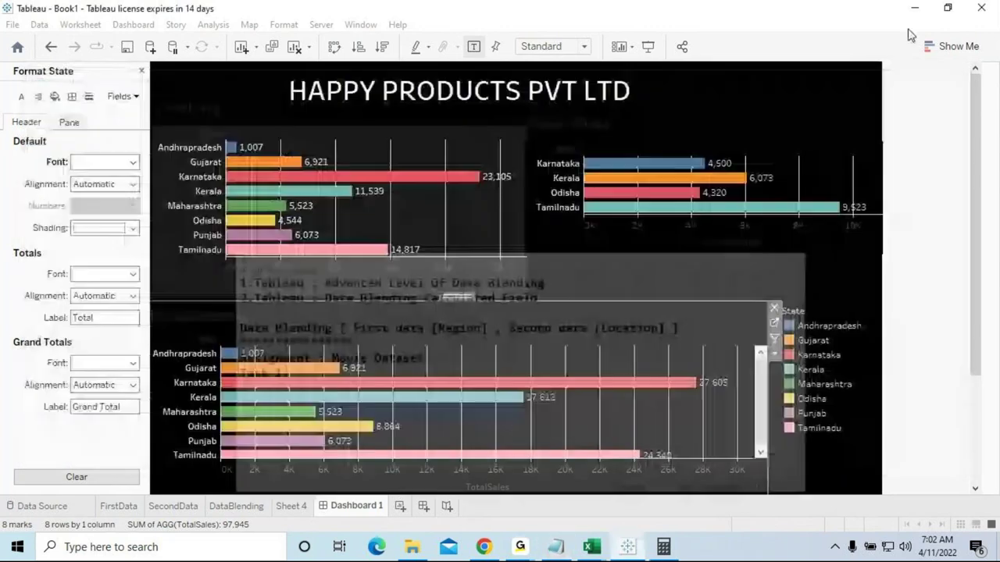
{"action": "left_click", "coordinate": [910, 8]}
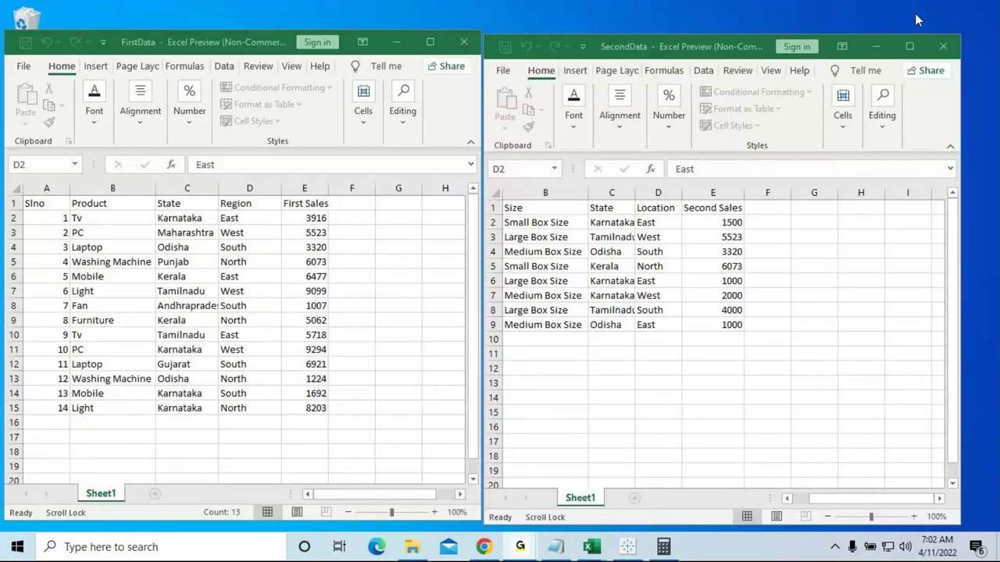
{"action": "left_click", "coordinate": [464, 41]}
{"action": "left_click", "coordinate": [943, 46]}
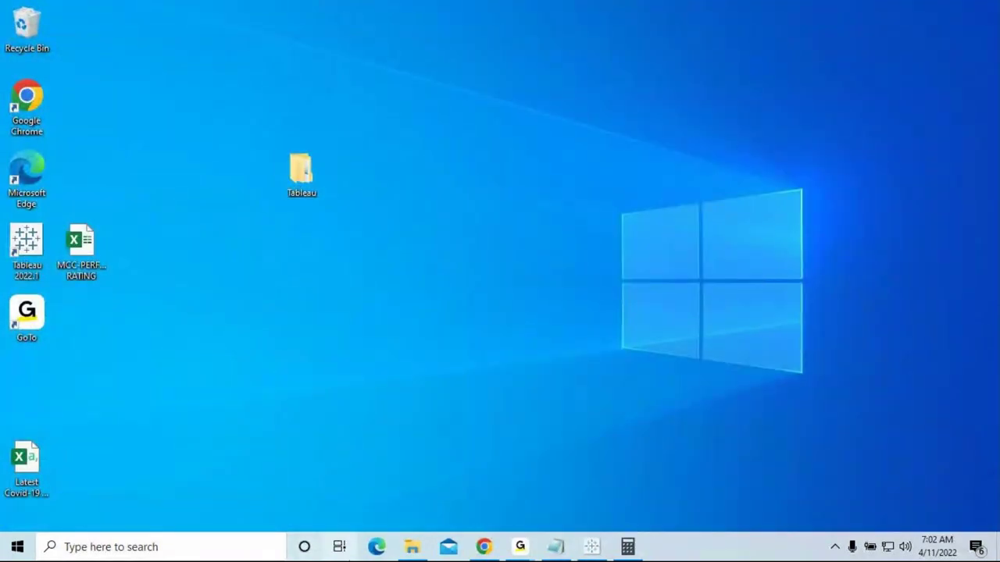
Move the movie_metadata file from the Downloads folder to the desktop and close the folder window
{"action": "left_click", "coordinate": [412, 547]}
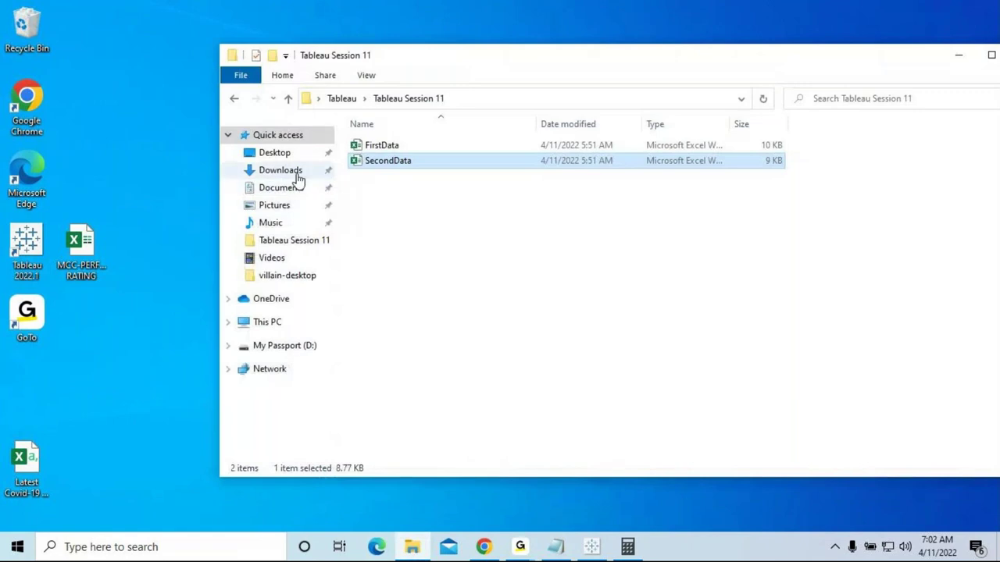
{"action": "left_click", "coordinate": [280, 171]}
{"action": "left_click_drag", "start_coordinate": [433, 168], "coordinate": [129, 127]}
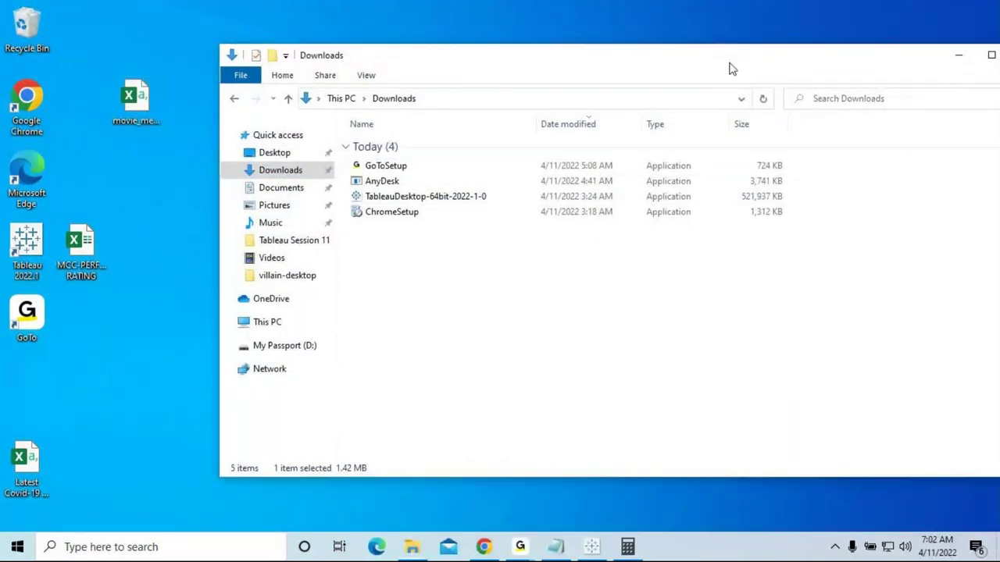
{"action": "left_click_drag", "start_coordinate": [727, 58], "coordinate": [540, 58]}
{"action": "left_click", "coordinate": [838, 54]}
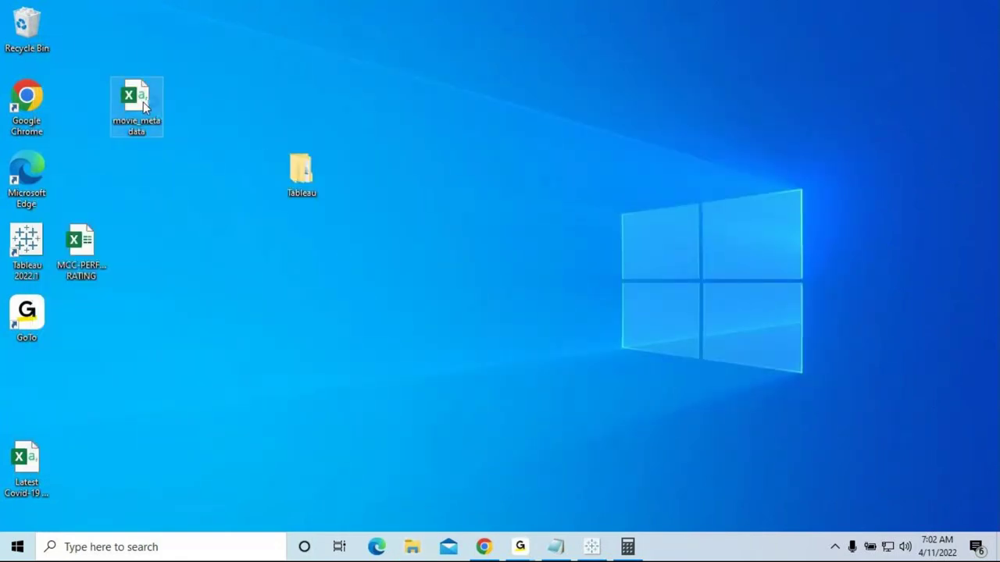
Open the movie_metadata file from the desktop in Excel, dismiss the licence notice and maximize the window
{"action": "double_click", "coordinate": [137, 100]}
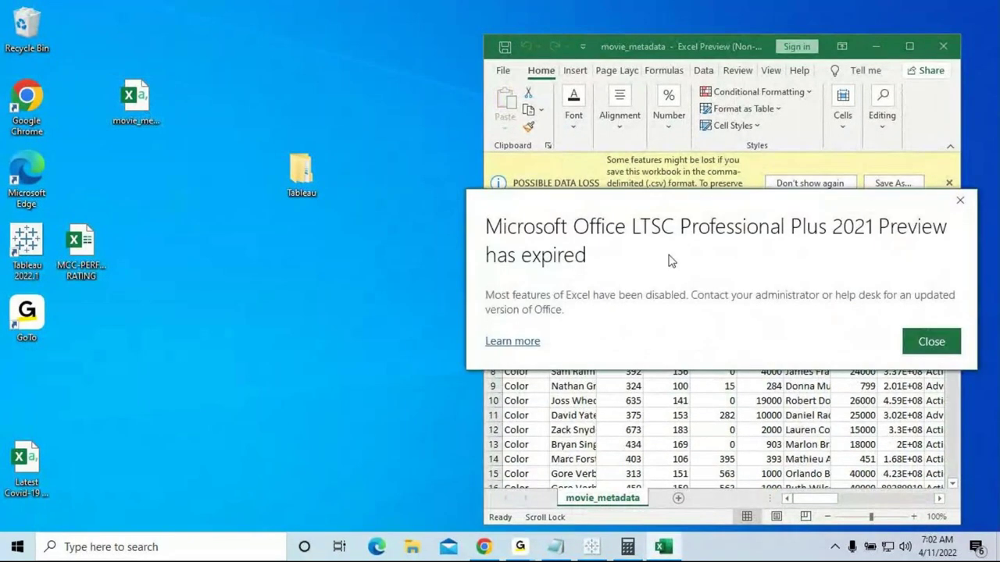
{"action": "left_click", "coordinate": [960, 200]}
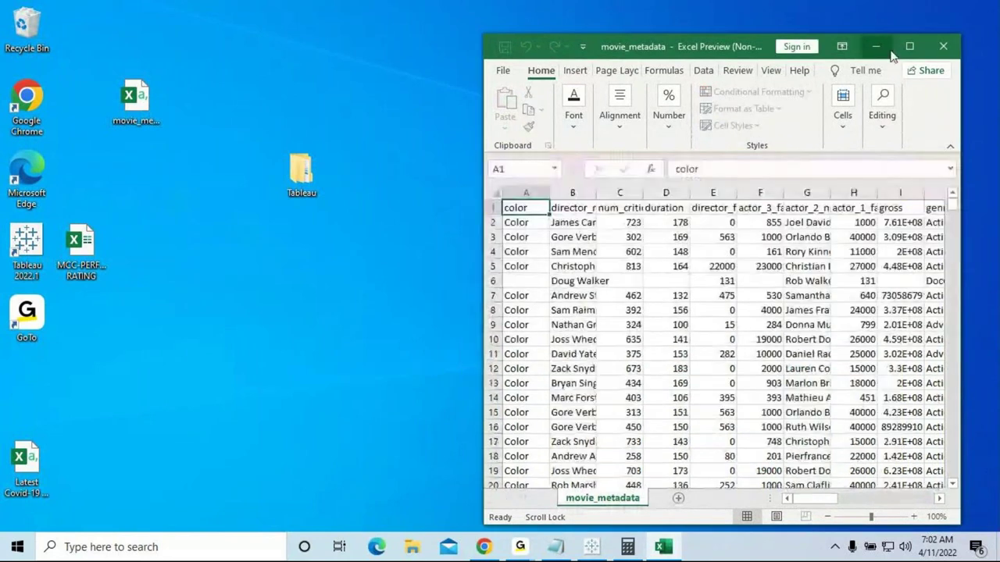
{"action": "left_click", "coordinate": [910, 46]}
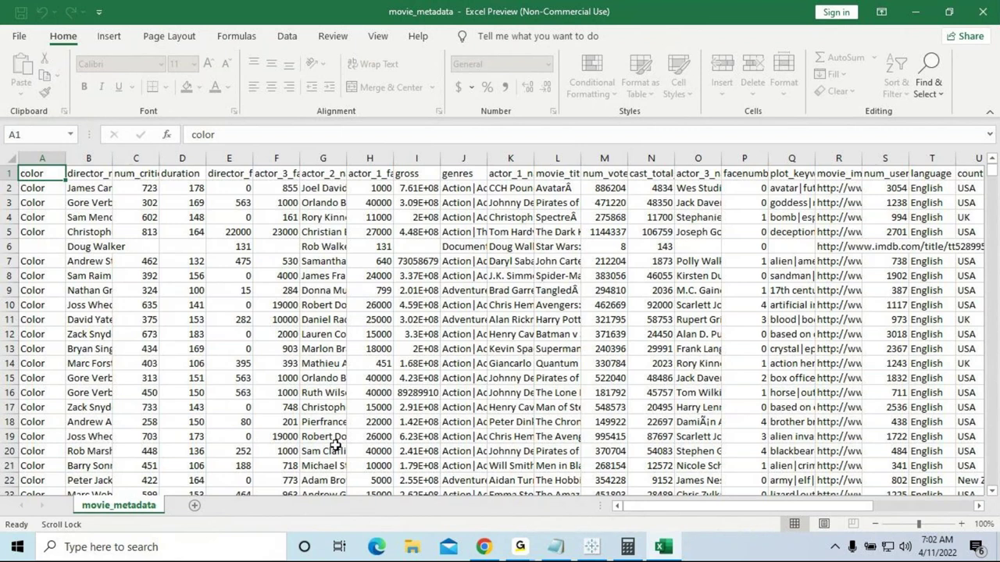
Examine the last columns of the movie_metadata sheet, including the imdb_score, aspect_ratio and movie_facebook_likes headings
{"action": "scroll", "coordinate": [334, 443], "scroll_direction": "right", "scroll_amount": 7}
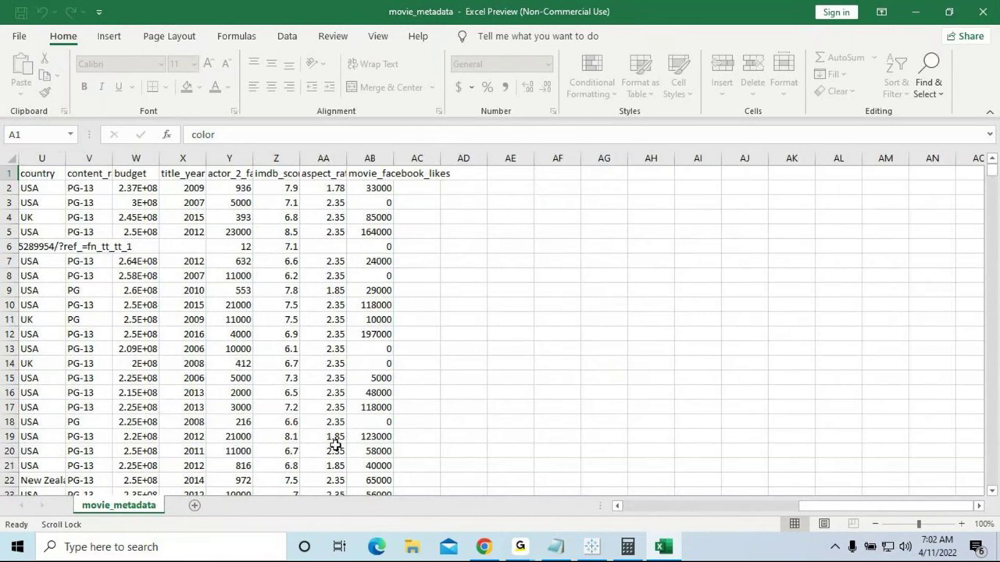
{"action": "left_click", "coordinate": [358, 203]}
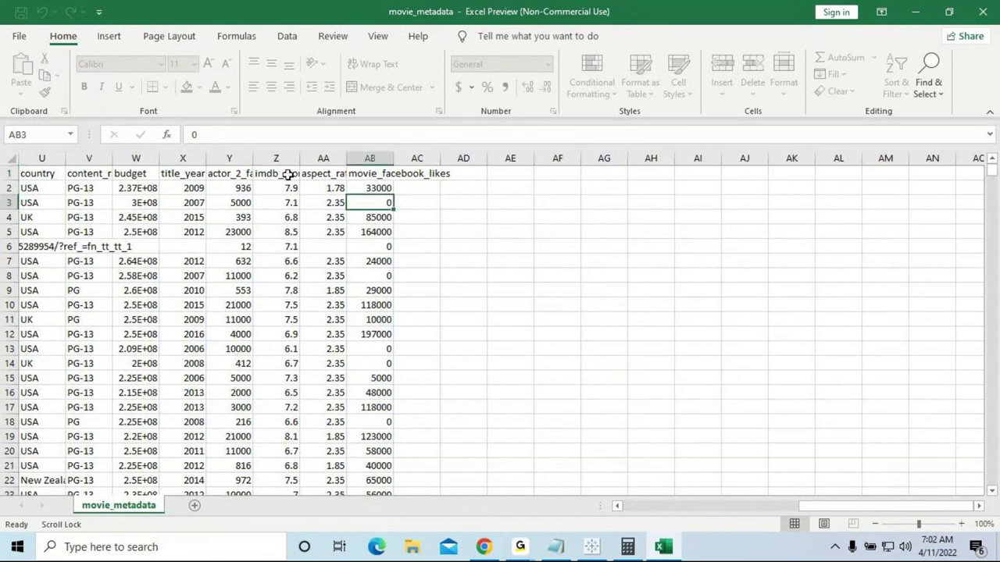
{"action": "left_click", "coordinate": [287, 173]}
{"action": "scroll", "coordinate": [321, 248], "scroll_direction": "right", "scroll_amount": 1}
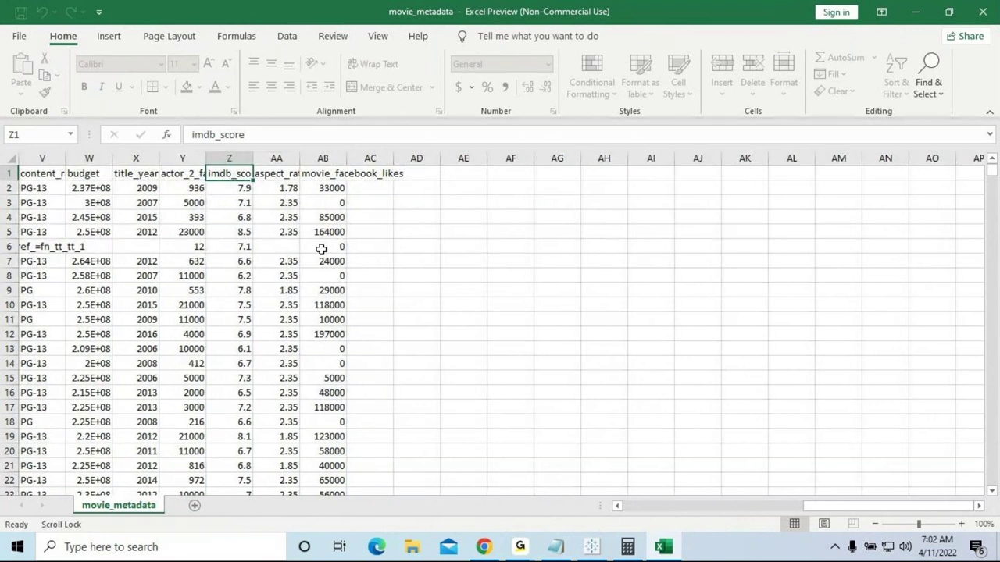
{"action": "scroll", "coordinate": [321, 248], "scroll_direction": "right", "scroll_amount": 1}
{"action": "left_click", "coordinate": [239, 170]}
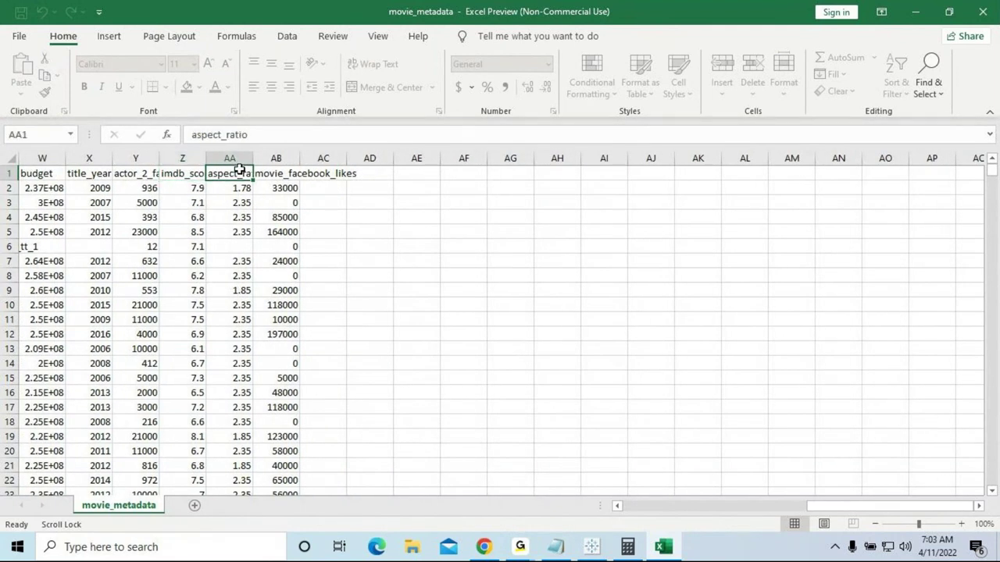
{"action": "left_click", "coordinate": [195, 175]}
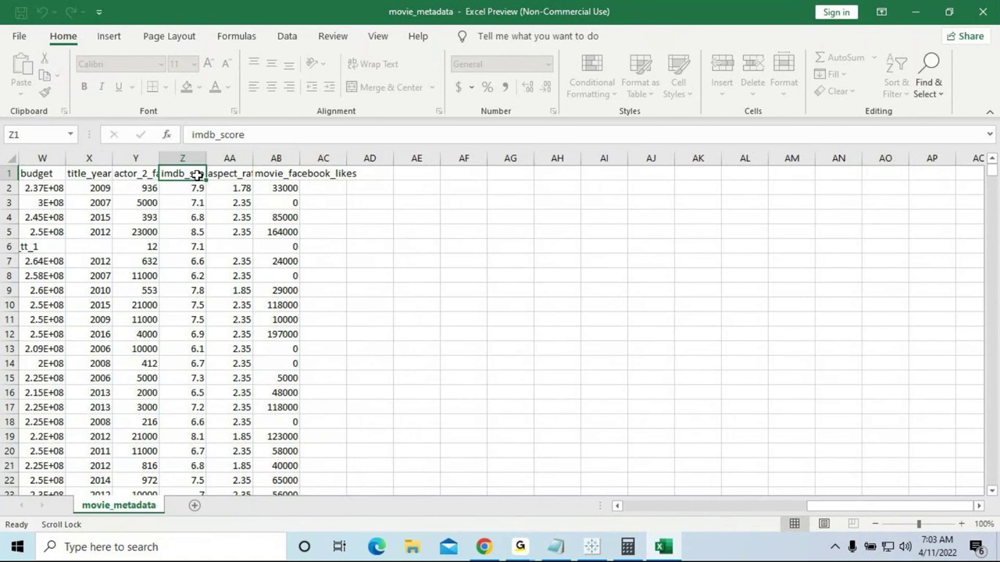
{"action": "left_click", "coordinate": [233, 174]}
{"action": "left_click", "coordinate": [270, 176]}
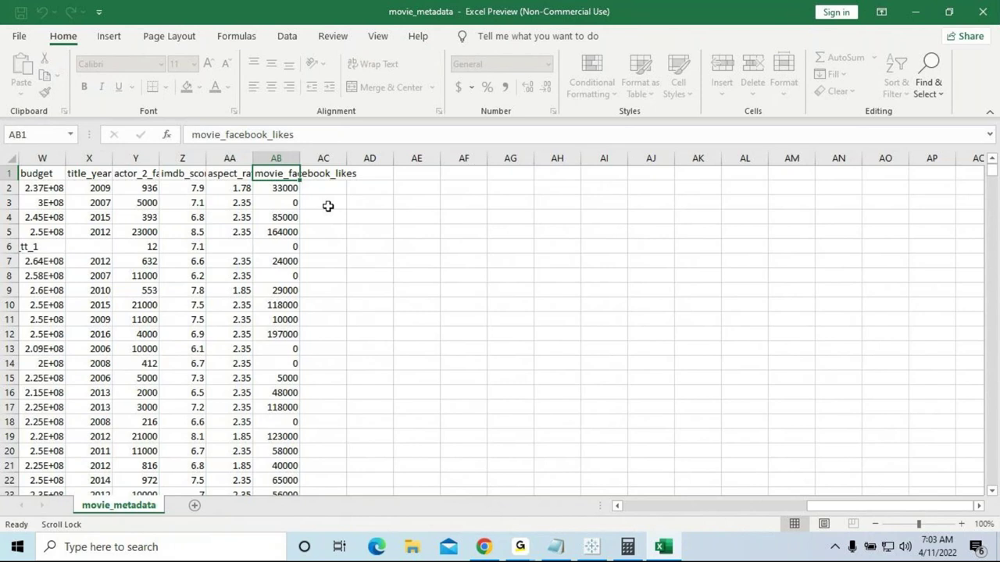
{"action": "left_click", "coordinate": [184, 289]}
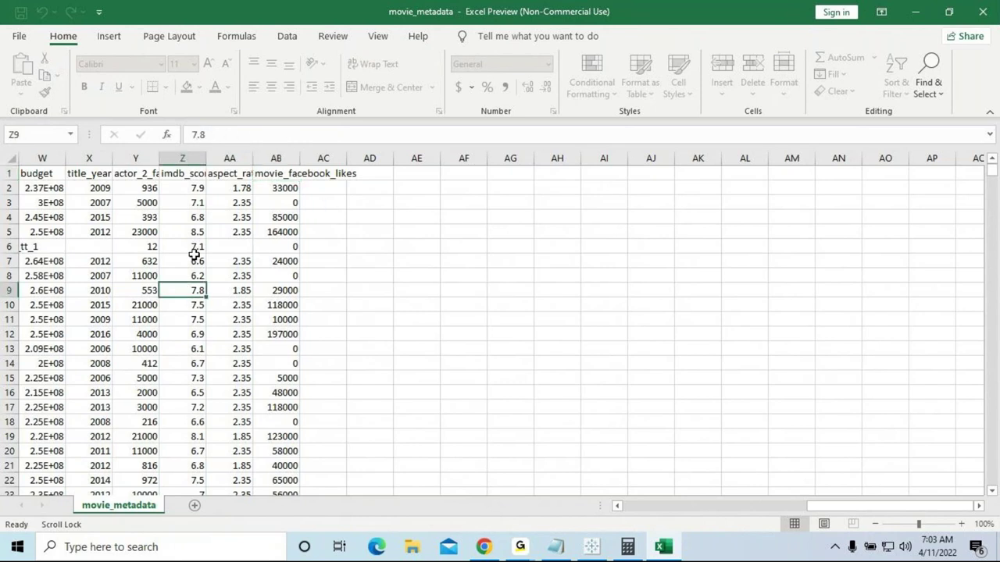
Examine the sheet from the color heading in the first column down to the last data row
{"action": "left_click_drag", "start_coordinate": [842, 506], "coordinate": [632, 507]}
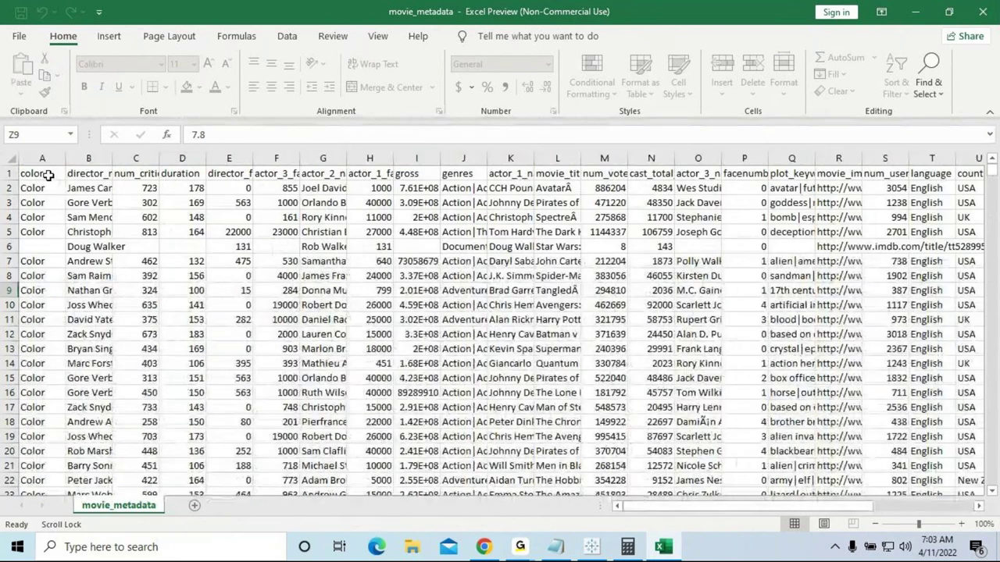
{"action": "left_click", "coordinate": [49, 175]}
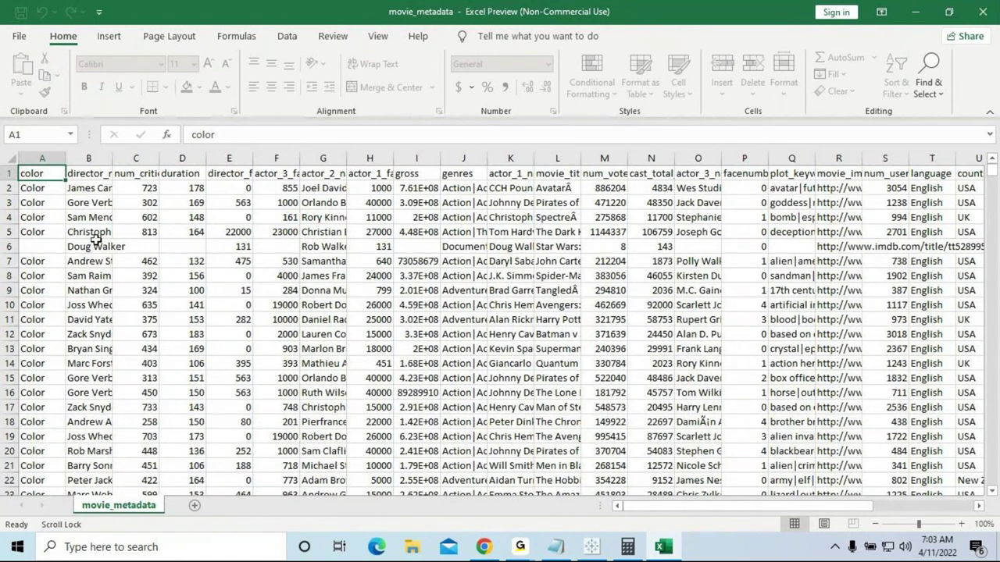
{"action": "scroll", "coordinate": [96, 239], "scroll_direction": "down", "scroll_amount": 2}
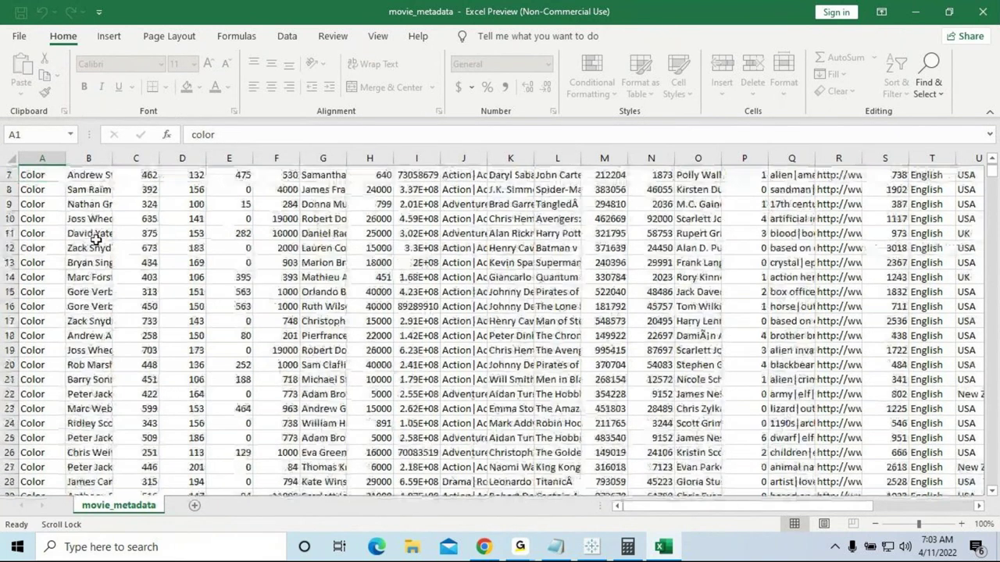
{"action": "scroll", "coordinate": [96, 239], "scroll_direction": "down", "scroll_amount": 9}
{"action": "left_click_drag", "start_coordinate": [993, 179], "coordinate": [991, 478]}
{"action": "scroll", "coordinate": [78, 313], "scroll_direction": "down", "scroll_amount": 6}
{"action": "left_click", "coordinate": [26, 261]}
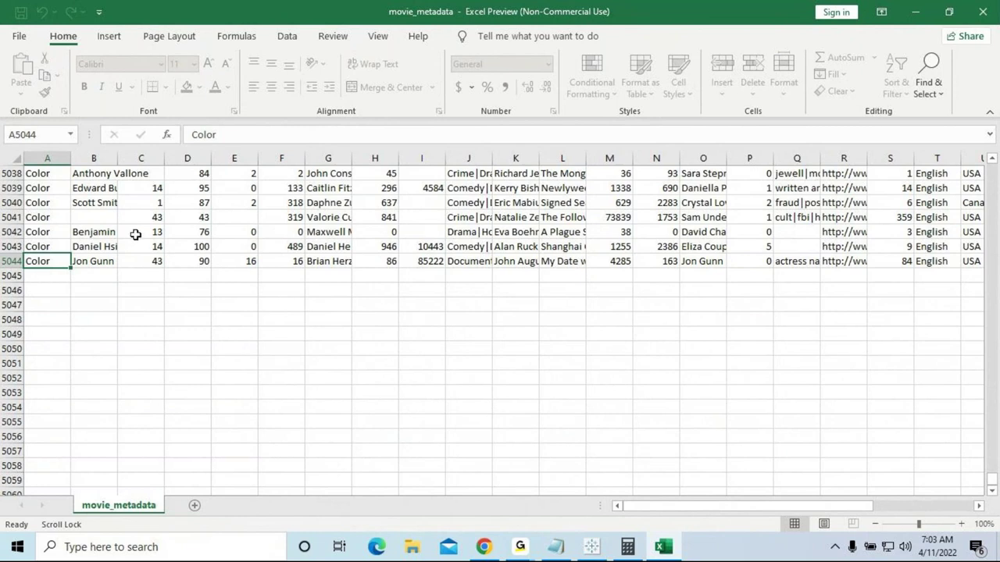
{"action": "left_click_drag", "start_coordinate": [992, 478], "coordinate": [950, 228]}
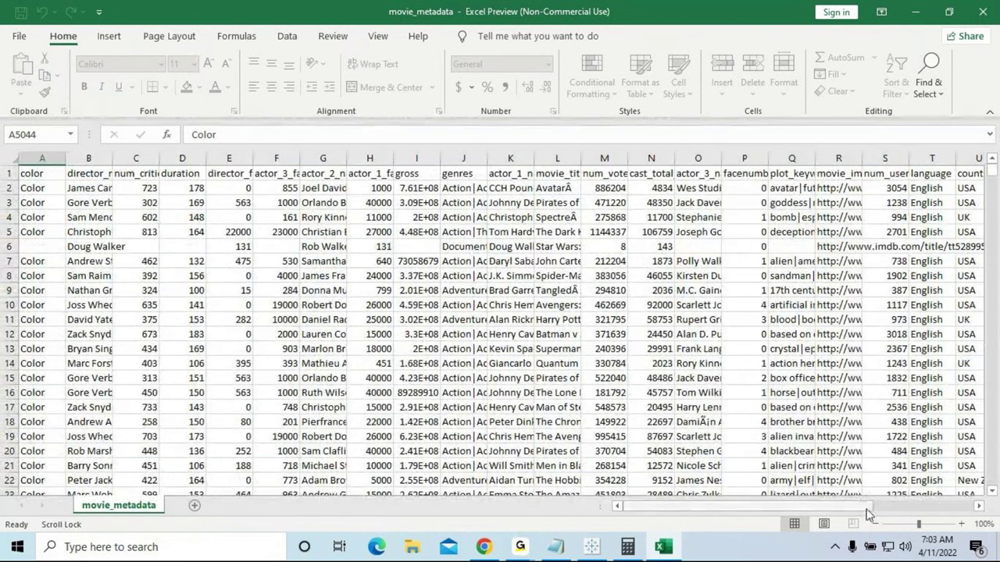
Examine the release years in the title_year column, including rows 2, 13 and 73 to 79, and return to the sheet's start
{"action": "left_click_drag", "start_coordinate": [866, 509], "coordinate": [919, 506]}
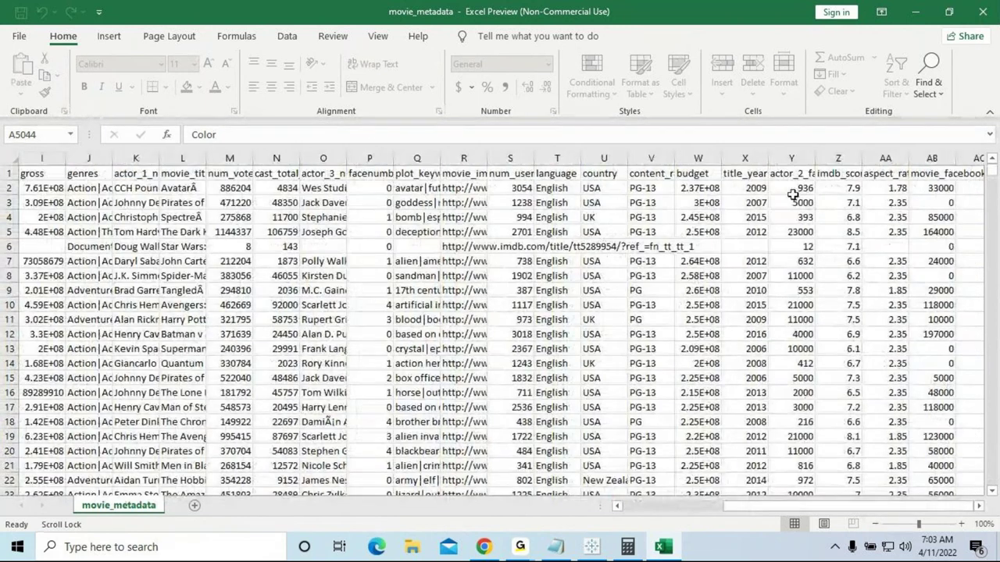
{"action": "left_click", "coordinate": [758, 188]}
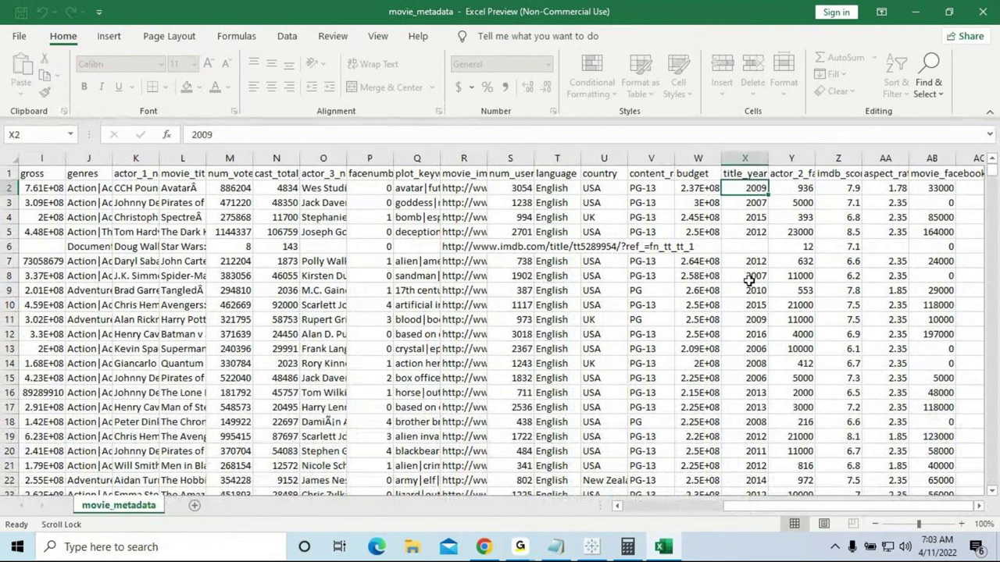
{"action": "left_click", "coordinate": [750, 349]}
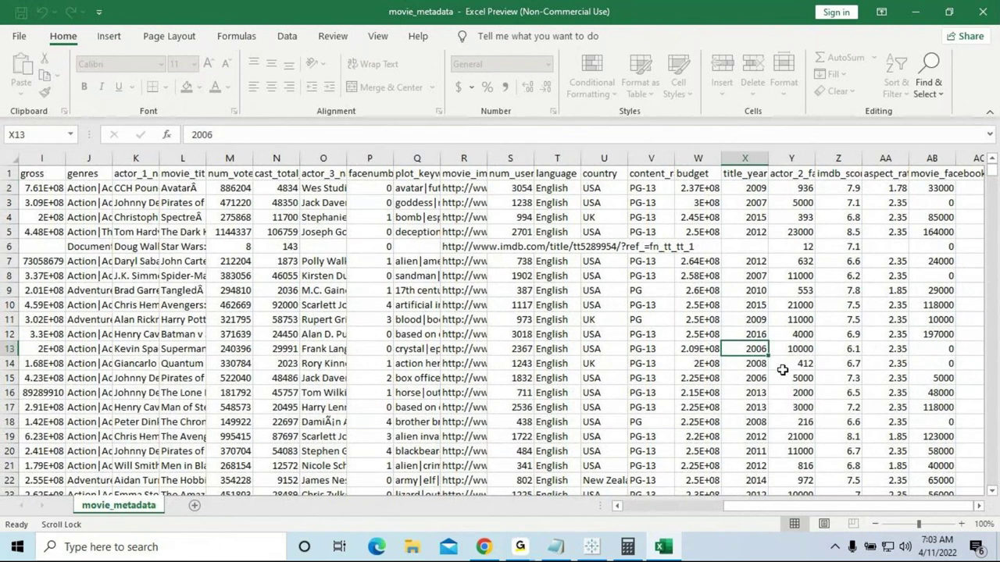
{"action": "scroll", "coordinate": [767, 349], "scroll_direction": "down", "scroll_amount": 12}
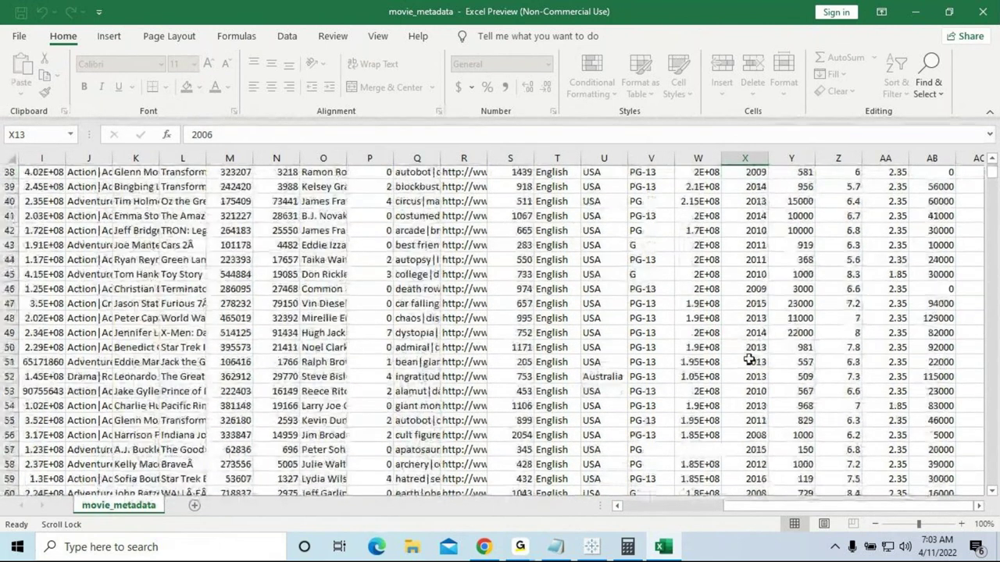
{"action": "scroll", "coordinate": [748, 359], "scroll_direction": "down", "scroll_amount": 7}
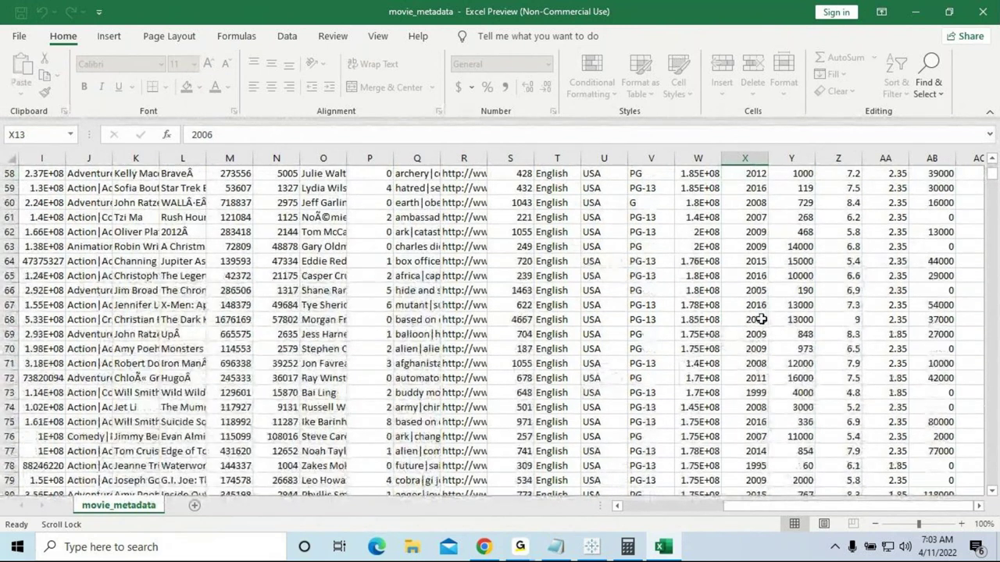
{"action": "left_click", "coordinate": [751, 393]}
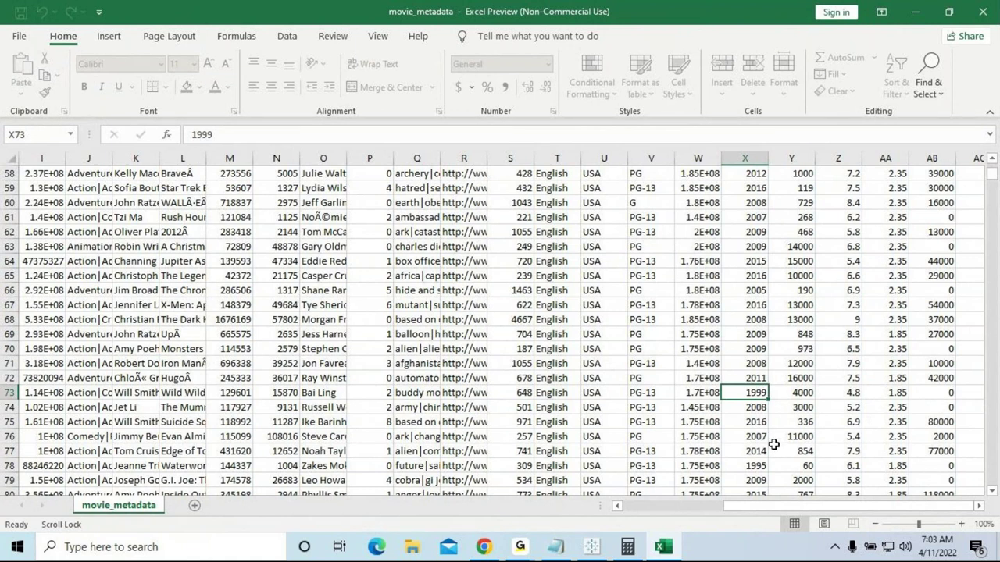
{"action": "key", "text": "Down"}
{"action": "key", "text": "Down"}
{"action": "key", "text": "Down"}
{"action": "key", "text": "Down"}
{"action": "key", "text": "Down"}
{"action": "key", "text": "Down"}
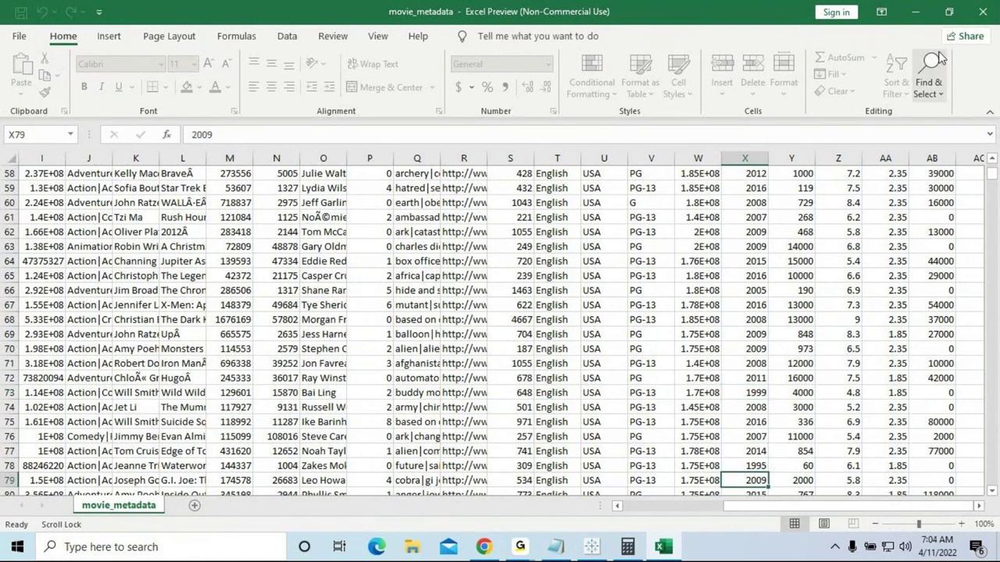
{"action": "left_click_drag", "start_coordinate": [836, 506], "coordinate": [724, 508]}
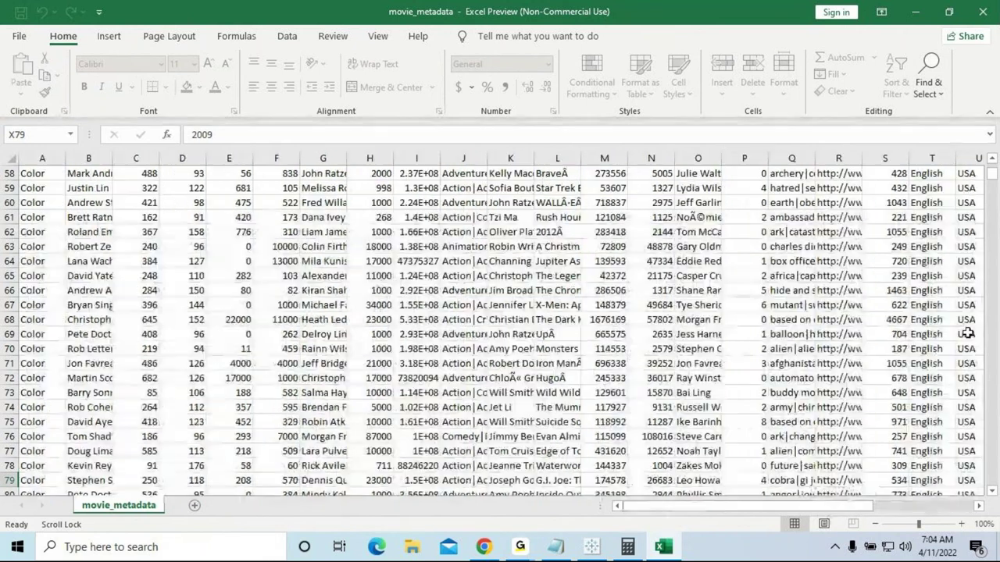
{"action": "left_click_drag", "start_coordinate": [992, 180], "coordinate": [991, 166]}
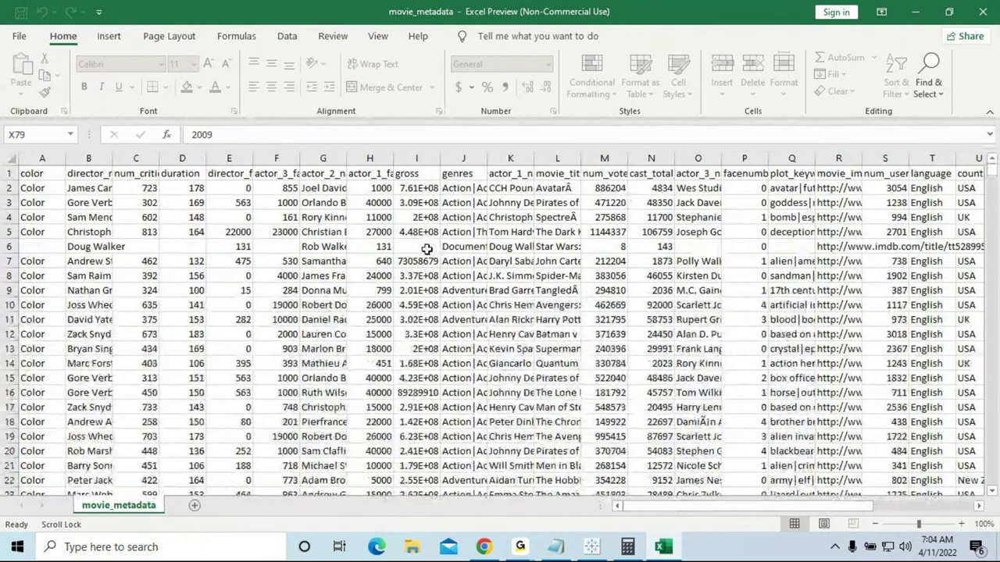
Try to widen the director name column, and select the first director's cell, B2
{"action": "left_click", "coordinate": [37, 200]}
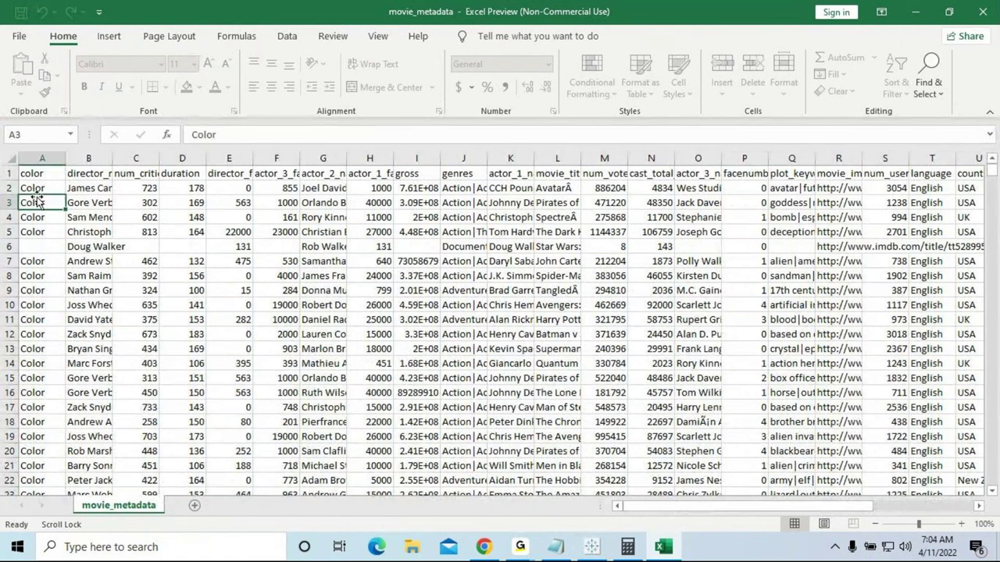
{"action": "left_click", "coordinate": [111, 157]}
{"action": "left_click_drag", "start_coordinate": [117, 160], "coordinate": [171, 224]}
{"action": "left_click", "coordinate": [135, 275]}
{"action": "left_click", "coordinate": [113, 157]}
{"action": "left_click", "coordinate": [108, 259]}
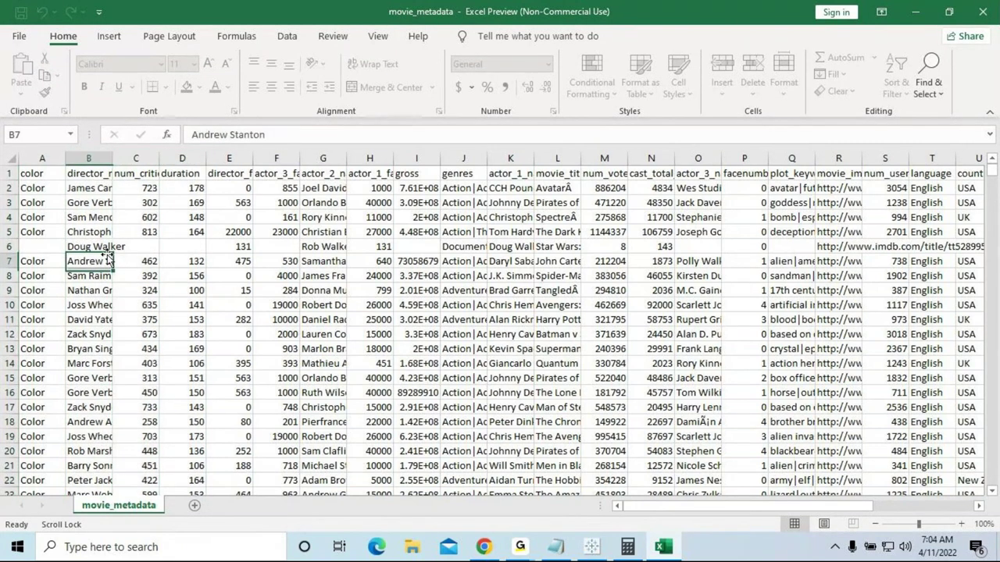
{"action": "left_click", "coordinate": [100, 192]}
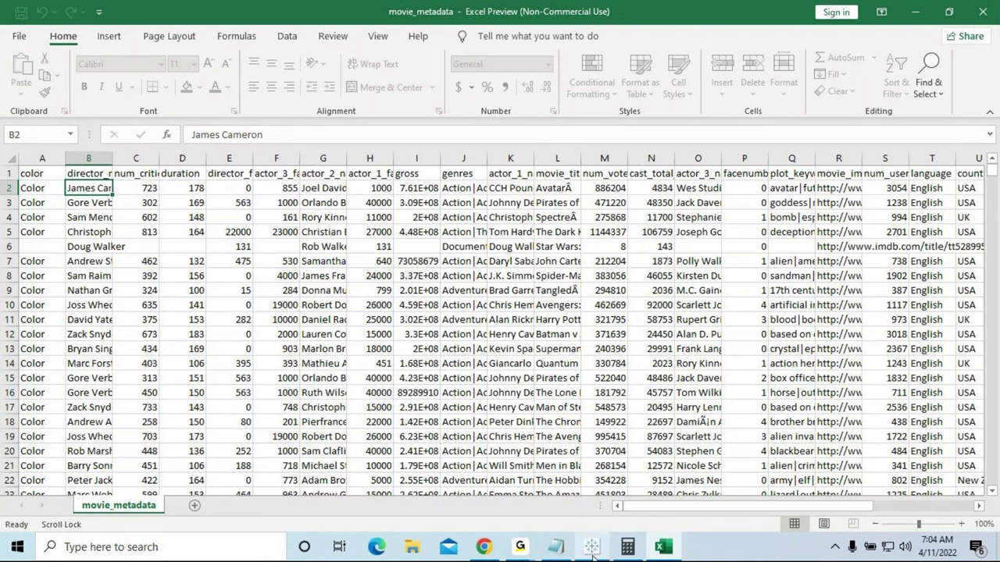
Switch to Tableau, review the FirstData, SecondData and DataBlending sheets and Dashboard 1, and minimize the window
{"action": "mouse_move", "coordinate": [527, 549]}
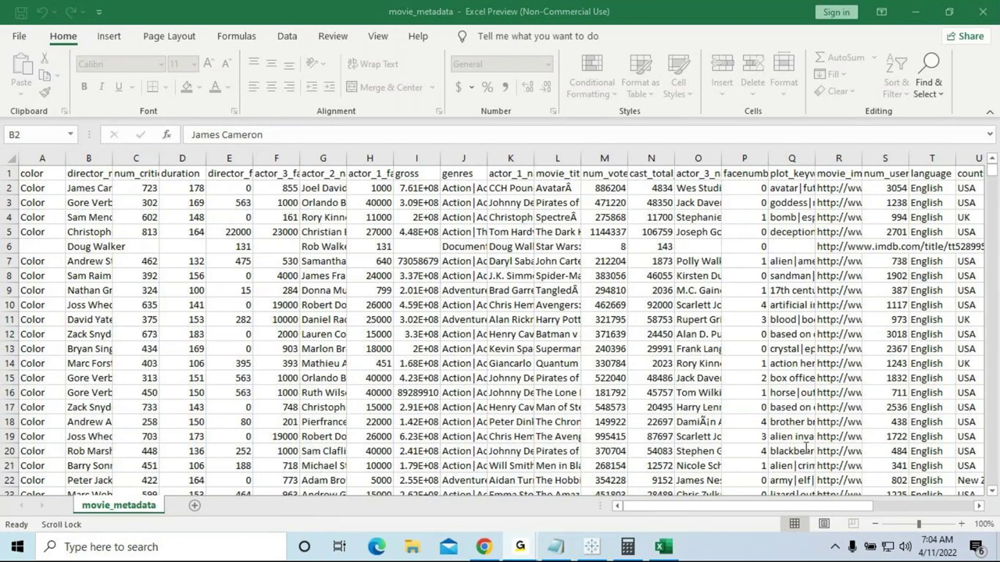
{"action": "left_click", "coordinate": [591, 547]}
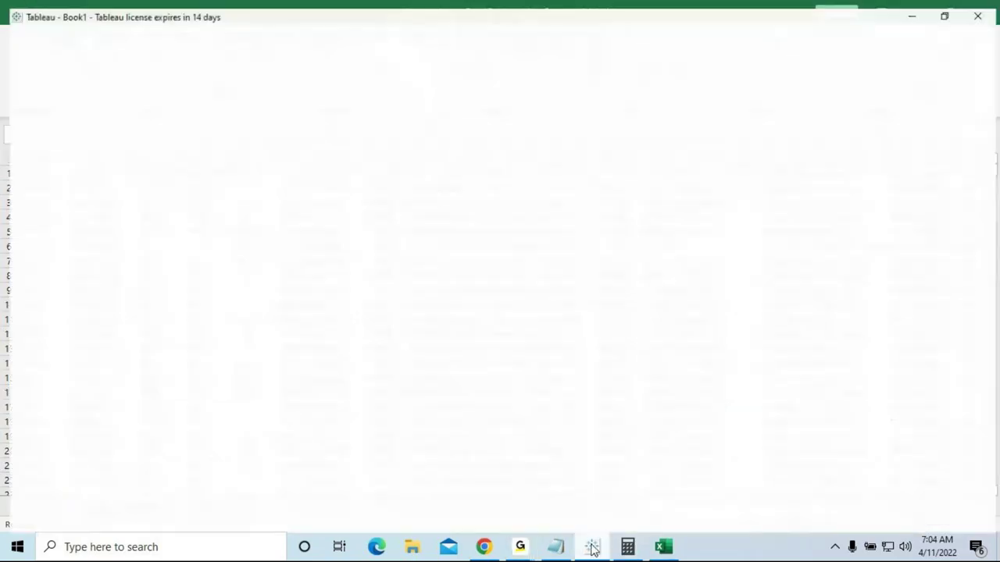
{"action": "left_click", "coordinate": [124, 506]}
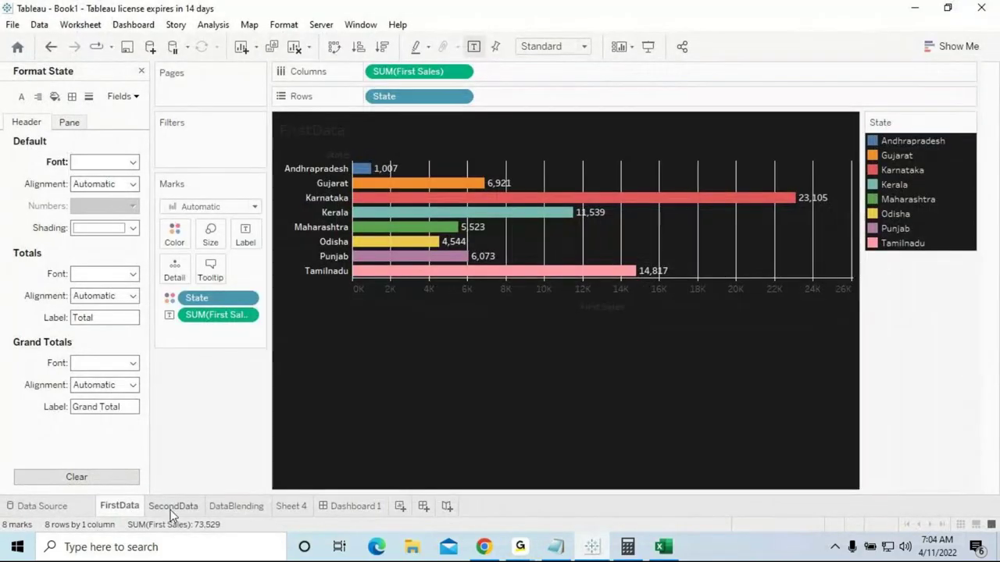
{"action": "left_click", "coordinate": [176, 507]}
{"action": "left_click", "coordinate": [229, 507]}
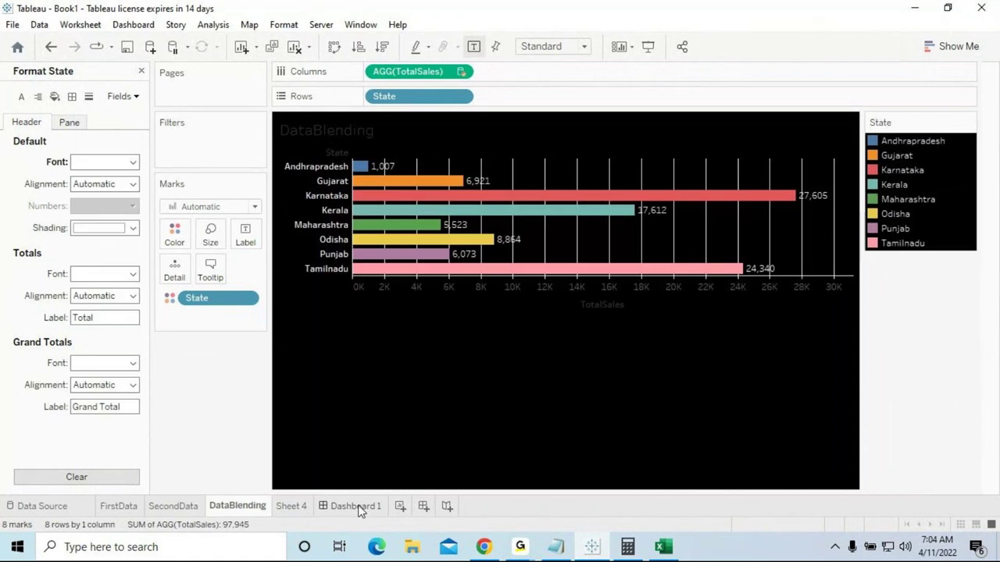
{"action": "left_click", "coordinate": [355, 507]}
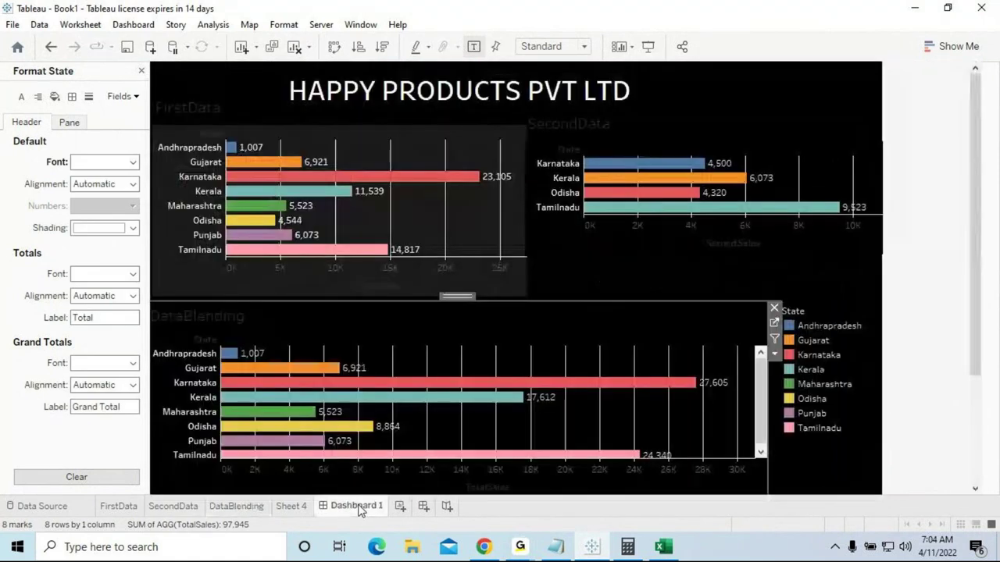
{"action": "left_click", "coordinate": [922, 8]}
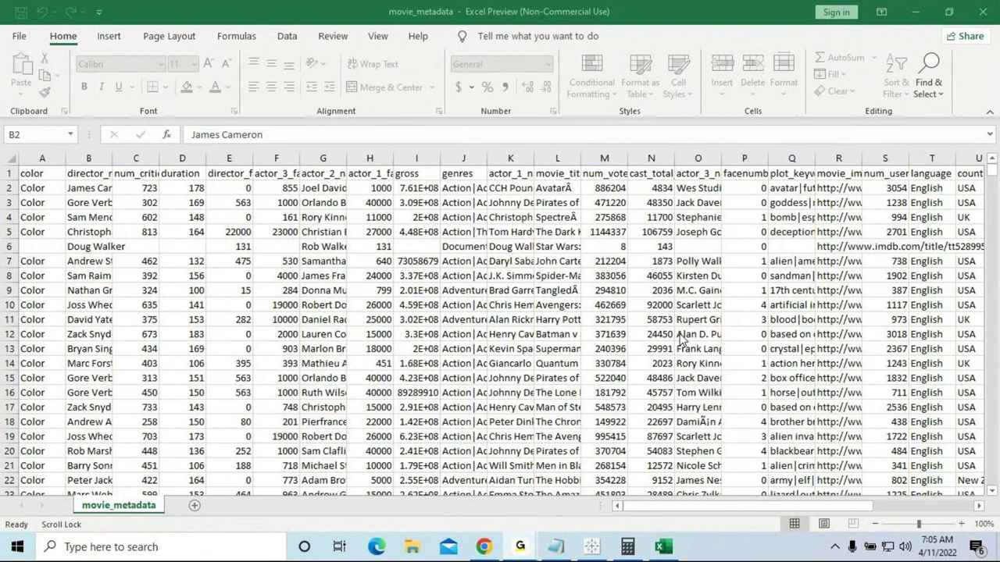
Bring the movie_metadata workbook to the front in Excel and minimize it to show the desktop
{"action": "mouse_move", "coordinate": [670, 550]}
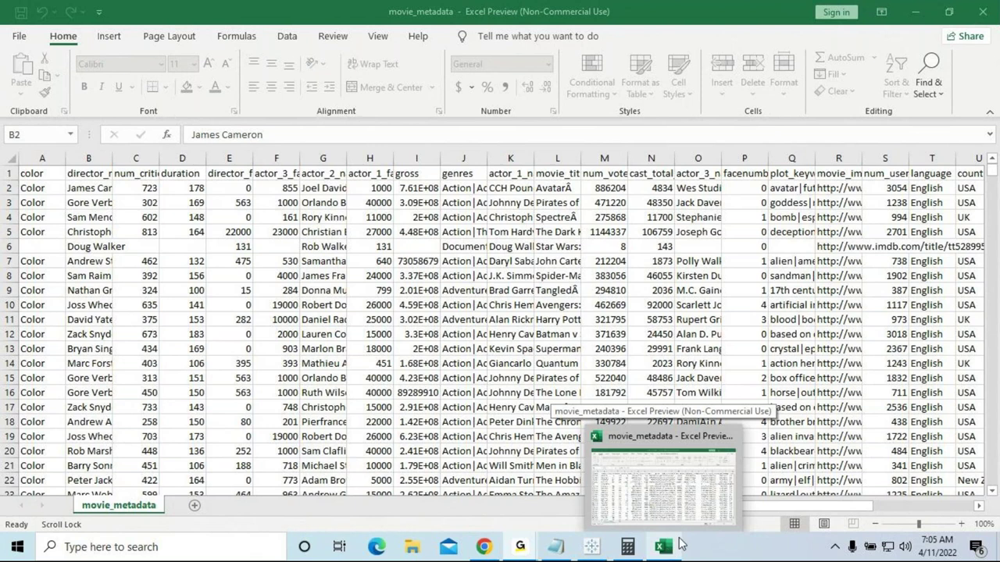
{"action": "left_click", "coordinate": [668, 515]}
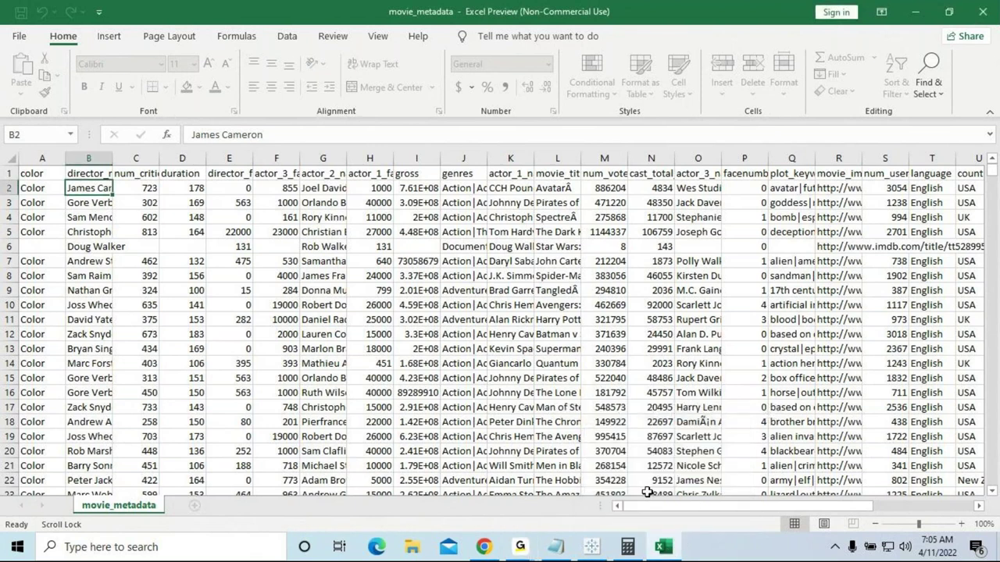
{"action": "key", "text": "super+d"}
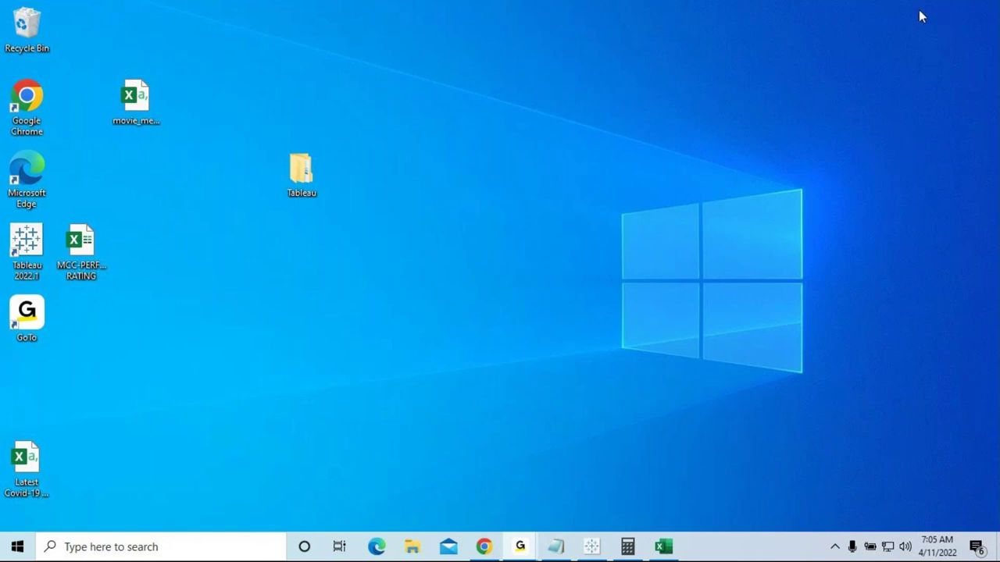
{"action": "left_click", "coordinate": [666, 547]}
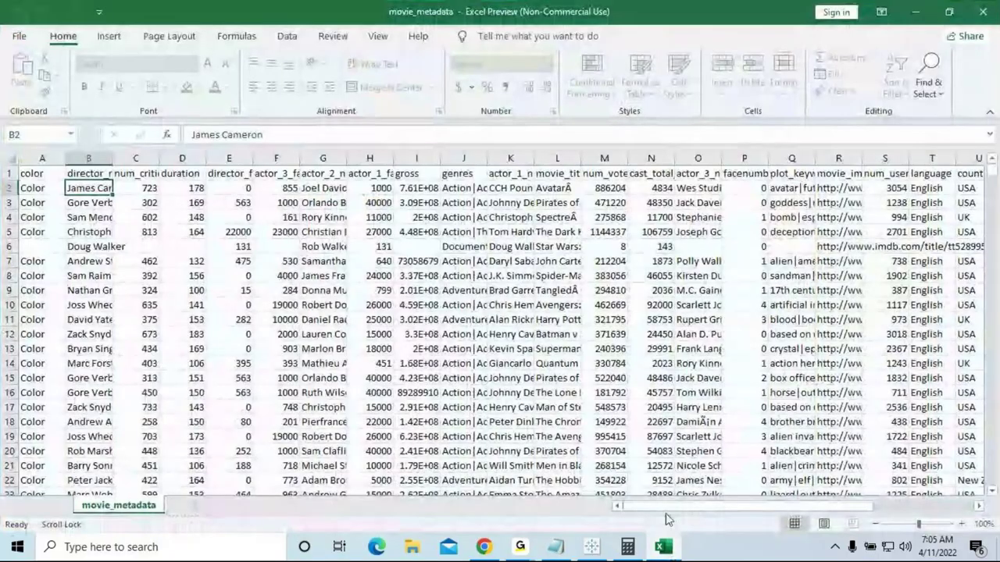
{"action": "left_click", "coordinate": [665, 547]}
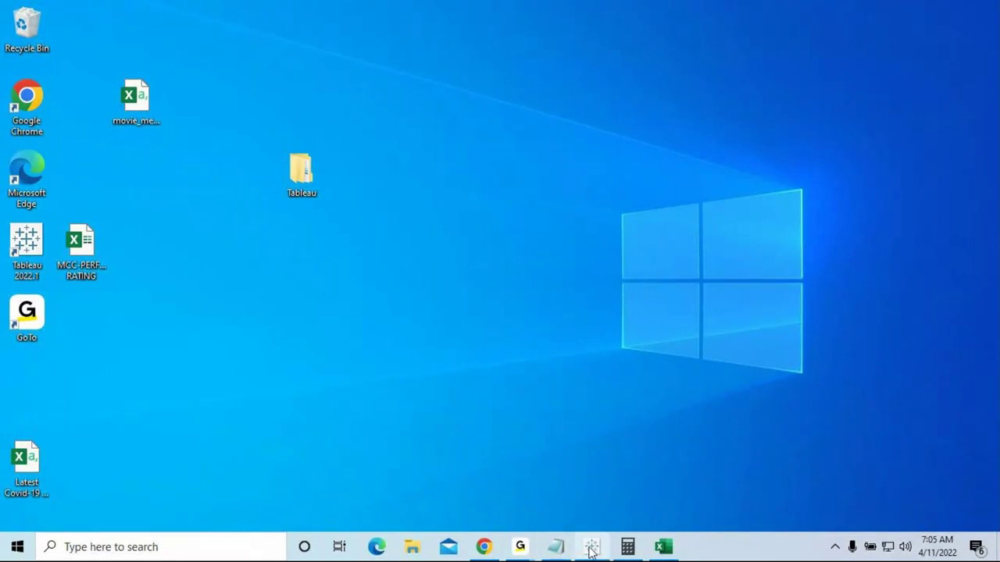
Bring the movie_metadata workbook to the front in Excel, and switch to the assignment notes in Notepad
{"action": "mouse_move", "coordinate": [664, 551]}
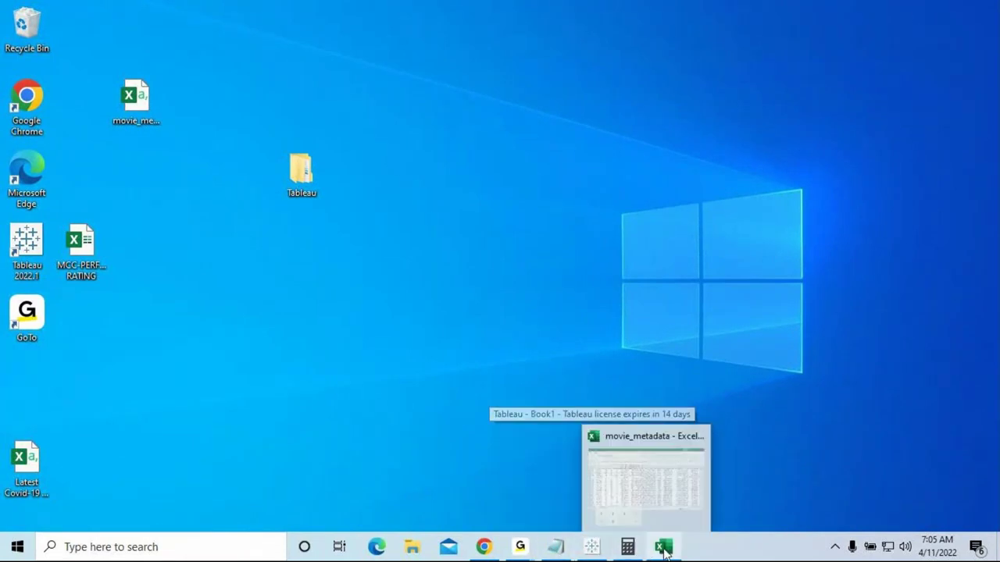
{"action": "mouse_move", "coordinate": [519, 550]}
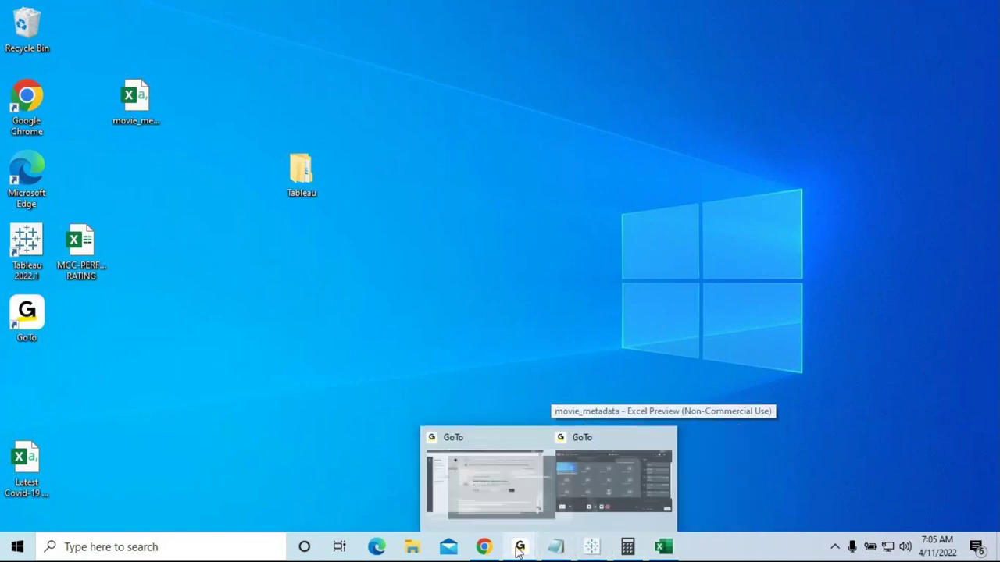
{"action": "left_click", "coordinate": [663, 548]}
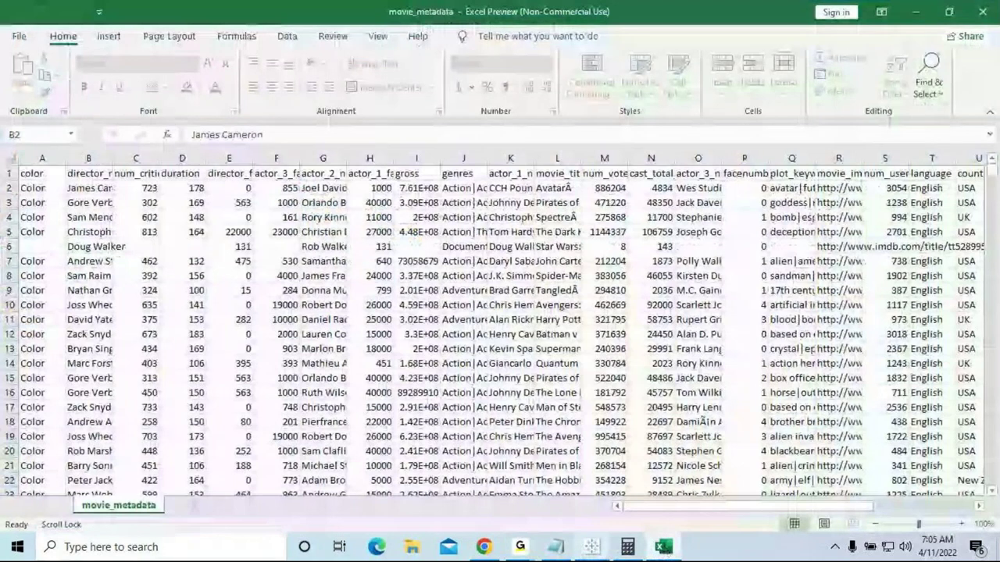
{"action": "key", "text": "alt+Tab"}
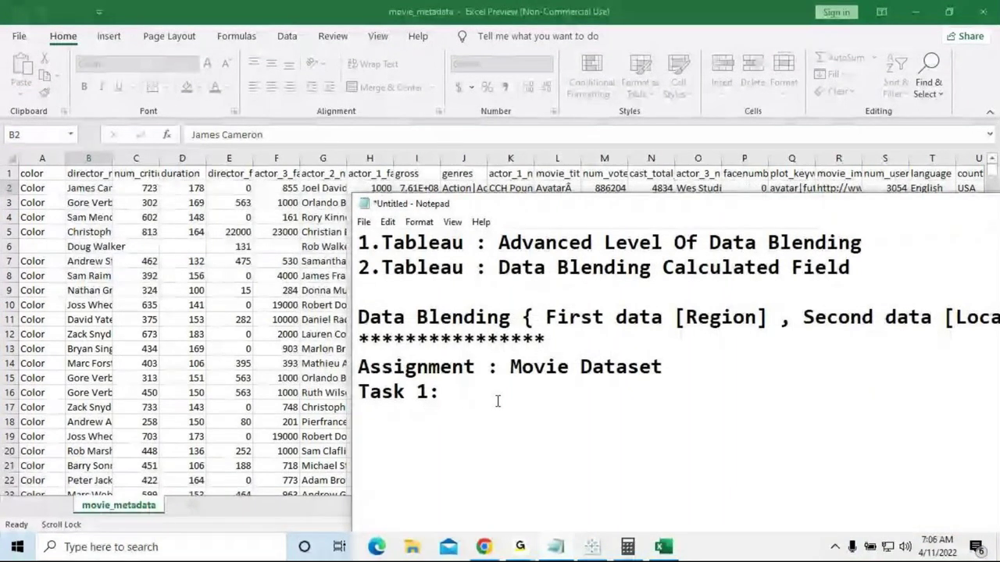
Complete the Task 1 line with "To Display [ James Cameron ] Movie -> List"
{"action": "type", "text": "Onl"}
{"action": "key", "text": "BackSpace"}
{"action": "key", "text": "BackSpace"}
{"action": "key", "text": "BackSpace"}
{"action": "type", "text": "To Display "}
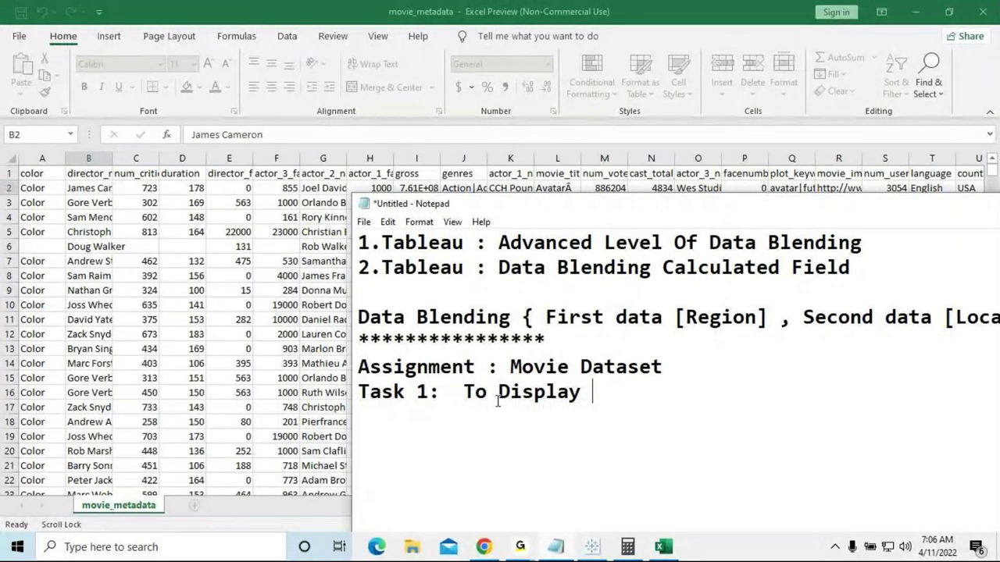
{"action": "type", "text": "[ James Cameron ] "}
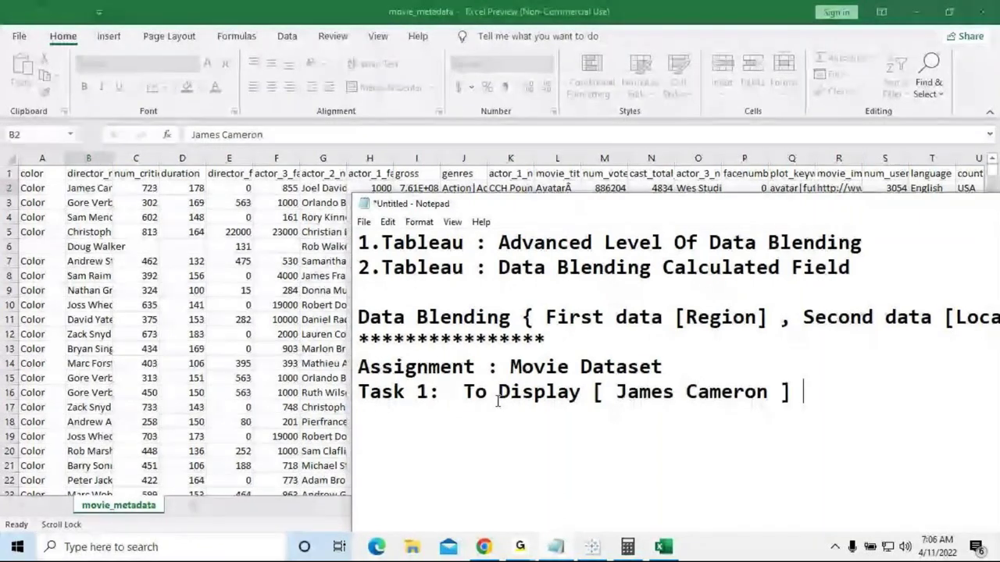
{"action": "type", "text": "Movie -"}
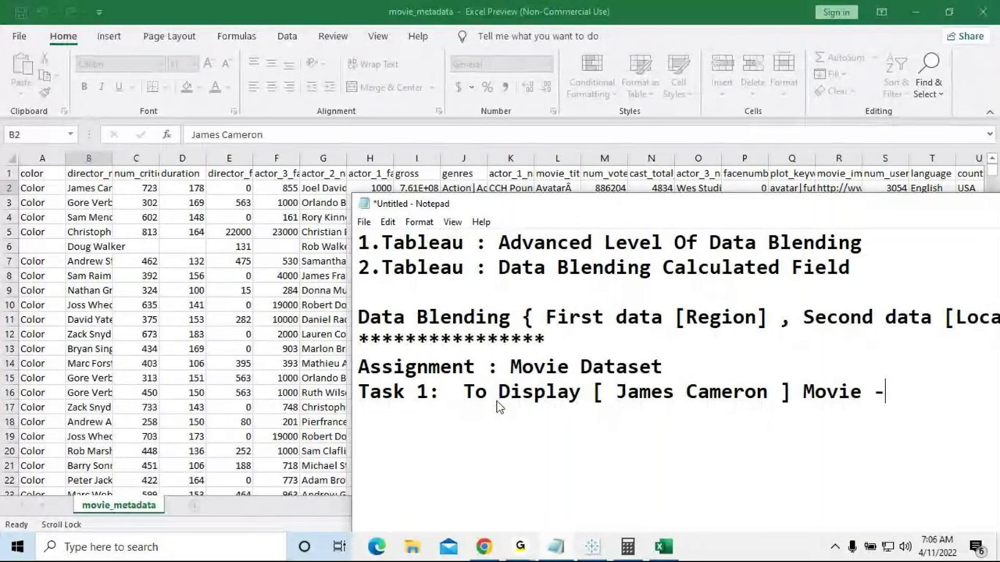
{"action": "type", "text": "> List"}
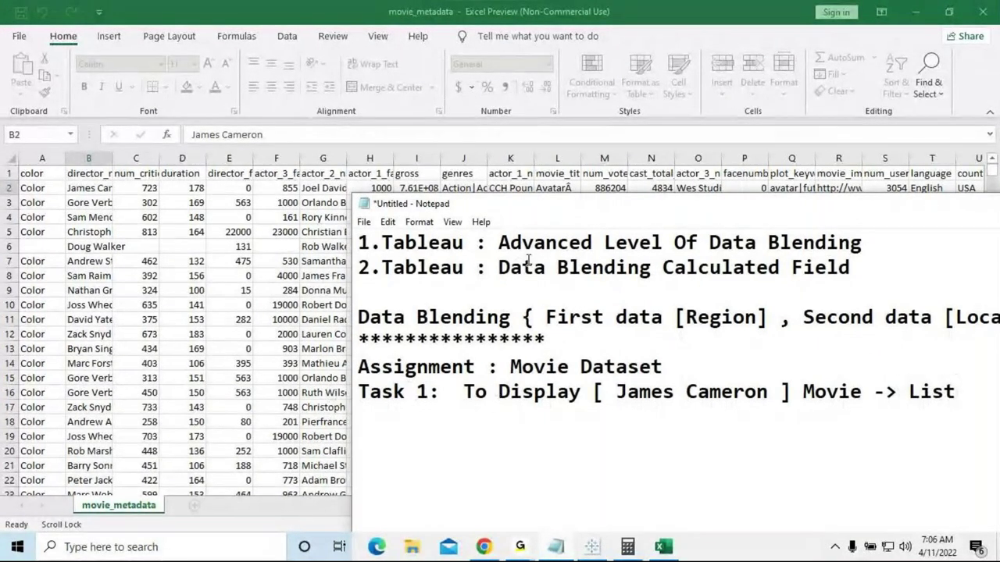
Move the Notepad window to show more of the text, and insert "name" after "Movie" in the Task 1 line
{"action": "left_click_drag", "start_coordinate": [578, 207], "coordinate": [503, 182]}
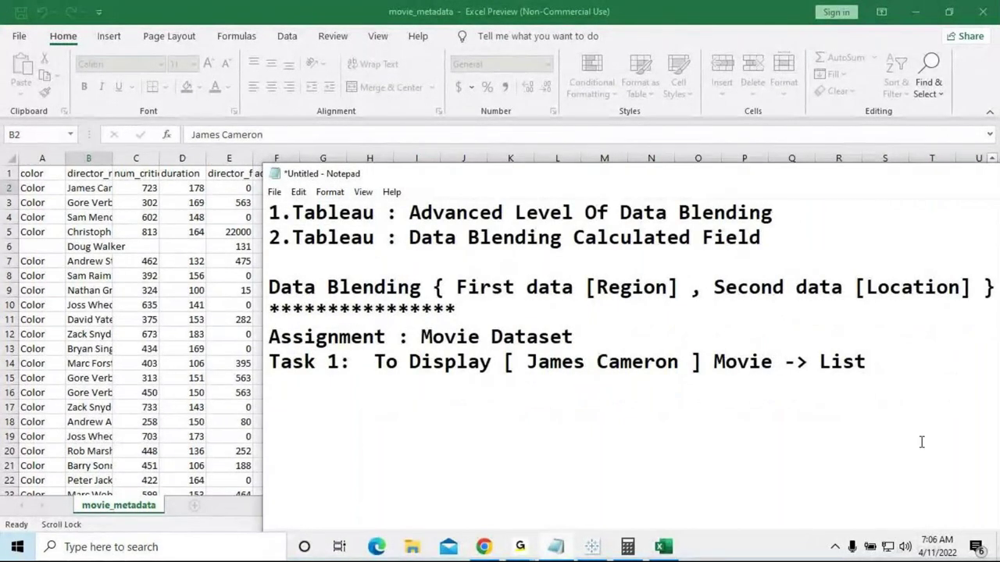
{"action": "key", "text": "Left"}
{"action": "key", "text": "Left"}
{"action": "key", "text": "Left"}
{"action": "key", "text": "Left"}
{"action": "key", "text": "Left"}
{"action": "key", "text": "Left"}
{"action": "key", "text": "Left"}
{"action": "key", "text": "Left"}
{"action": "type", "text": "name"}
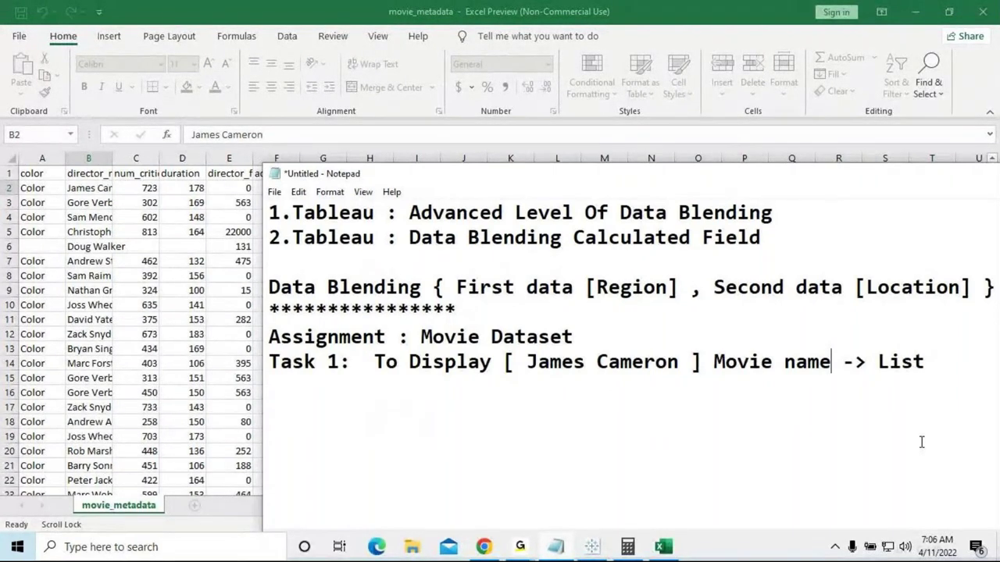
Add a new line below Task 1 beginning "Task 2: To Display [ Movie Names"
{"action": "left_click", "coordinate": [935, 362]}
{"action": "key", "text": "Return"}
{"action": "type", "text": "Task 2"}
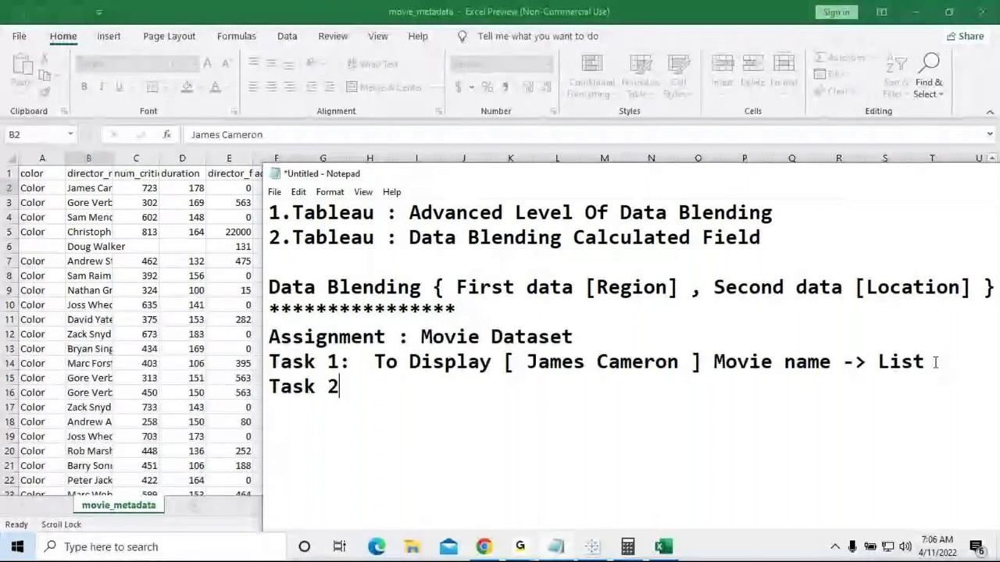
{"action": "type", "text": ": To "}
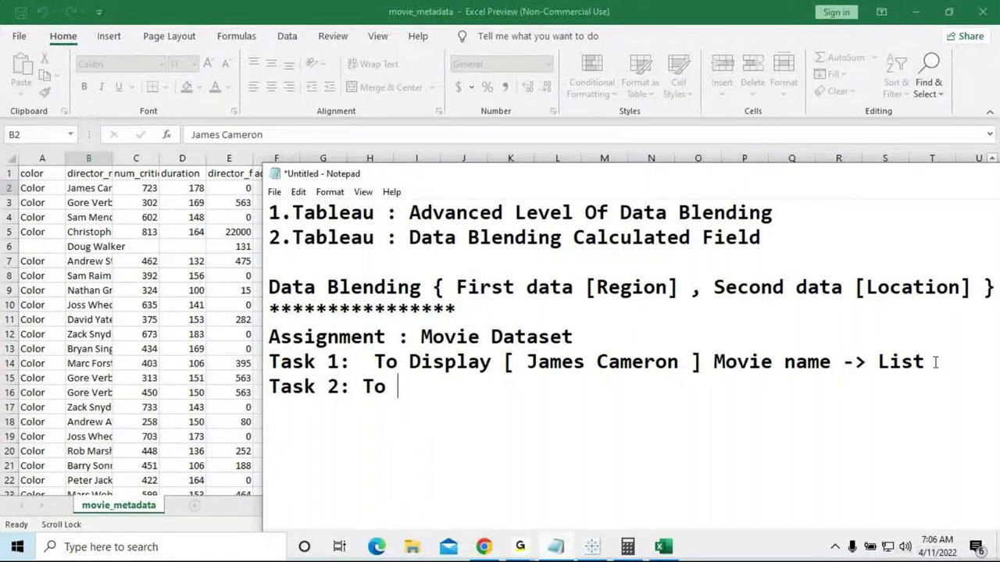
{"action": "type", "text": "Diap"}
{"action": "key", "text": "BackSpace"}
{"action": "key", "text": "BackSpace"}
{"action": "type", "text": "splay ["}
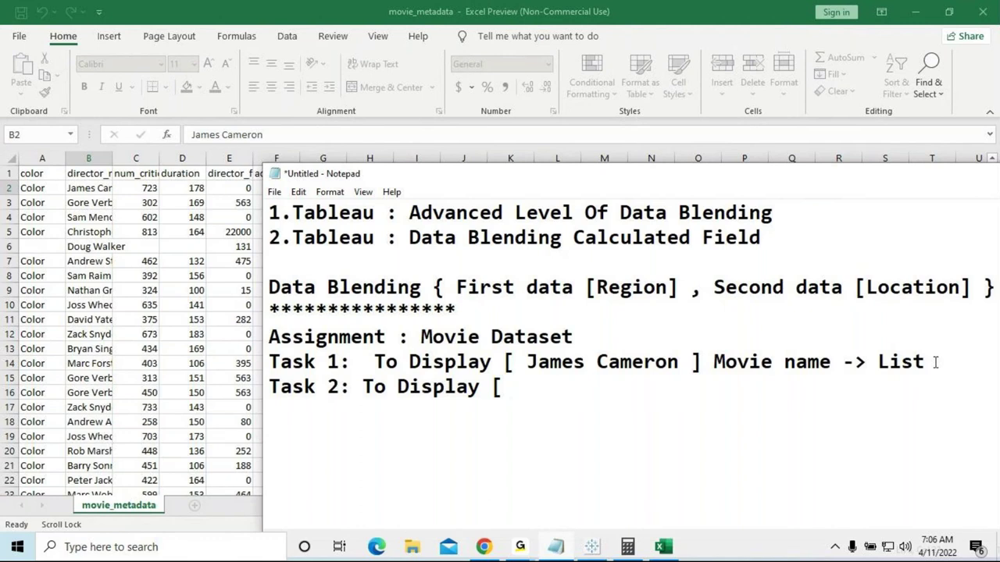
{"action": "type", "text": "Movie "}
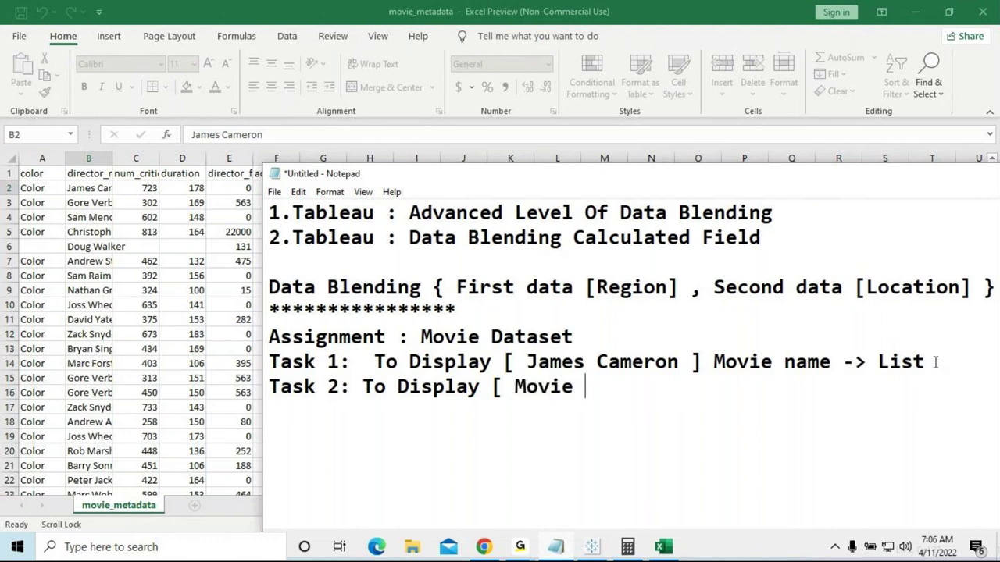
{"action": "type", "text": "Names ["}
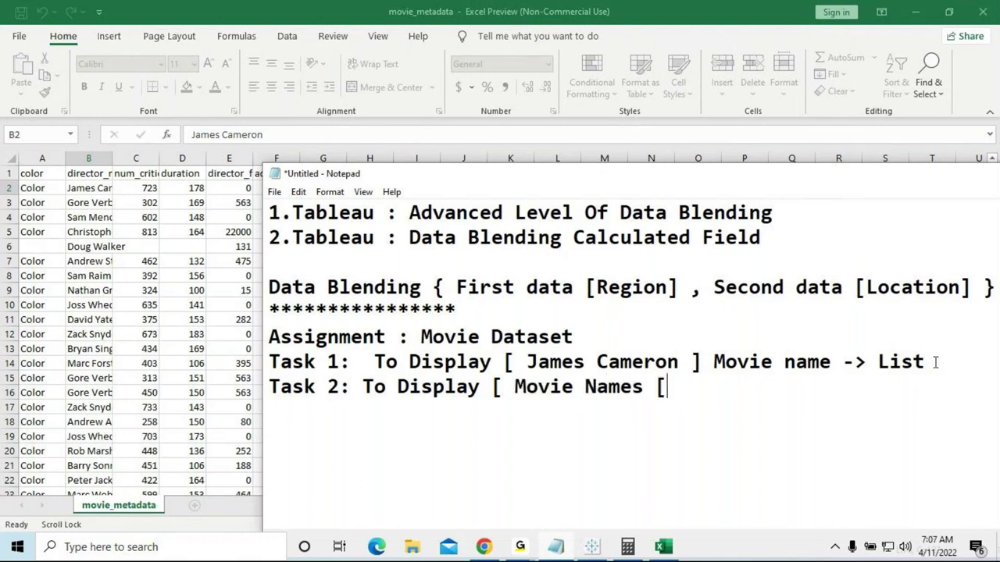
Finish the Task 2 line with "] IMDB Score >= 8.0" and reposition the Notepad window
{"action": "key", "text": "BackSpace"}
{"action": "type", "text": "["}
{"action": "key", "text": "BackSpace"}
{"action": "key", "text": "BackSpace"}
{"action": "type", "text": "] ImDB"}
{"action": "key", "text": "BackSpace"}
{"action": "key", "text": "BackSpace"}
{"action": "key", "text": "BackSpace"}
{"action": "type", "text": "MD"}
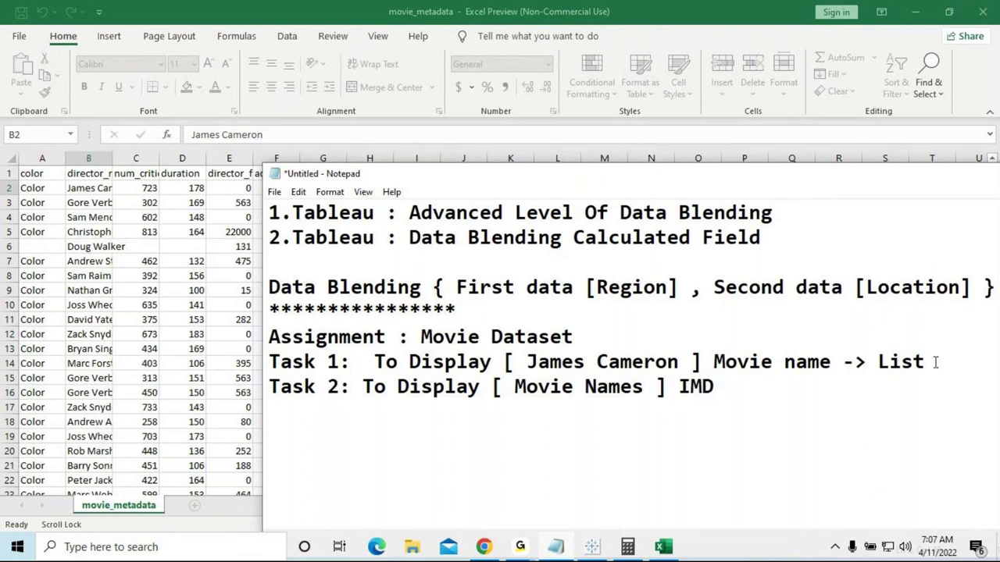
{"action": "type", "text": "B Score >="}
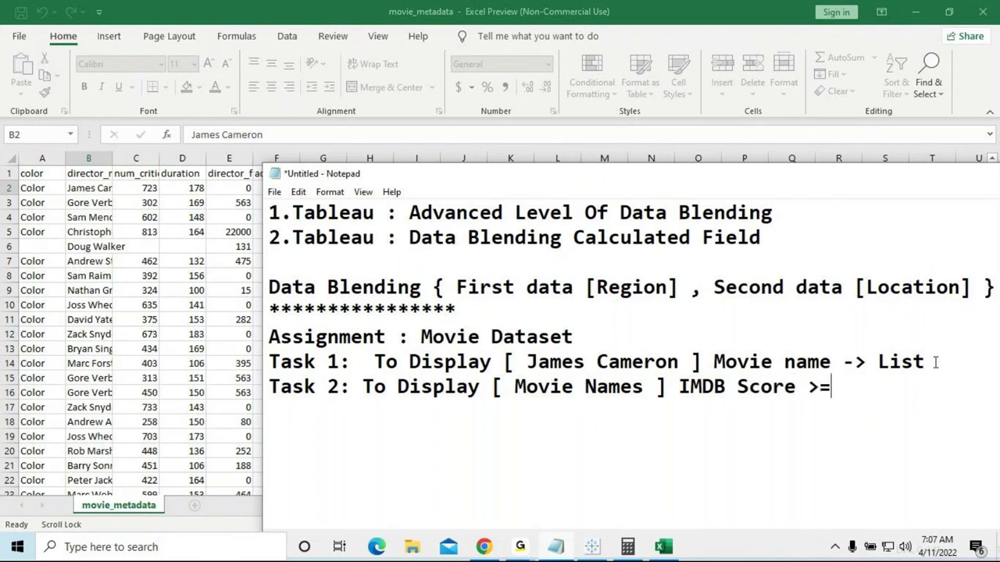
{"action": "type", "text": " 8.0"}
{"action": "left_click_drag", "start_coordinate": [921, 179], "coordinate": [739, 156]}
Highlight IMDB Score in Task 2, minimize Notepad, and examine the imdb_score column's header and rows 2 to 5 in the movie_metadata sheet
{"action": "left_click_drag", "start_coordinate": [497, 364], "coordinate": [616, 365]}
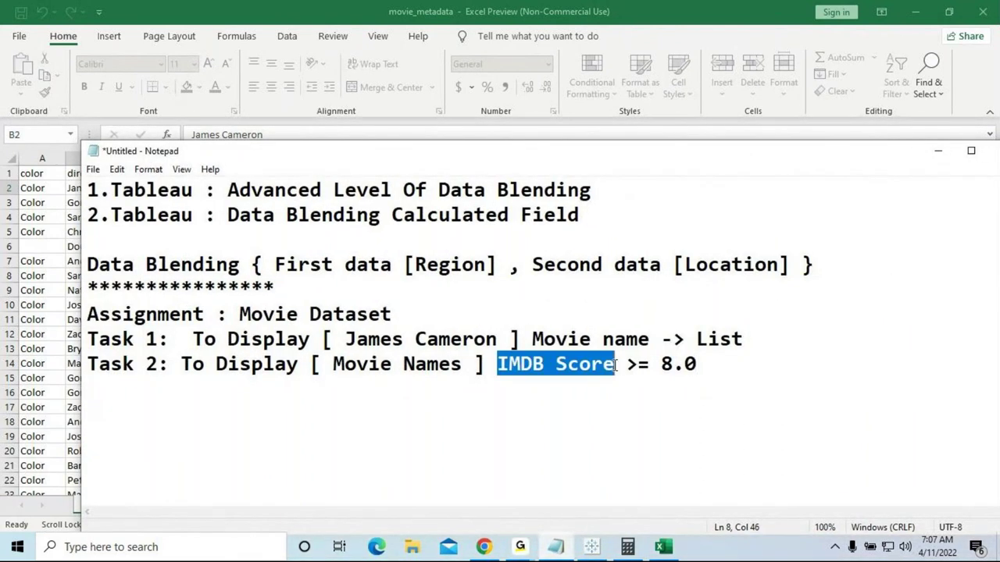
{"action": "left_click", "coordinate": [937, 152]}
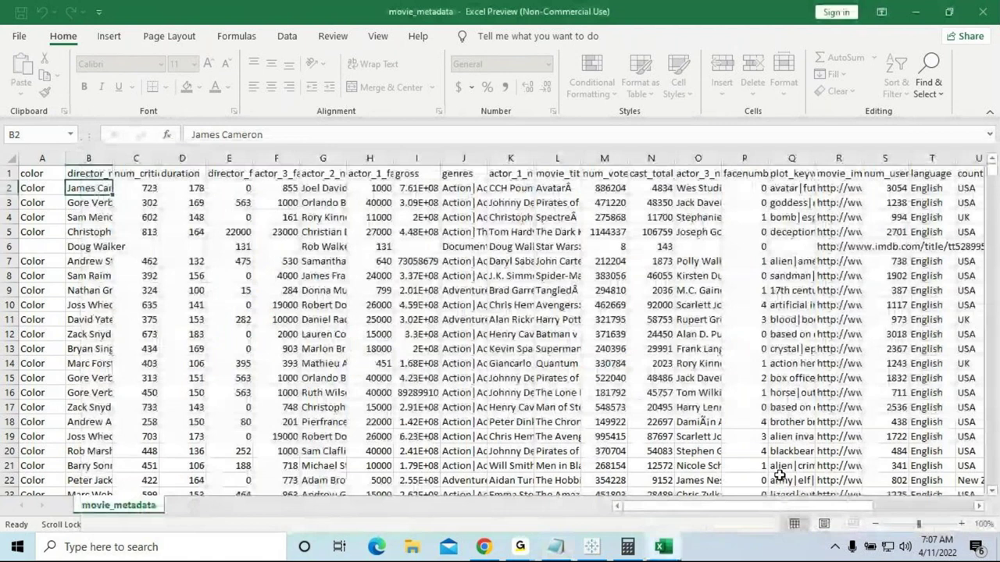
{"action": "left_click_drag", "start_coordinate": [791, 506], "coordinate": [891, 504]}
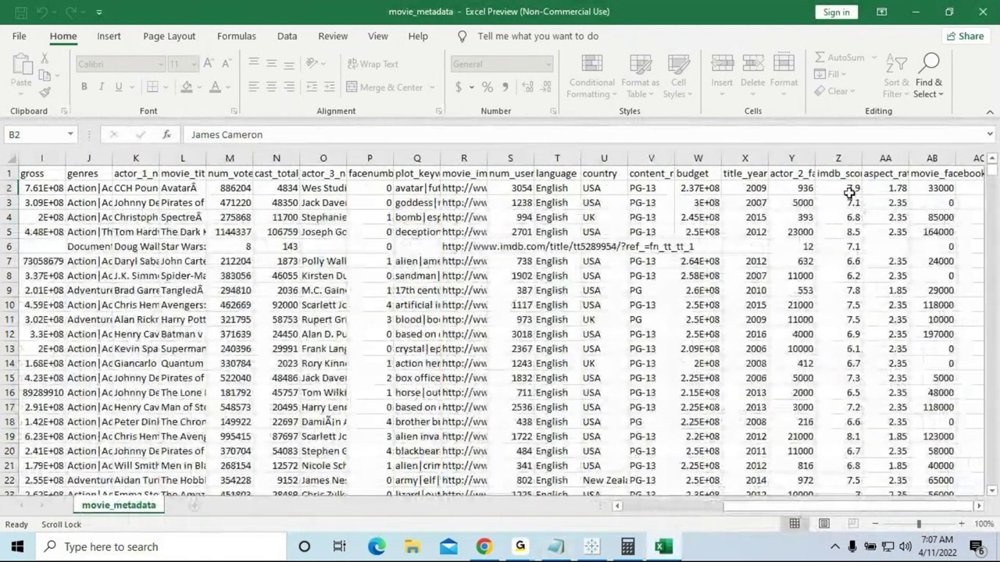
{"action": "left_click", "coordinate": [842, 171]}
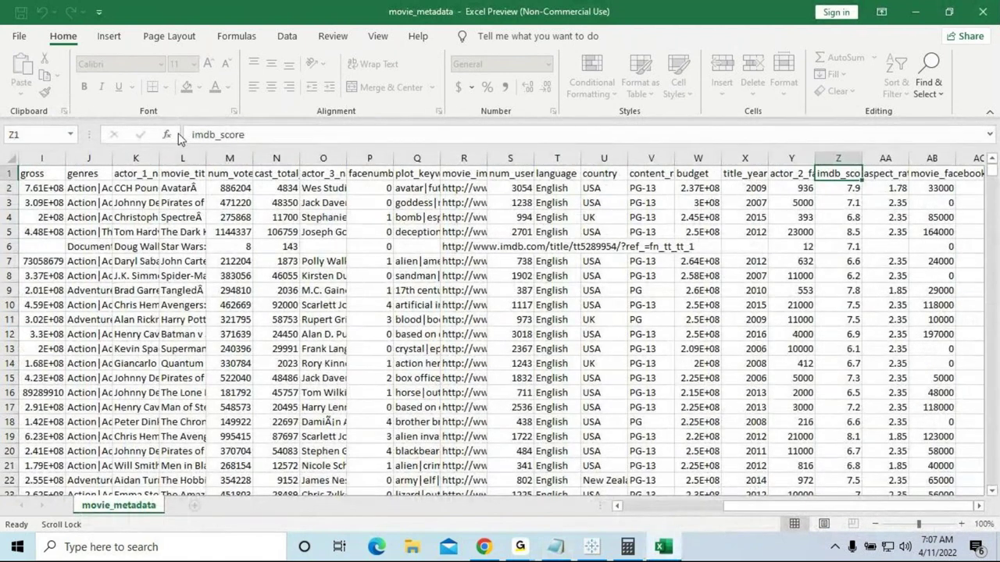
{"action": "left_click", "coordinate": [838, 189]}
{"action": "left_click", "coordinate": [854, 205]}
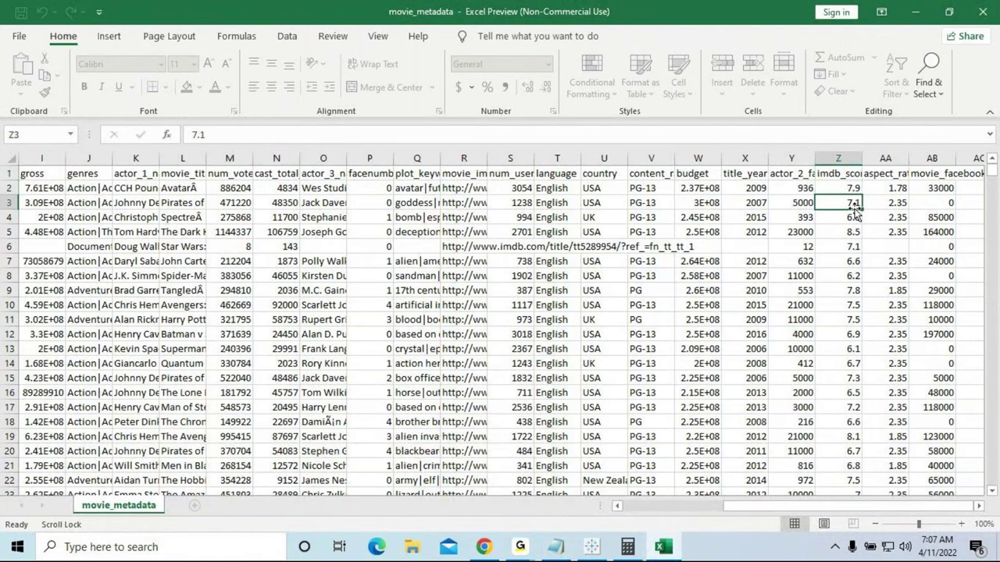
{"action": "left_click", "coordinate": [854, 218]}
{"action": "left_click", "coordinate": [852, 233]}
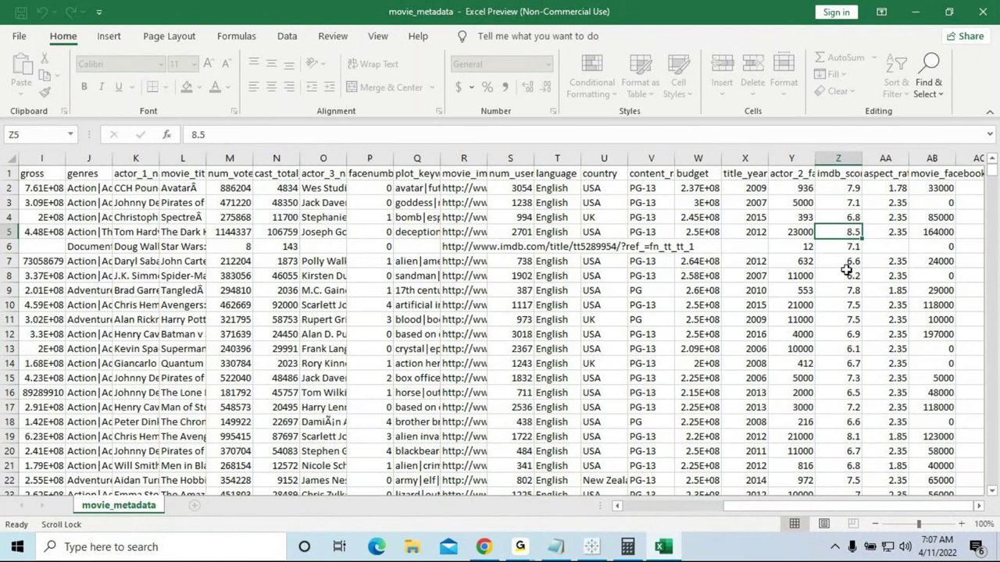
Compare the movie title in row 5 with its IMDB score in the same row
{"action": "scroll", "coordinate": [846, 270], "scroll_direction": "left", "scroll_amount": 1}
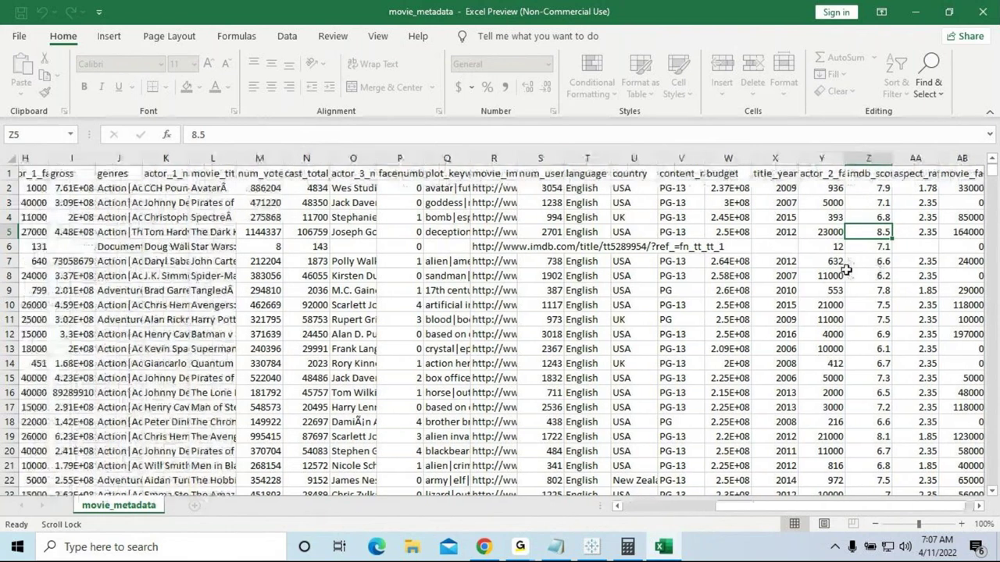
{"action": "scroll", "coordinate": [846, 269], "scroll_direction": "left", "scroll_amount": 1}
{"action": "scroll", "coordinate": [846, 269], "scroll_direction": "left", "scroll_amount": 2}
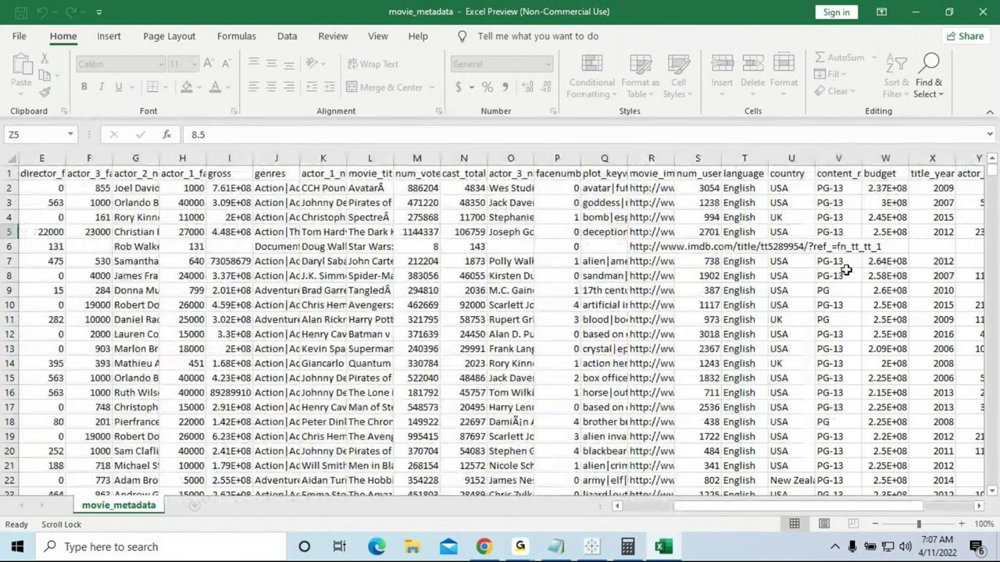
{"action": "scroll", "coordinate": [845, 269], "scroll_direction": "left", "scroll_amount": 1}
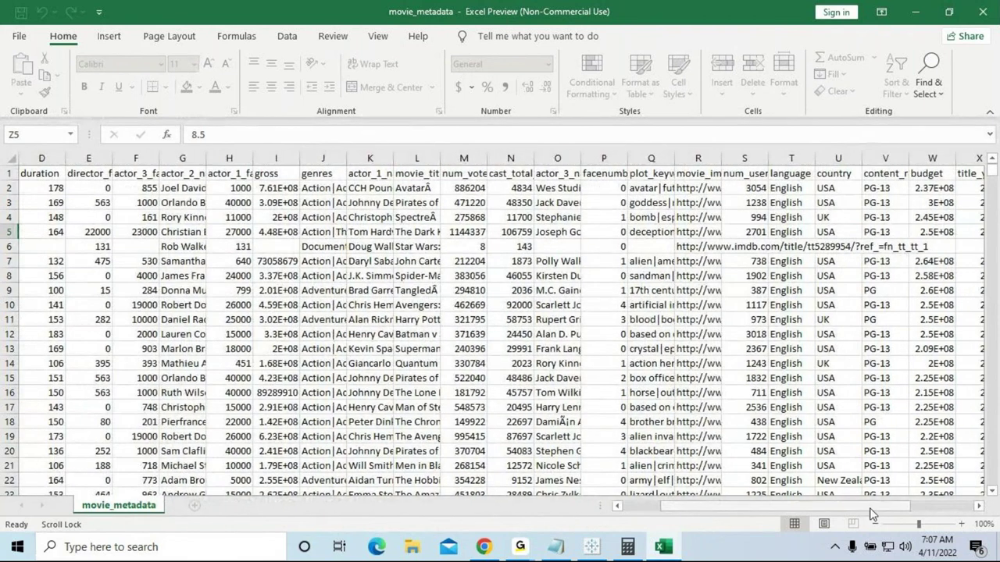
{"action": "left_click_drag", "start_coordinate": [873, 514], "coordinate": [937, 514]}
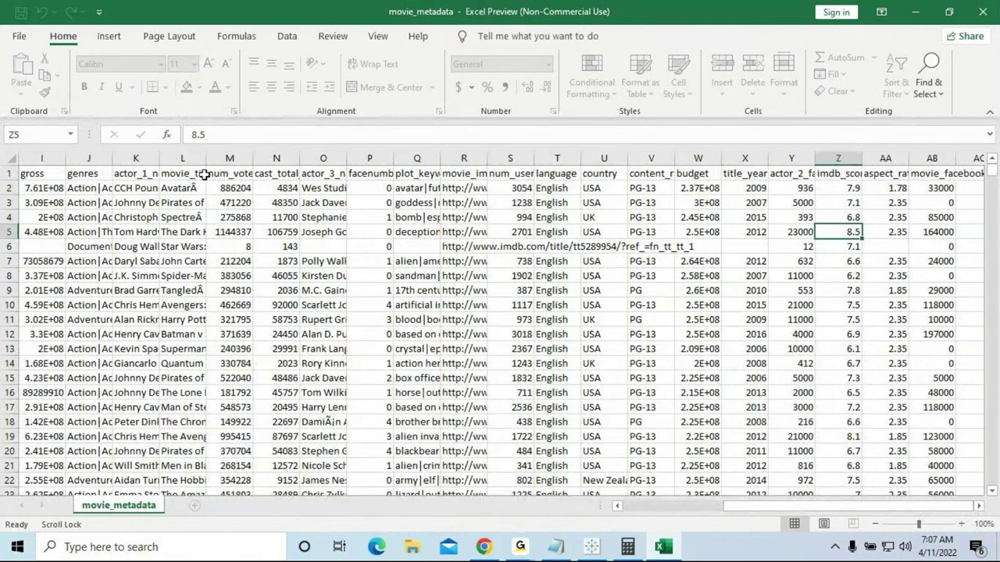
{"action": "left_click", "coordinate": [188, 232]}
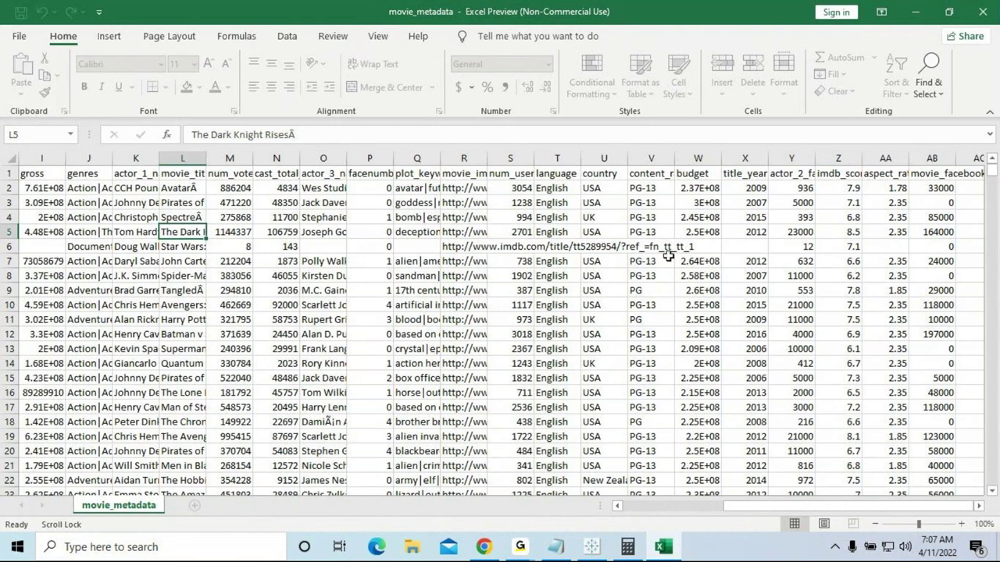
{"action": "left_click", "coordinate": [828, 233]}
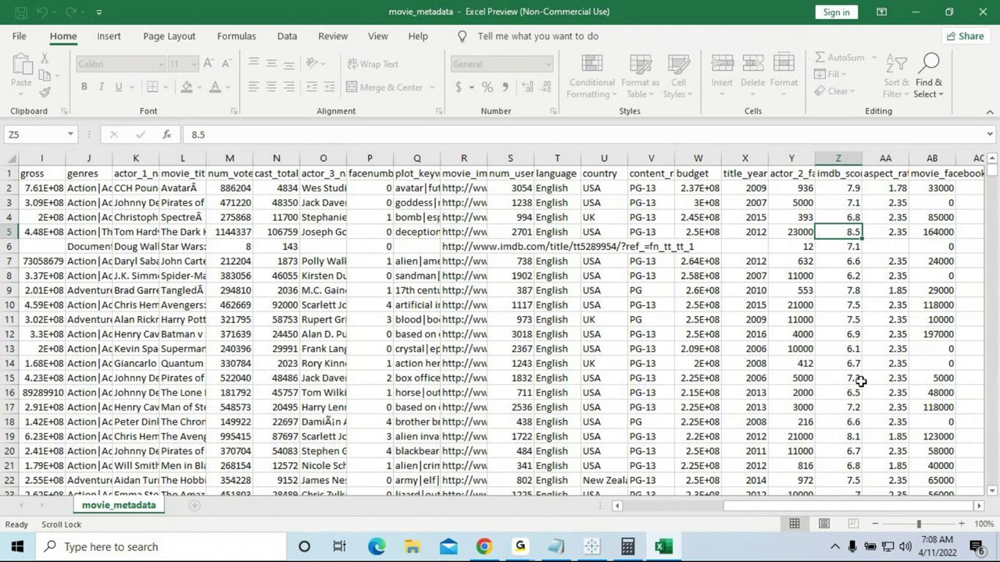
Examine the IMDB scores further down the sheet, including row 29, and return to the imdb_score header
{"action": "scroll", "coordinate": [855, 408], "scroll_direction": "down", "scroll_amount": 2}
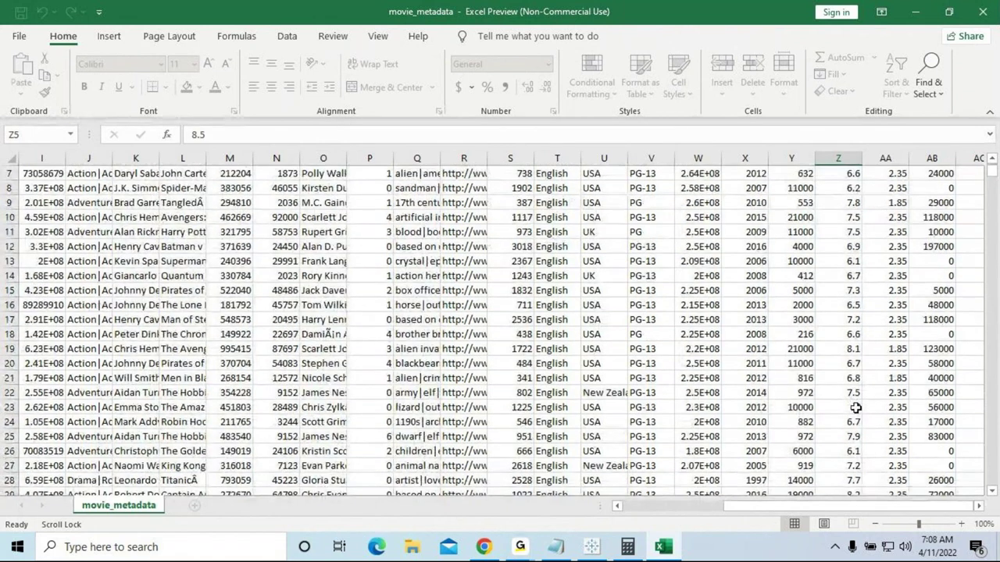
{"action": "scroll", "coordinate": [855, 408], "scroll_direction": "down", "scroll_amount": 2}
{"action": "left_click", "coordinate": [847, 408]}
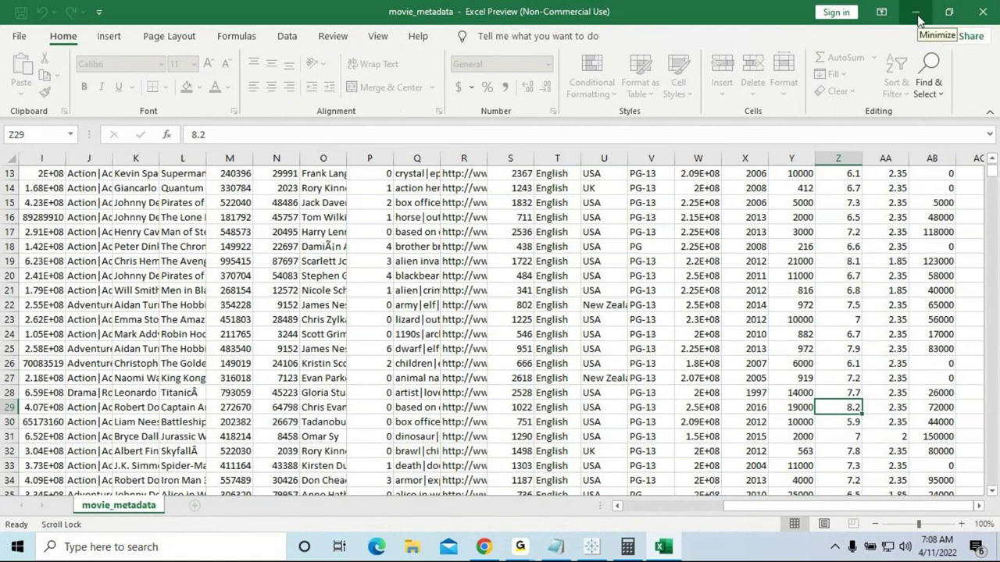
{"action": "scroll", "coordinate": [839, 172], "scroll_direction": "up", "scroll_amount": 4}
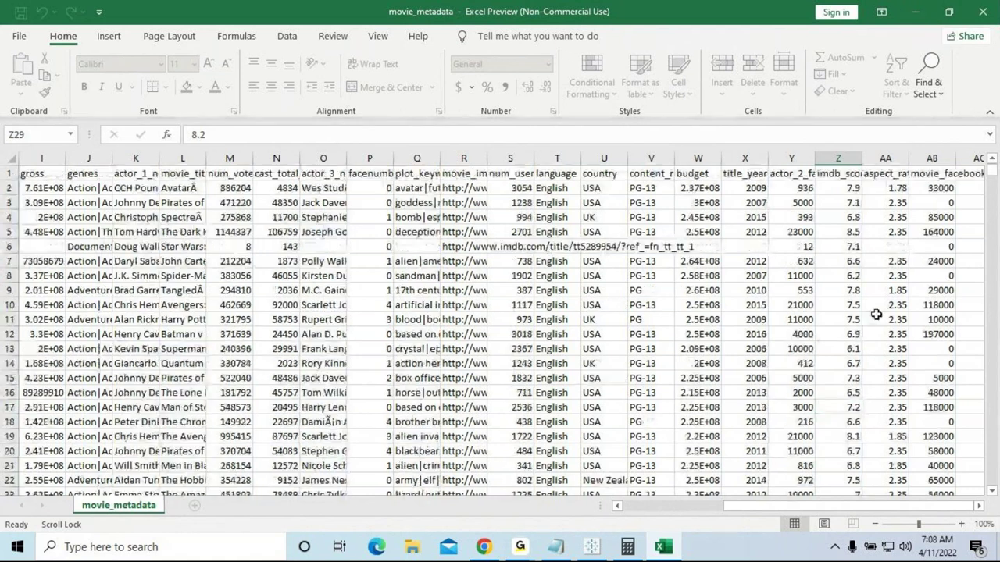
{"action": "left_click", "coordinate": [840, 171]}
Switch back to the Notepad notes and add the line "Task 3: To Display [ Movie Names ]" below Task 2
{"action": "key", "text": "super+d"}
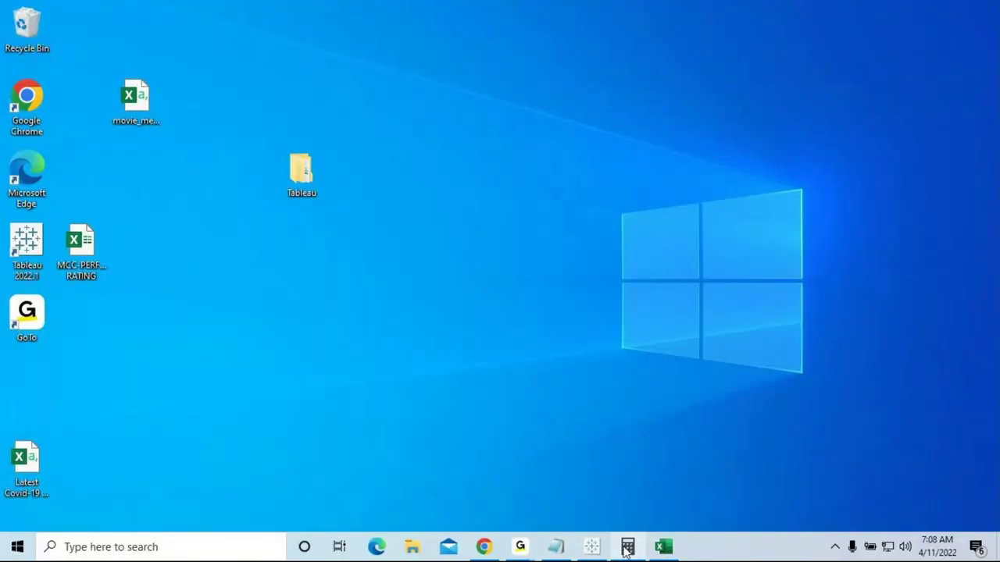
{"action": "left_click", "coordinate": [565, 548]}
{"action": "left_click", "coordinate": [629, 406]}
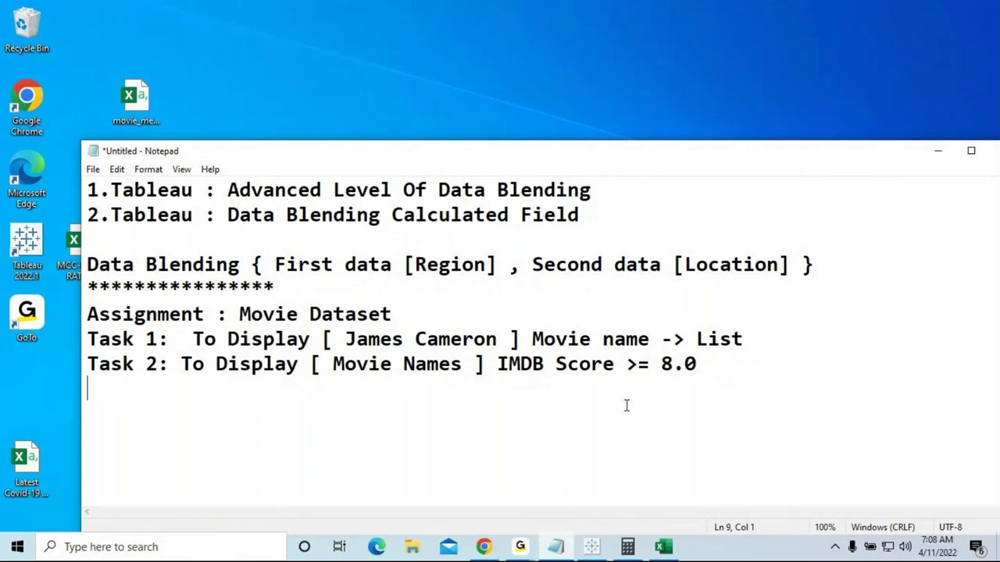
{"action": "type", "text": "t"}
{"action": "key", "text": "BackSpace"}
{"action": "type", "text": "Task 3: To Display ["}
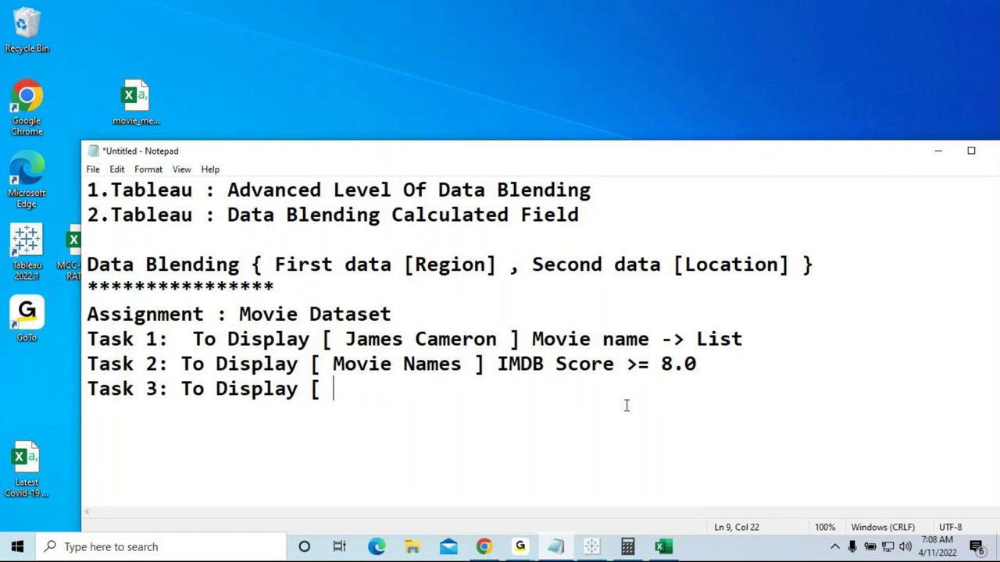
{"action": "type", "text": "Year"}
{"action": "key", "text": "BackSpace"}
{"action": "key", "text": "BackSpace"}
{"action": "key", "text": "BackSpace"}
{"action": "key", "text": "BackSpace"}
{"action": "type", "text": "Movie Names ]"}
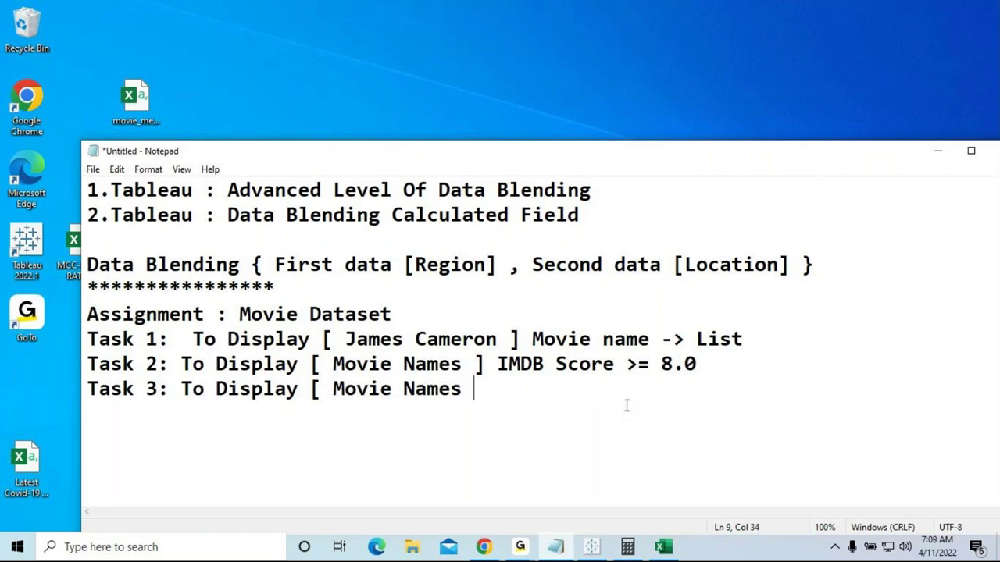
Replace the director's name inside the Task 1 brackets with "Movie Names"
{"action": "left_click_drag", "start_coordinate": [509, 339], "coordinate": [347, 339]}
{"action": "key", "text": "BackSpace"}
{"action": "type", "text": "Mobie"}
{"action": "key", "text": "BackSpace"}
{"action": "key", "text": "BackSpace"}
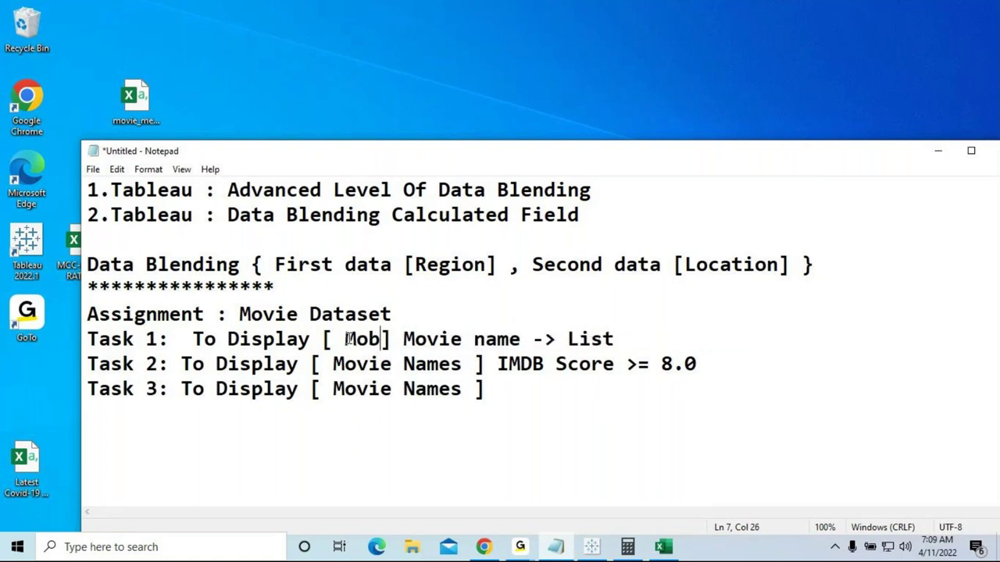
{"action": "key", "text": "BackSpace"}
{"action": "type", "text": "vuie"}
{"action": "key", "text": "BackSpace"}
{"action": "key", "text": "BackSpace"}
{"action": "key", "text": "BackSpace"}
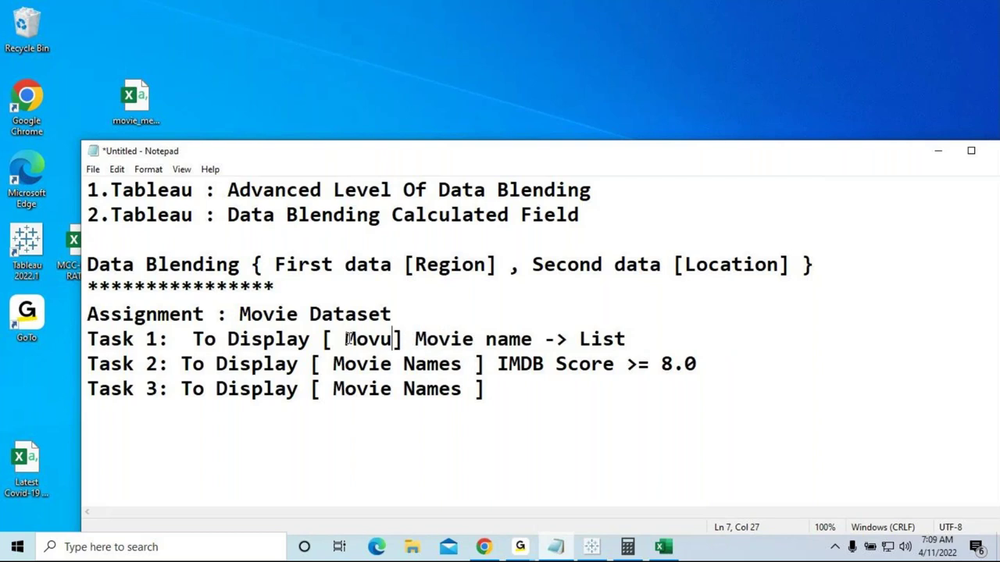
{"action": "type", "text": "e"}
{"action": "key", "text": "BackSpace"}
{"action": "type", "text": "ie Name"}
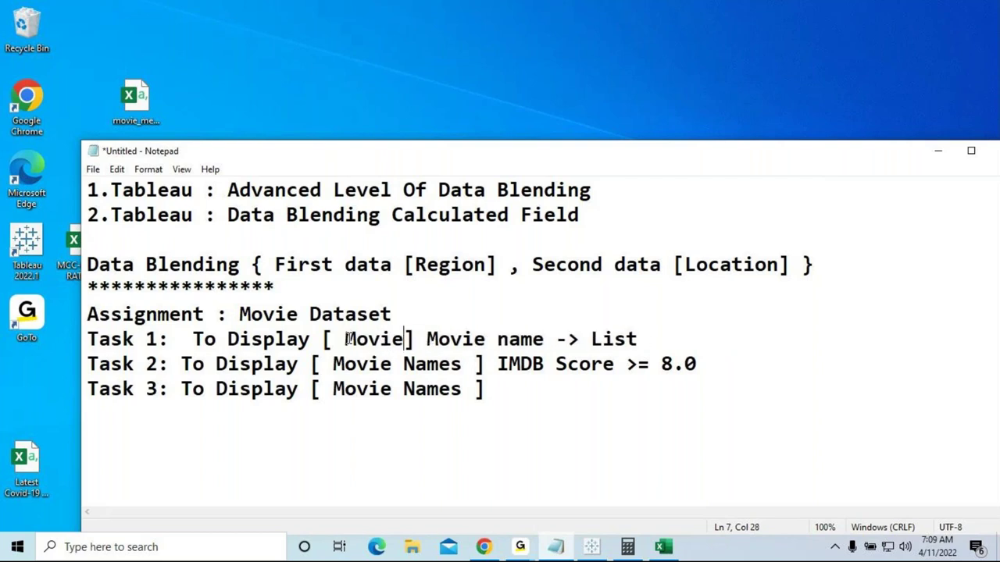
{"action": "type", "text": "s"}
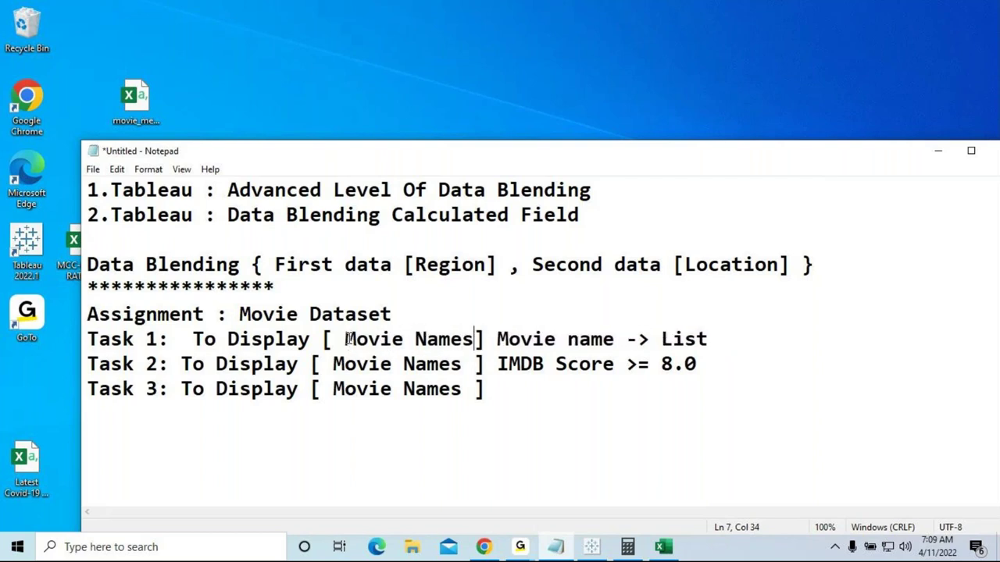
Replace "Movie name" after the Task 1 brackets with "James Cameron"
{"action": "left_click_drag", "start_coordinate": [617, 343], "coordinate": [499, 339]}
{"action": "key", "text": "BackSpace"}
{"action": "type", "text": "James Cam"}
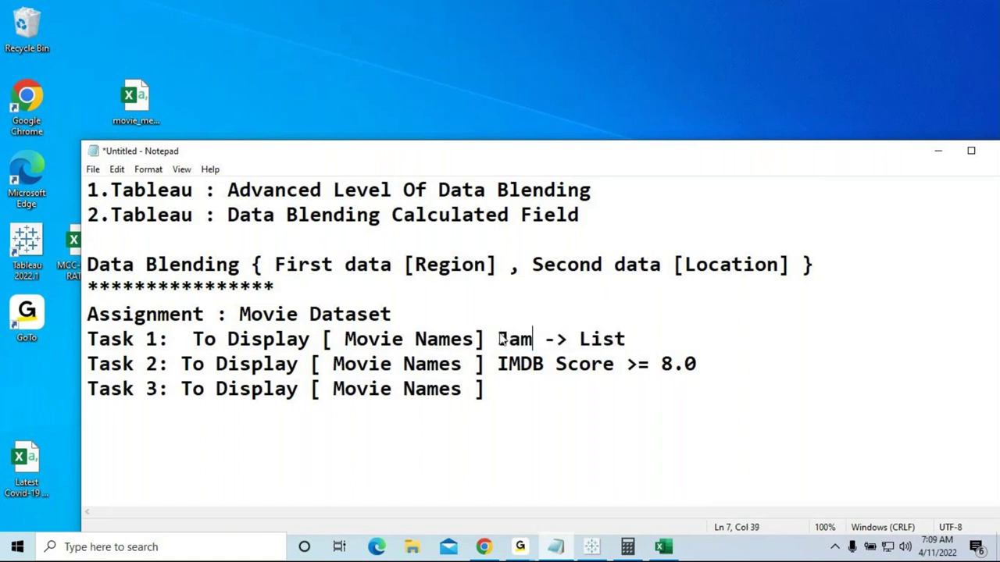
{"action": "type", "text": "eron"}
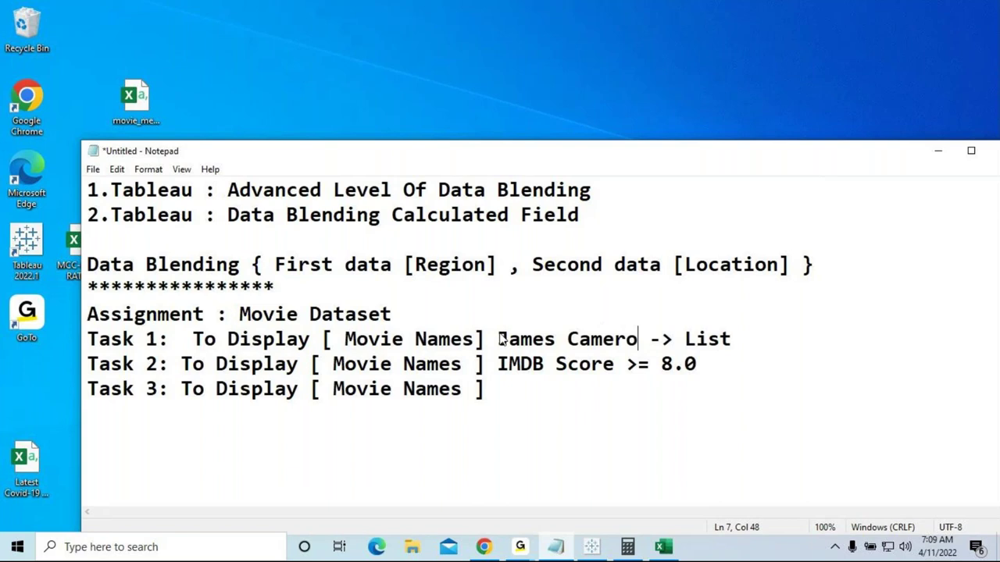
Complete the Task 3 line with the condition "Year >= 2015-2016"
{"action": "left_click", "coordinate": [499, 389]}
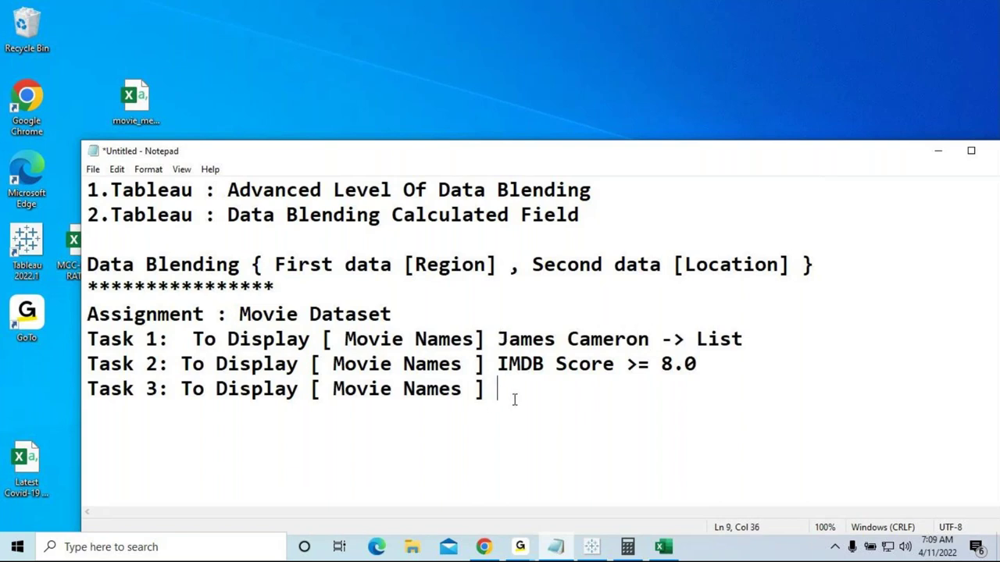
{"action": "type", "text": "Year >= 20"}
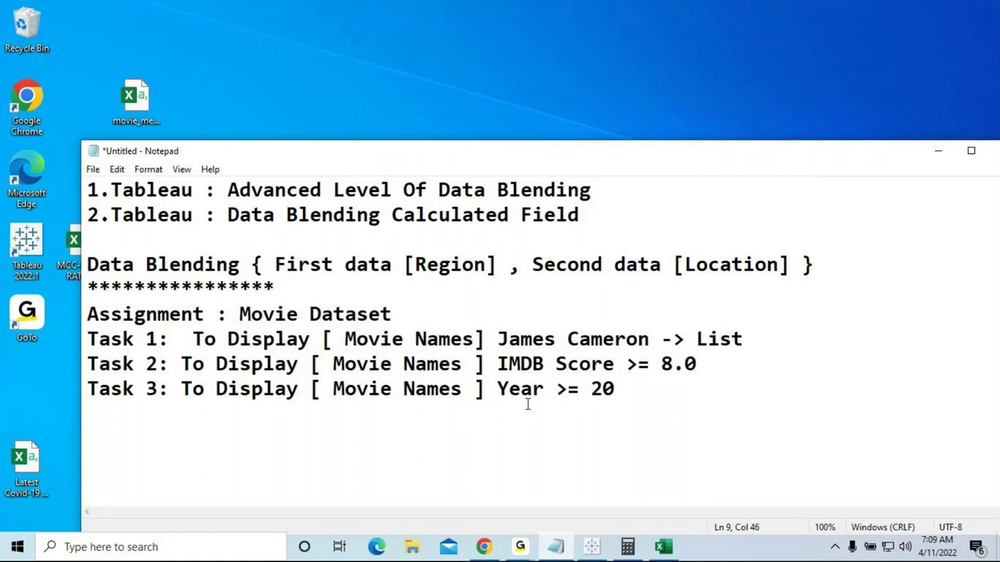
{"action": "type", "text": "15-2017"}
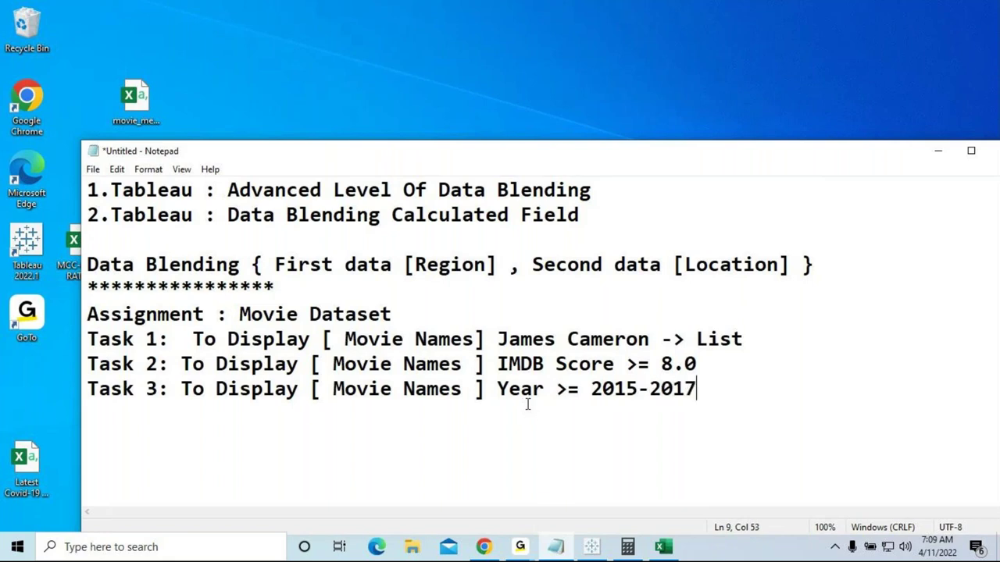
{"action": "key", "text": "Return"}
{"action": "left_click", "coordinate": [696, 389]}
{"action": "key", "text": "BackSpace"}
{"action": "type", "text": "6"}
Add the line "Task 4: To Display [ Movie Names ] Language = English ," below Task 3
{"action": "key", "text": "Return"}
{"action": "type", "text": "Task 4:"}
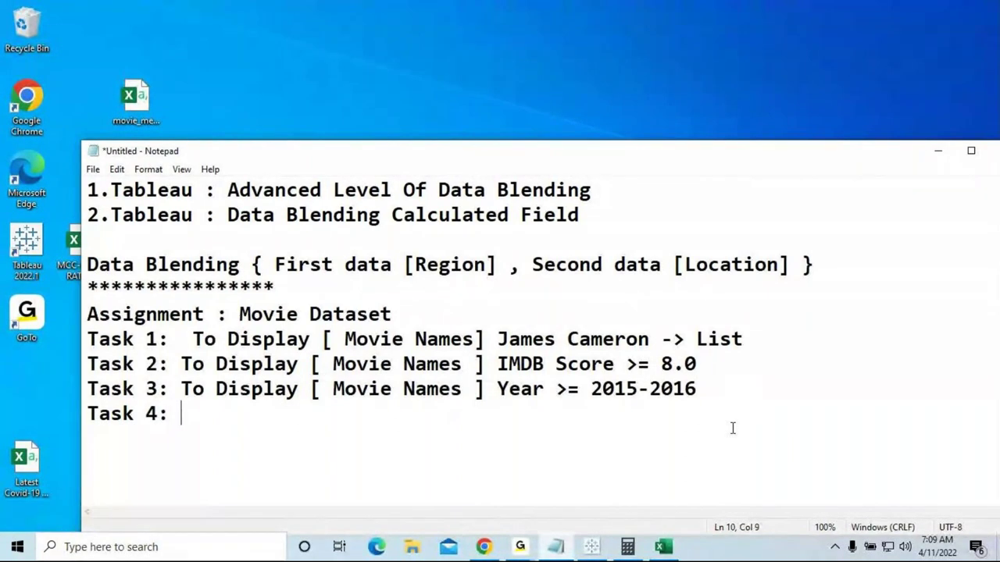
{"action": "type", "text": "To D"}
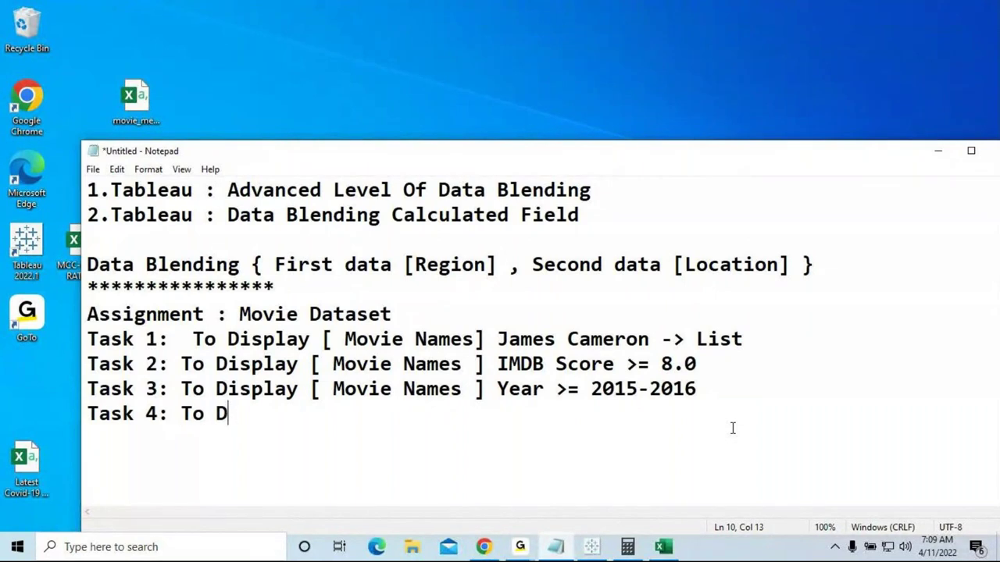
{"action": "type", "text": "isplay [ Mo"}
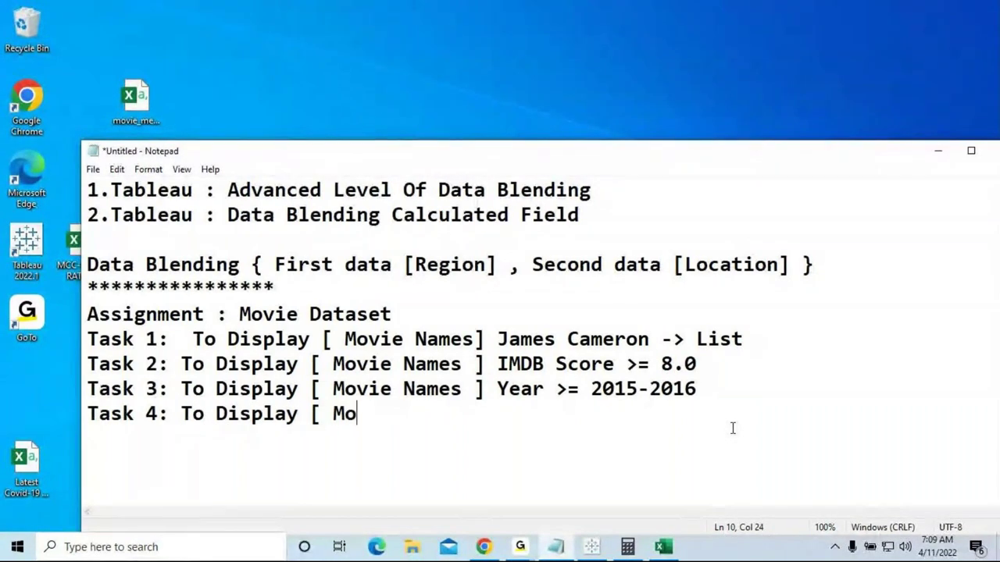
{"action": "type", "text": "vie Names "}
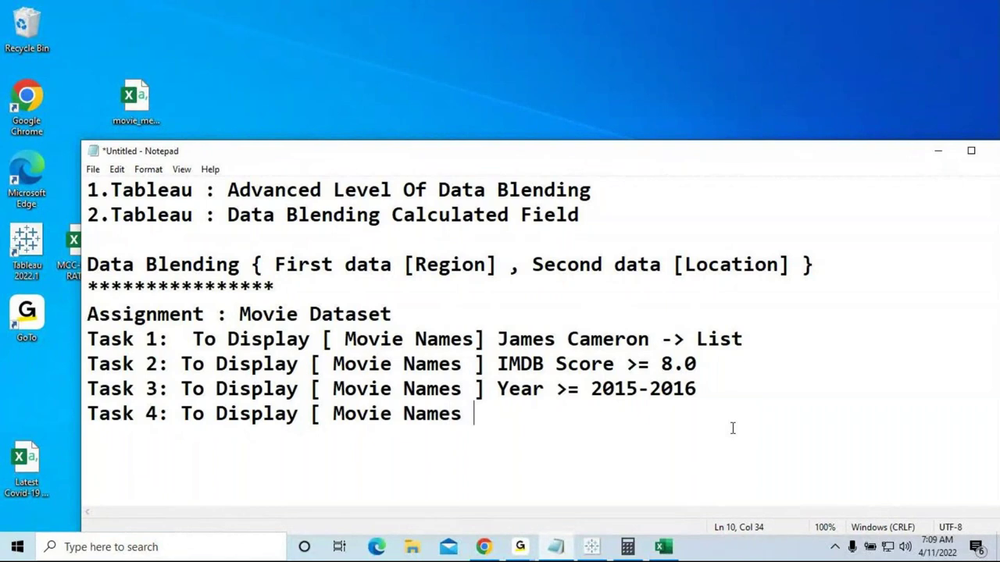
{"action": "type", "text": "] Langu"}
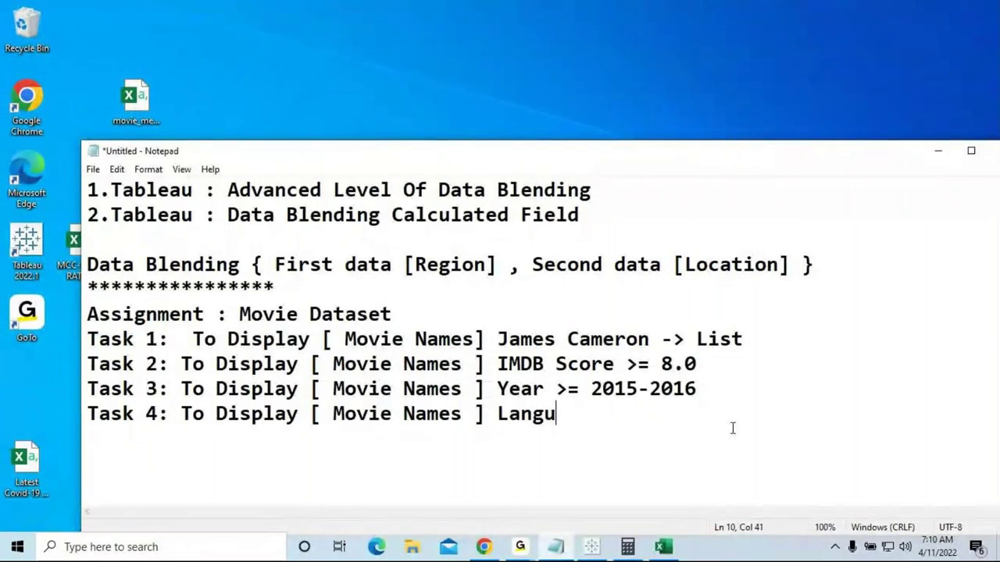
{"action": "type", "text": "age ="}
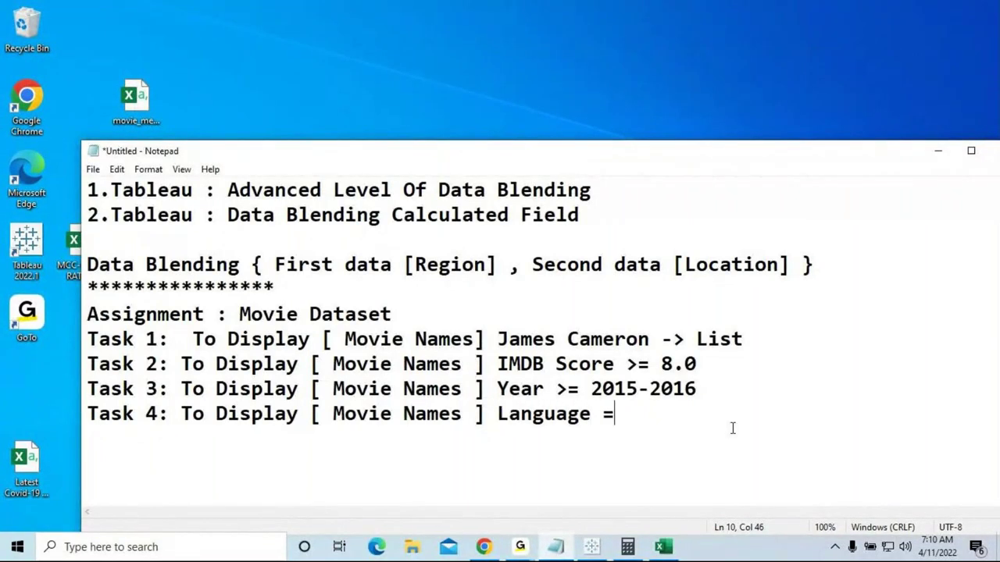
{"action": "type", "text": " Engl"}
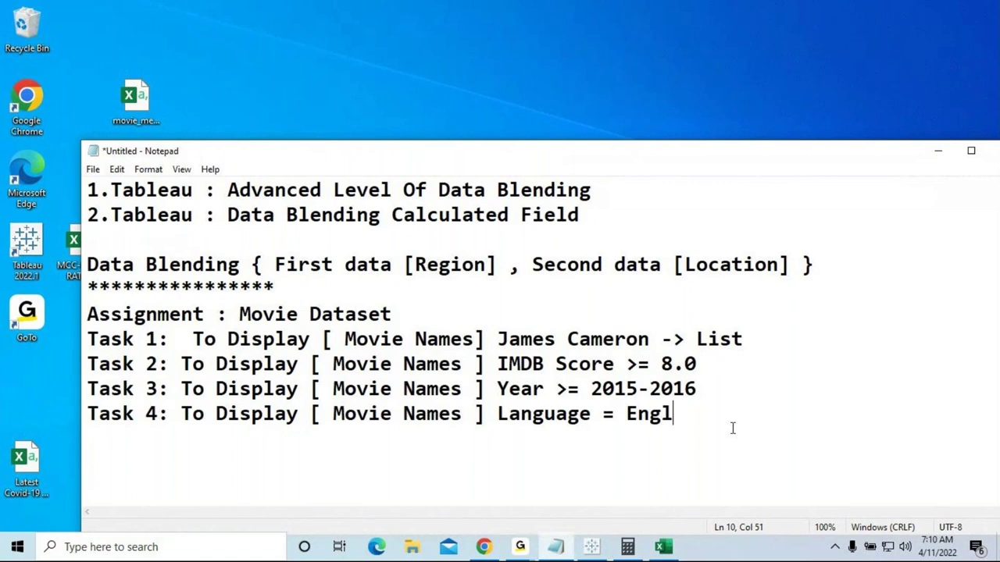
{"action": "type", "text": "ish ,"}
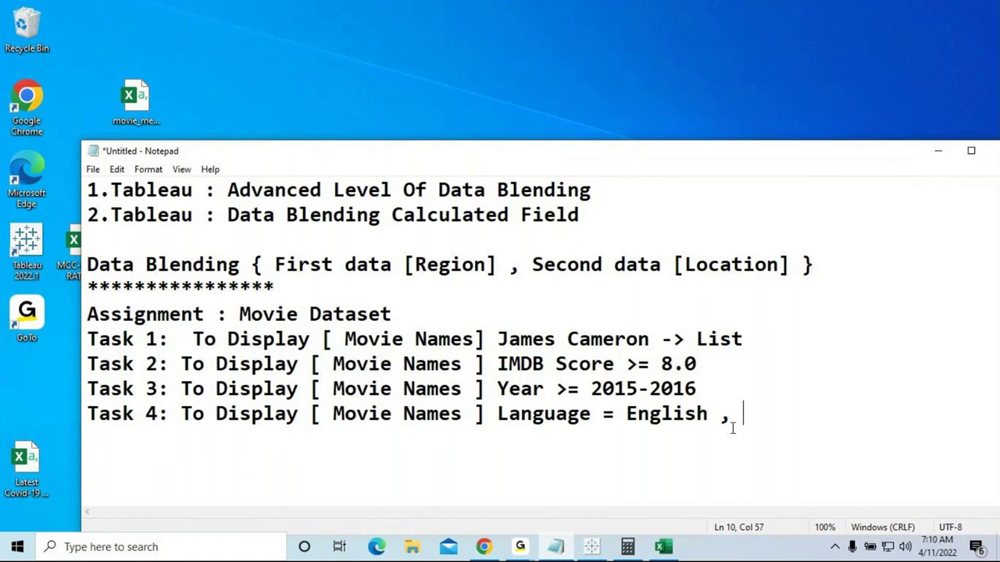
Append the condition "Genre = Horror" to the Task 4 line
{"action": "type", "text": "E"}
{"action": "key", "text": "BackSpace"}
{"action": "type", "text": "Genre "}
{"action": "type", "text": "= Drama"}
{"action": "key", "text": "BackSpace"}
{"action": "key", "text": "BackSpace"}
{"action": "key", "text": "BackSpace"}
{"action": "key", "text": "BackSpace"}
{"action": "key", "text": "BackSpace"}
{"action": "type", "text": "Horror"}
{"action": "key", "text": "BackSpace"}
{"action": "key", "text": "BackSpace"}
{"action": "type", "text": "ror"}
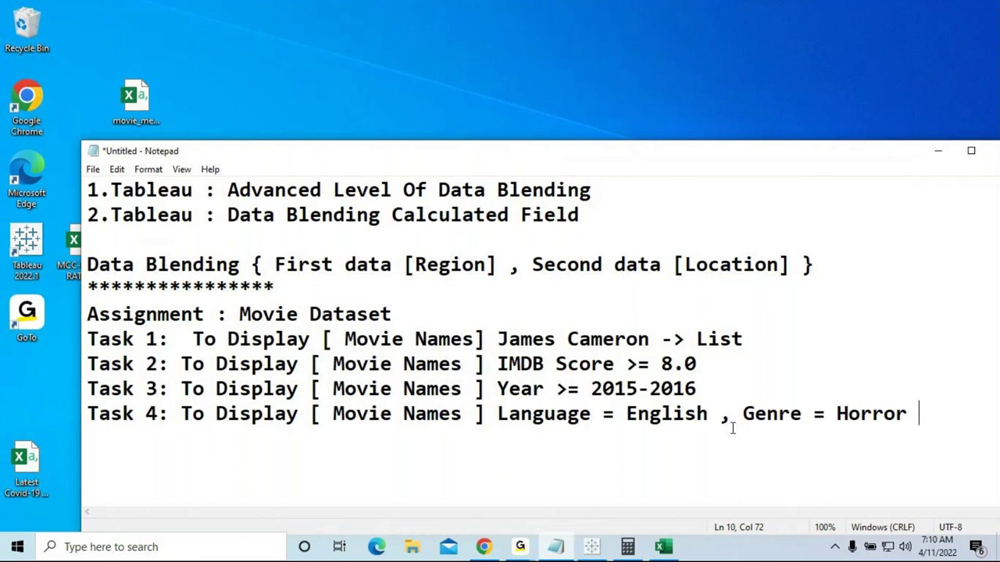
Append ", Year >=2000-2018" to the Task 4 line and maximize the Notepad window
{"action": "type", "text": ", Yera"}
{"action": "key", "text": "BackSpace"}
{"action": "key", "text": "BackSpace"}
{"action": "type", "text": "ear"}
{"action": "key", "text": "BackSpace"}
{"action": "key", "text": "BackSpace"}
{"action": "key", "text": "BackSpace"}
{"action": "type", "text": "ar"}
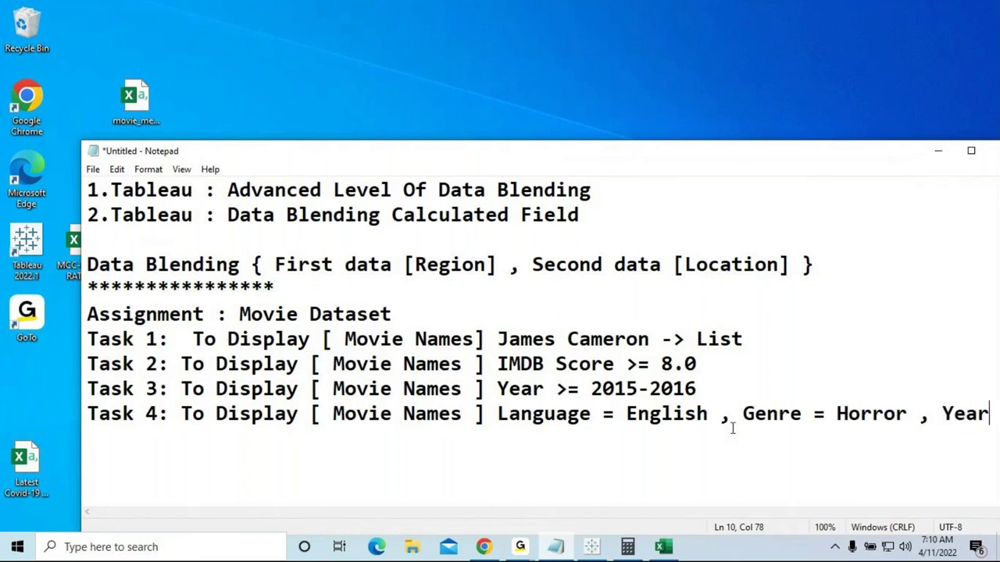
{"action": "type", "text": " >="}
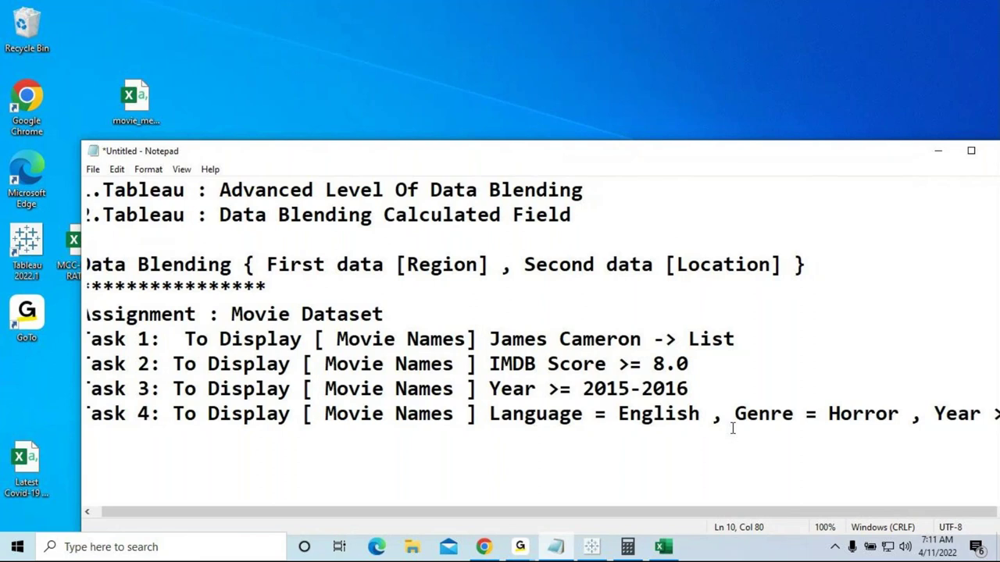
{"action": "left_click", "coordinate": [972, 151]}
{"action": "type", "text": "2000-"}
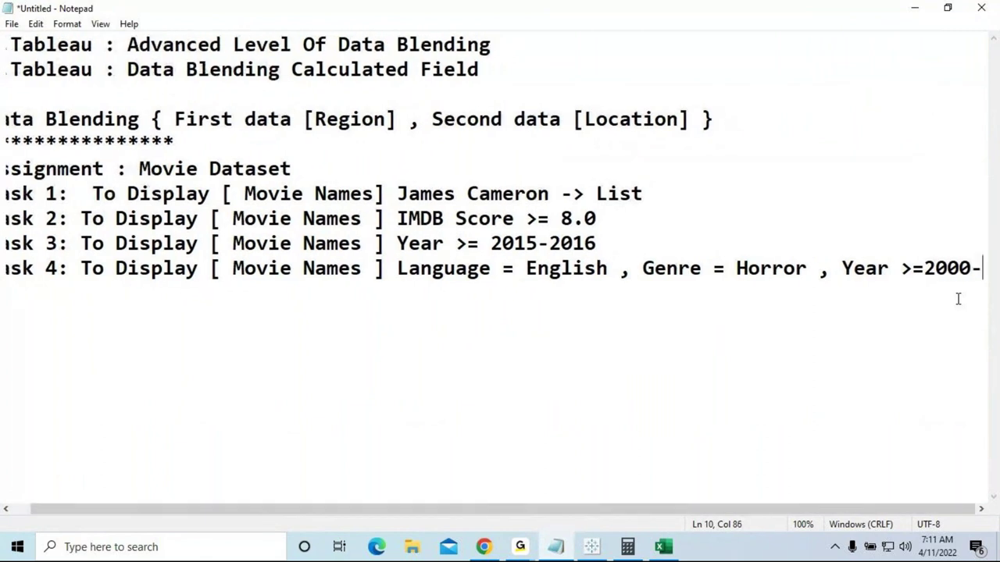
{"action": "type", "text": "2018"}
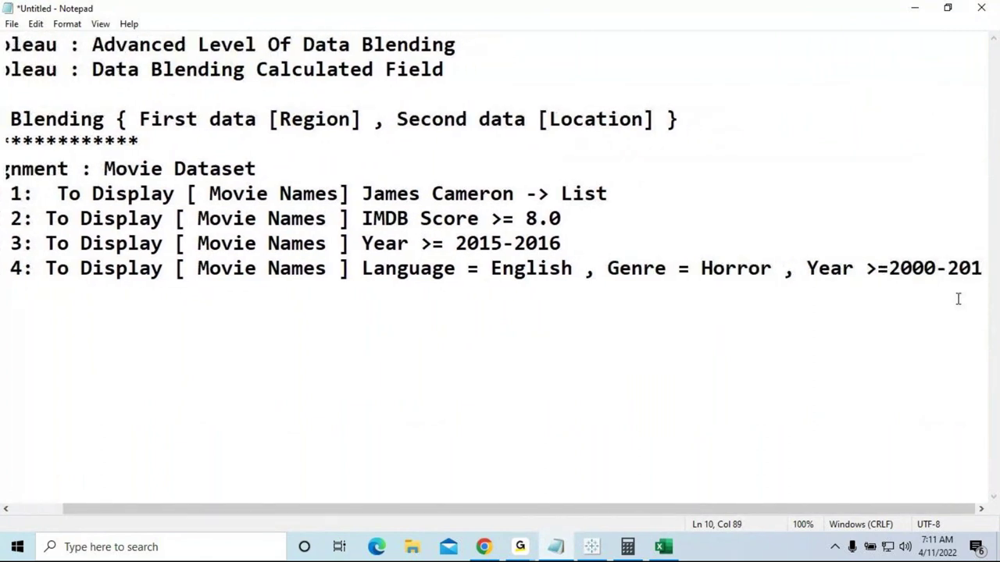
Turn on word wrap and move the Task 4 conditions onto their own line, starting with "1." before Language
{"action": "left_click", "coordinate": [68, 23]}
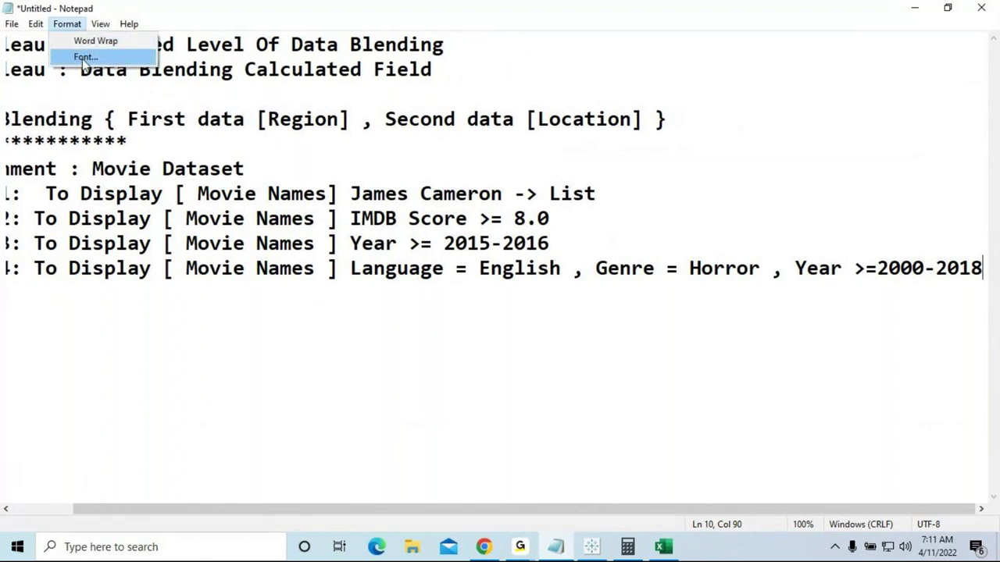
{"action": "left_click", "coordinate": [86, 42]}
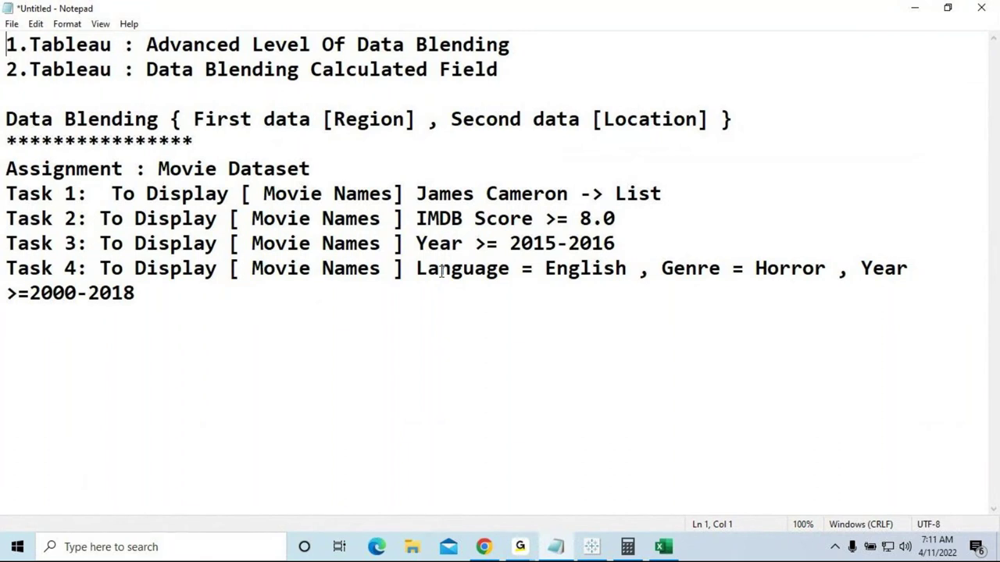
{"action": "left_click", "coordinate": [417, 268]}
{"action": "key", "text": "Return"}
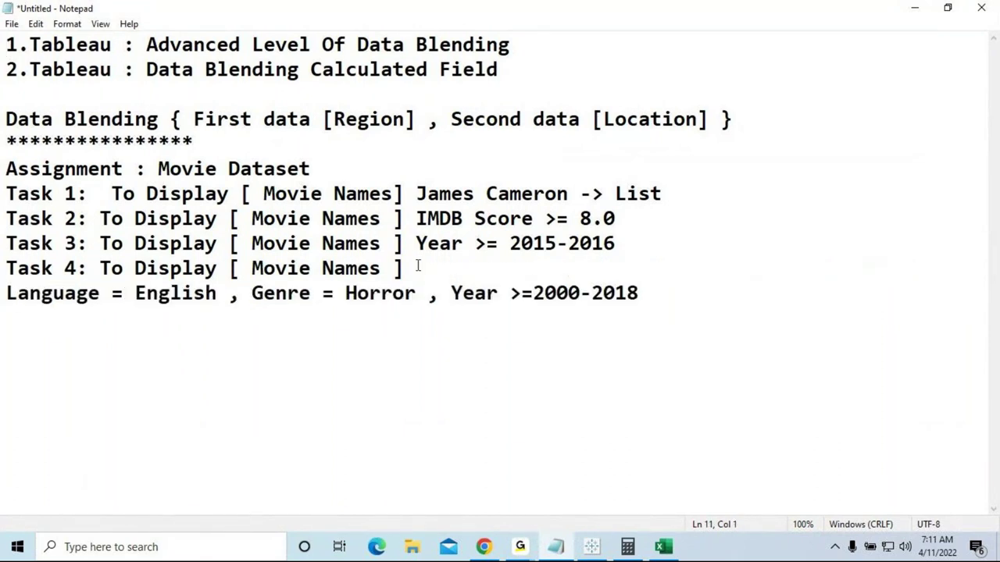
{"action": "type", "text": "1."}
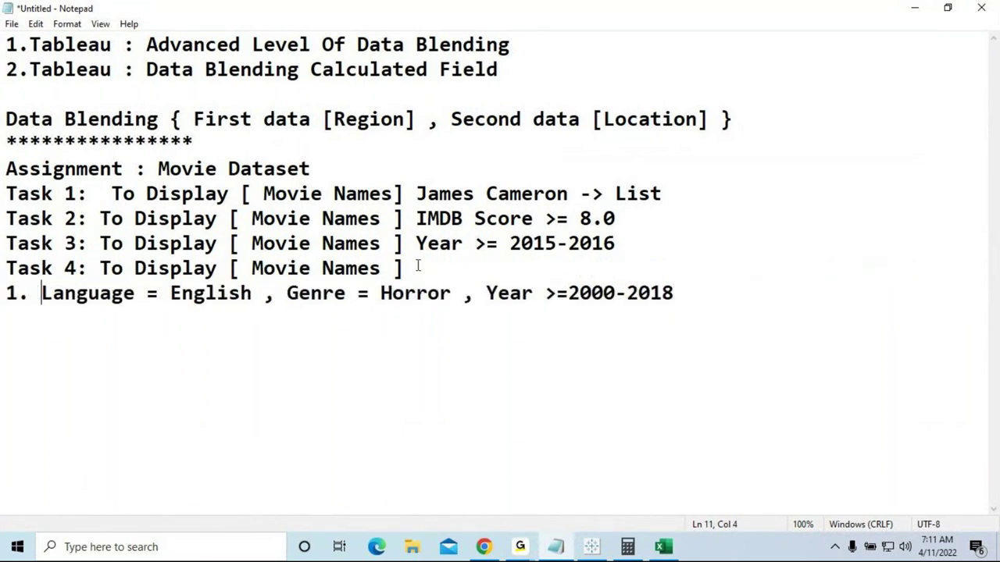
Remove the comma after English and put the Genre condition on a new line numbered "2."
{"action": "left_click", "coordinate": [288, 292]}
{"action": "key", "text": "BackSpace"}
{"action": "key", "text": "BackSpace"}
{"action": "key", "text": "BackSpace"}
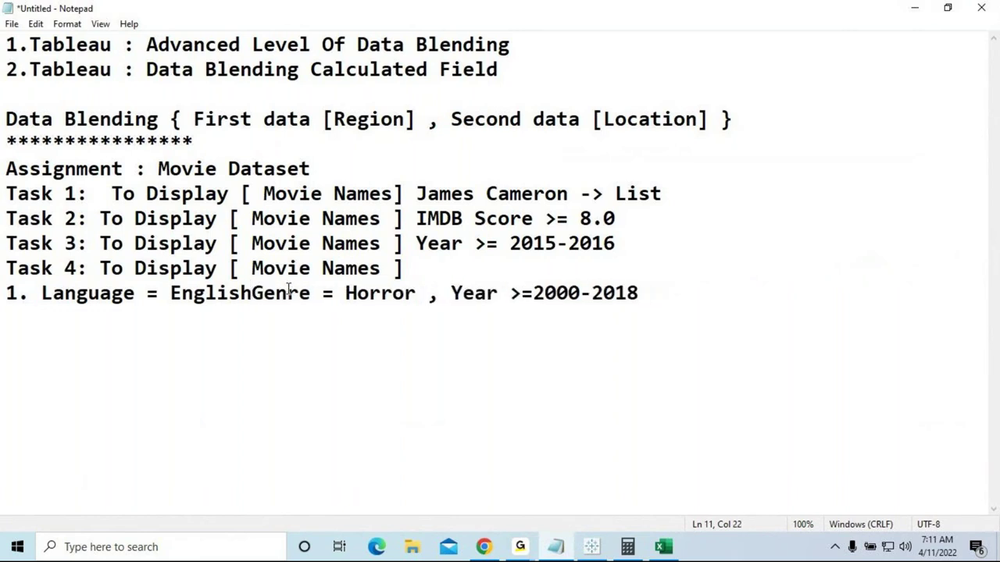
{"action": "key", "text": "Return"}
{"action": "type", "text": "2"}
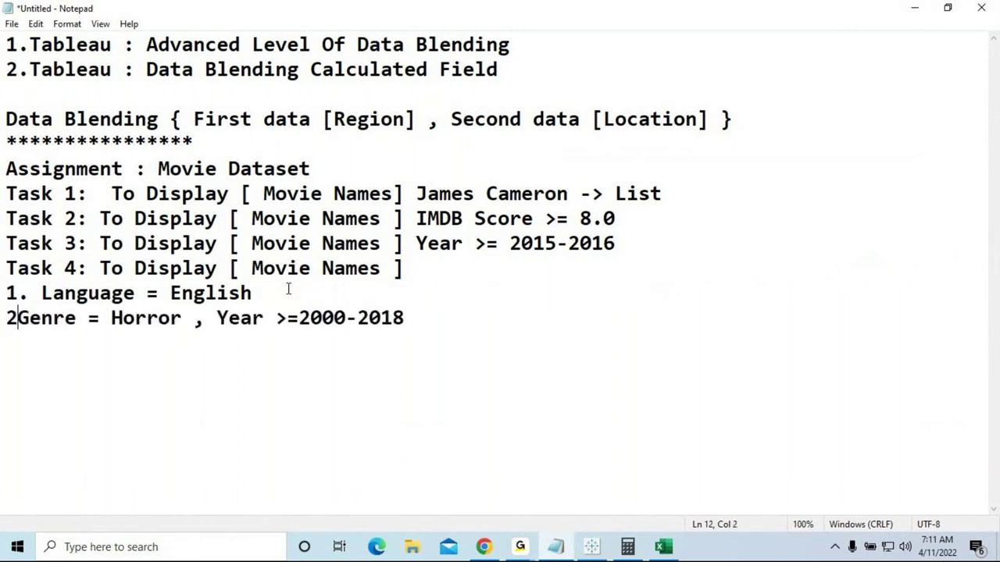
{"action": "type", "text": "."}
Remove the comma after Horror and put the Year condition on a new line numbered "3."
{"action": "left_click", "coordinate": [240, 317]}
{"action": "key", "text": "BackSpace"}
{"action": "key", "text": "BackSpace"}
{"action": "key", "text": "BackSpace"}
{"action": "key", "text": "Return"}
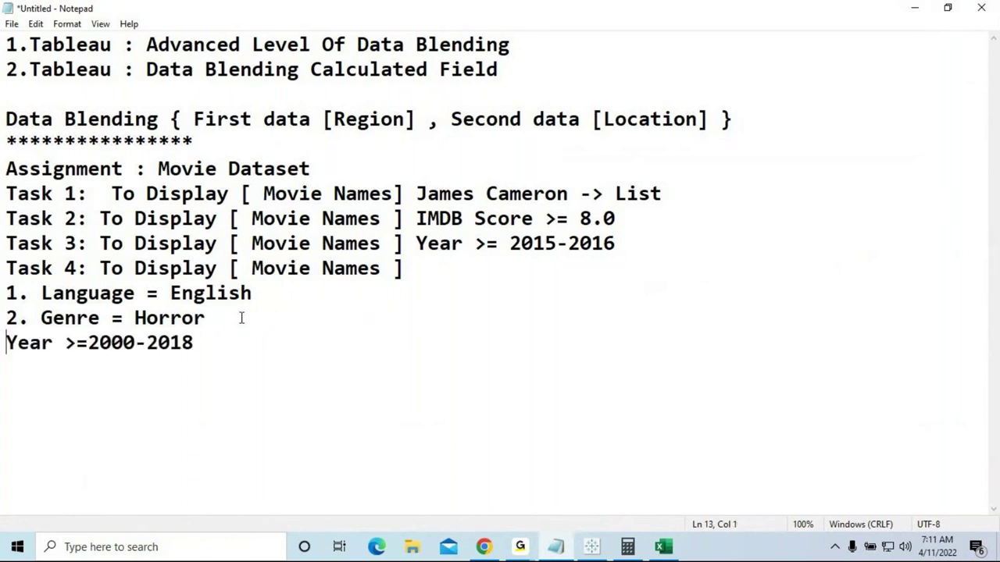
{"action": "type", "text": "3."}
Add a fourth Task 4 condition, "4. imdb score >=7.0", below the Year line, followed by a new line
{"action": "left_click", "coordinate": [253, 336]}
{"action": "key", "text": "Return"}
{"action": "type", "text": "4."}
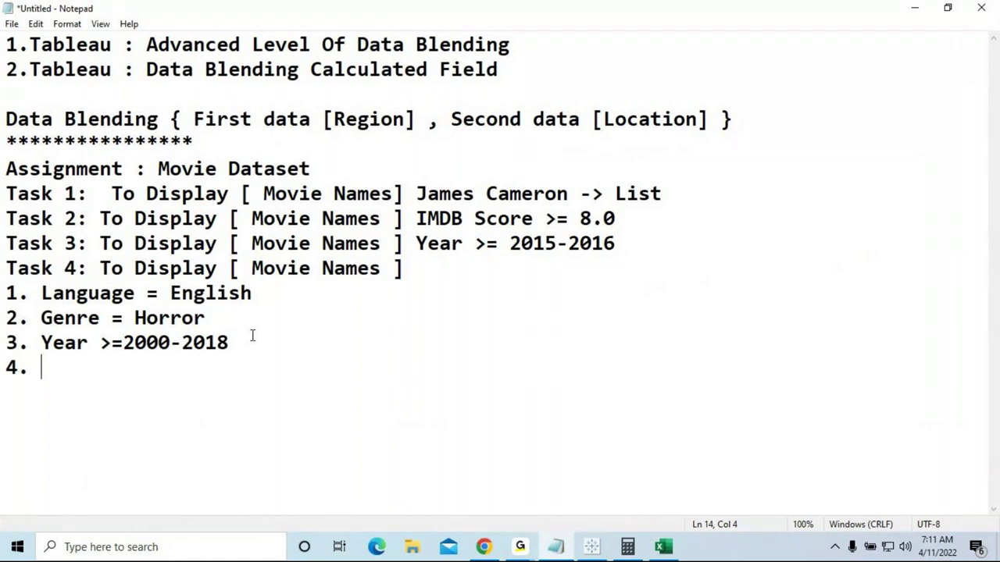
{"action": "type", "text": "imdb score >=7.0"}
{"action": "key", "text": "Return"}
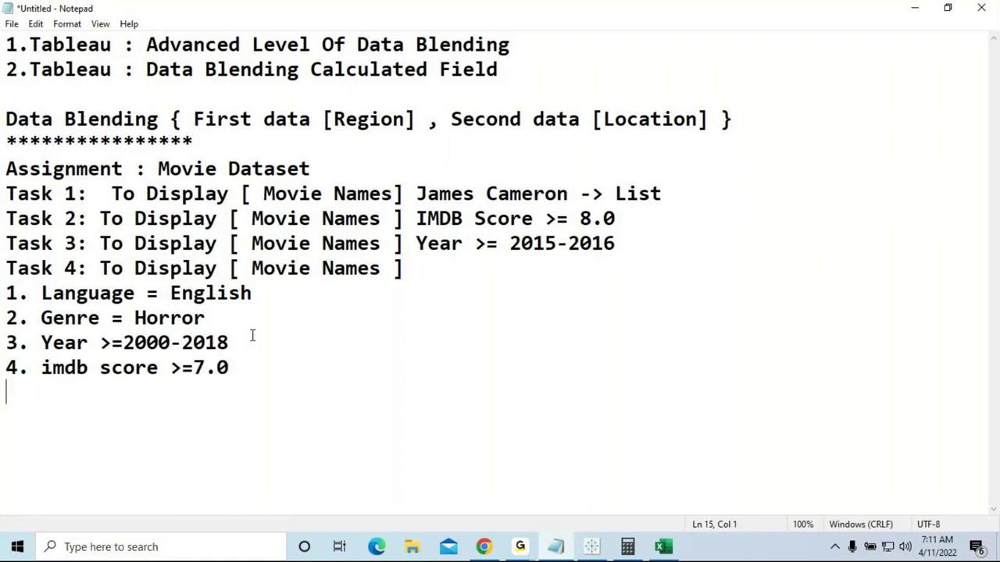
Leave a blank line below the Task 4 conditions and add an indented line reading "TASK ------------------------ InterMediate"
{"action": "key", "text": "Return"}
{"action": "key", "text": "Tab"}
{"action": "key", "text": "Tab"}
{"action": "key", "text": "Tab"}
{"action": "type", "text": "TASK "}
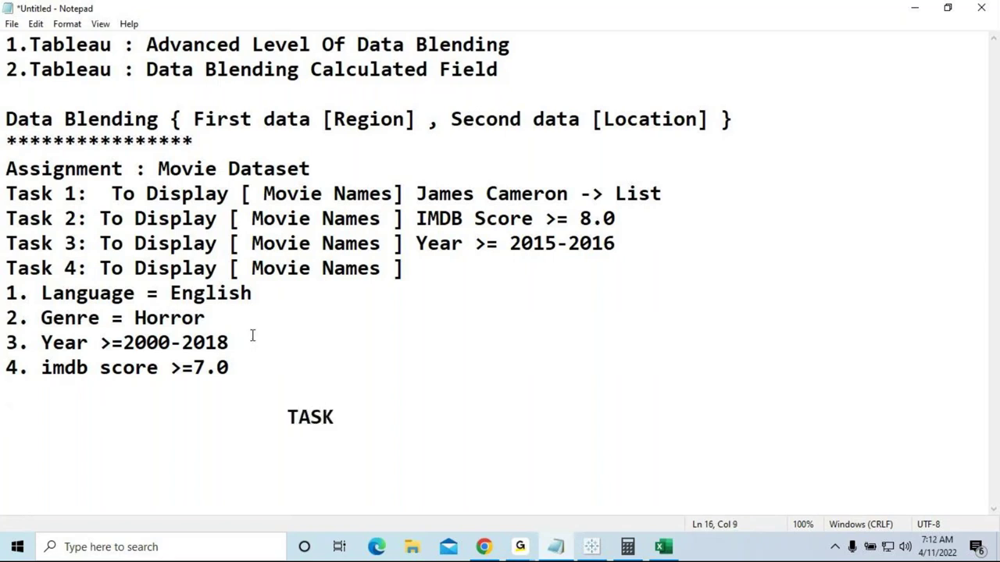
{"action": "type", "text": "------------------------ InterMedi"}
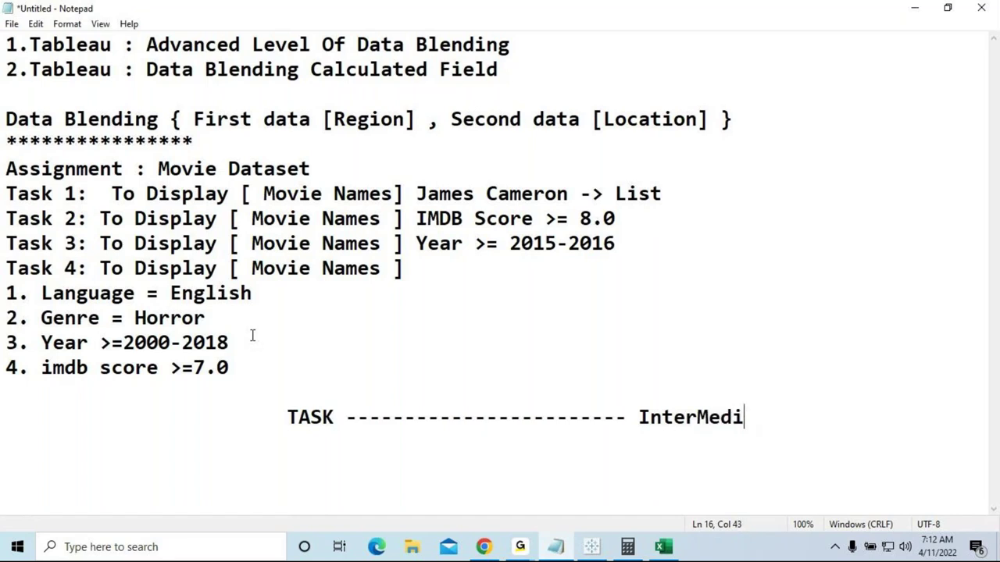
{"action": "type", "text": "ate"}
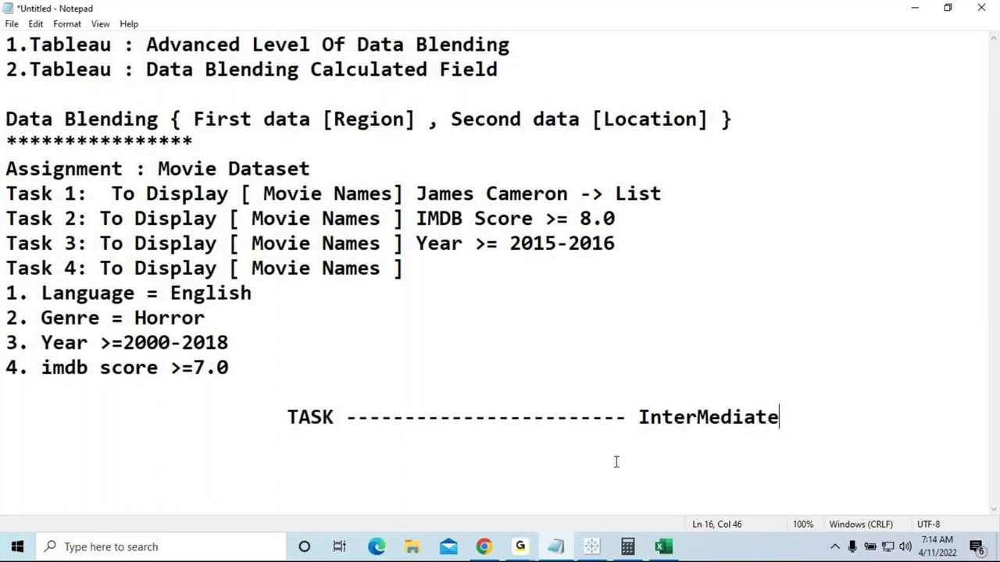
Insert the line "** Final dashBoard **" directly below the imdb score condition, keeping one blank line above the TASK line
{"action": "left_click", "coordinate": [342, 357]}
{"action": "key", "text": "Return"}
{"action": "type", "text": "** "}
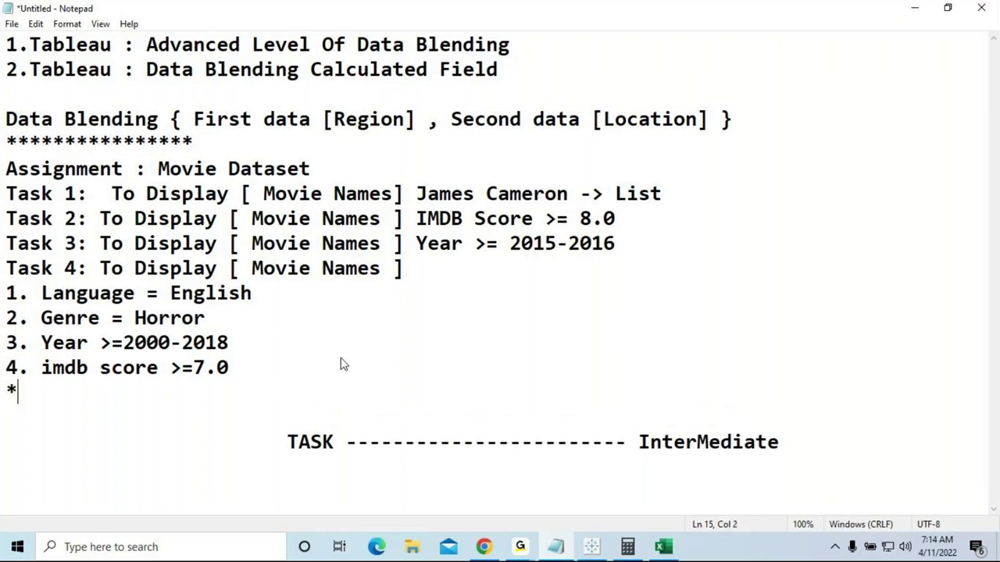
{"action": "type", "text": "Final dash"}
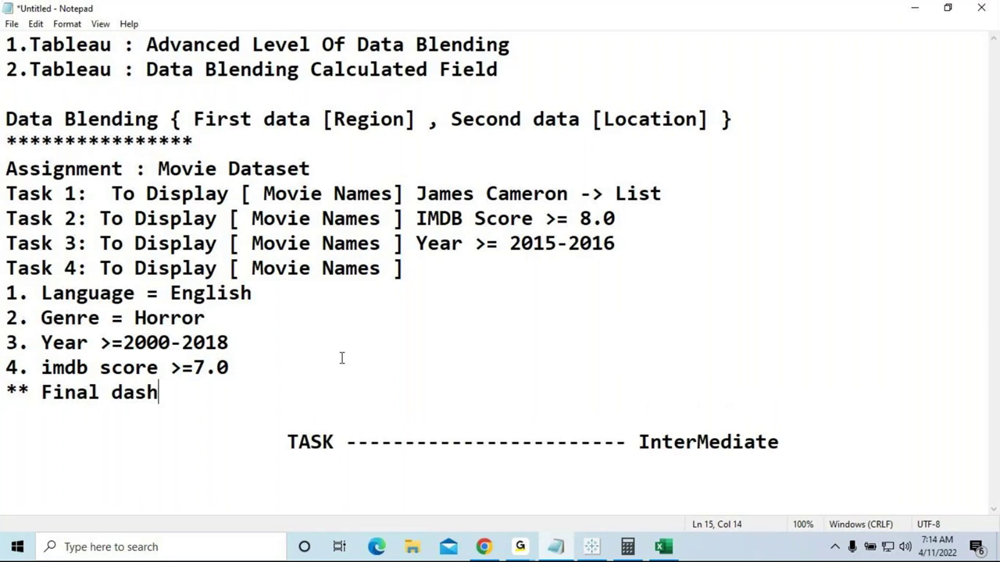
{"action": "type", "text": "Board "}
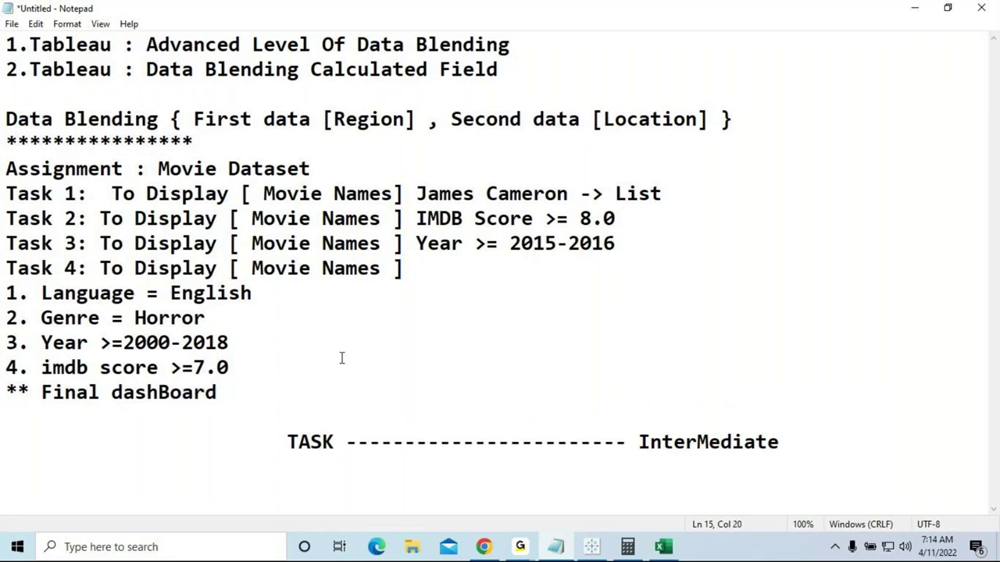
{"action": "type", "text": "888"}
{"action": "key", "text": "BackSpace"}
{"action": "key", "text": "BackSpace"}
{"action": "key", "text": "BackSpace"}
{"action": "type", "text": "***"}
{"action": "key", "text": "Return"}
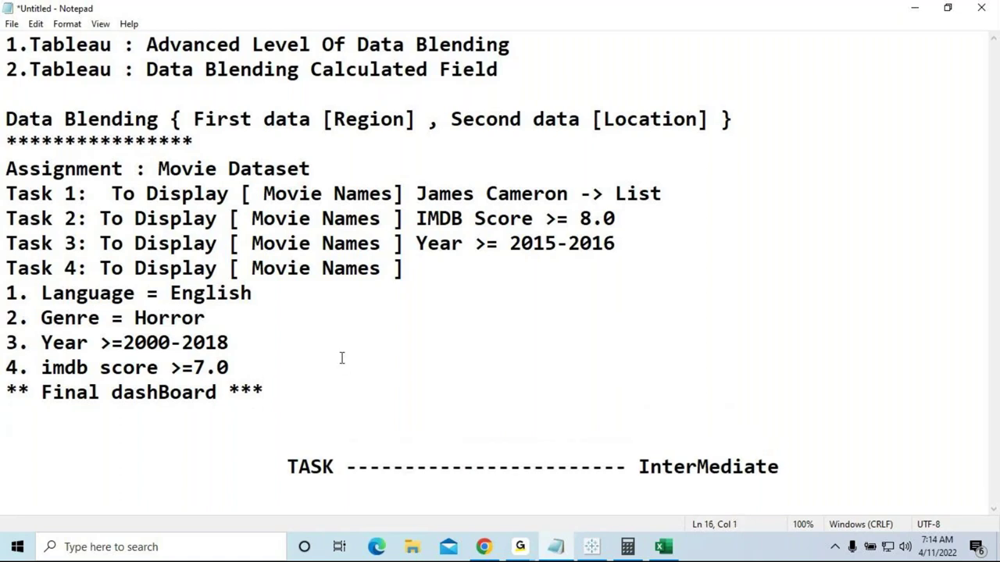
{"action": "key", "text": "BackSpace"}
{"action": "key", "text": "BackSpace"}
{"action": "key", "text": "BackSpace"}
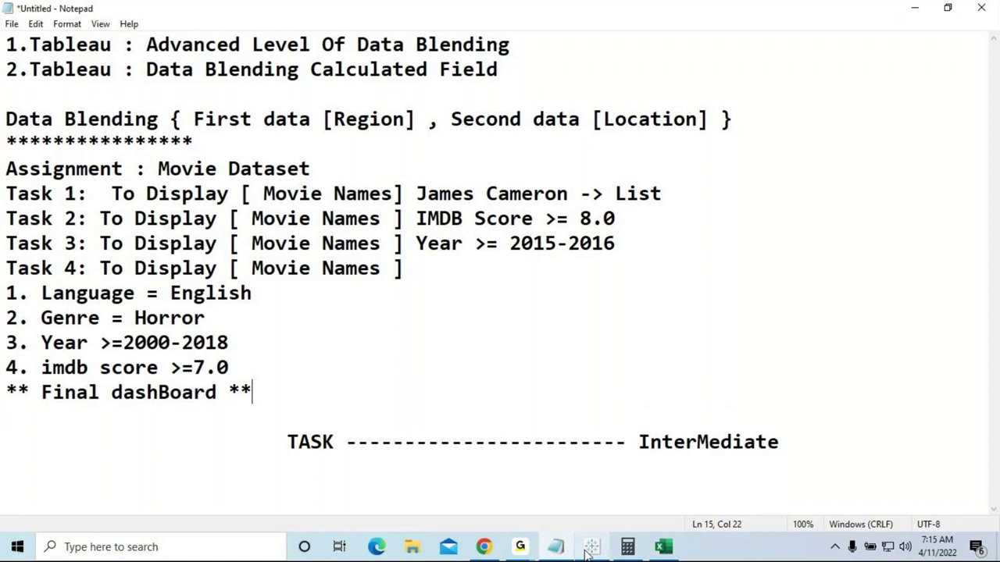
Switch to the movie_metadata workbook in Excel and examine the genres column against the "Genre = Horror" condition in the Notepad list
{"action": "mouse_move", "coordinate": [576, 553]}
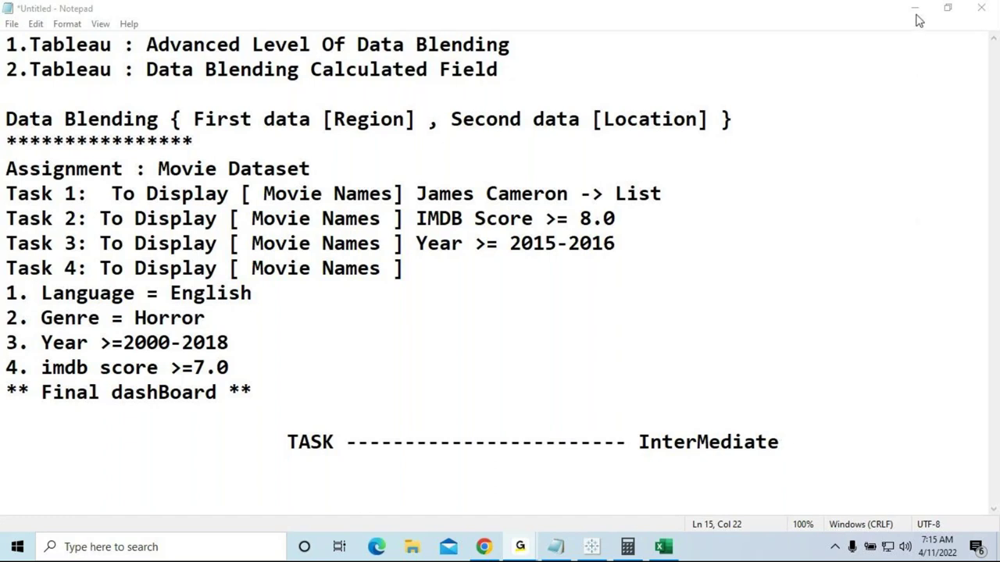
{"action": "left_click", "coordinate": [666, 551]}
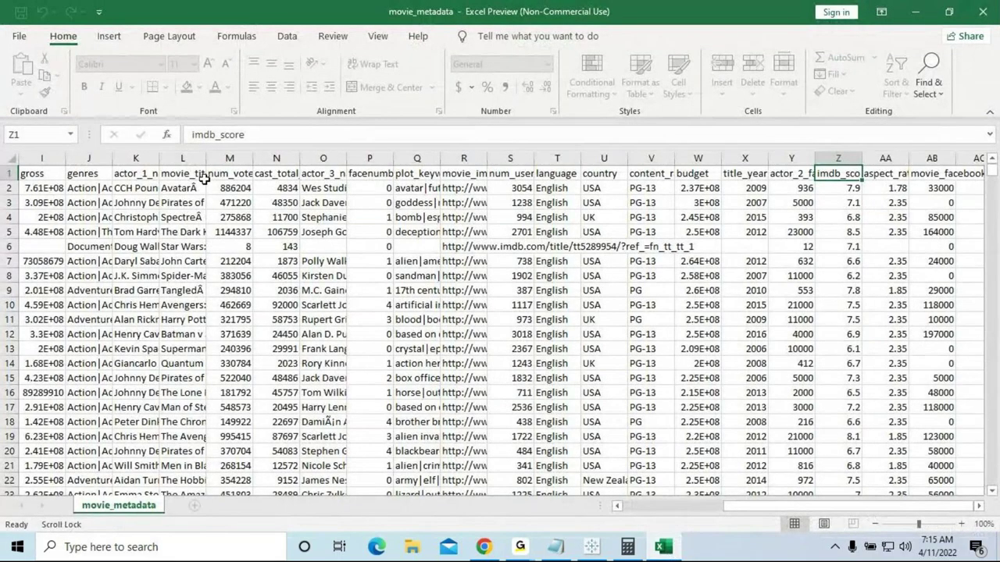
{"action": "left_click", "coordinate": [93, 175]}
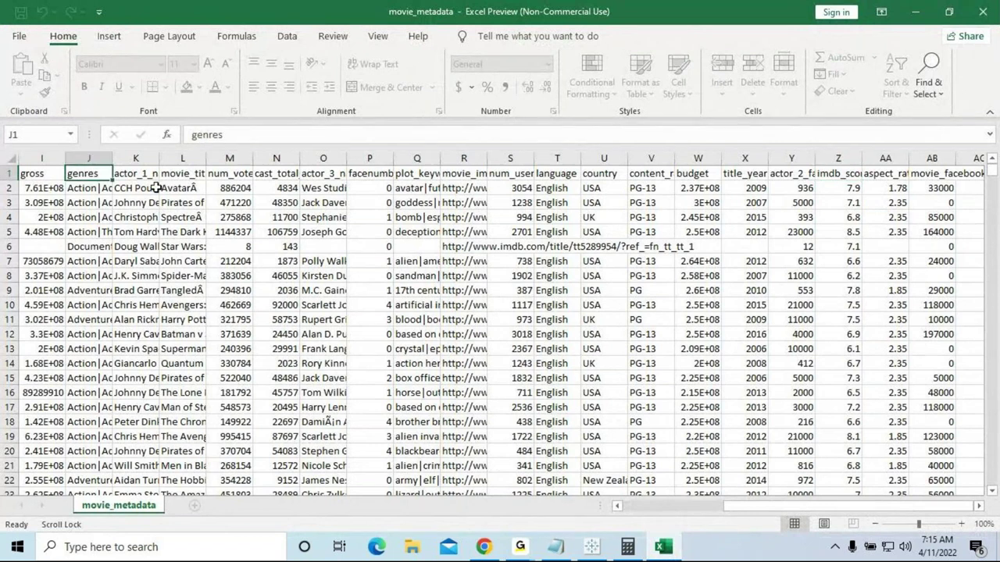
{"action": "left_click", "coordinate": [99, 186]}
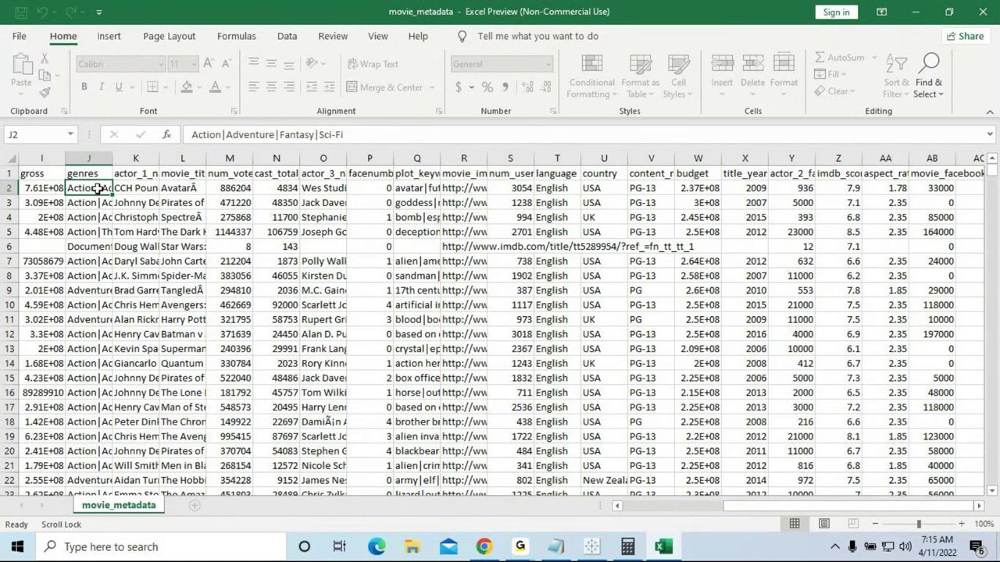
{"action": "left_click", "coordinate": [92, 203]}
{"action": "left_click", "coordinate": [89, 247]}
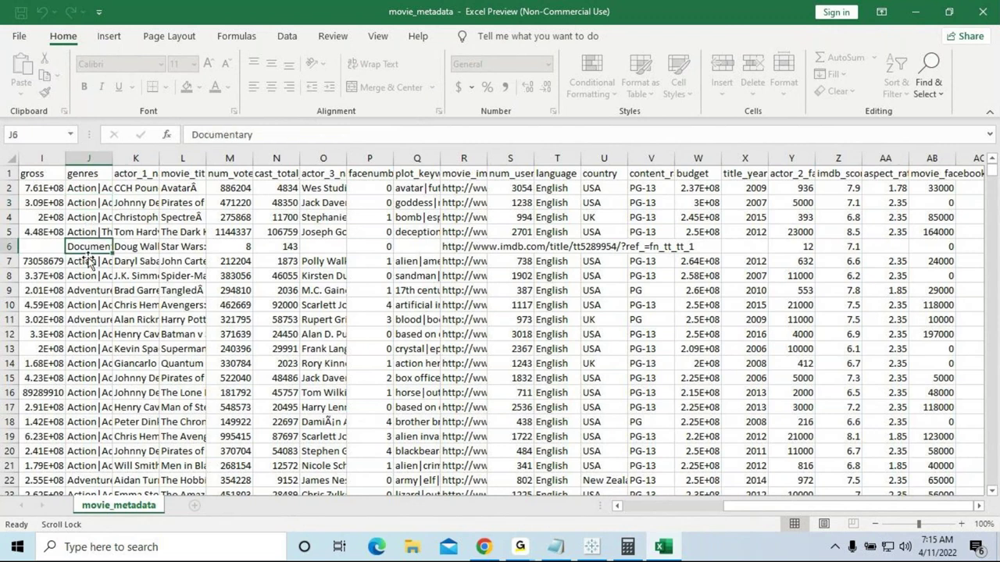
{"action": "left_click", "coordinate": [89, 277]}
{"action": "left_click", "coordinate": [89, 334]}
{"action": "left_click", "coordinate": [89, 363]}
{"action": "left_click", "coordinate": [89, 393]}
{"action": "left_click", "coordinate": [86, 451]}
{"action": "left_click", "coordinate": [79, 407]}
{"action": "left_click", "coordinate": [83, 364]}
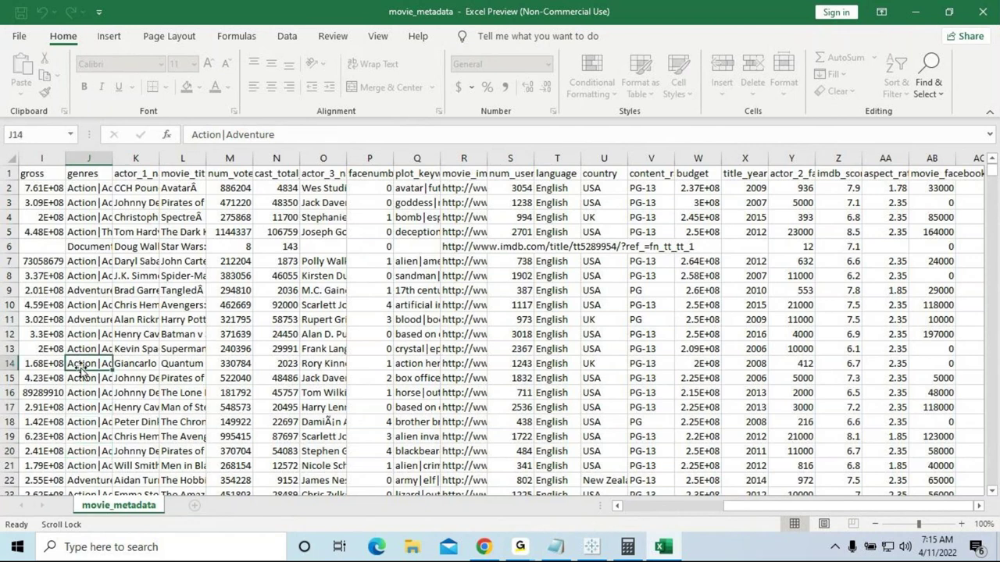
{"action": "left_click", "coordinate": [82, 381]}
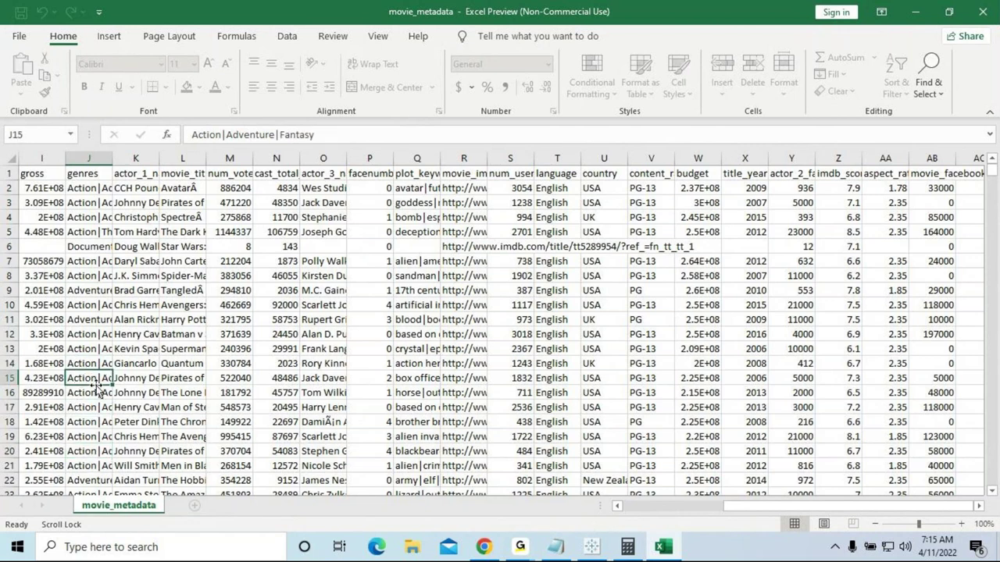
{"action": "scroll", "coordinate": [699, 363], "scroll_direction": "down", "scroll_amount": 1}
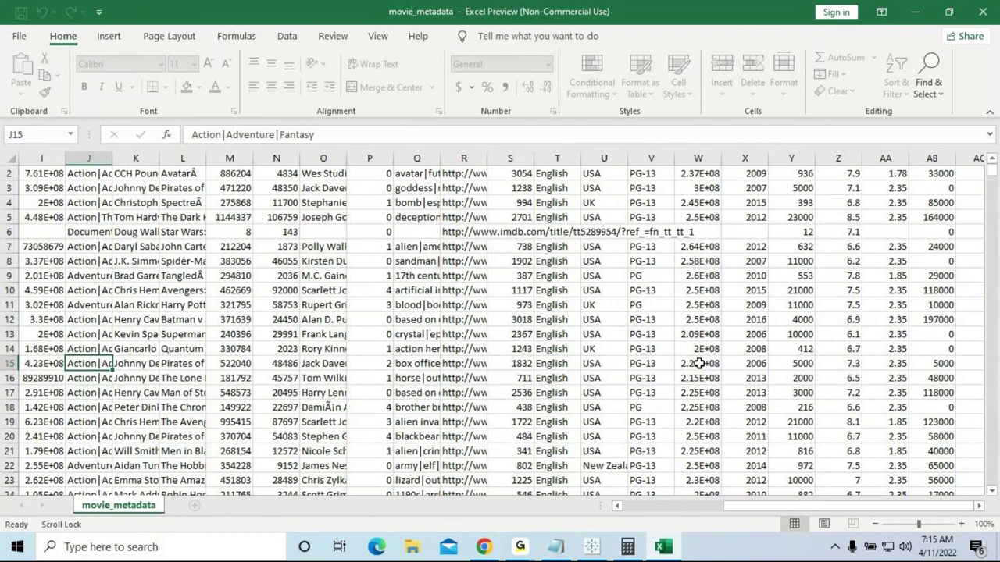
{"action": "scroll", "coordinate": [699, 363], "scroll_direction": "down", "scroll_amount": 5}
{"action": "left_click", "coordinate": [915, 11]}
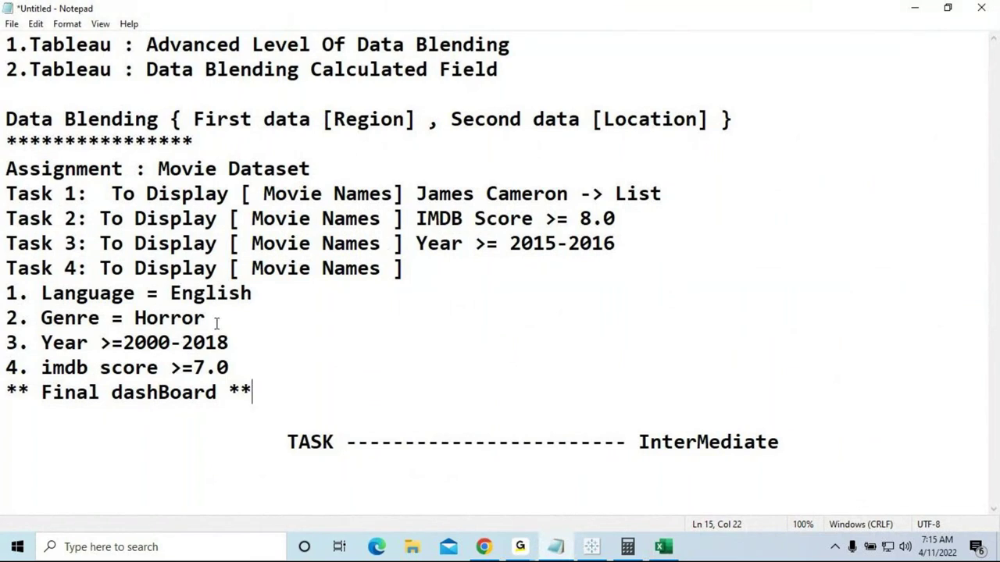
{"action": "left_click_drag", "start_coordinate": [217, 322], "coordinate": [42, 320]}
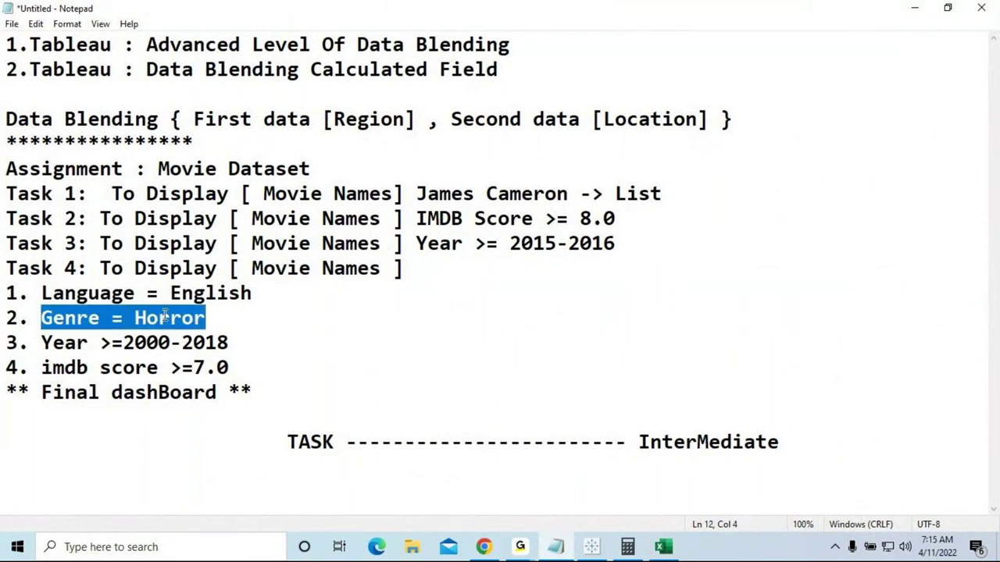
{"action": "left_click", "coordinate": [914, 8]}
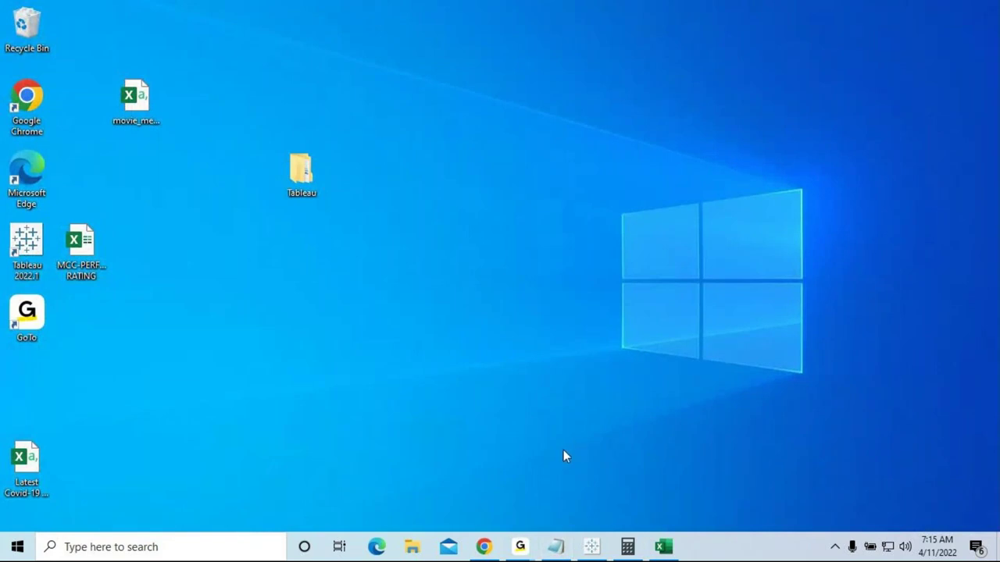
Launch Remote Desktop with mstsc, connect to 192.168.0.15 and accept the credential and security prompts
{"action": "key", "text": "super+r"}
{"action": "key", "text": "BackSpace"}
{"action": "type", "text": "mstsc"}
{"action": "key", "text": "Return"}
{"action": "left_click", "coordinate": [552, 257]}
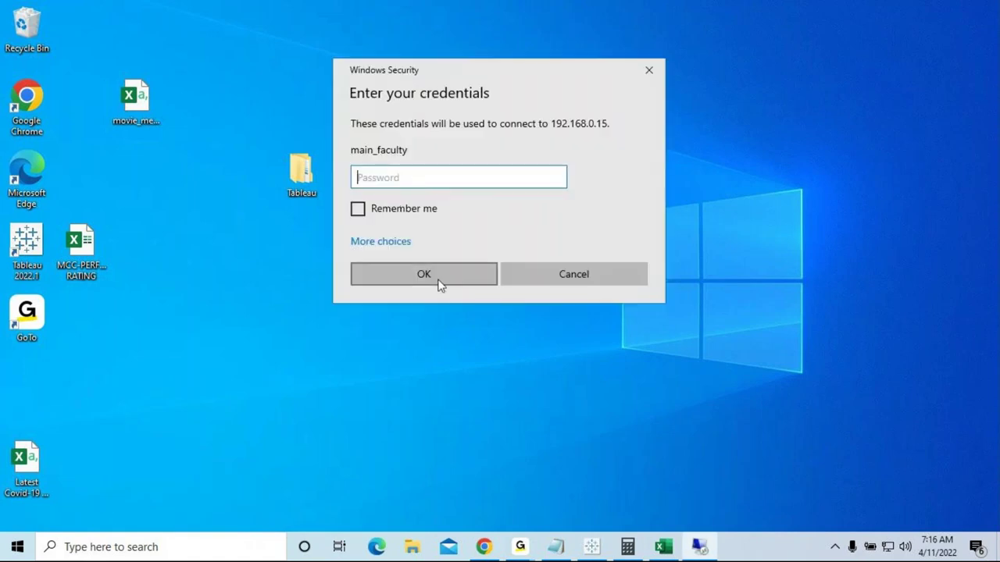
{"action": "left_click", "coordinate": [438, 280]}
{"action": "left_click", "coordinate": [544, 303]}
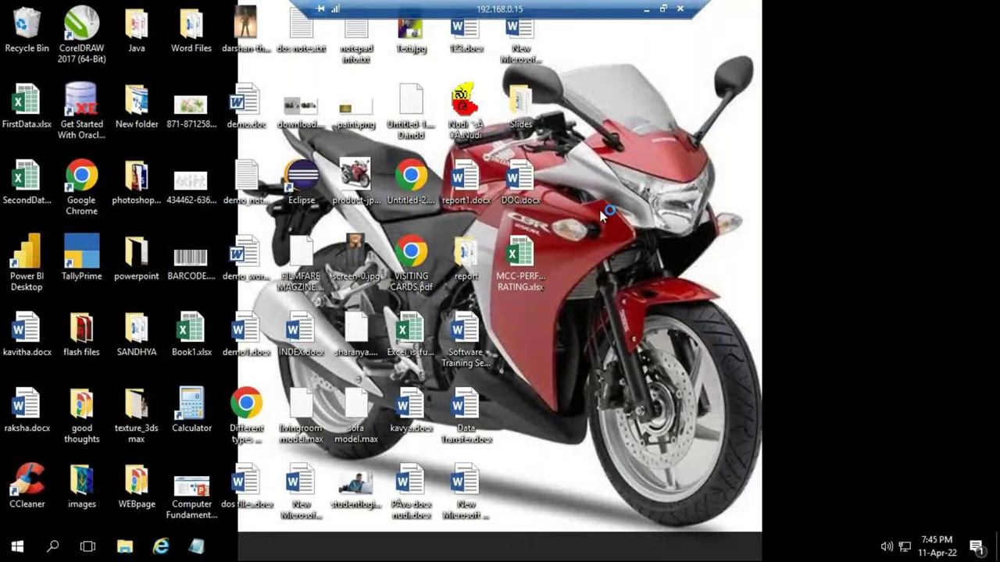
Copy the movie_metadata file from the local desktop and paste it onto the remote computer's desktop
{"action": "left_click", "coordinate": [646, 10]}
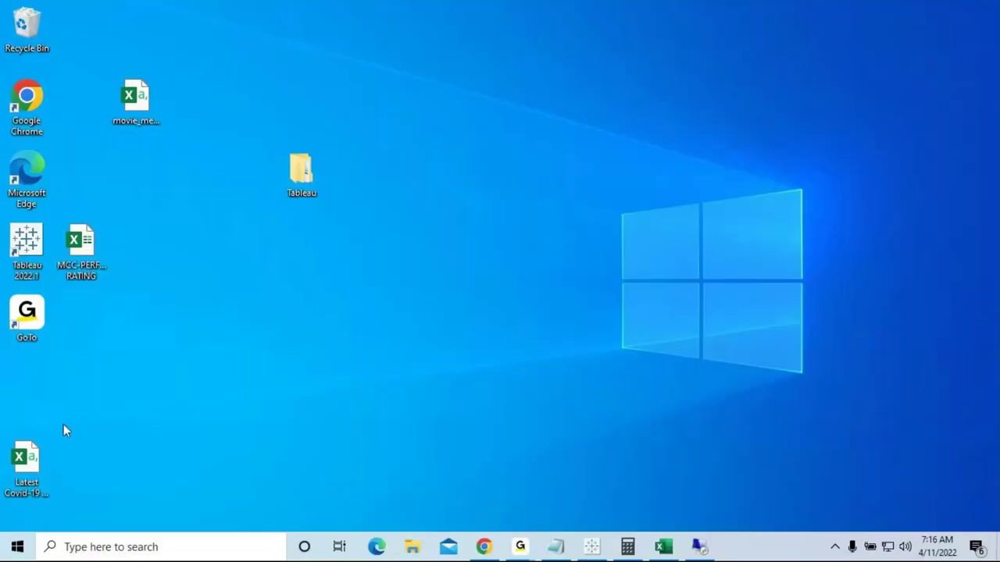
{"action": "left_click", "coordinate": [149, 117]}
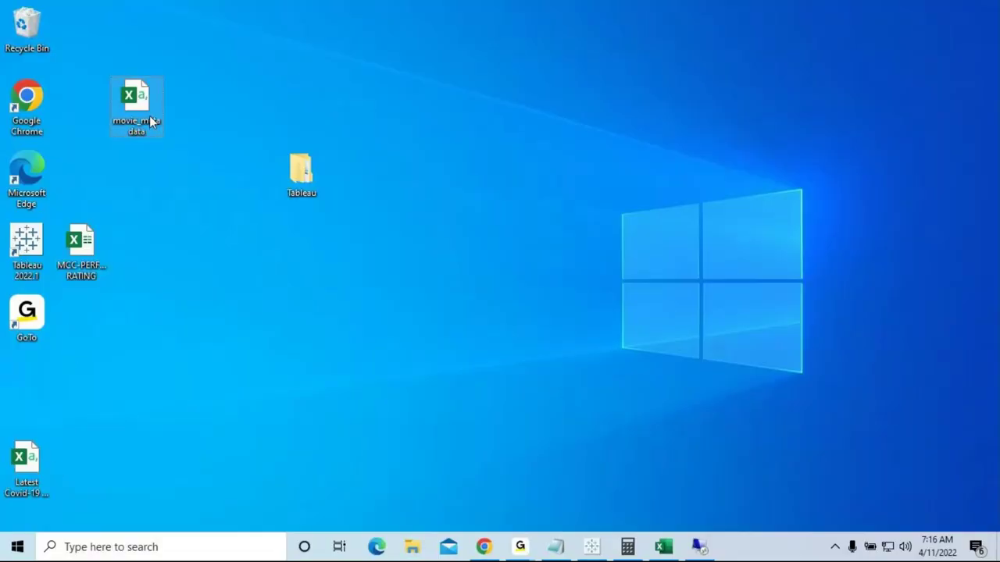
{"action": "left_click", "coordinate": [699, 547]}
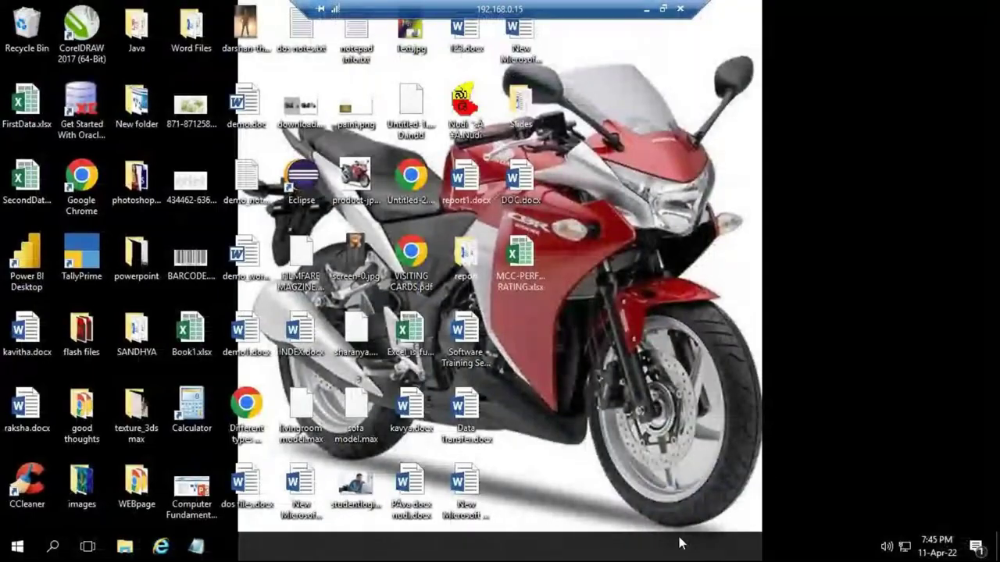
{"action": "right_click", "coordinate": [636, 304]}
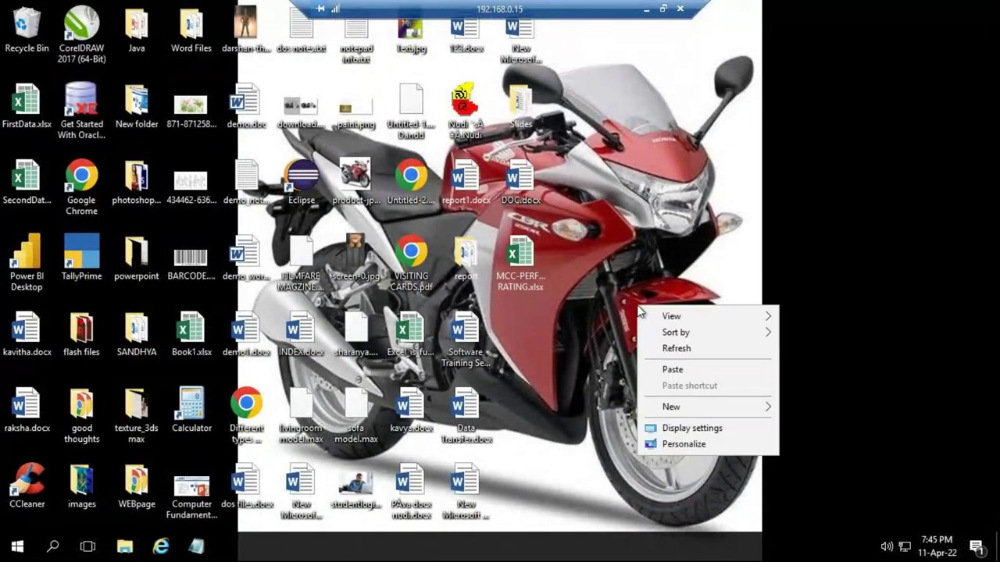
{"action": "left_click", "coordinate": [673, 368]}
{"action": "left_click_drag", "start_coordinate": [523, 340], "coordinate": [821, 362]}
Open the pasted movie_metadata.csv in Excel on the remote computer, maximize its window and dismiss the data loss notice
{"action": "double_click", "coordinate": [520, 258]}
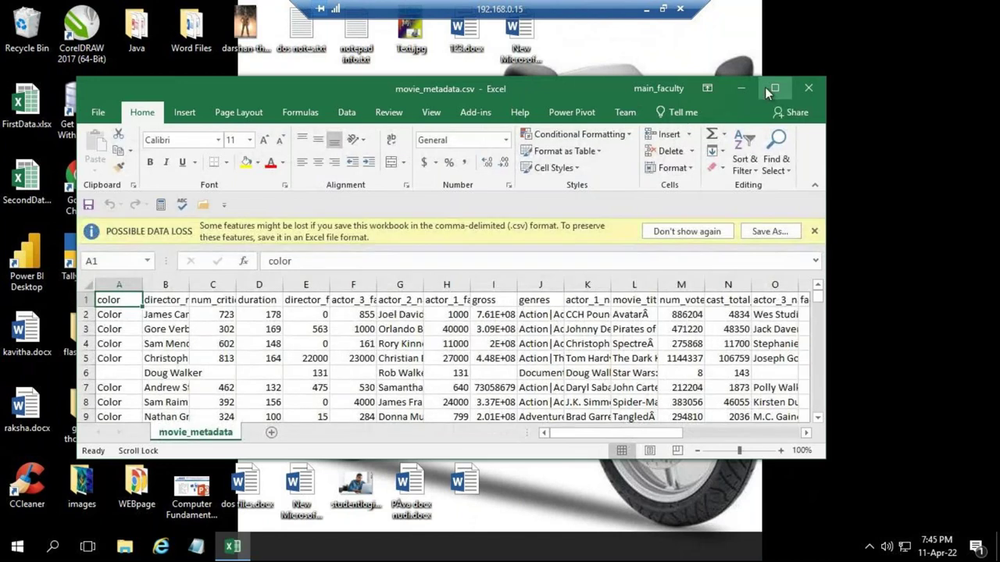
{"action": "left_click", "coordinate": [766, 87]}
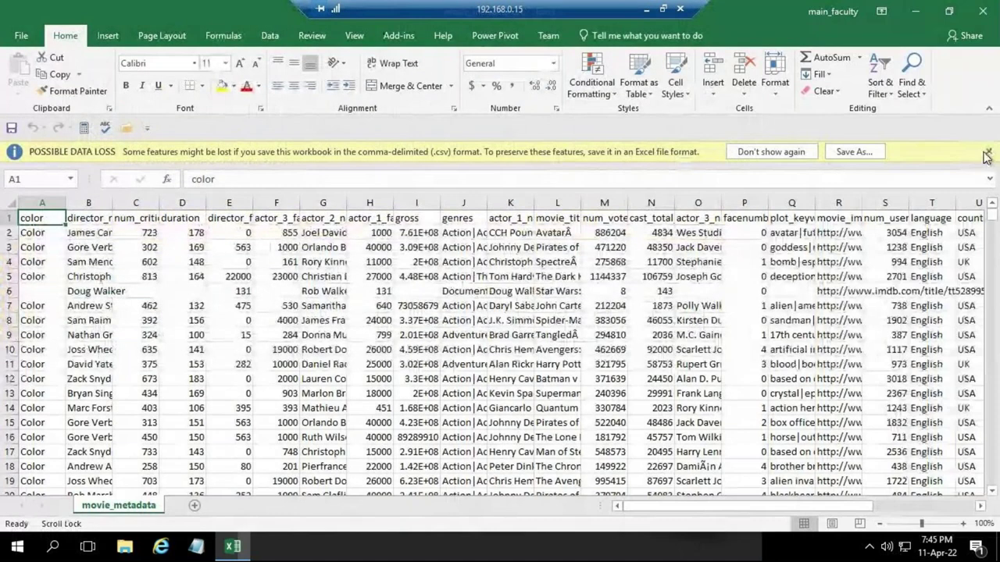
{"action": "left_click", "coordinate": [985, 153]}
Go to the genres header in J1 and widen column J so that the full genre lists can be read
{"action": "left_click", "coordinate": [195, 214]}
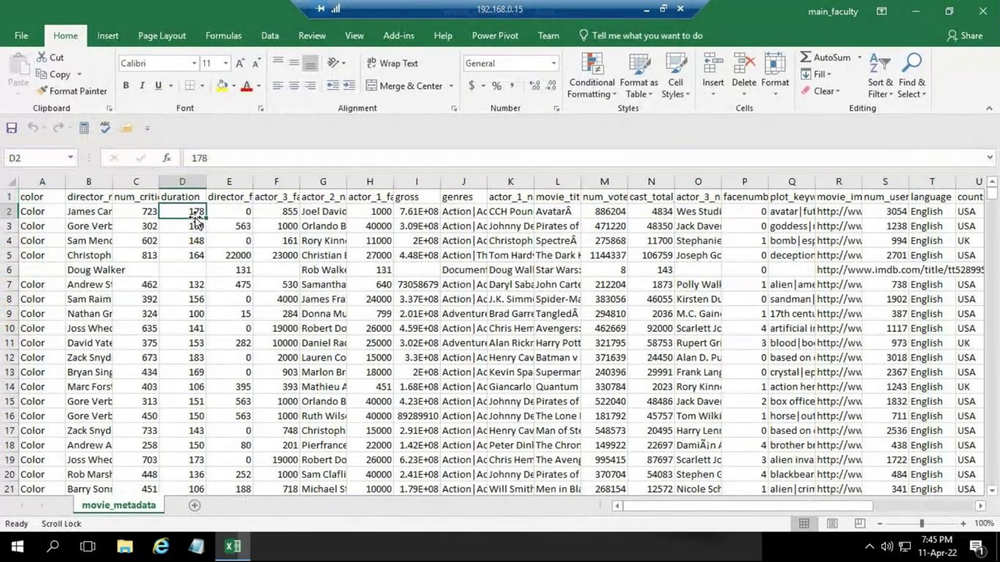
{"action": "key", "text": "Right"}
{"action": "key", "text": "Right"}
{"action": "key", "text": "Right"}
{"action": "key", "text": "Right"}
{"action": "key", "text": "Up"}
{"action": "key", "text": "Right"}
{"action": "key", "text": "Right"}
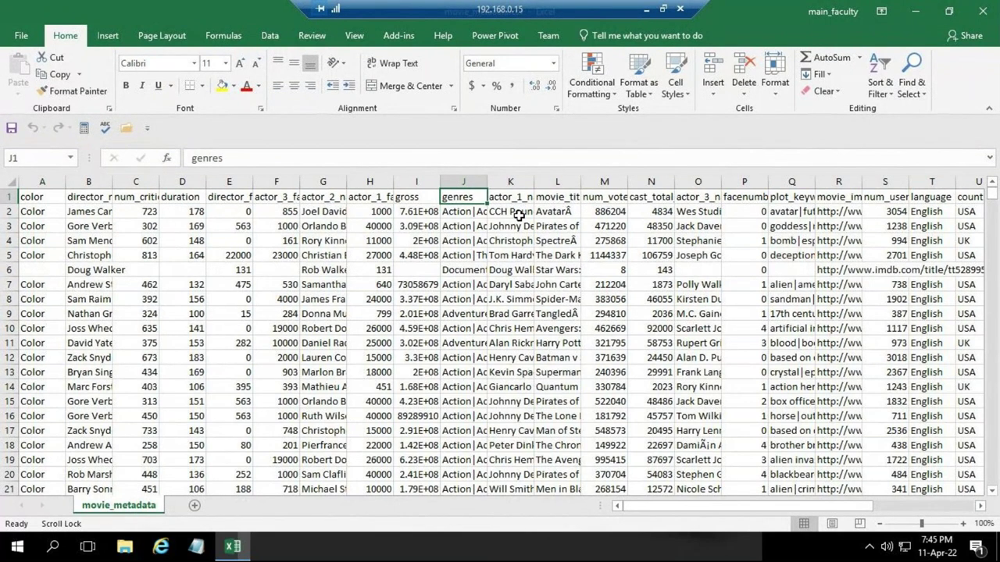
{"action": "left_click_drag", "start_coordinate": [488, 182], "coordinate": [683, 180]}
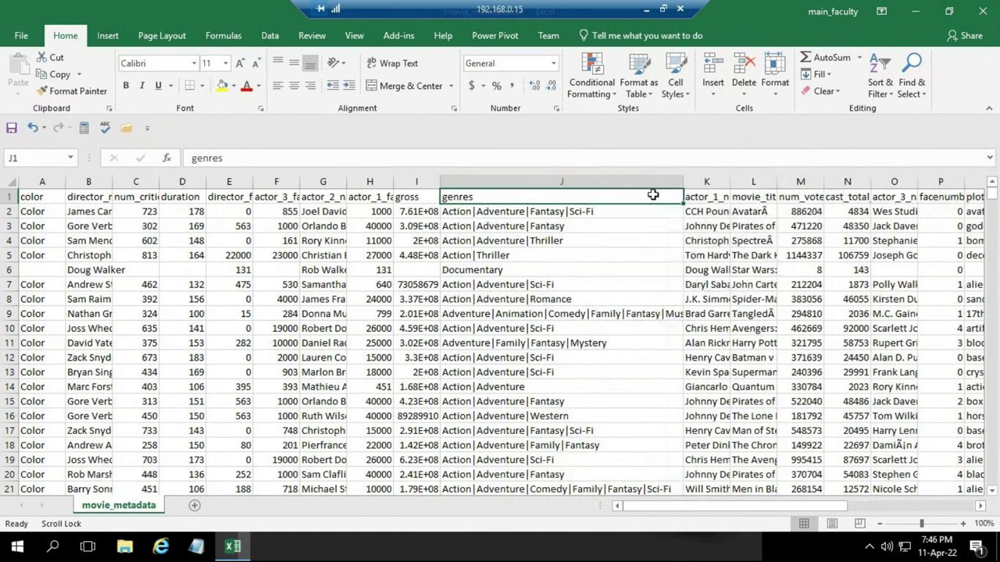
Search the worksheet for "Horror" starting from the genres column, and highlight the word in the matching cell's contents
{"action": "left_click", "coordinate": [588, 214]}
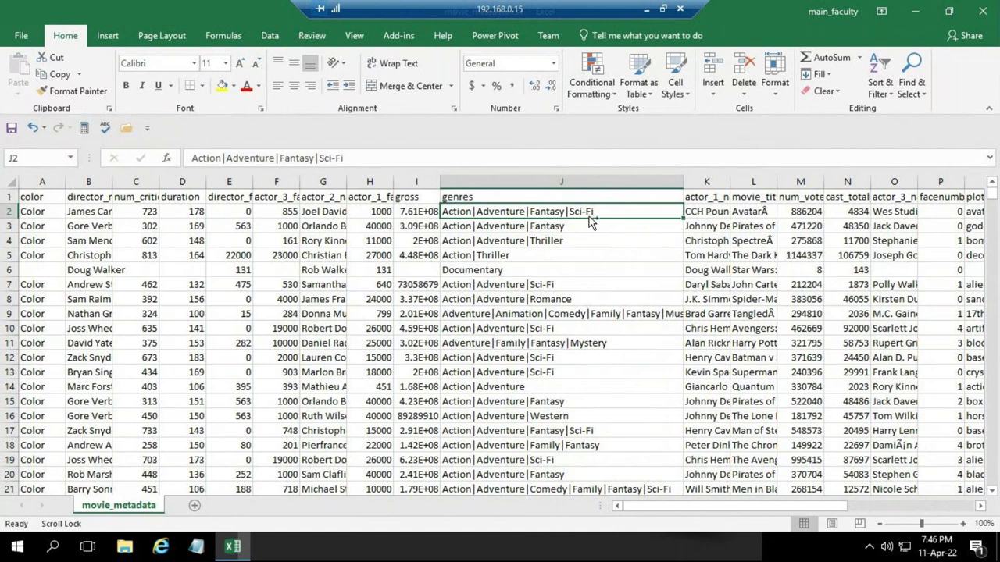
{"action": "key", "text": "ctrl+f"}
{"action": "type", "text": "Horro"}
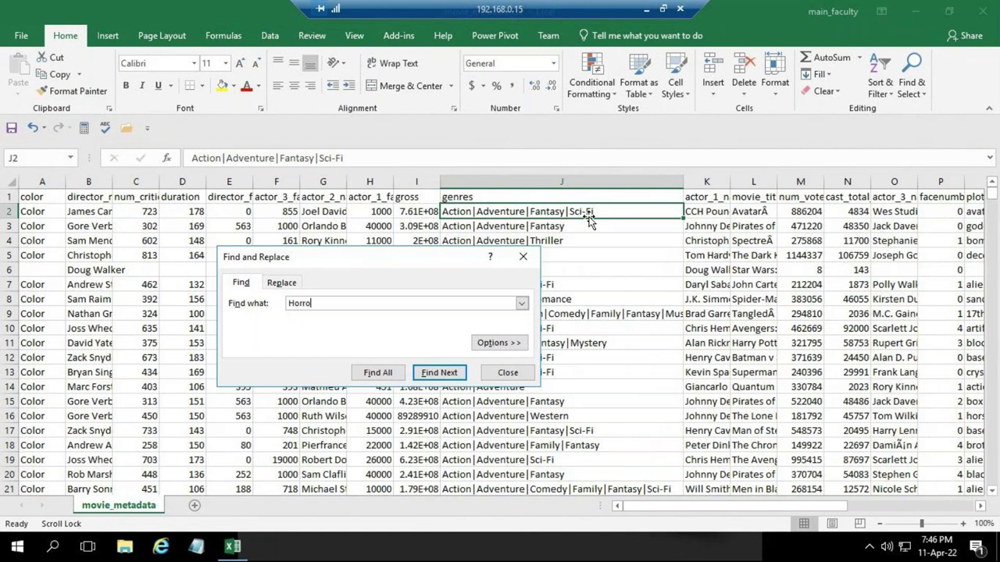
{"action": "type", "text": "r"}
{"action": "key", "text": "Return"}
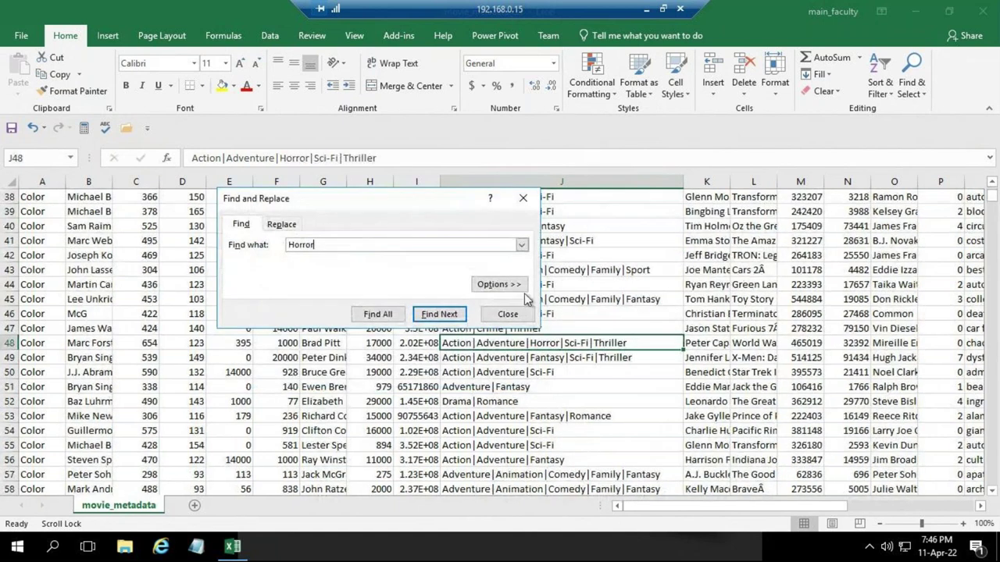
{"action": "left_click", "coordinate": [507, 314]}
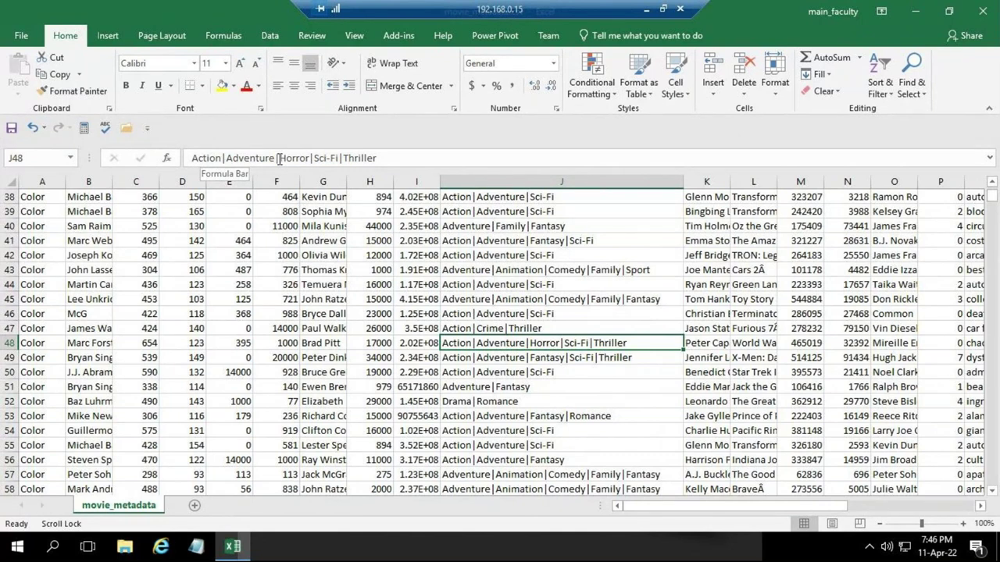
{"action": "left_click_drag", "start_coordinate": [282, 158], "coordinate": [307, 158]}
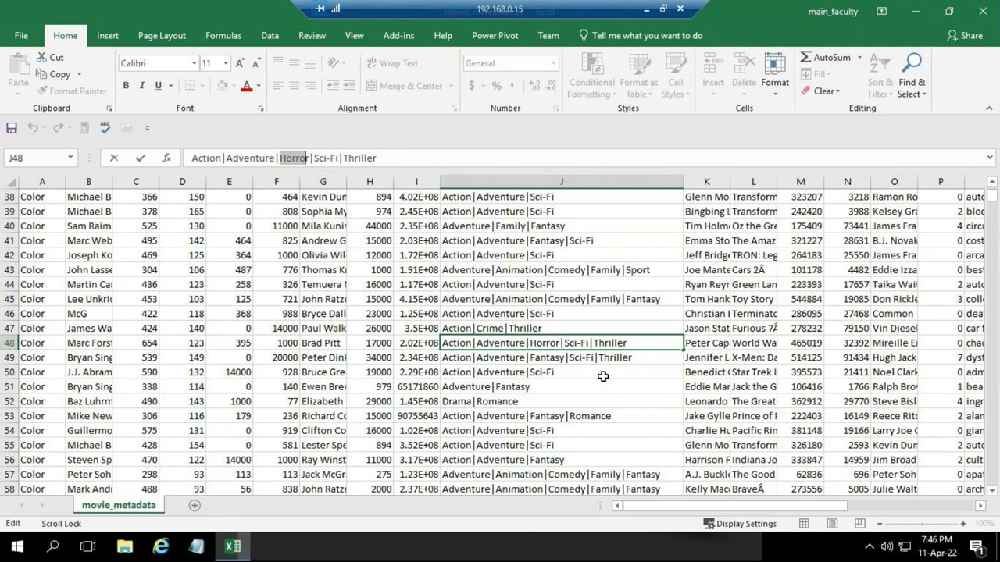
Minimize the remote computer's Excel window, switch back to the Notepad assignment and highlight the word InterMediate on the TASK line
{"action": "left_click", "coordinate": [384, 158]}
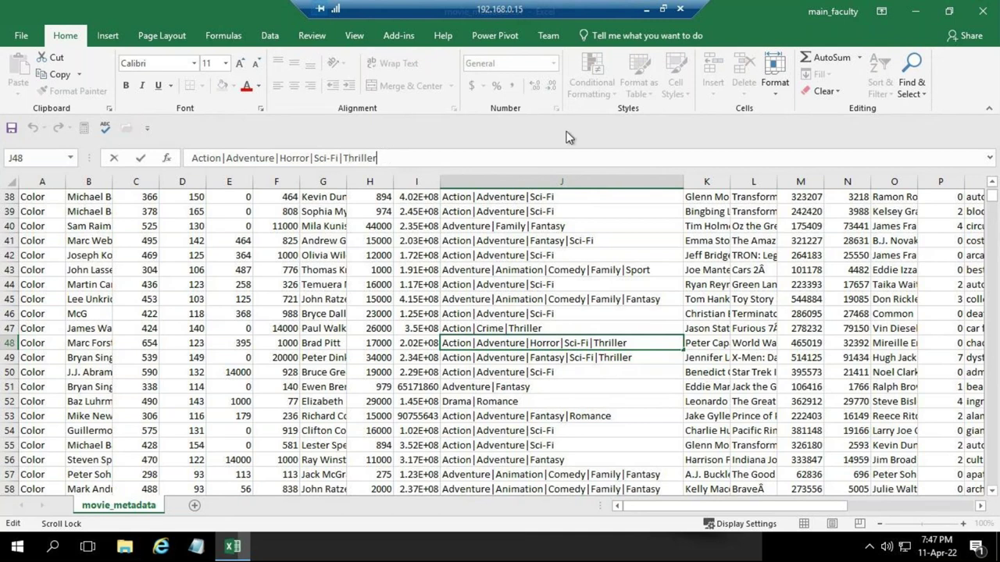
{"action": "left_click", "coordinate": [914, 13]}
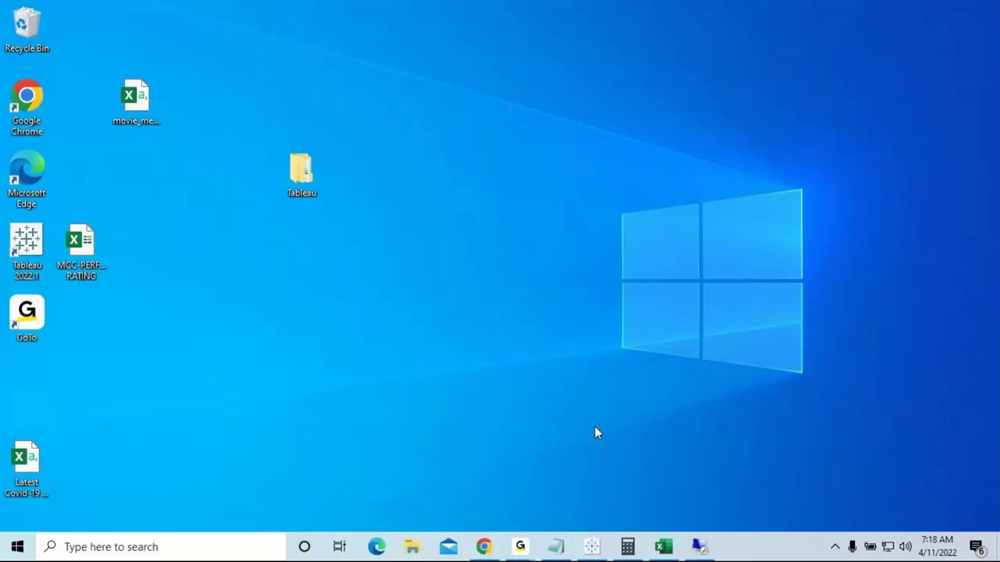
{"action": "left_click", "coordinate": [587, 547]}
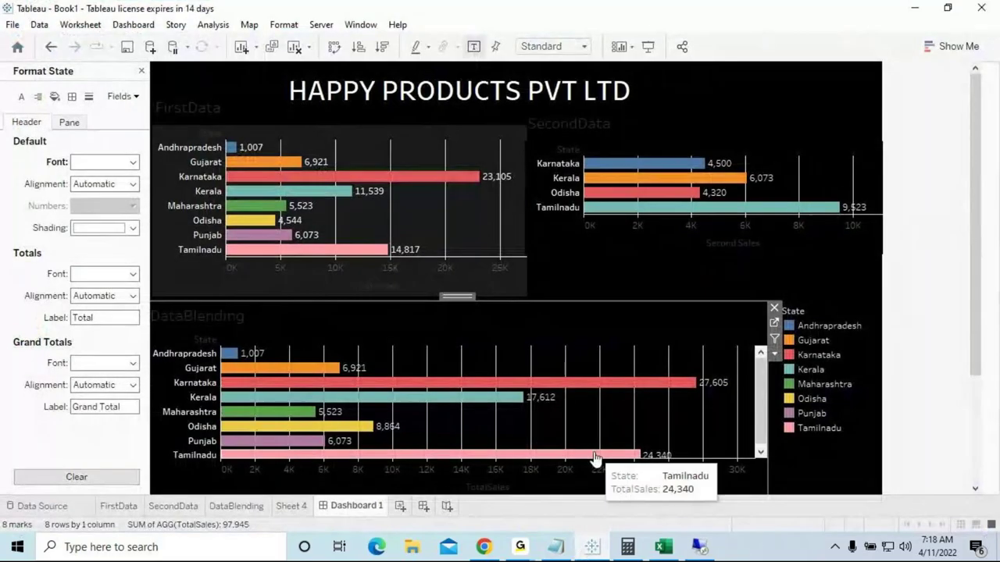
{"action": "left_click", "coordinate": [556, 548]}
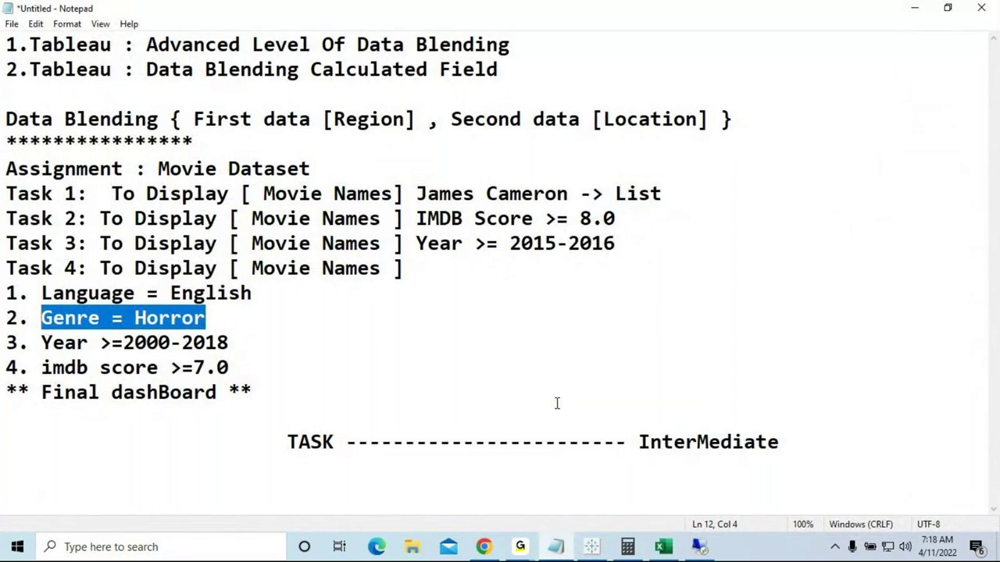
{"action": "left_click", "coordinate": [778, 442]}
{"action": "left_click_drag", "start_coordinate": [790, 442], "coordinate": [635, 443]}
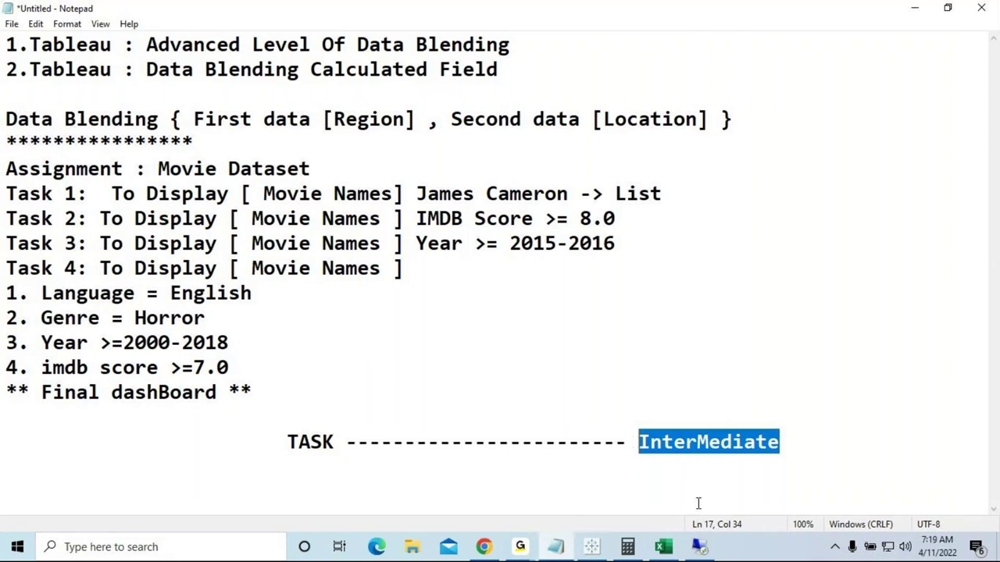
{"action": "left_click", "coordinate": [661, 549]}
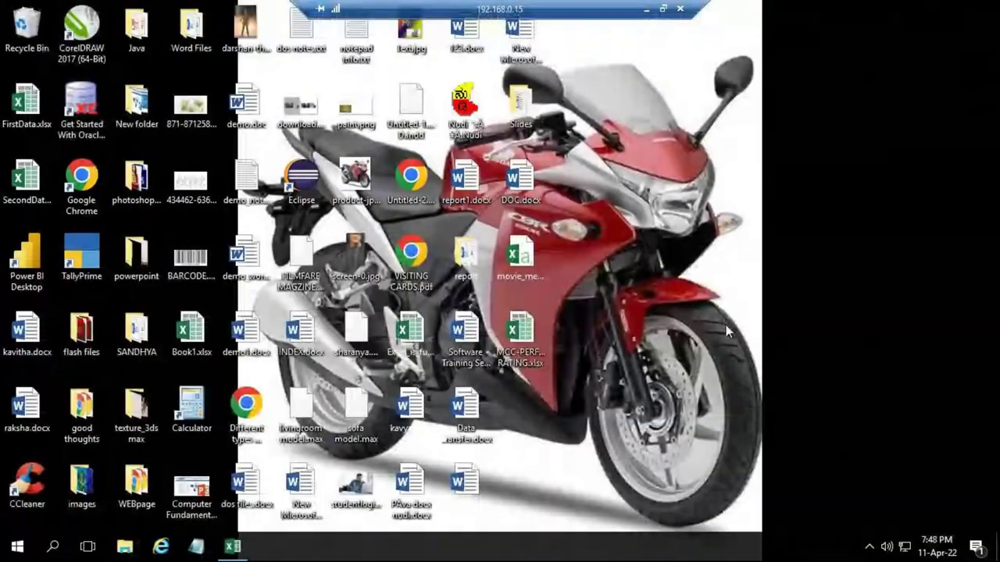
{"action": "left_click", "coordinate": [646, 10]}
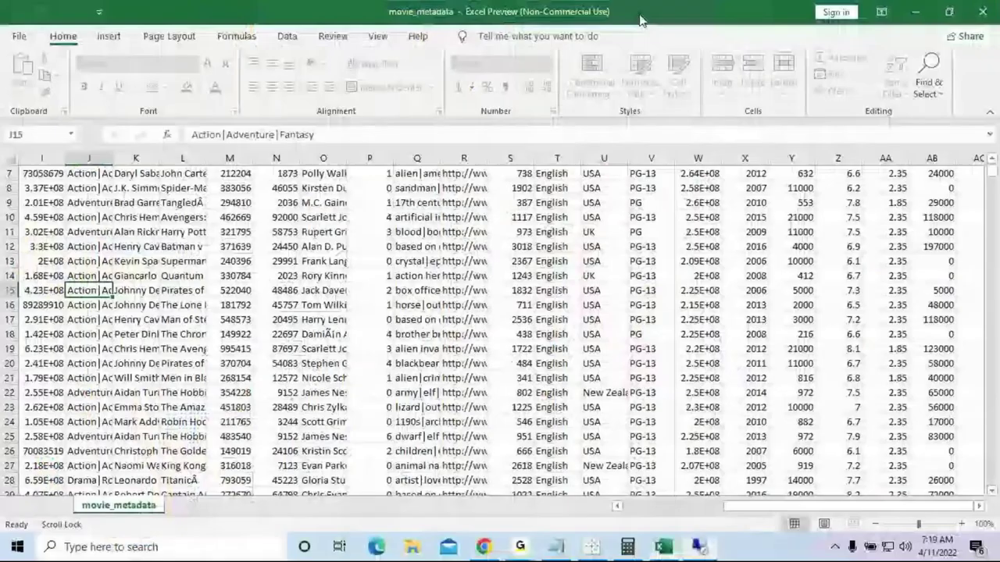
{"action": "left_click", "coordinate": [555, 546]}
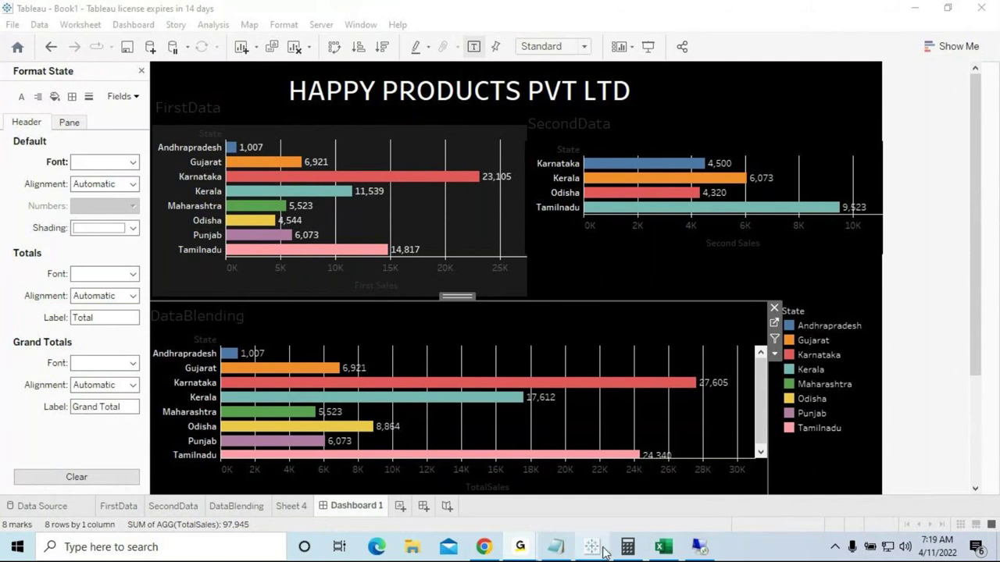
{"action": "left_click", "coordinate": [662, 549]}
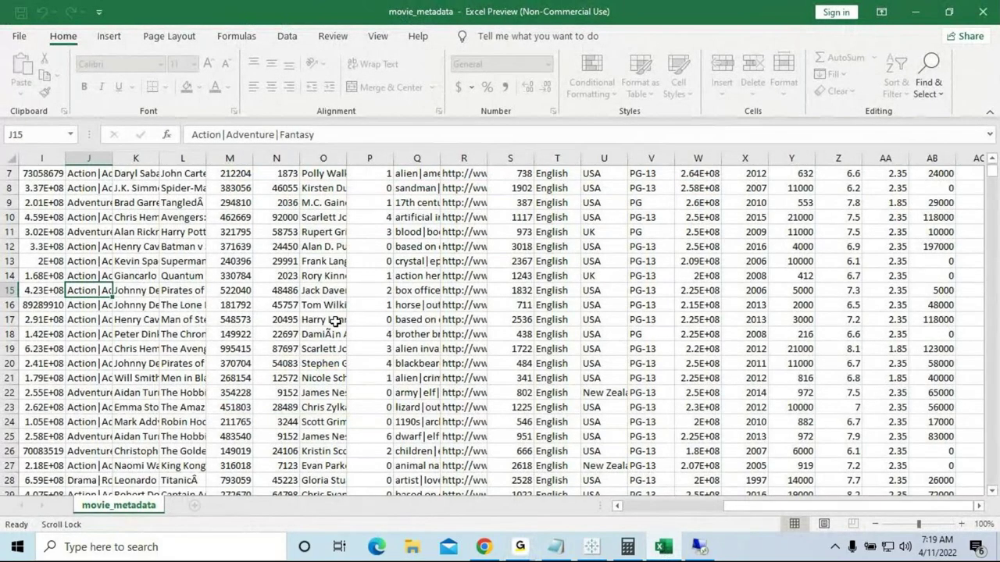
{"action": "left_click", "coordinate": [698, 546]}
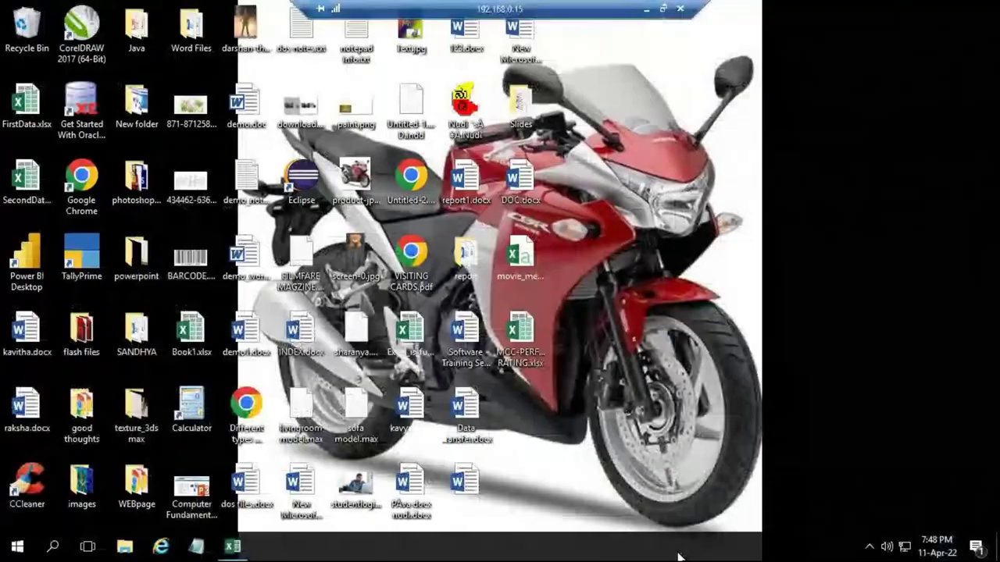
{"action": "left_click", "coordinate": [645, 10]}
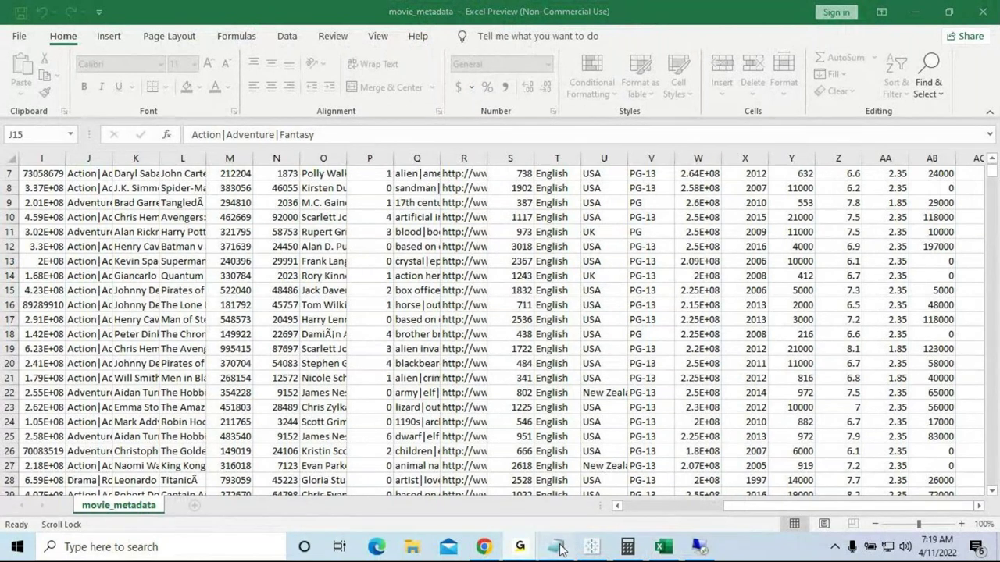
Return to the Notepad assignment, highlight the Task 1 to Task 4 lines and the Final dashBoard line, and clear the selection
{"action": "left_click", "coordinate": [561, 549]}
{"action": "left_click_drag", "start_coordinate": [3, 196], "coordinate": [431, 274]}
{"action": "left_click_drag", "start_coordinate": [274, 391], "coordinate": [3, 392]}
{"action": "left_click", "coordinate": [591, 311]}
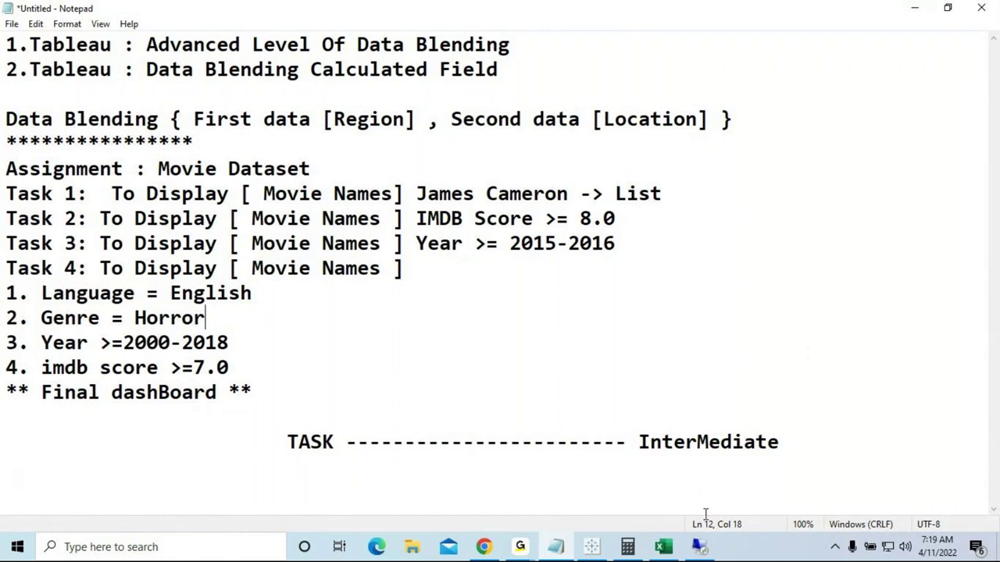
{"action": "mouse_move", "coordinate": [520, 546]}
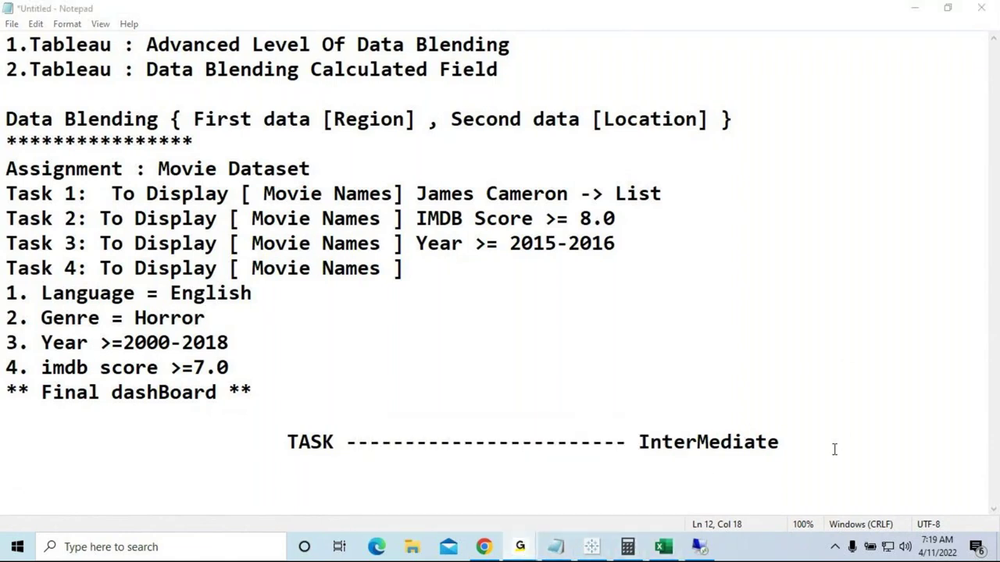